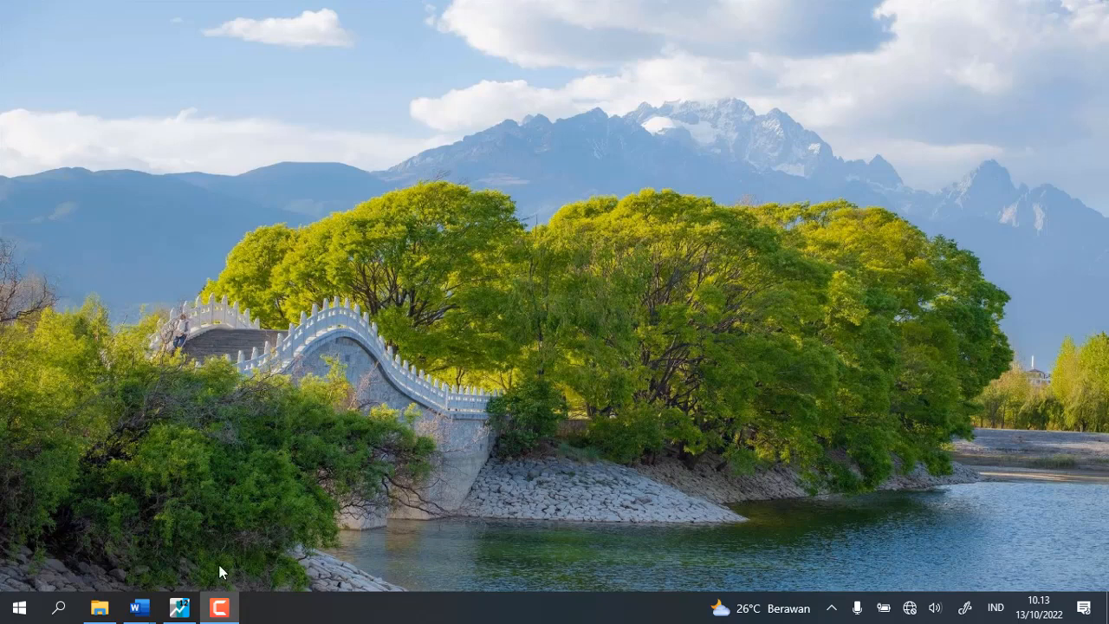
Step: Open the UJI MRA document window, then switch to the SKRIPSI Final thesis document
{"action": "mouse_move", "coordinate": [139, 607]}
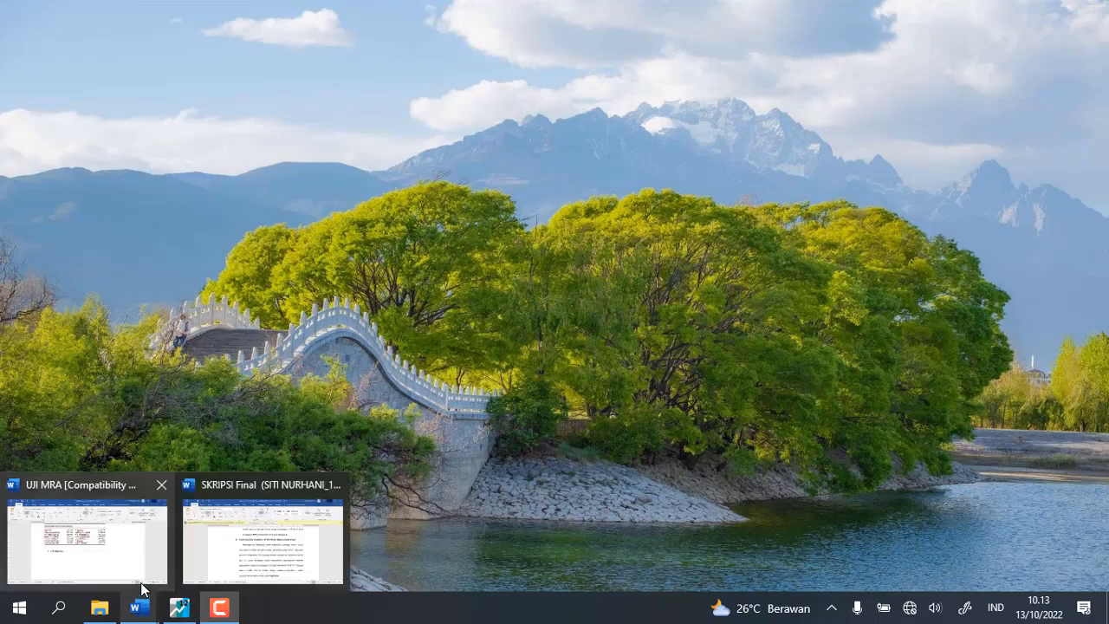
{"action": "left_click", "coordinate": [117, 540]}
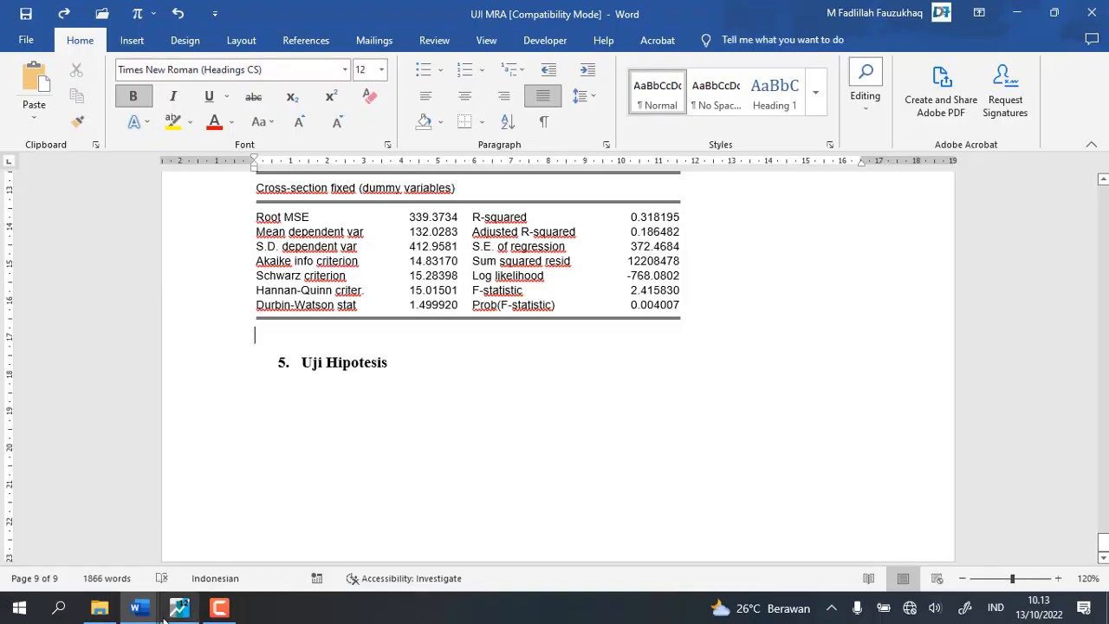
{"action": "mouse_move", "coordinate": [139, 608]}
{"action": "left_click", "coordinate": [243, 561]}
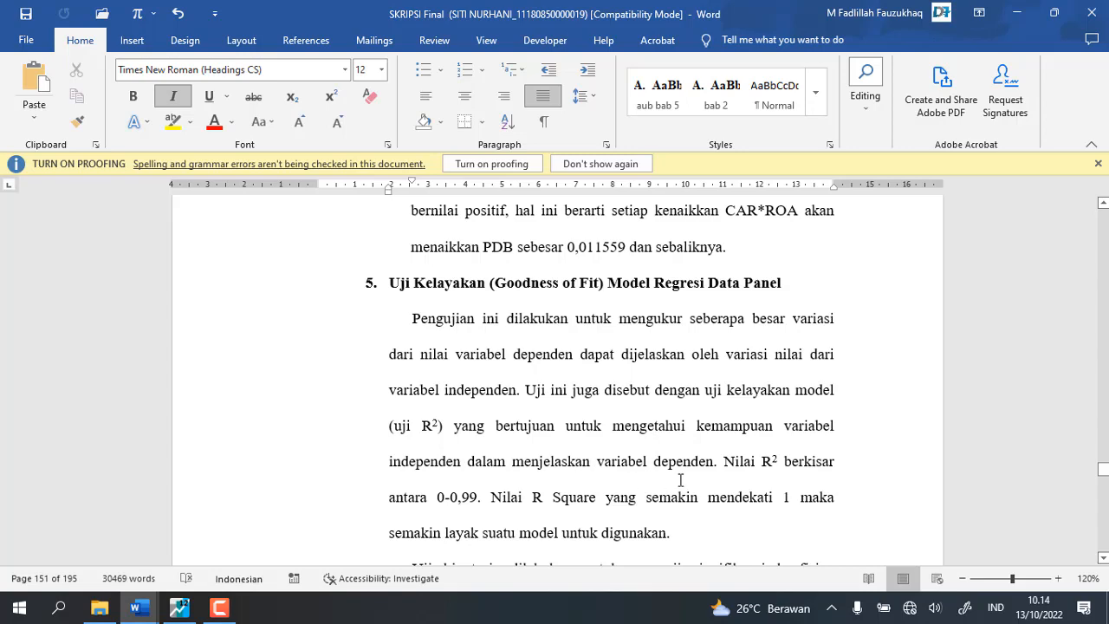
Step: Read the Goodness of Fit introduction and the Koefisien Determinasi subsection on R-squared in the thesis
{"action": "scroll", "coordinate": [650, 481], "scroll_direction": "down", "scroll_amount": 3}
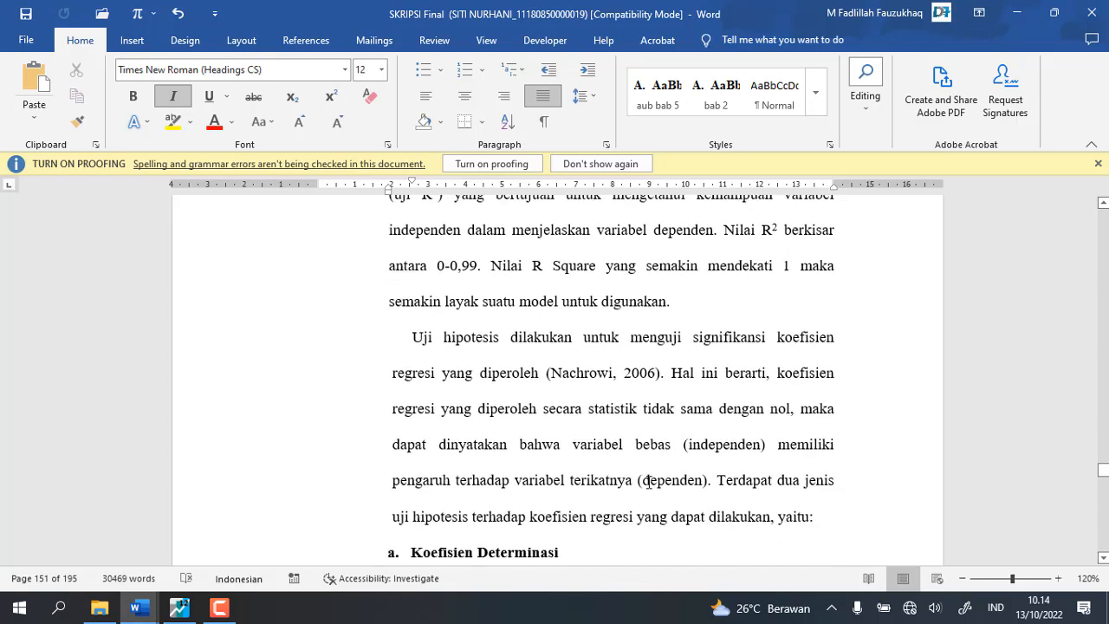
{"action": "scroll", "coordinate": [563, 372], "scroll_direction": "down", "scroll_amount": 2}
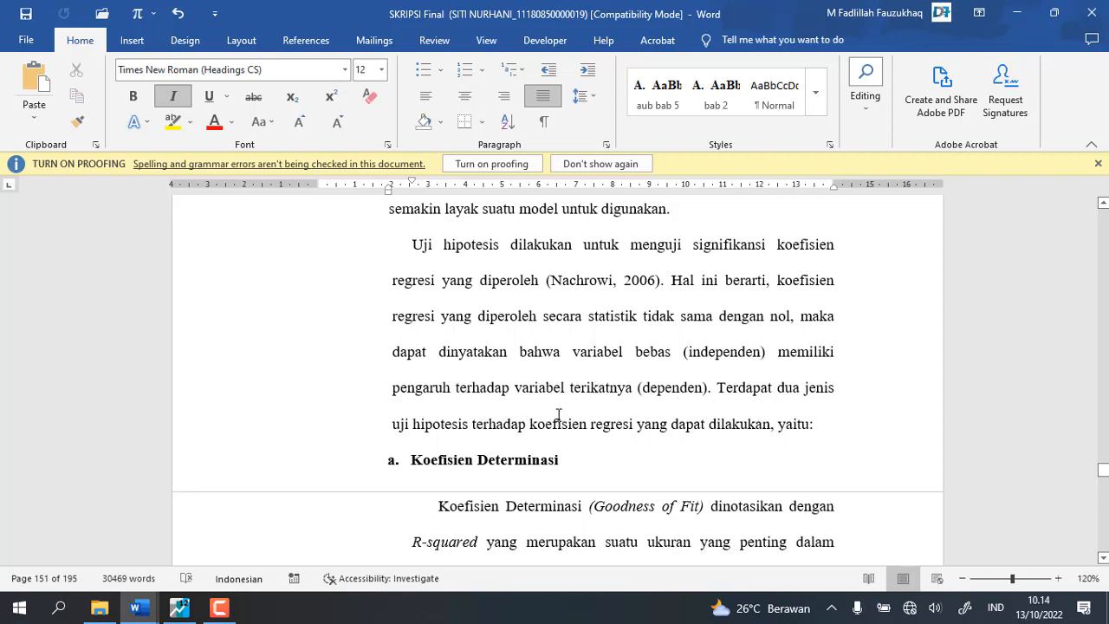
{"action": "scroll", "coordinate": [559, 414], "scroll_direction": "down", "scroll_amount": 2}
{"action": "scroll", "coordinate": [476, 403], "scroll_direction": "down", "scroll_amount": 3}
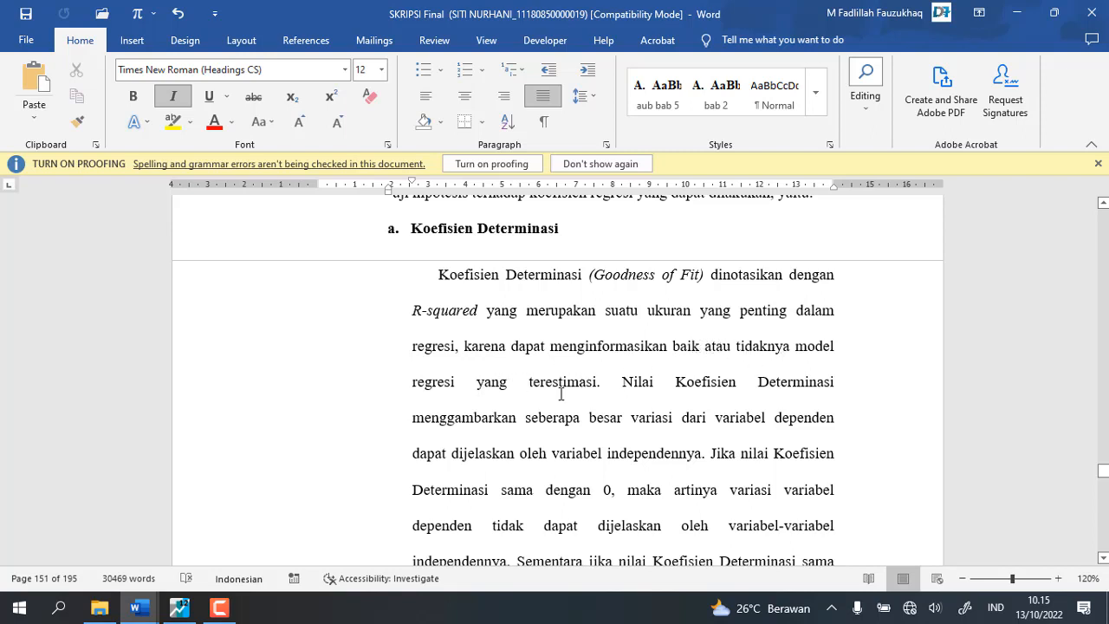
{"action": "scroll", "coordinate": [608, 384], "scroll_direction": "down", "scroll_amount": 2}
{"action": "scroll", "coordinate": [608, 384], "scroll_direction": "down", "scroll_amount": 1}
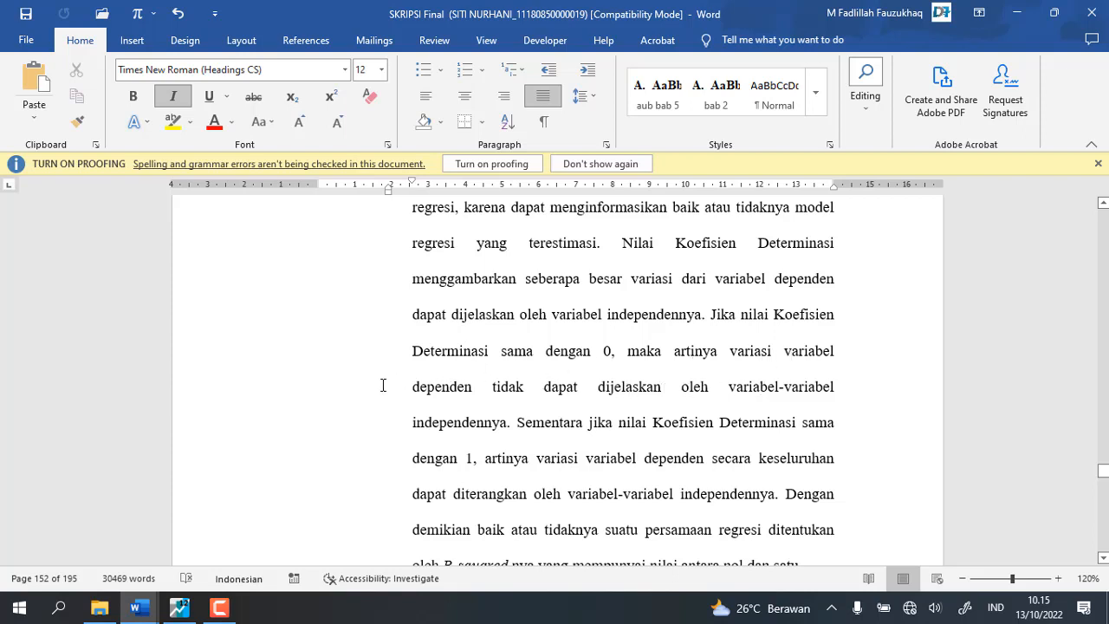
{"action": "scroll", "coordinate": [504, 419], "scroll_direction": "down", "scroll_amount": 3}
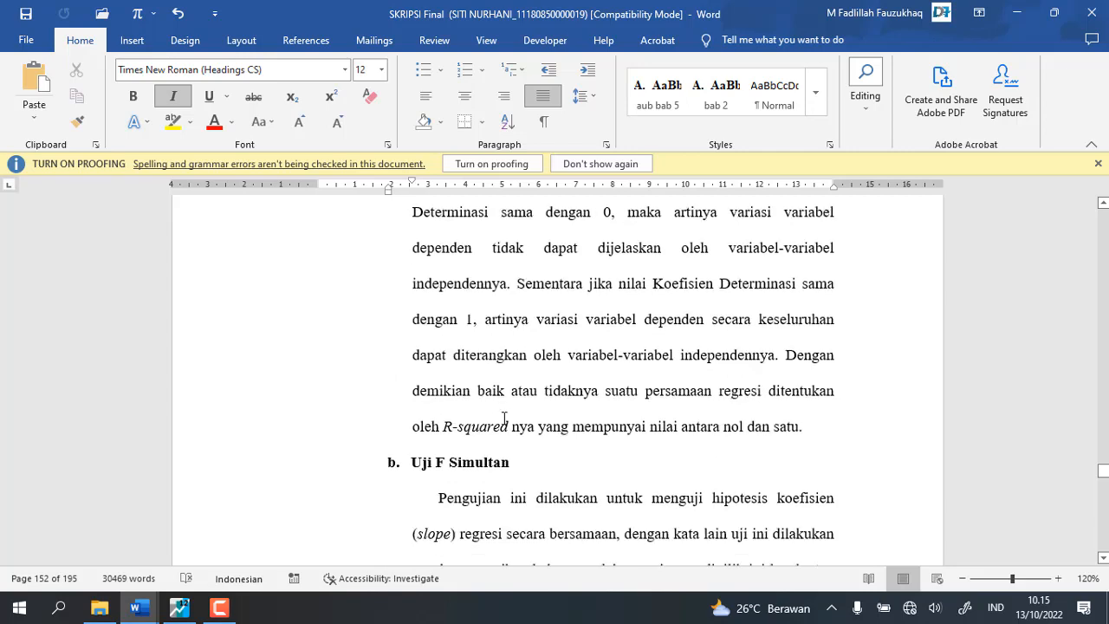
Step: Examine the Uji F Simultan subsection, including the F hitung formula and the criteria comparing F hitung with F tabel
{"action": "scroll", "coordinate": [425, 347], "scroll_direction": "down", "scroll_amount": 1}
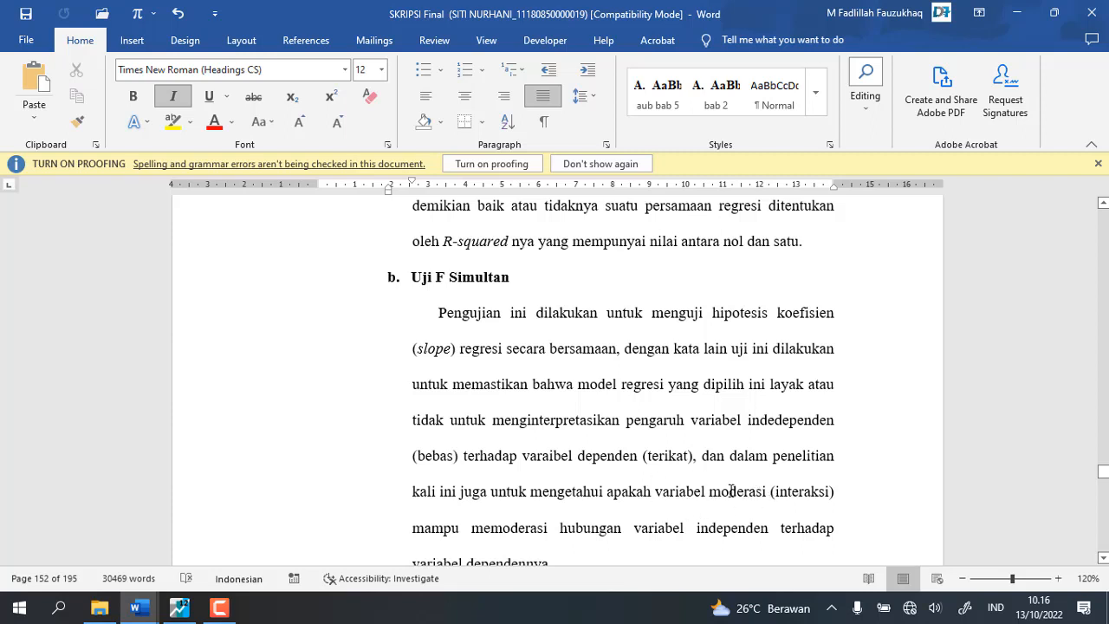
{"action": "scroll", "coordinate": [731, 490], "scroll_direction": "down", "scroll_amount": 1}
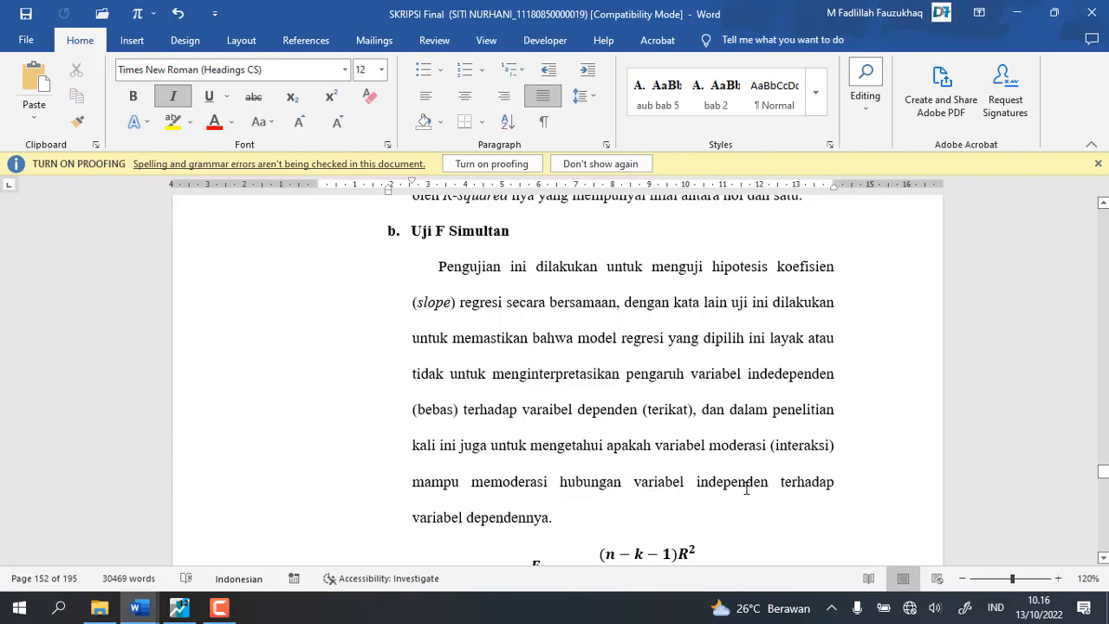
{"action": "scroll", "coordinate": [539, 508], "scroll_direction": "down", "scroll_amount": 2}
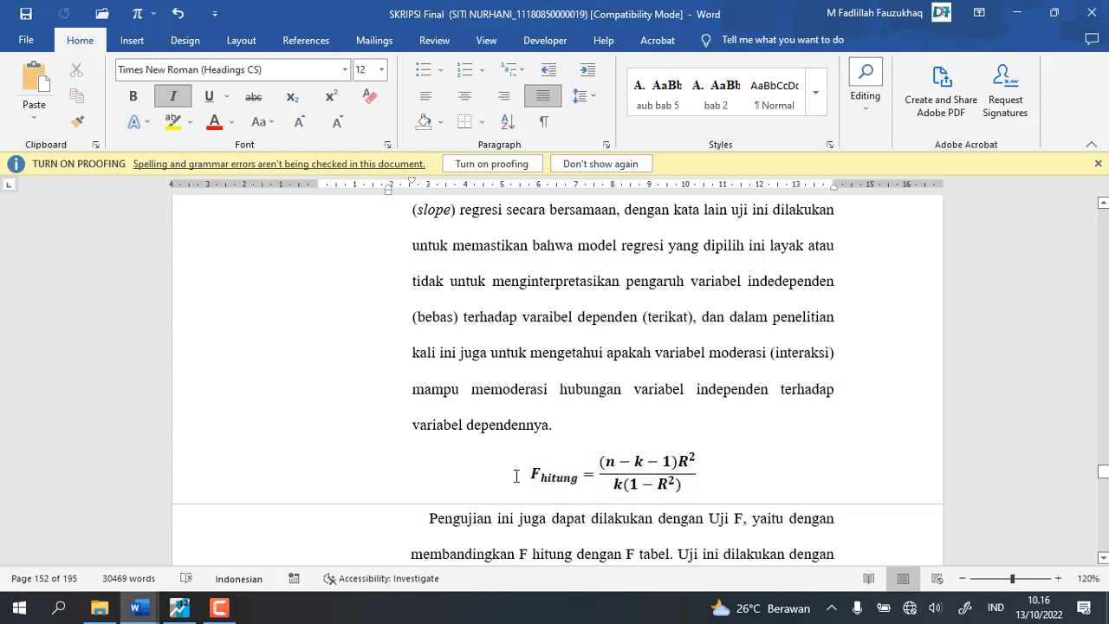
{"action": "scroll", "coordinate": [645, 466], "scroll_direction": "down", "scroll_amount": 3}
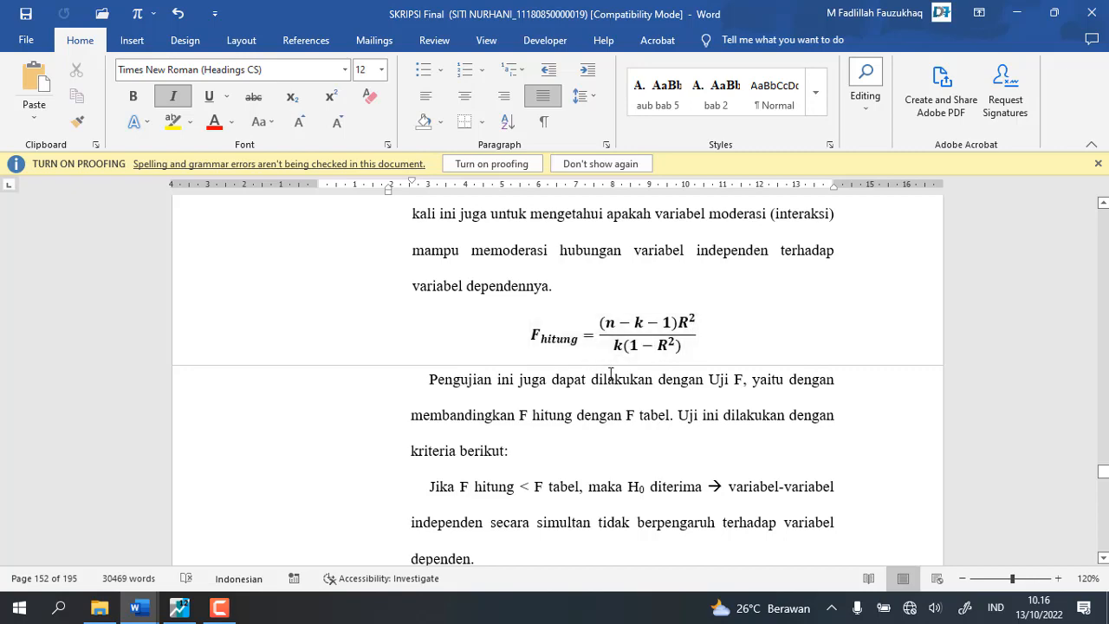
{"action": "scroll", "coordinate": [611, 374], "scroll_direction": "down", "scroll_amount": 2}
{"action": "scroll", "coordinate": [611, 374], "scroll_direction": "down", "scroll_amount": 1}
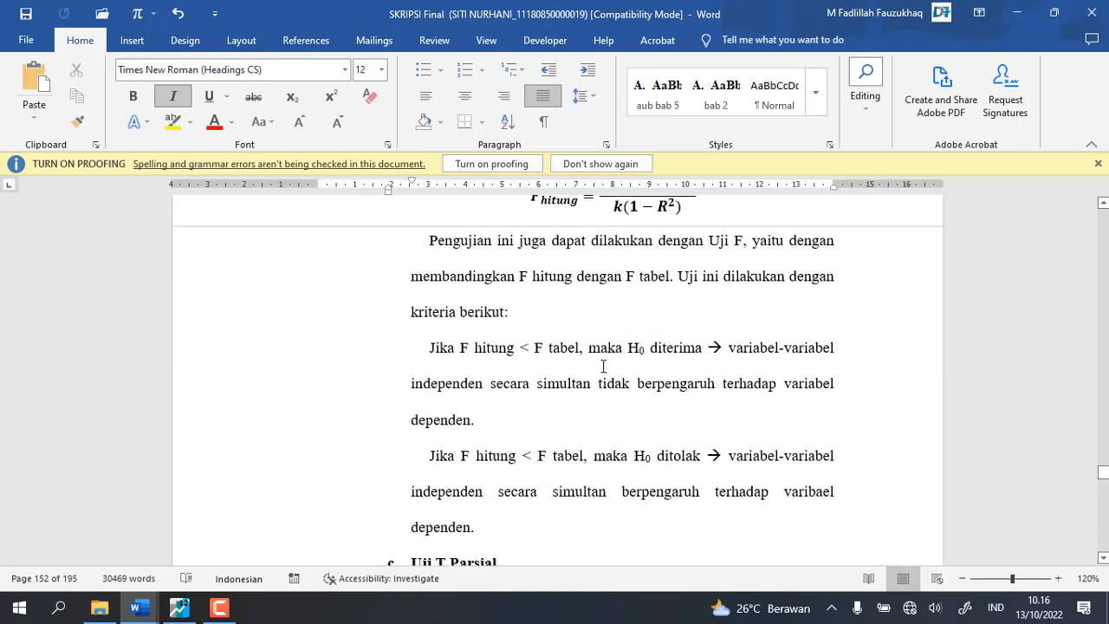
{"action": "scroll", "coordinate": [603, 368], "scroll_direction": "up", "scroll_amount": 9}
{"action": "scroll", "coordinate": [603, 364], "scroll_direction": "up", "scroll_amount": 1}
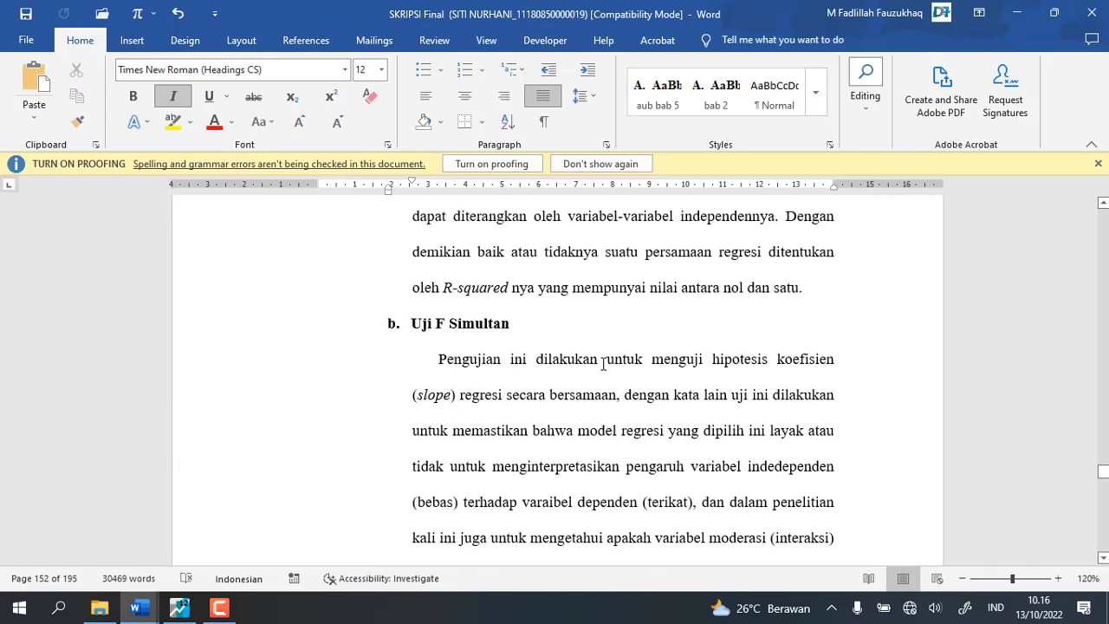
{"action": "scroll", "coordinate": [602, 364], "scroll_direction": "down", "scroll_amount": 6}
{"action": "scroll", "coordinate": [602, 363], "scroll_direction": "down", "scroll_amount": 2}
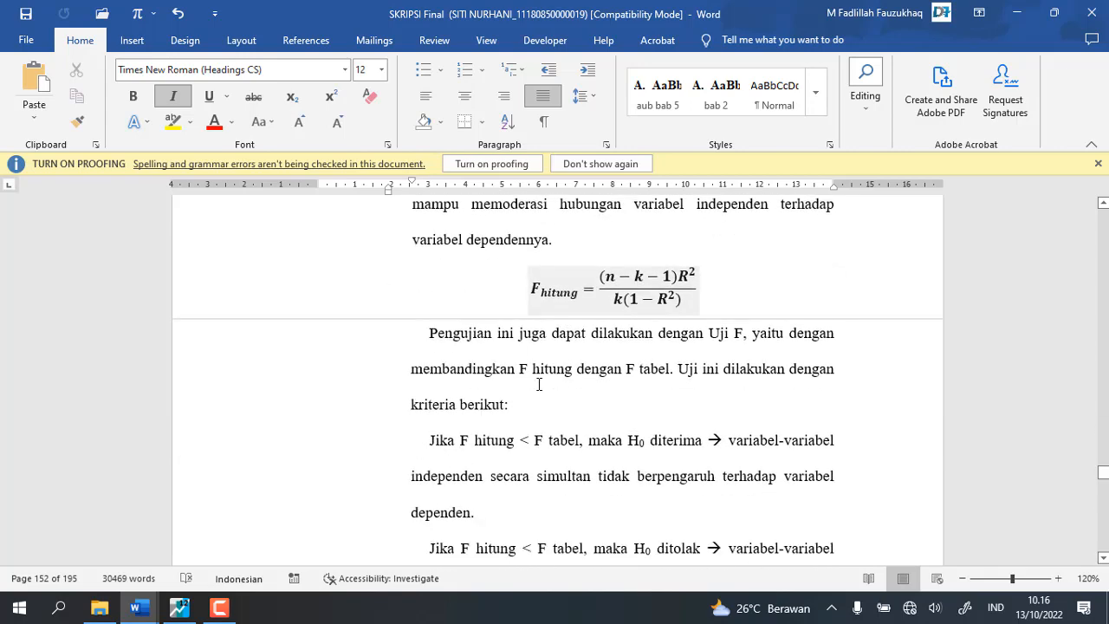
{"action": "scroll", "coordinate": [476, 357], "scroll_direction": "down", "scroll_amount": 2}
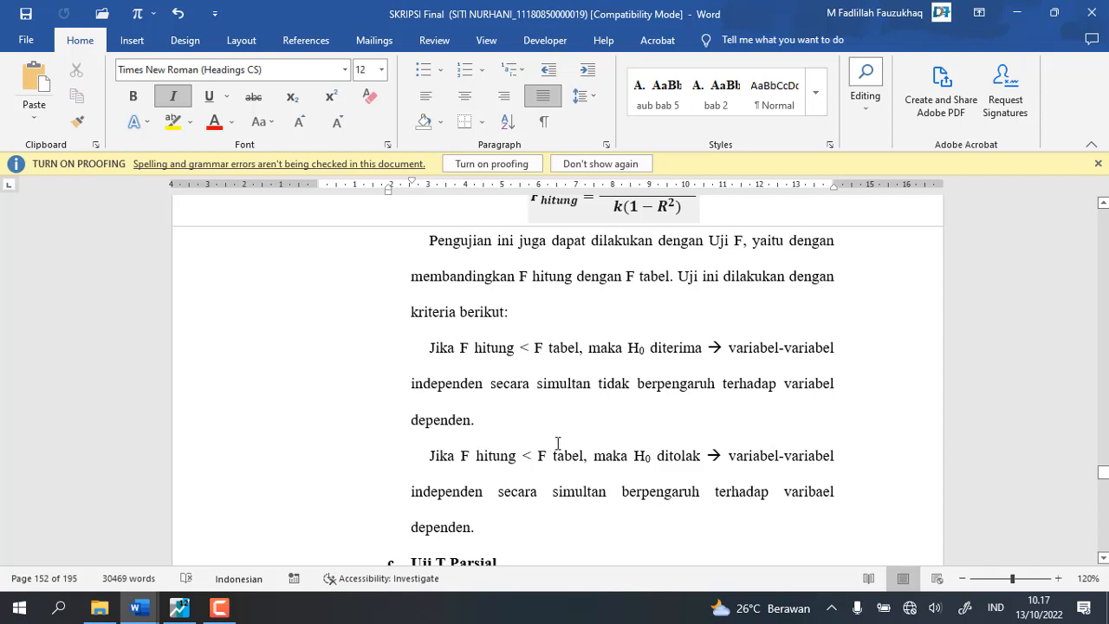
Step: Remove "tidak" from the H0 diterima criterion of Uji F and insert "tidak" before "berpengaruh" in the H0 ditolak criterion
{"action": "left_click_drag", "start_coordinate": [629, 385], "coordinate": [598, 386]}
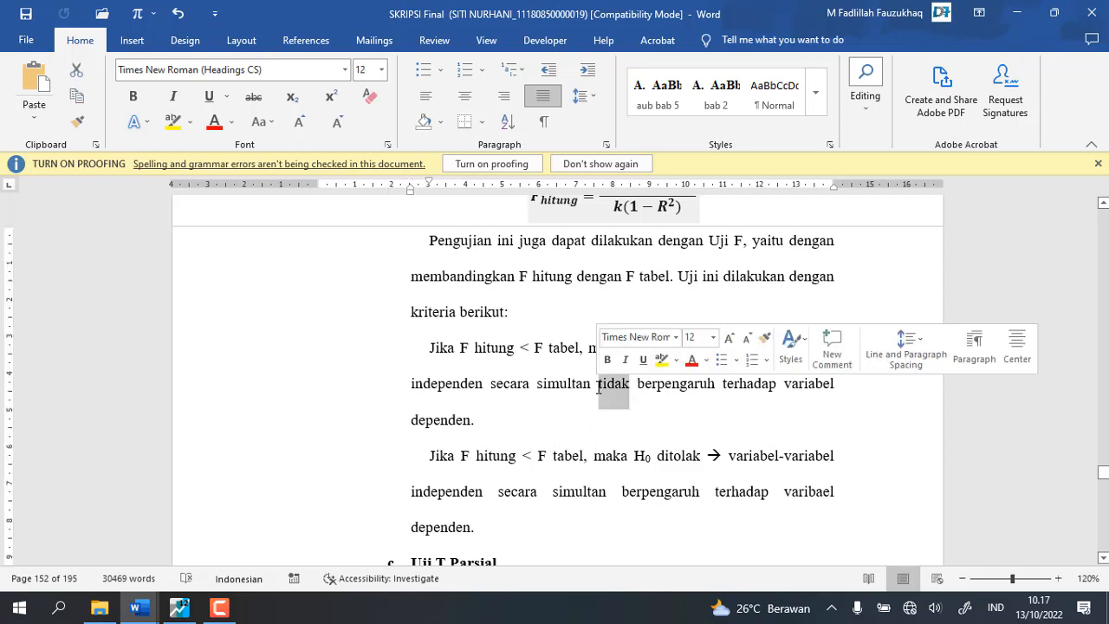
{"action": "key", "text": "Delete"}
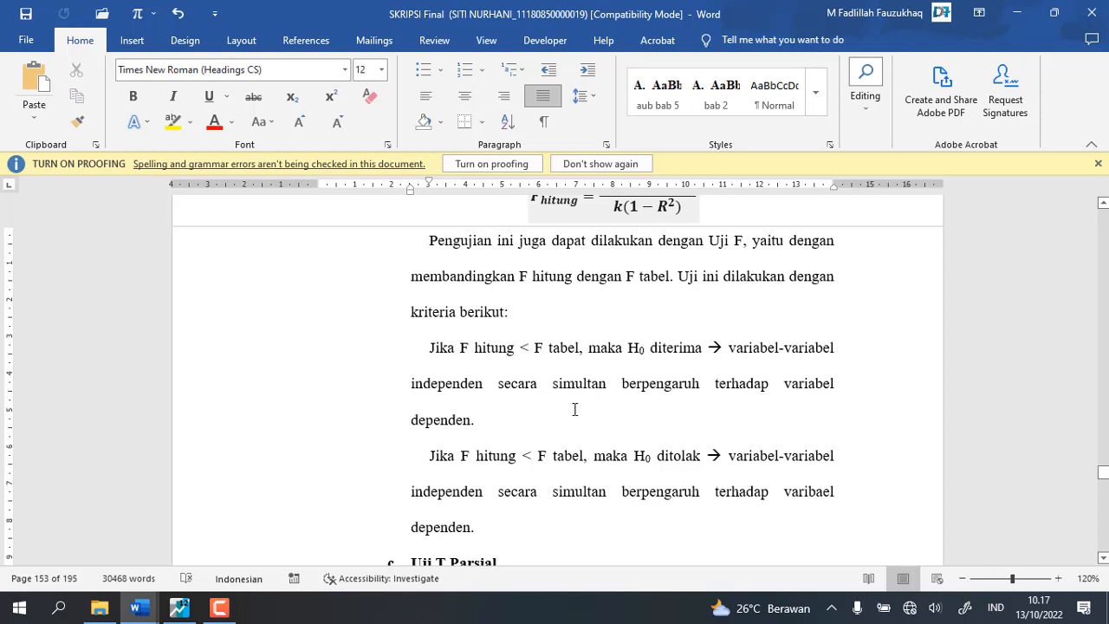
{"action": "scroll", "coordinate": [575, 411], "scroll_direction": "down", "scroll_amount": 1}
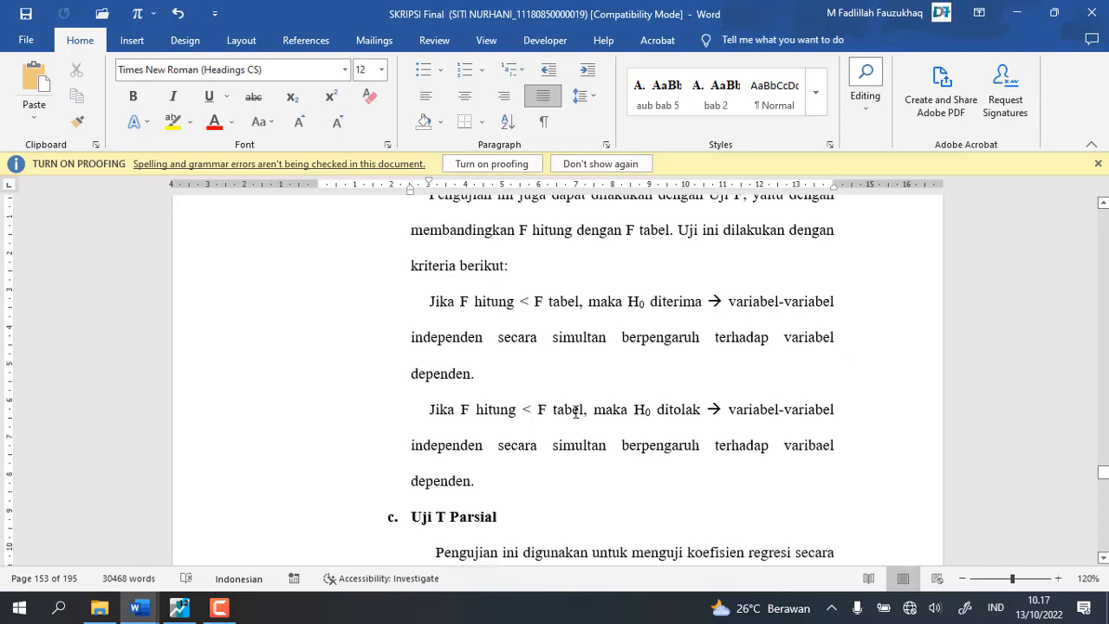
{"action": "scroll", "coordinate": [575, 411], "scroll_direction": "down", "scroll_amount": 1}
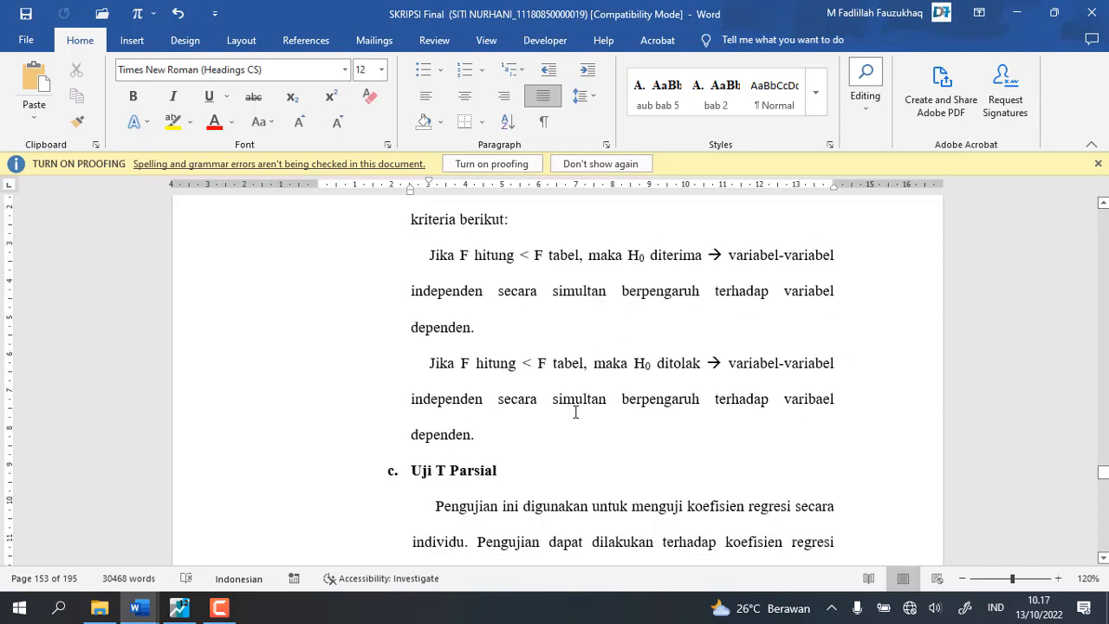
{"action": "left_click", "coordinate": [622, 403]}
{"action": "type", "text": "TIDAK"}
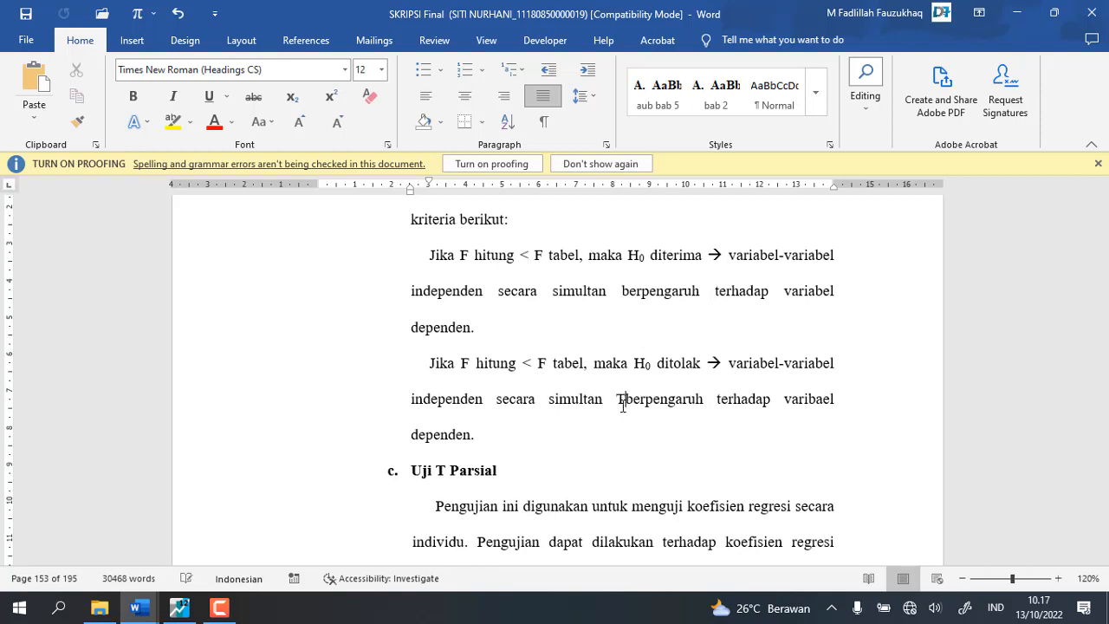
{"action": "key", "text": "BackSpace"}
{"action": "key", "text": "BackSpace"}
{"action": "key", "text": "BackSpace"}
{"action": "key", "text": "BackSpace"}
{"action": "key", "text": "BackSpace"}
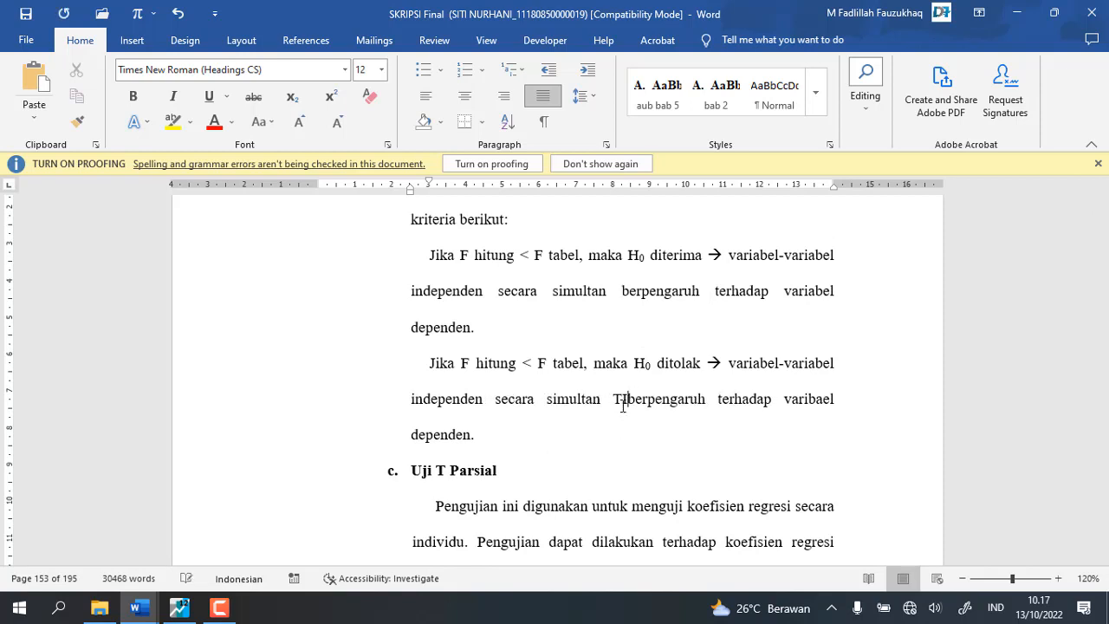
{"action": "type", "text": "tidak"}
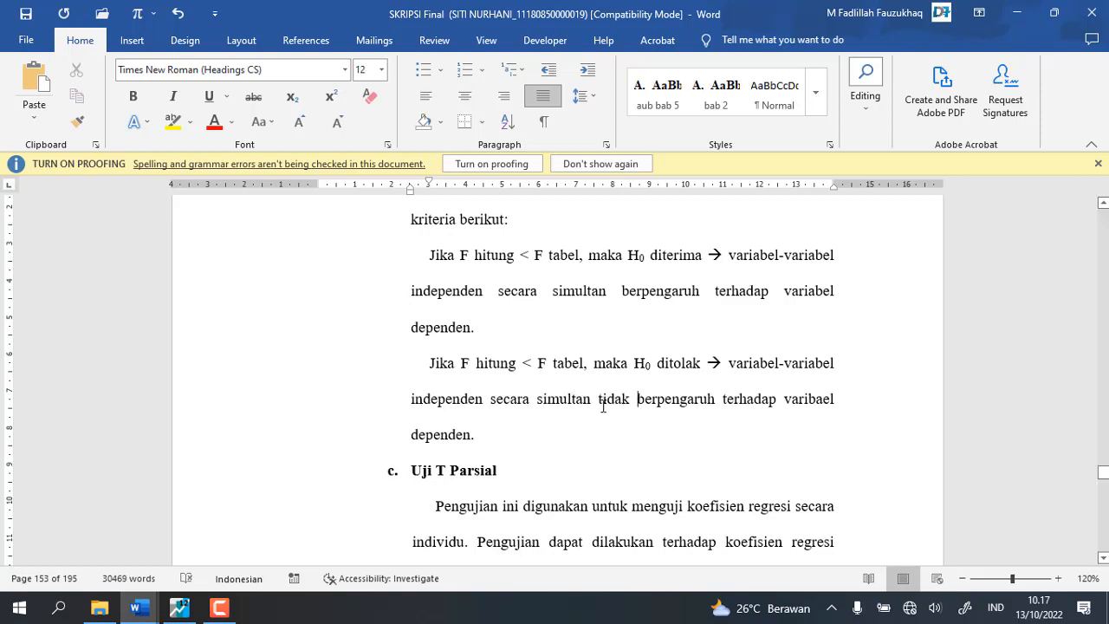
Step: Correct the misspelled "varibael" to "variabel" in the H0 ditolak criterion
{"action": "left_click", "coordinate": [829, 401]}
{"action": "key", "text": "BackSpace"}
{"action": "key", "text": "BackSpace"}
{"action": "key", "text": "BackSpace"}
{"action": "key", "text": "BackSpace"}
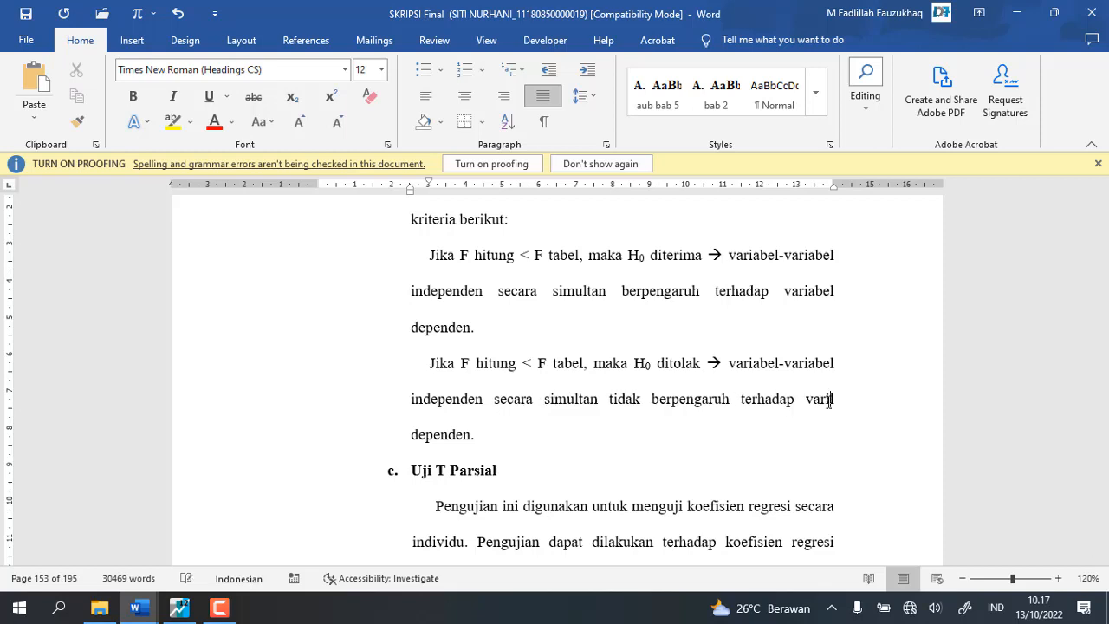
{"action": "type", "text": "abel"}
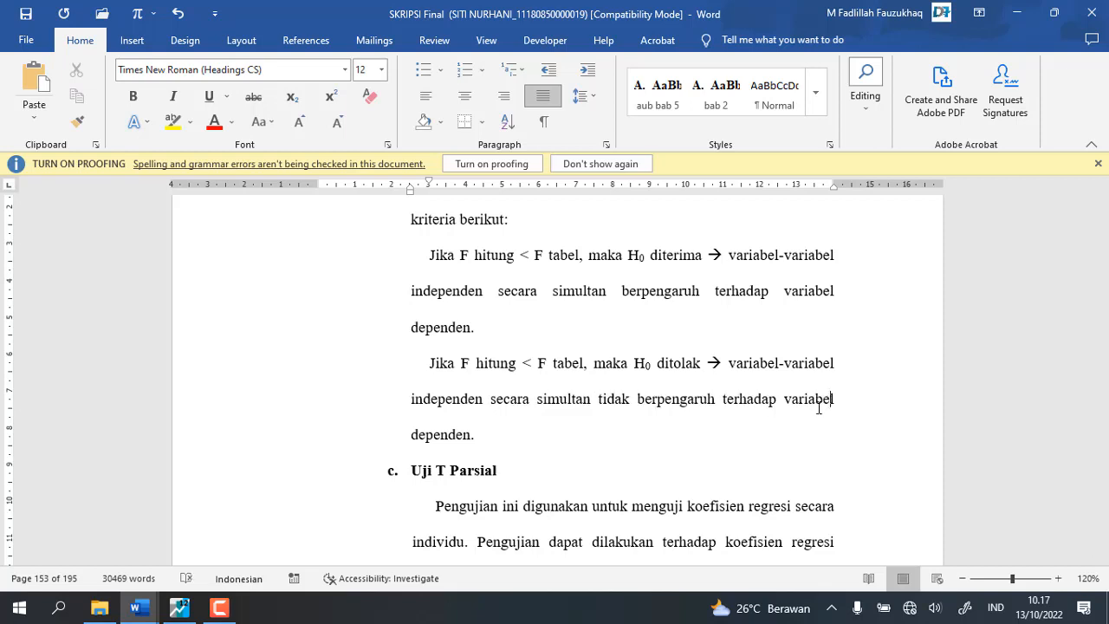
Step: Examine the Uji T Parsial subsection with its t formula and Ha/H0 hypotheses, and return to the Uji F criteria
{"action": "scroll", "coordinate": [537, 472], "scroll_direction": "down", "scroll_amount": 2}
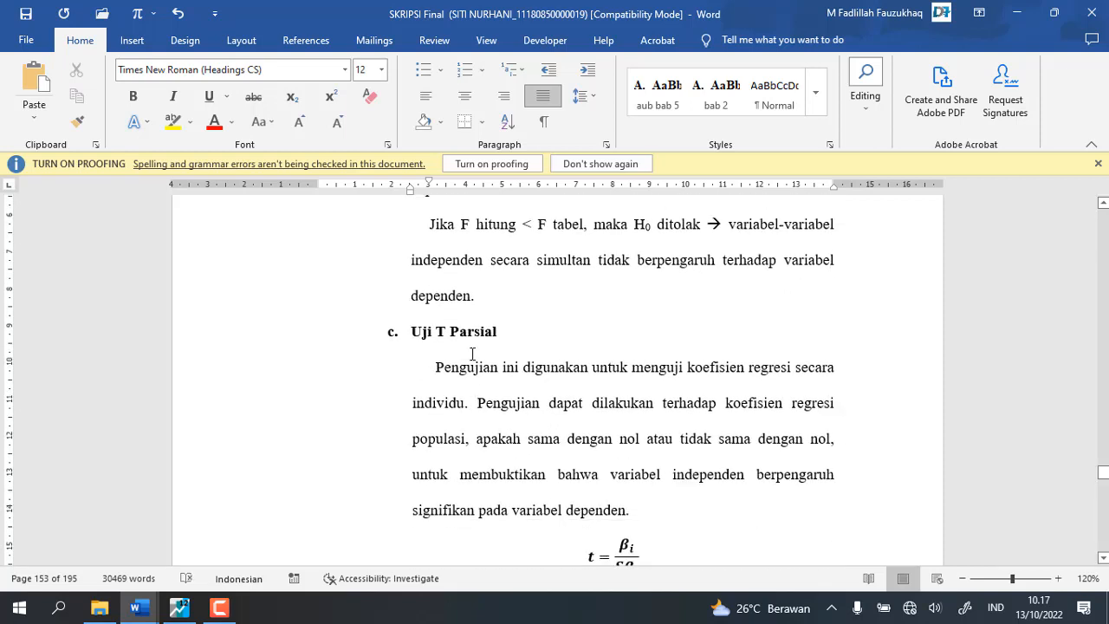
{"action": "scroll", "coordinate": [472, 354], "scroll_direction": "down", "scroll_amount": 2}
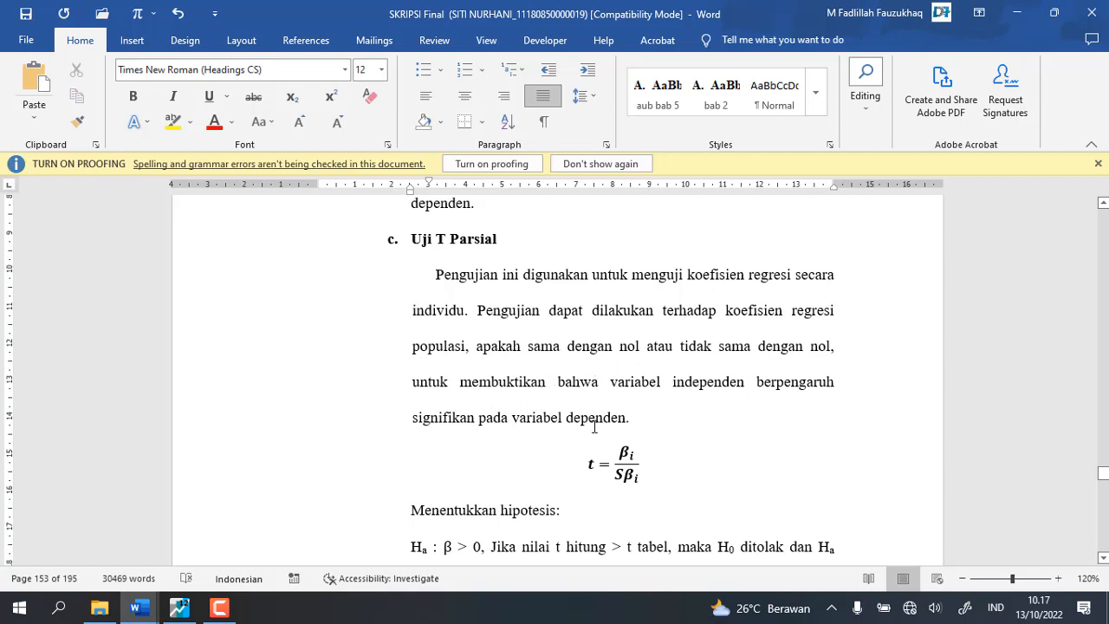
{"action": "scroll", "coordinate": [681, 413], "scroll_direction": "down", "scroll_amount": 2}
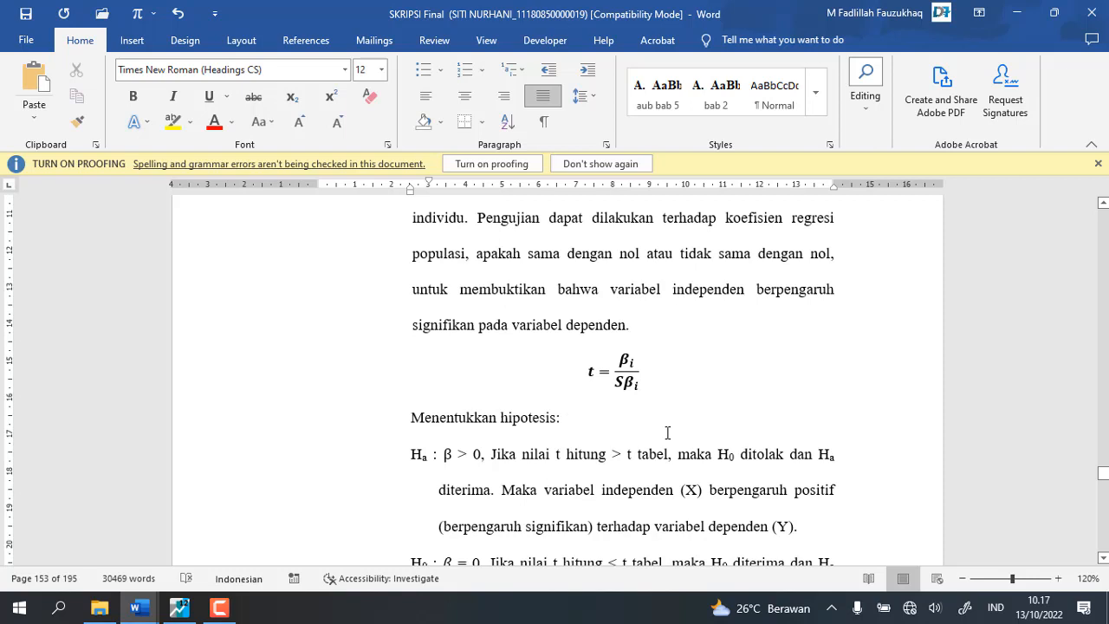
{"action": "left_click", "coordinate": [592, 372]}
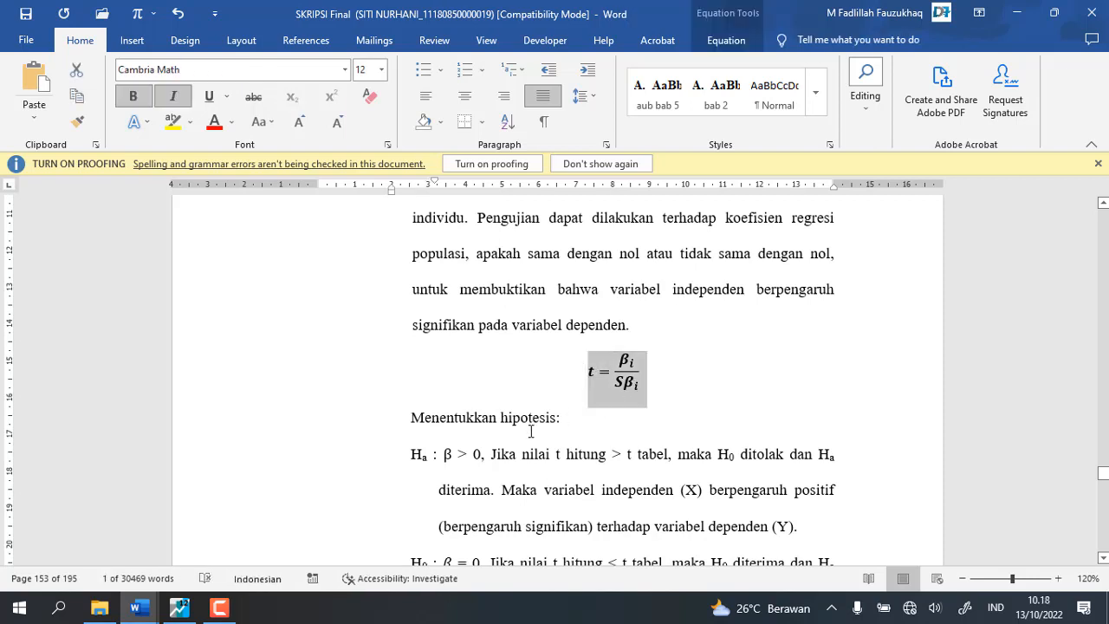
{"action": "scroll", "coordinate": [531, 430], "scroll_direction": "down", "scroll_amount": 1}
{"action": "left_click", "coordinate": [522, 408]}
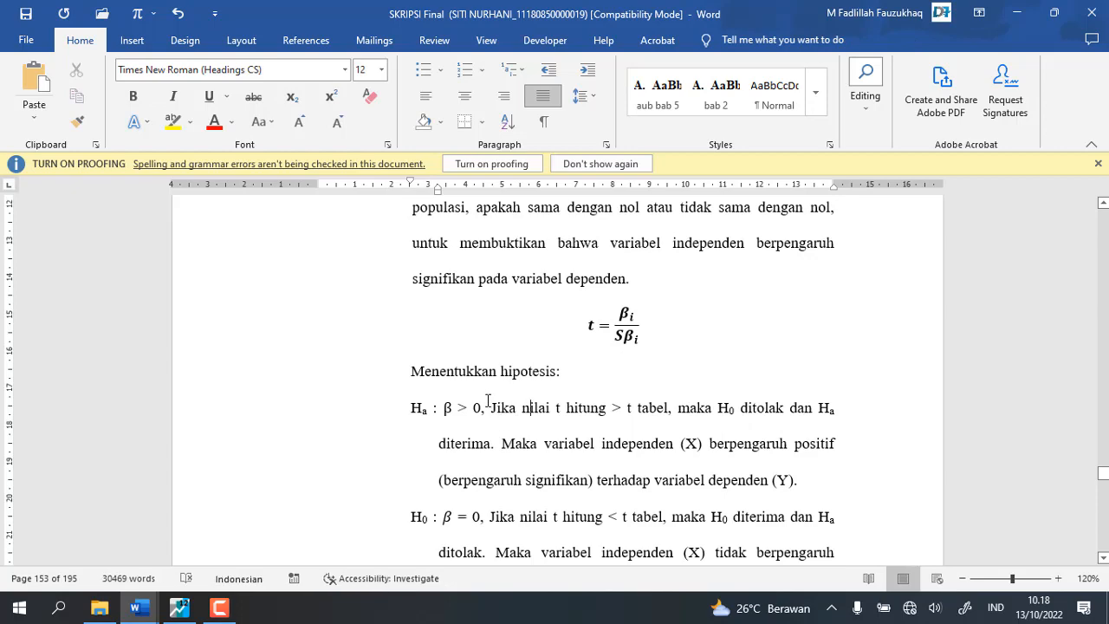
{"action": "scroll", "coordinate": [488, 400], "scroll_direction": "down", "scroll_amount": 5}
{"action": "scroll", "coordinate": [487, 399], "scroll_direction": "up", "scroll_amount": 2}
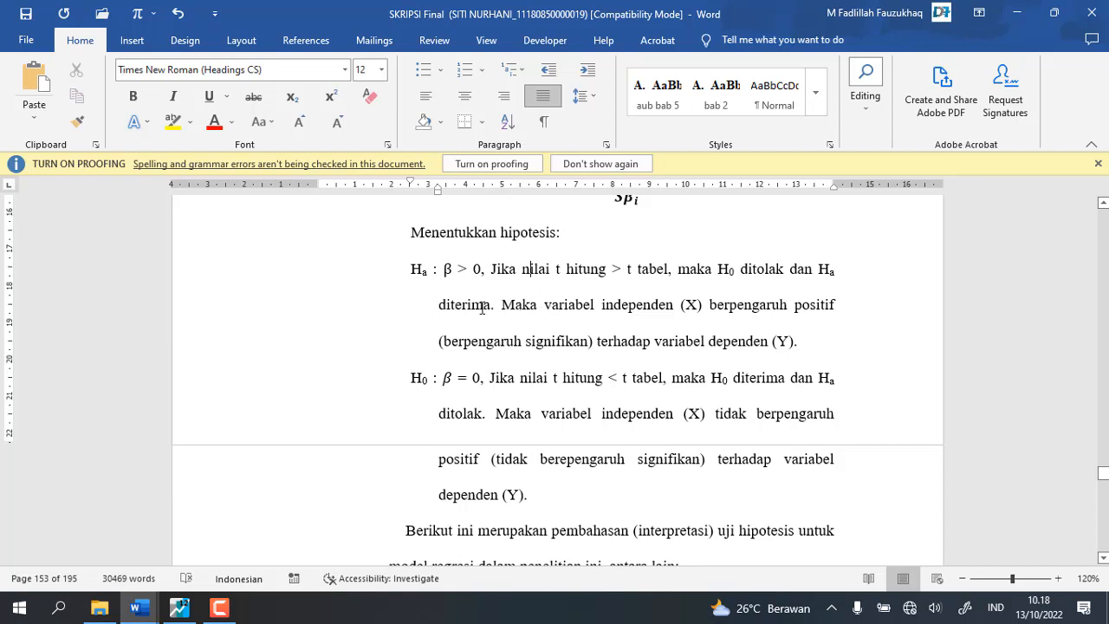
{"action": "scroll", "coordinate": [538, 321], "scroll_direction": "down", "scroll_amount": 2}
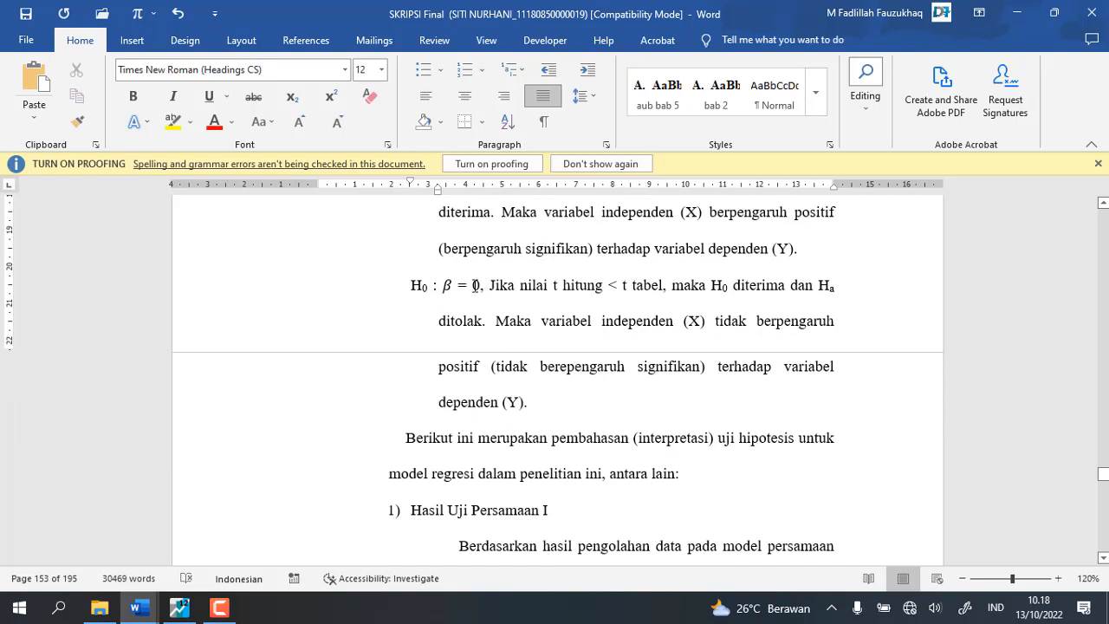
{"action": "scroll", "coordinate": [510, 284], "scroll_direction": "up", "scroll_amount": 2}
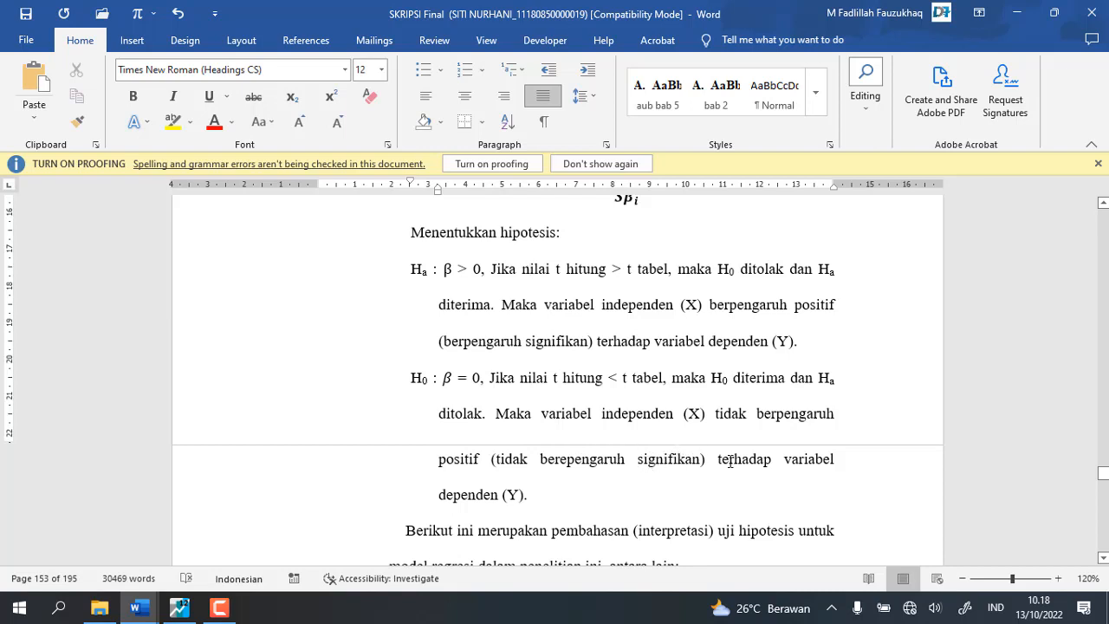
{"action": "scroll", "coordinate": [617, 478], "scroll_direction": "up", "scroll_amount": 5}
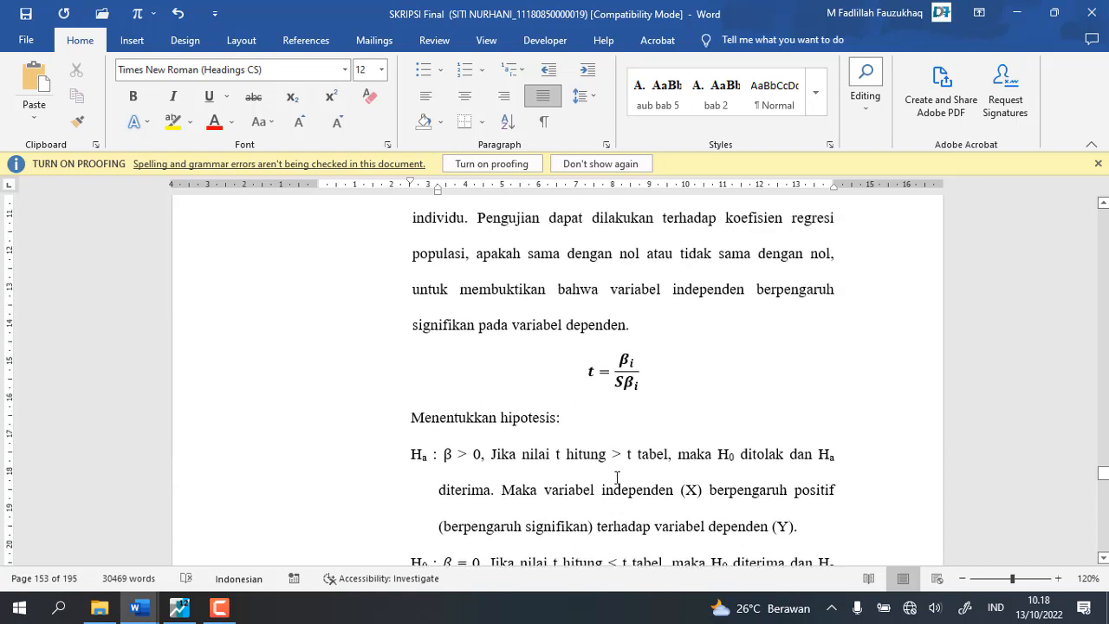
{"action": "scroll", "coordinate": [617, 477], "scroll_direction": "up", "scroll_amount": 4}
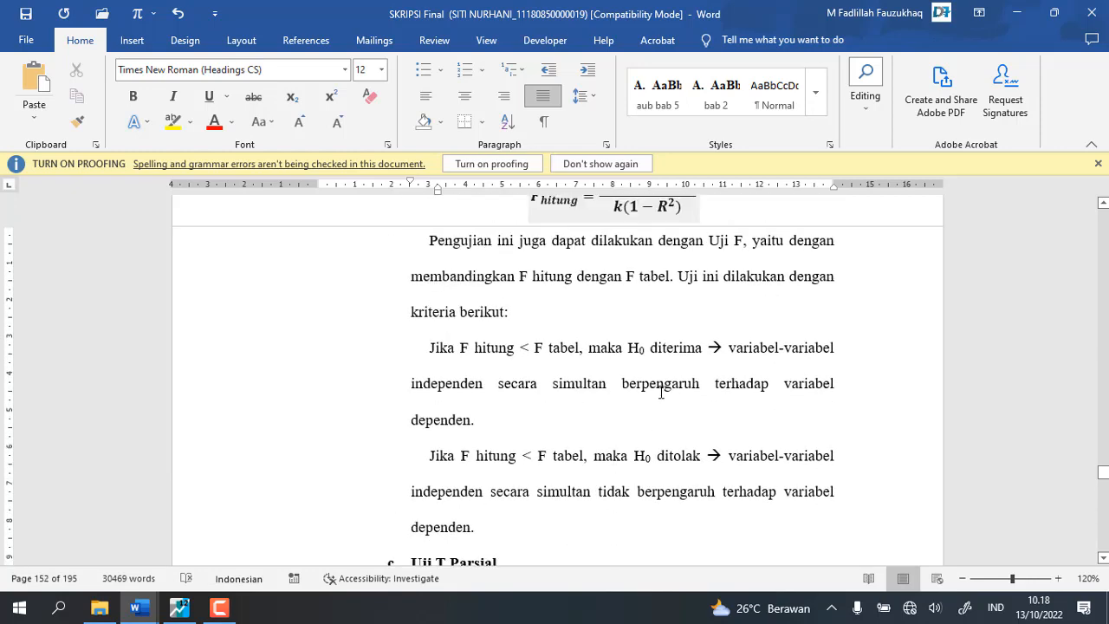
Step: Insert "tidak" before "berpengaruh" in the H0 diterima criterion of Uji F and remove "tidak" from the H0 ditolak criterion
{"action": "left_click", "coordinate": [619, 386]}
{"action": "left_click", "coordinate": [620, 387]}
{"action": "type", "text": "tidak"}
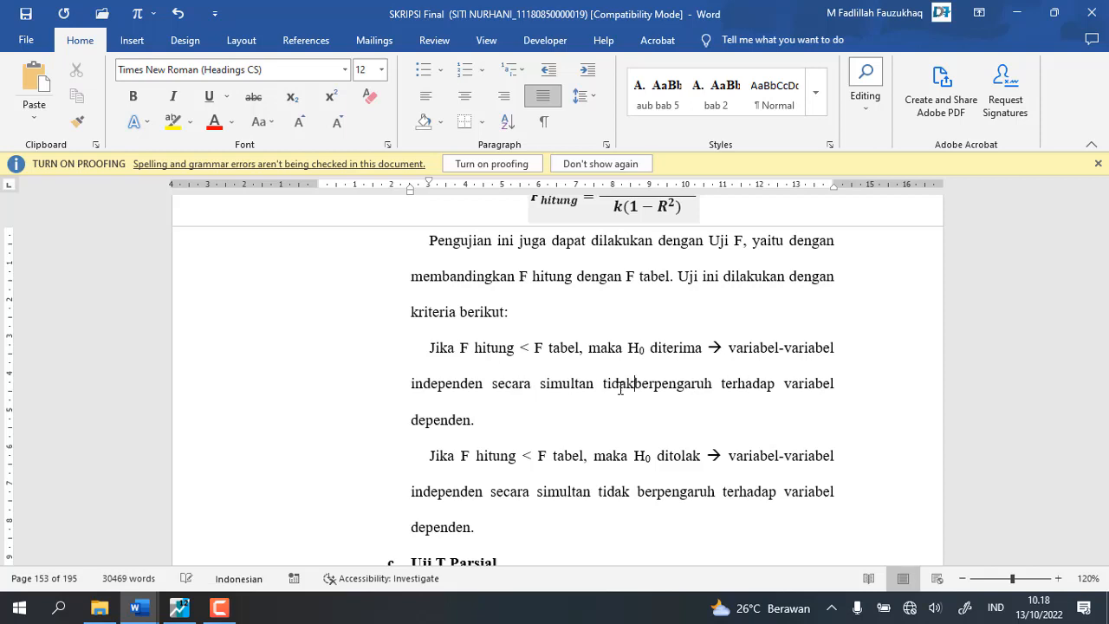
{"action": "left_click_drag", "start_coordinate": [638, 494], "coordinate": [598, 502]}
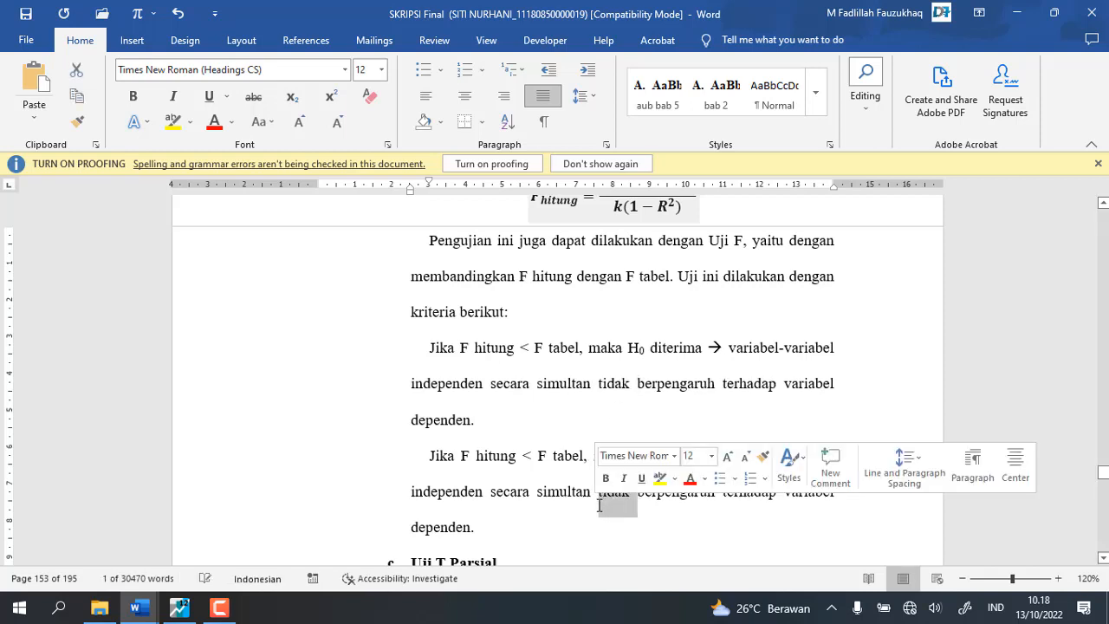
{"action": "key", "text": "Delete"}
Step: Review the end of the Uji T Parsial subsection, and switch to the UJI MRA document's Persamaan I regression output
{"action": "scroll", "coordinate": [504, 424], "scroll_direction": "down", "scroll_amount": 4}
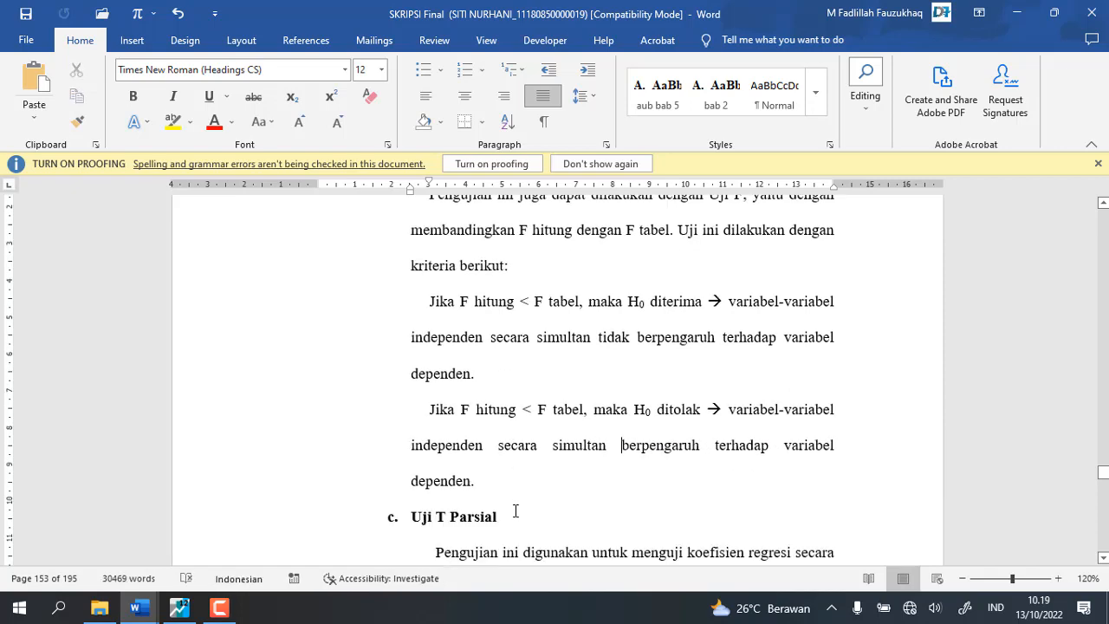
{"action": "scroll", "coordinate": [516, 504], "scroll_direction": "down", "scroll_amount": 5}
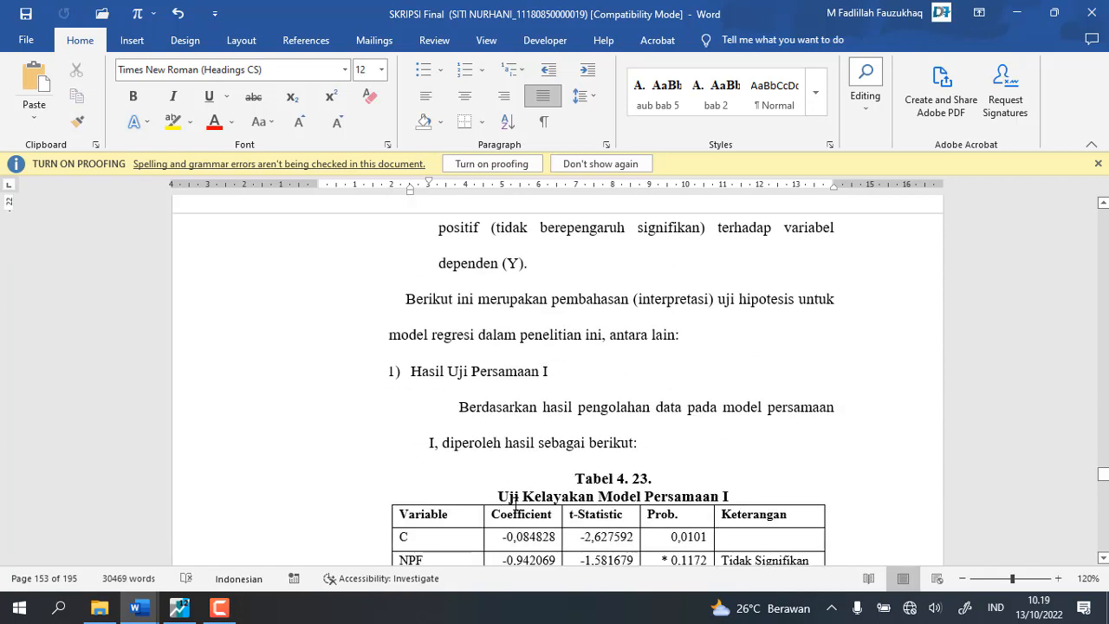
{"action": "scroll", "coordinate": [516, 504], "scroll_direction": "up", "scroll_amount": 2}
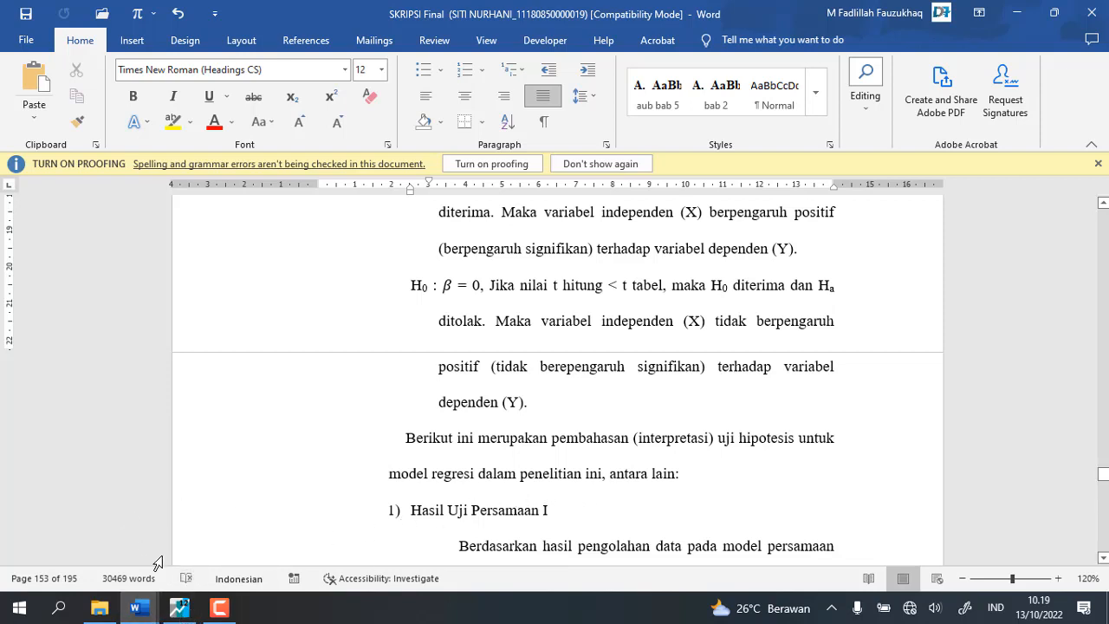
{"action": "mouse_move", "coordinate": [150, 612]}
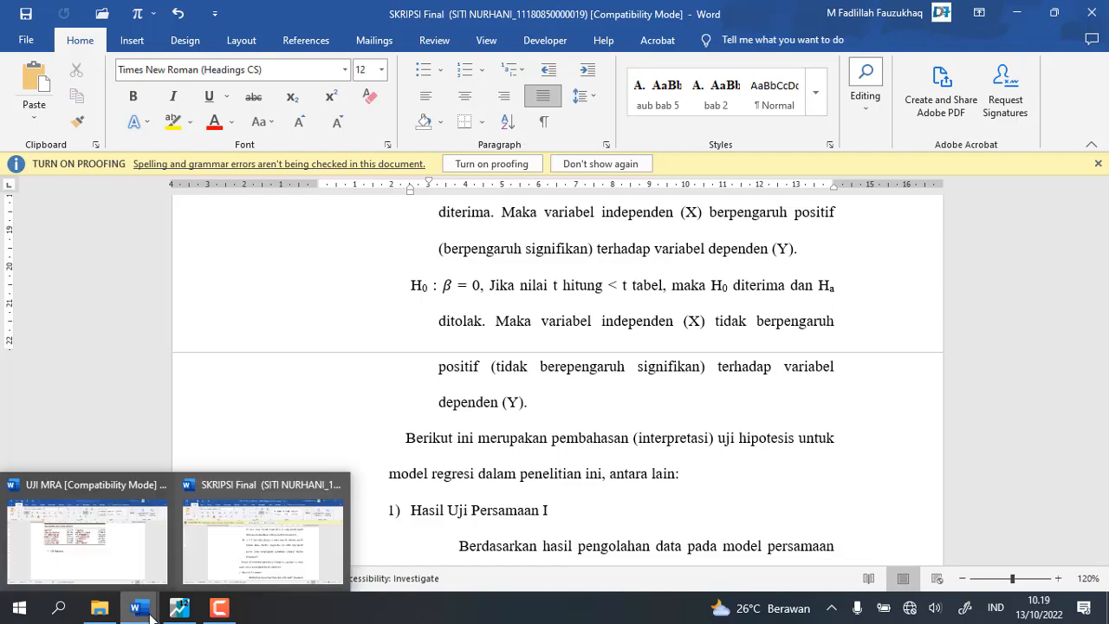
{"action": "left_click", "coordinate": [124, 544]}
{"action": "scroll", "coordinate": [413, 433], "scroll_direction": "up", "scroll_amount": 6}
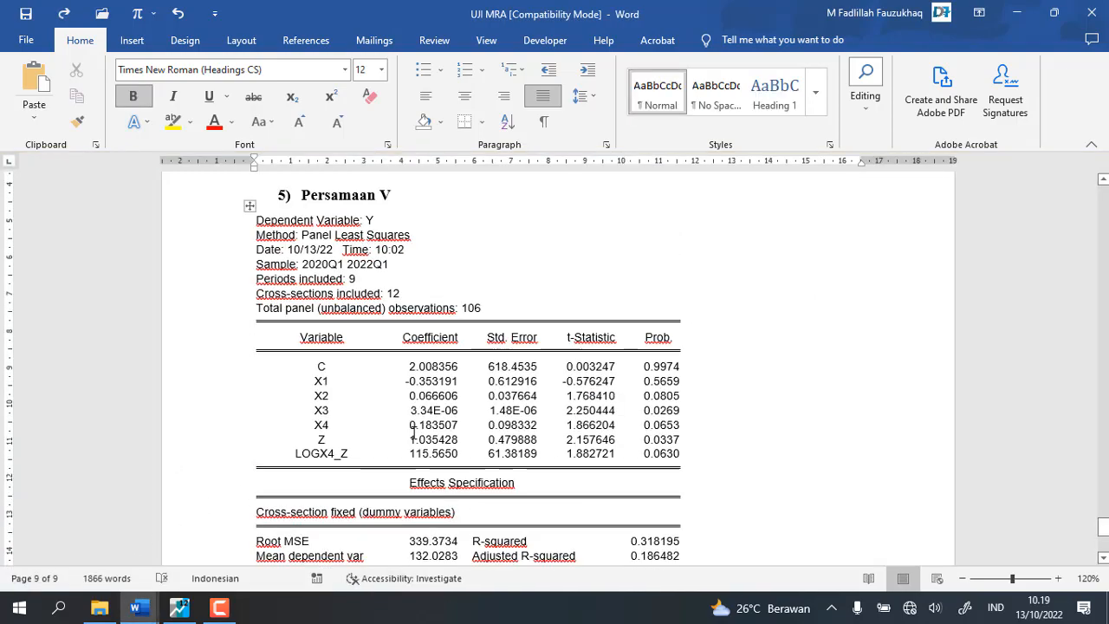
{"action": "scroll", "coordinate": [413, 433], "scroll_direction": "up", "scroll_amount": 15}
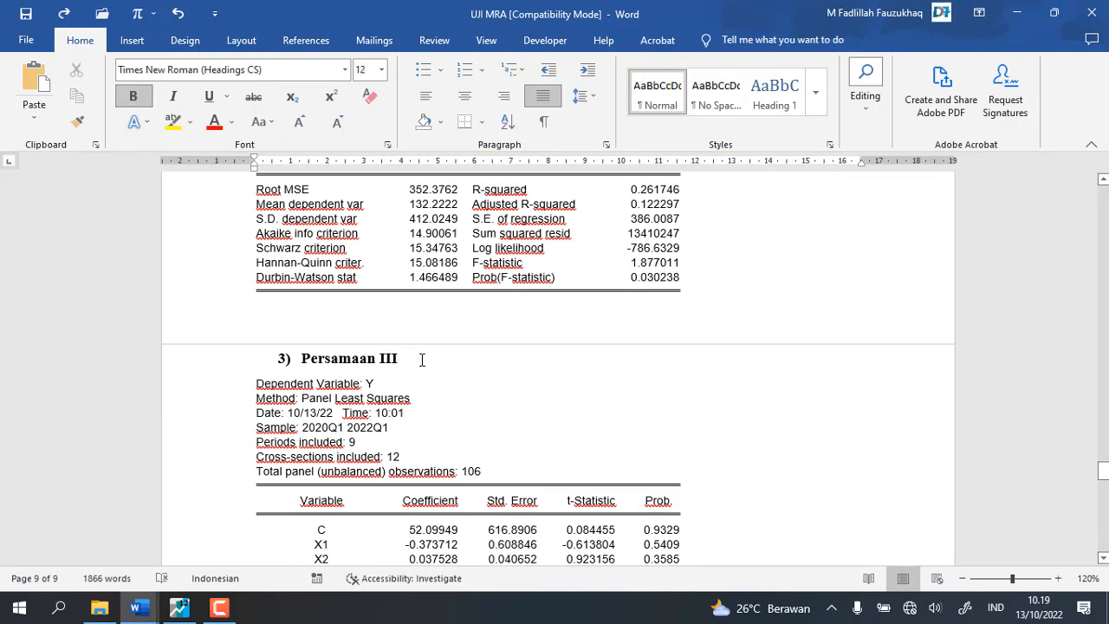
{"action": "scroll", "coordinate": [422, 359], "scroll_direction": "up", "scroll_amount": 15}
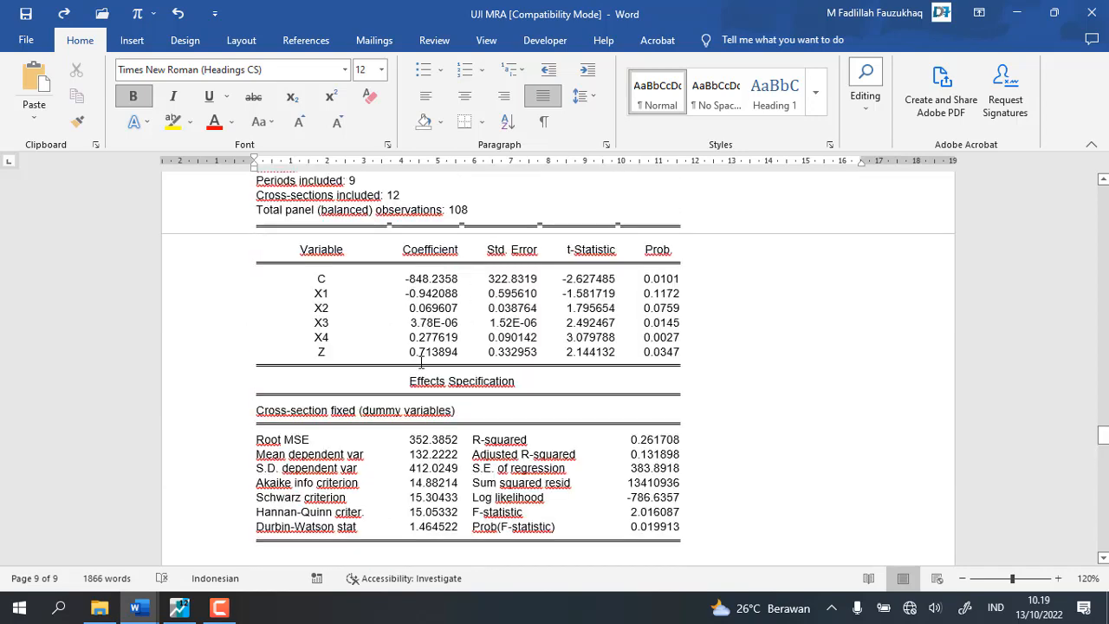
{"action": "scroll", "coordinate": [422, 362], "scroll_direction": "up", "scroll_amount": 5}
{"action": "scroll", "coordinate": [433, 359], "scroll_direction": "down", "scroll_amount": 5}
Step: Highlight the R-squared and Adjusted R-squared values of Persamaan I in yellow
{"action": "left_click_drag", "start_coordinate": [466, 440], "coordinate": [532, 459]}
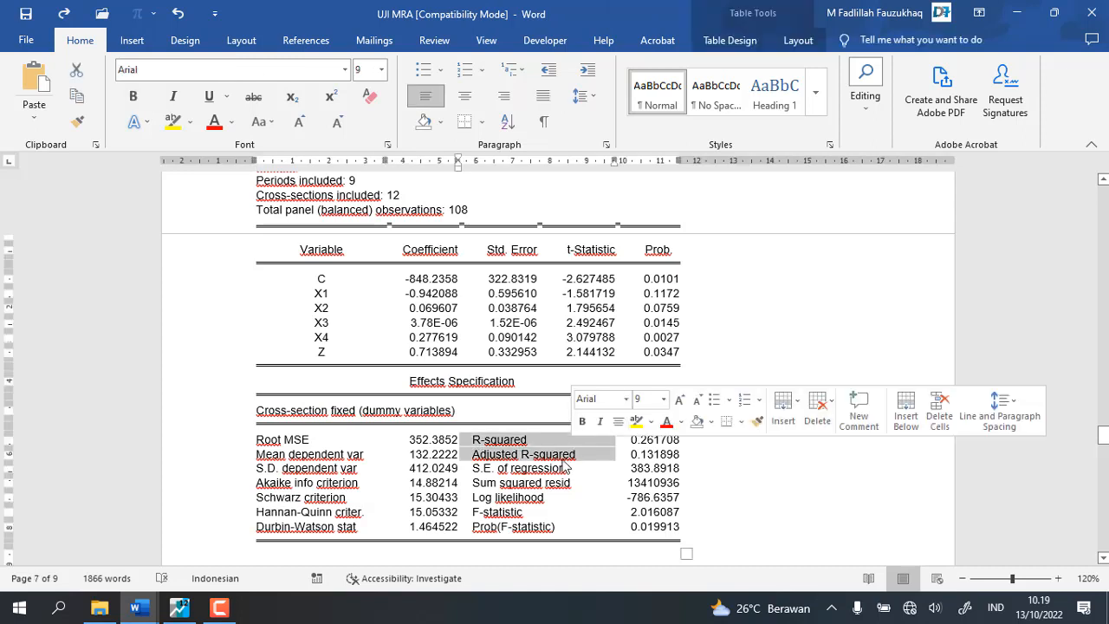
{"action": "left_click", "coordinate": [684, 454]}
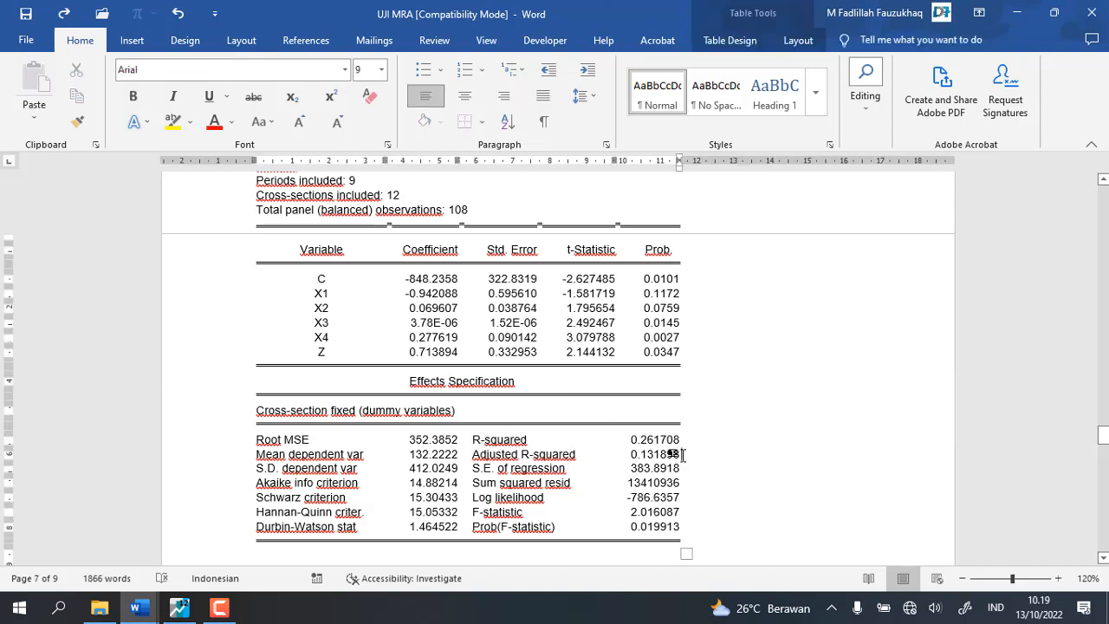
{"action": "left_click_drag", "start_coordinate": [683, 453], "coordinate": [628, 436]}
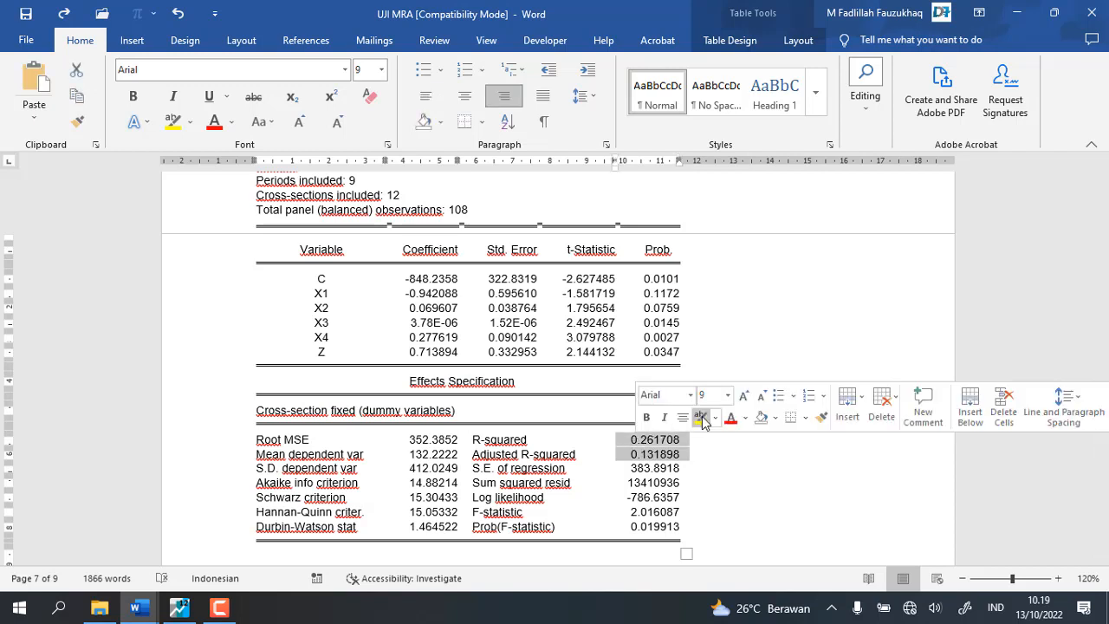
{"action": "left_click", "coordinate": [701, 419]}
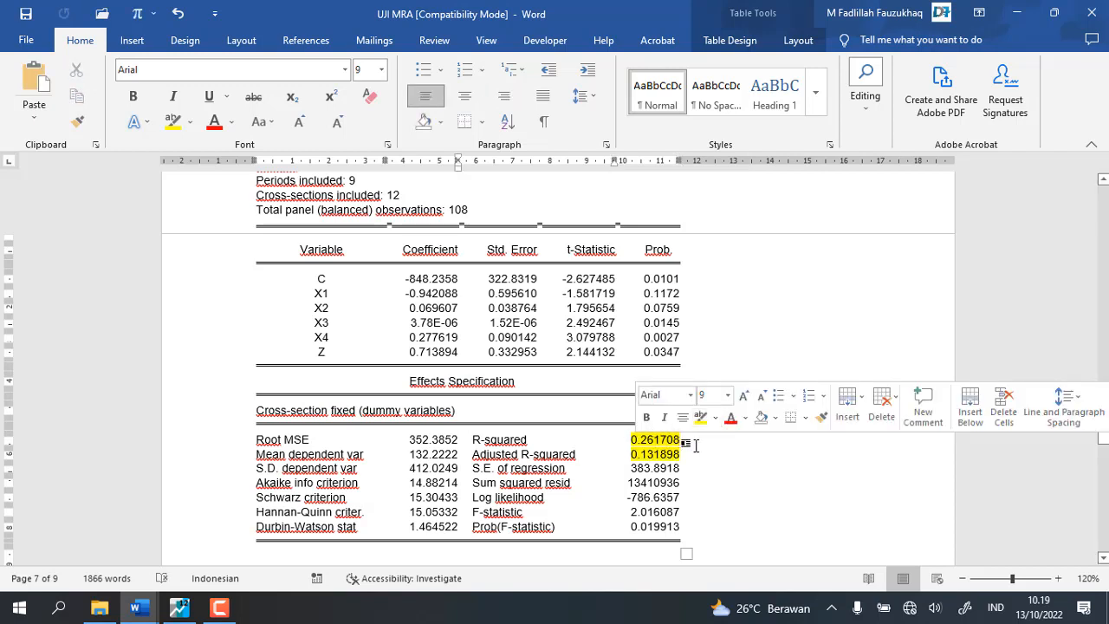
{"action": "left_click", "coordinate": [709, 444]}
{"action": "type", "text": "2"}
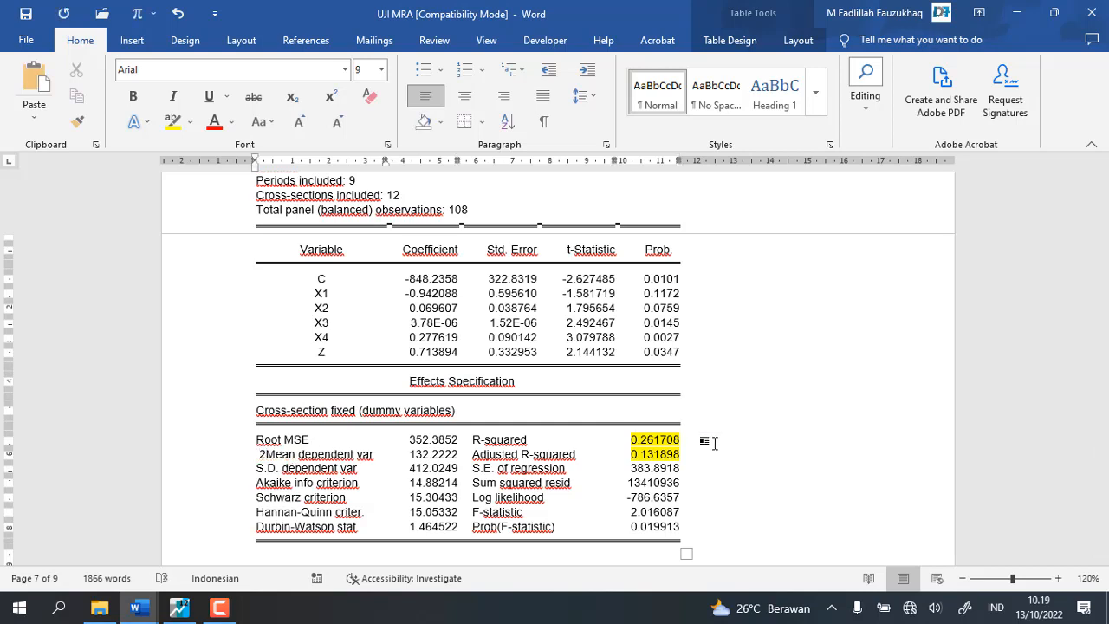
{"action": "key", "text": "BackSpace"}
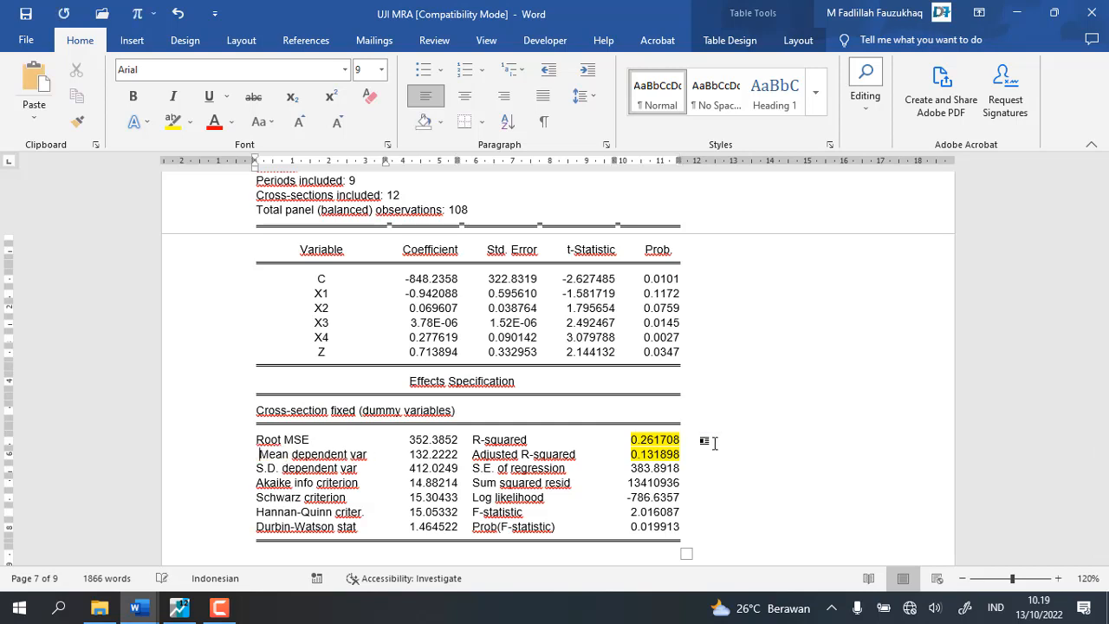
{"action": "key", "text": "BackSpace"}
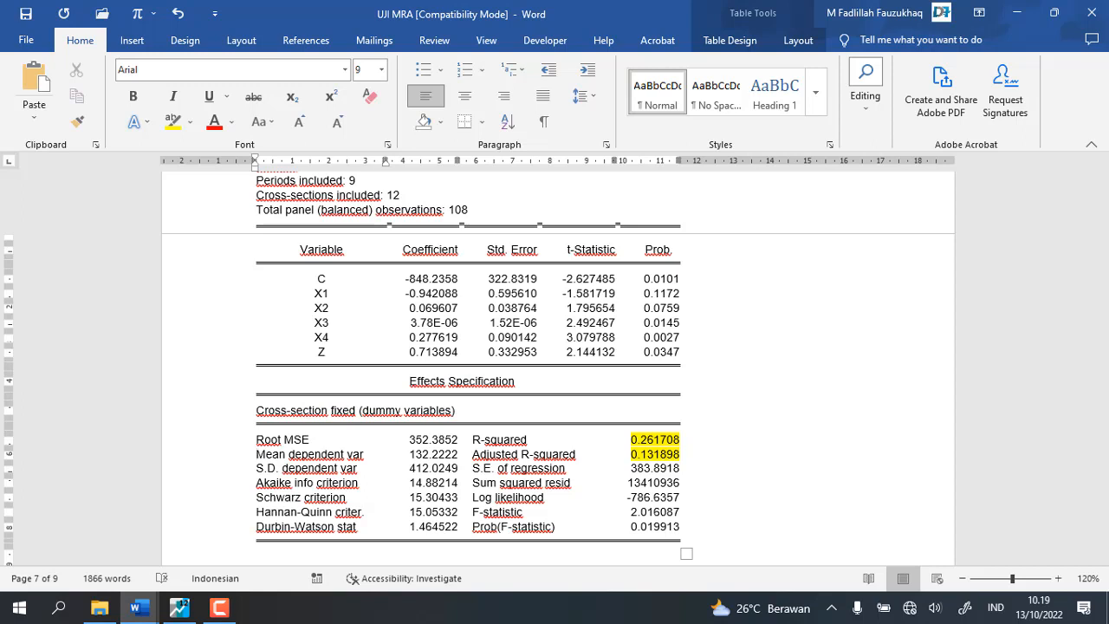
Step: Write 26,17% and 13,19% on separate lines beside the highlighted R-squared and Adjusted R-squared values
{"action": "left_click", "coordinate": [784, 443]}
{"action": "left_click", "coordinate": [793, 444]}
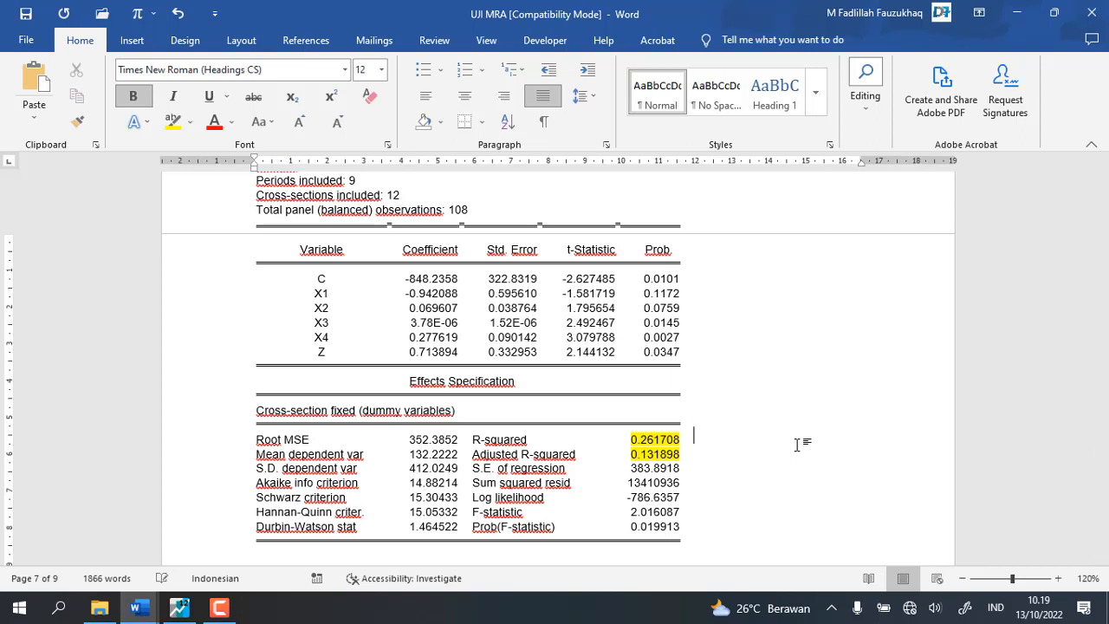
{"action": "type", "text": "26,17%"}
{"action": "key", "text": "Return"}
{"action": "type", "text": "13,19%"}
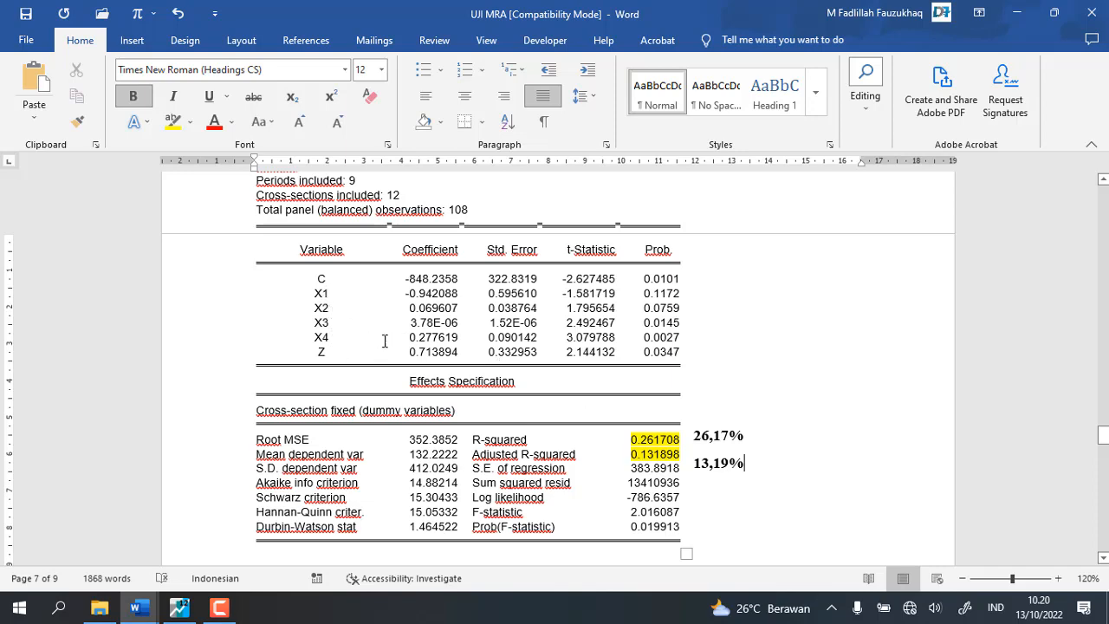
Step: Examine the Persamaan I regression output together with the percentages written beside its R-squared and Adjusted R-squared values
{"action": "scroll", "coordinate": [498, 327], "scroll_direction": "up", "scroll_amount": 2}
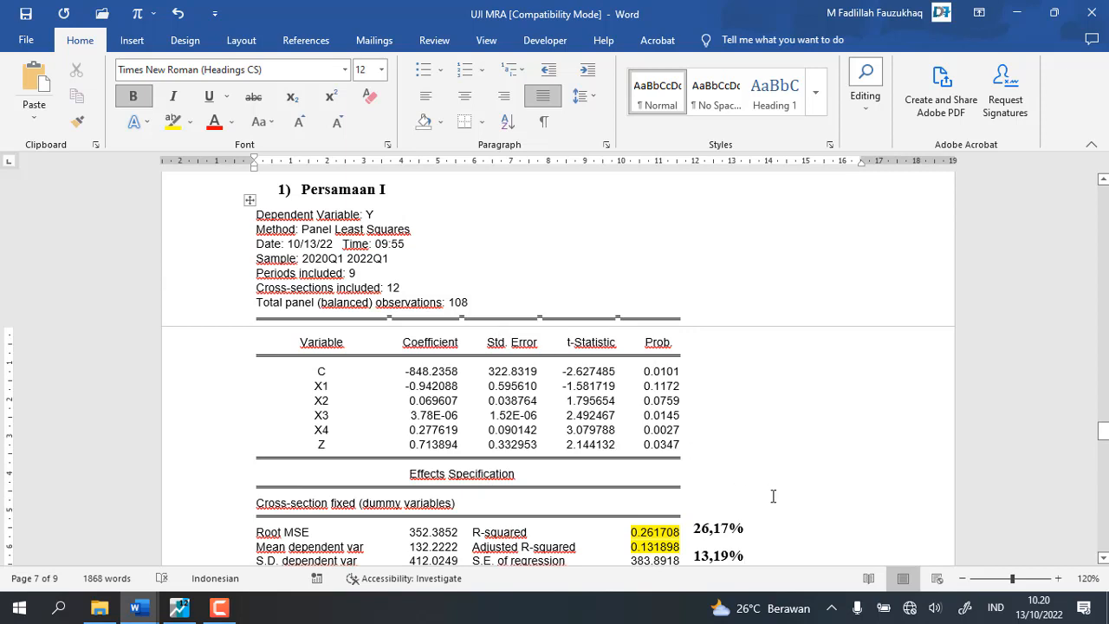
{"action": "scroll", "coordinate": [729, 518], "scroll_direction": "down", "scroll_amount": 1}
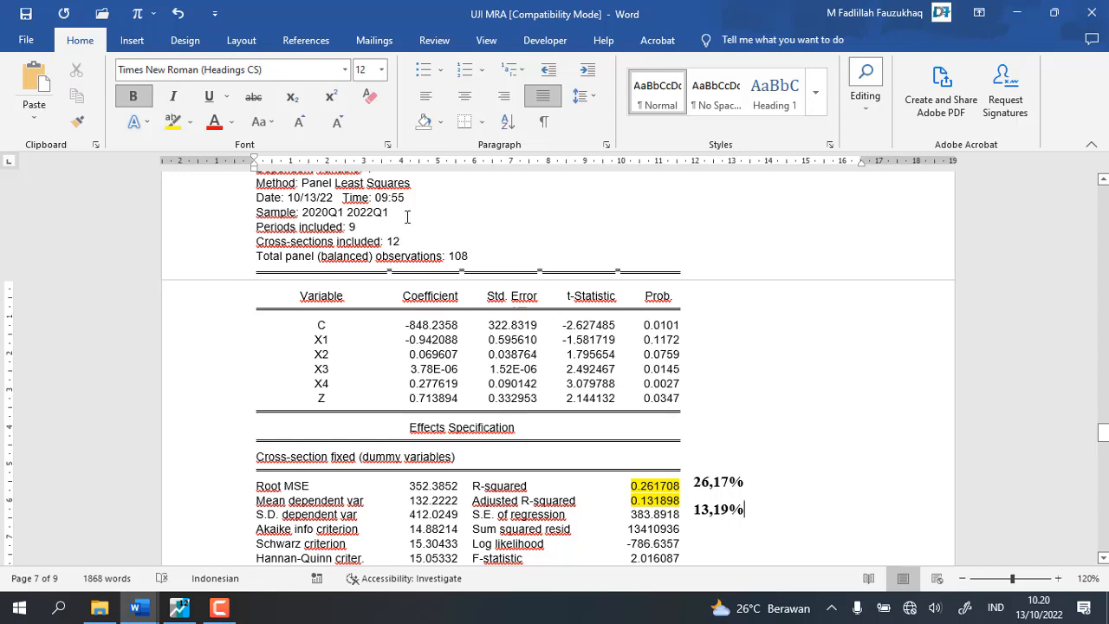
{"action": "scroll", "coordinate": [408, 217], "scroll_direction": "up", "scroll_amount": 2}
{"action": "scroll", "coordinate": [572, 316], "scroll_direction": "down", "scroll_amount": 2}
{"action": "scroll", "coordinate": [376, 333], "scroll_direction": "up", "scroll_amount": 2}
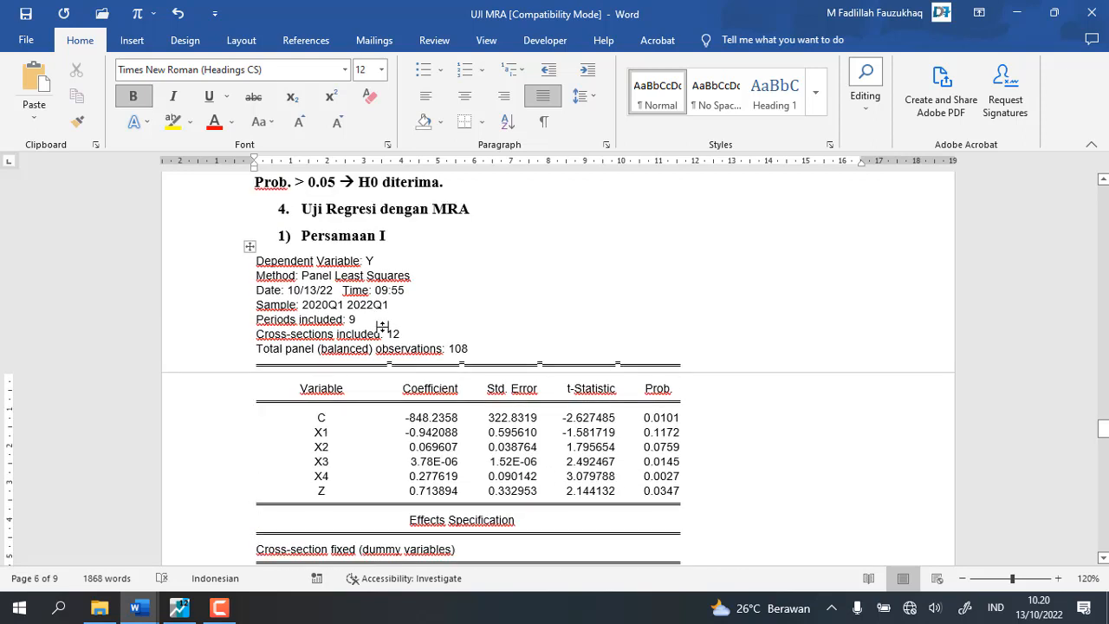
{"action": "scroll", "coordinate": [382, 326], "scroll_direction": "down", "scroll_amount": 3}
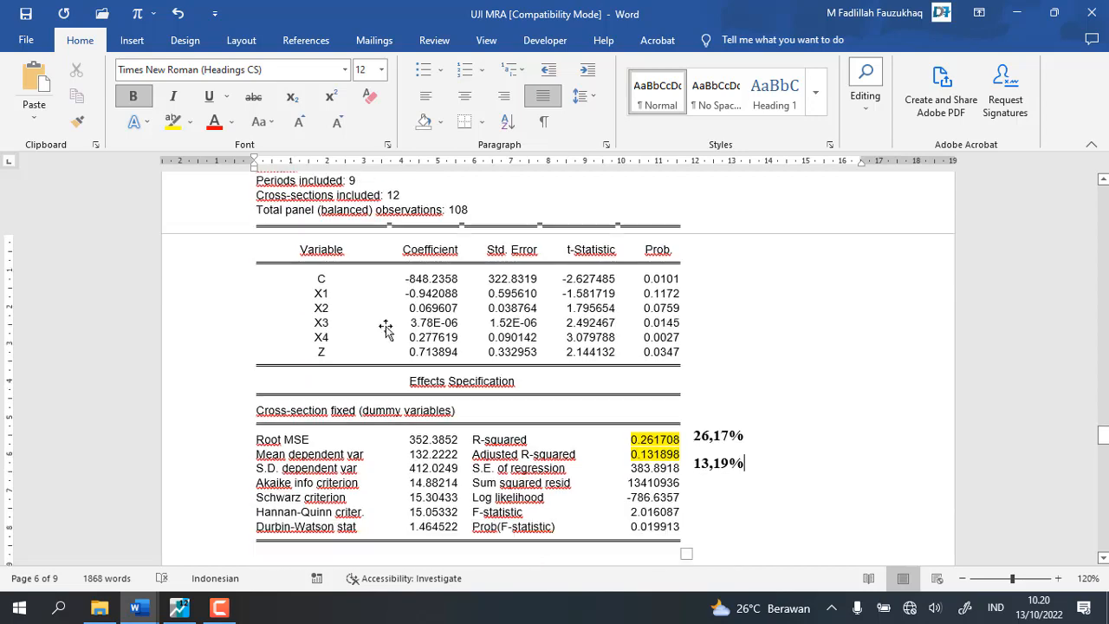
{"action": "double_click", "coordinate": [741, 436]}
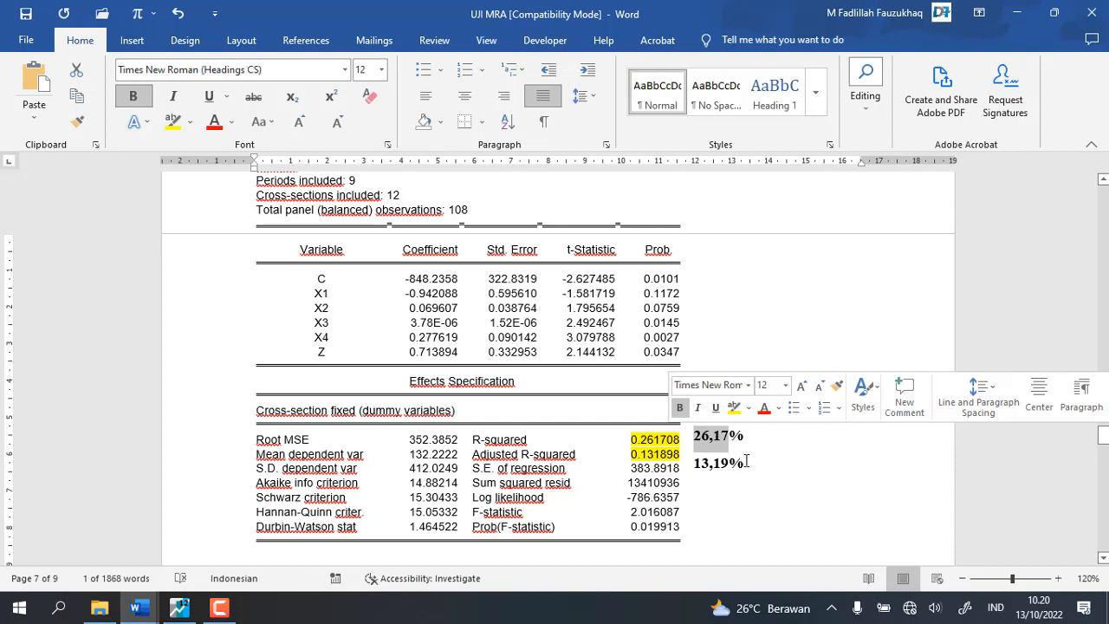
{"action": "left_click_drag", "start_coordinate": [746, 462], "coordinate": [694, 463]}
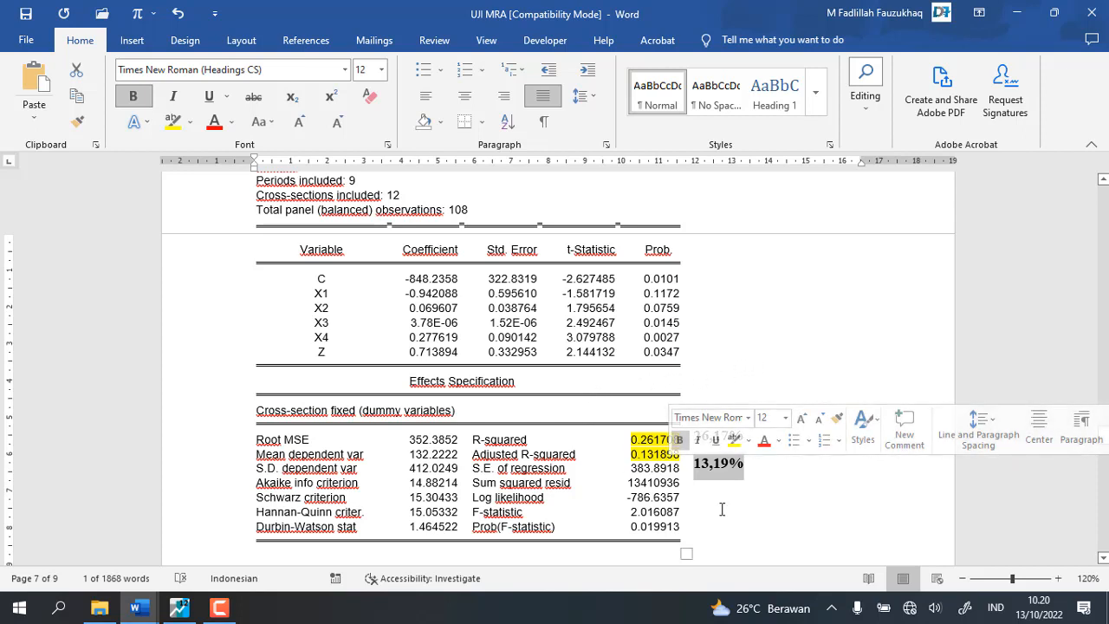
{"action": "scroll", "coordinate": [724, 515], "scroll_direction": "down", "scroll_amount": 2}
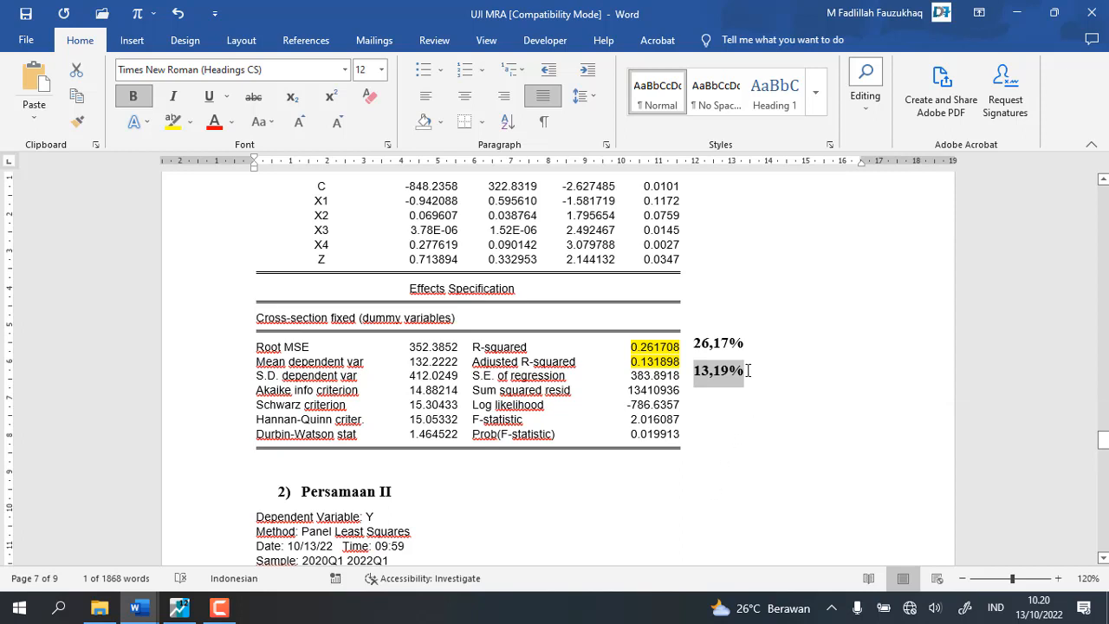
Step: Copy the two percentage lines 26,17% and 13,19% beside the Persamaan I table
{"action": "left_click_drag", "start_coordinate": [746, 371], "coordinate": [691, 342]}
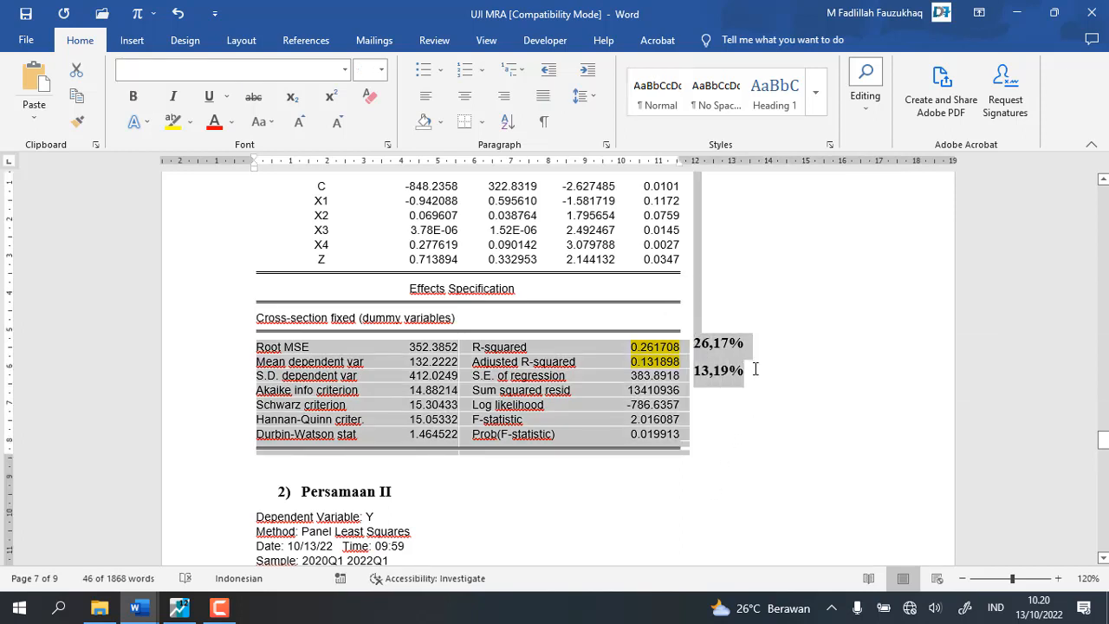
{"action": "left_click_drag", "start_coordinate": [755, 369], "coordinate": [699, 351]}
{"action": "key", "text": "ctrl+c"}
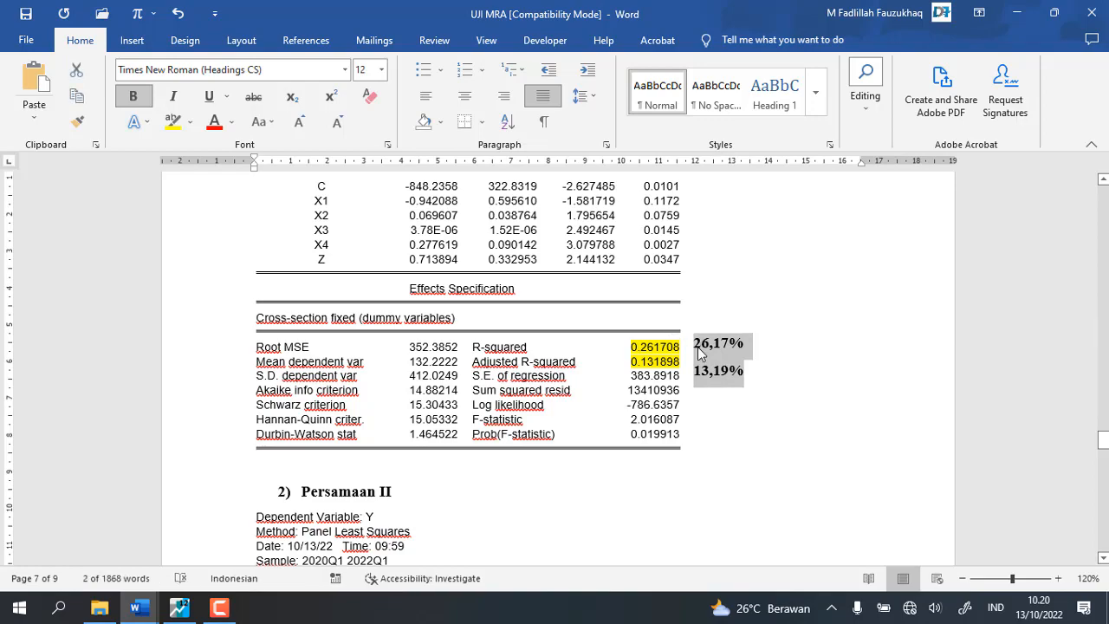
Step: Add the lettered item "a. Persamaan I" under the Uji Hipotesis heading, followed by an empty unnumbered line
{"action": "scroll", "coordinate": [592, 425], "scroll_direction": "down", "scroll_amount": 15}
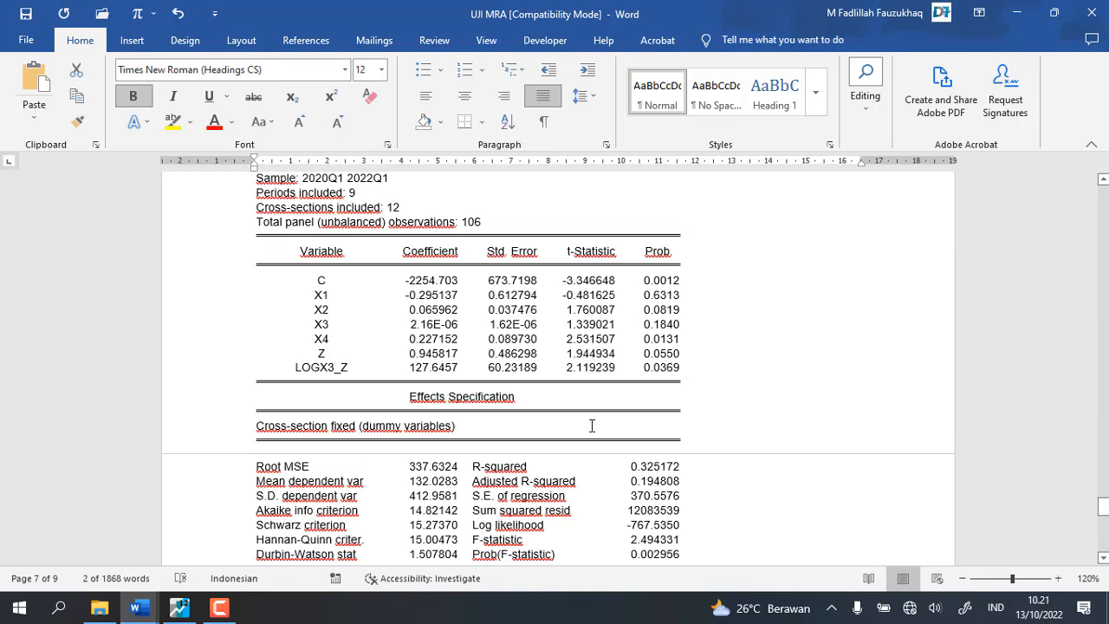
{"action": "scroll", "coordinate": [592, 426], "scroll_direction": "down", "scroll_amount": 5}
{"action": "left_click", "coordinate": [328, 391]}
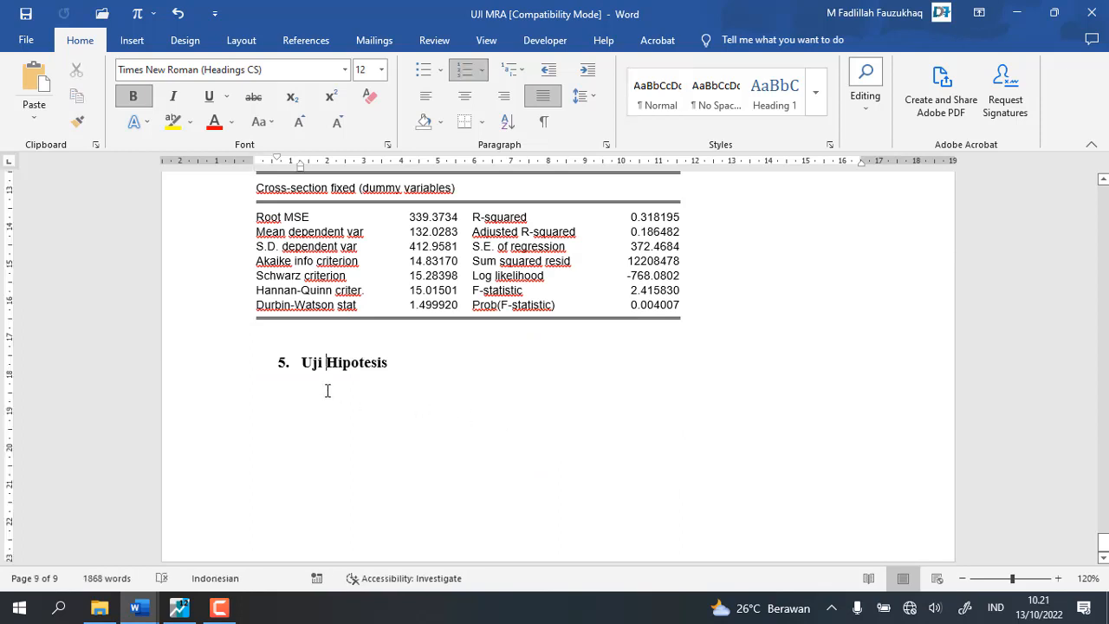
{"action": "key", "text": "Return"}
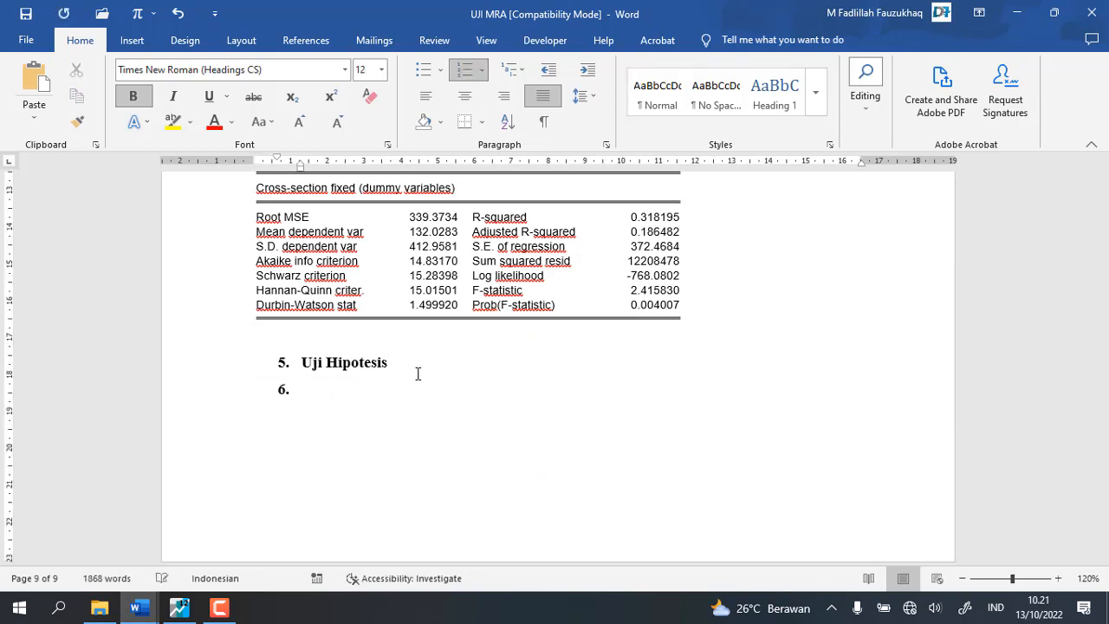
{"action": "key", "text": "BackSpace"}
{"action": "type", "text": "a. p"}
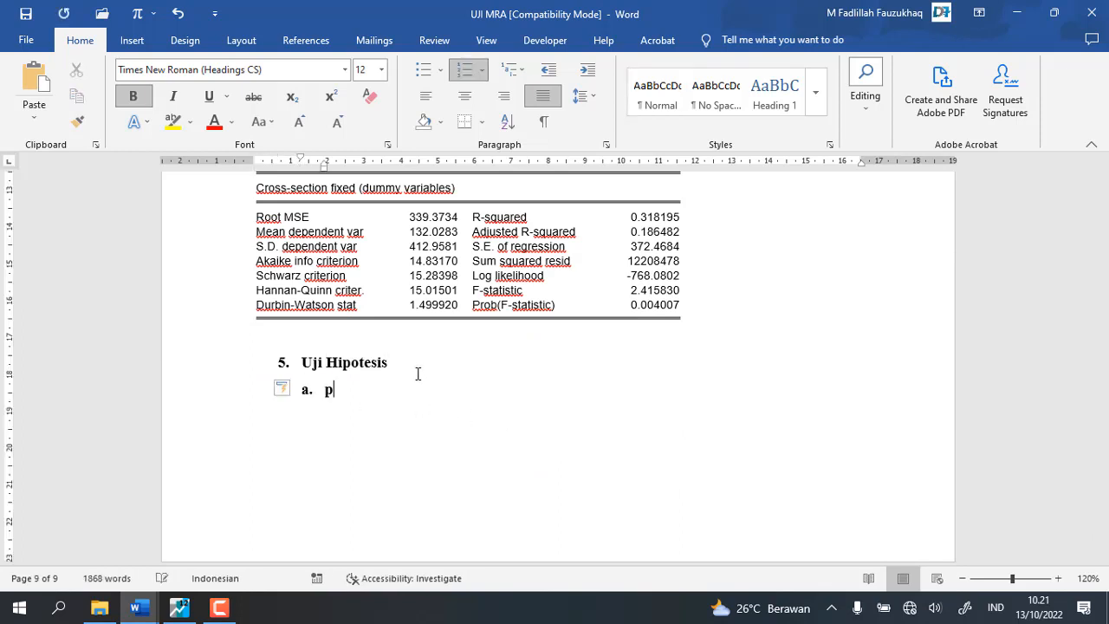
{"action": "type", "text": "ersamaan "}
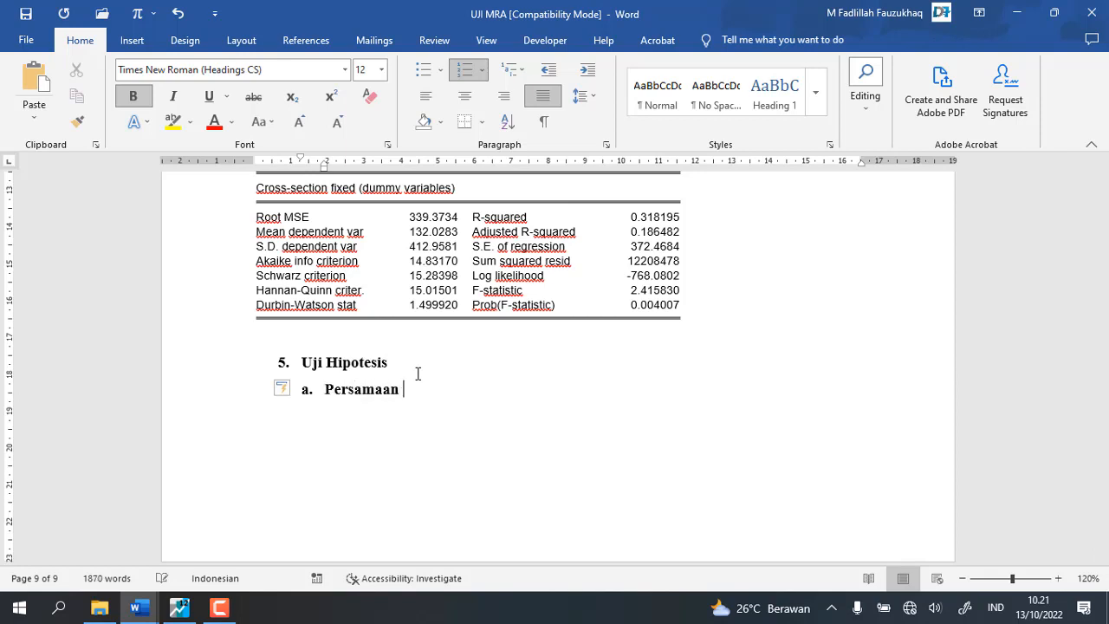
{"action": "type", "text": "I"}
{"action": "key", "text": "Return"}
{"action": "key", "text": "BackSpace"}
{"action": "type", "text": "KOEFE"}
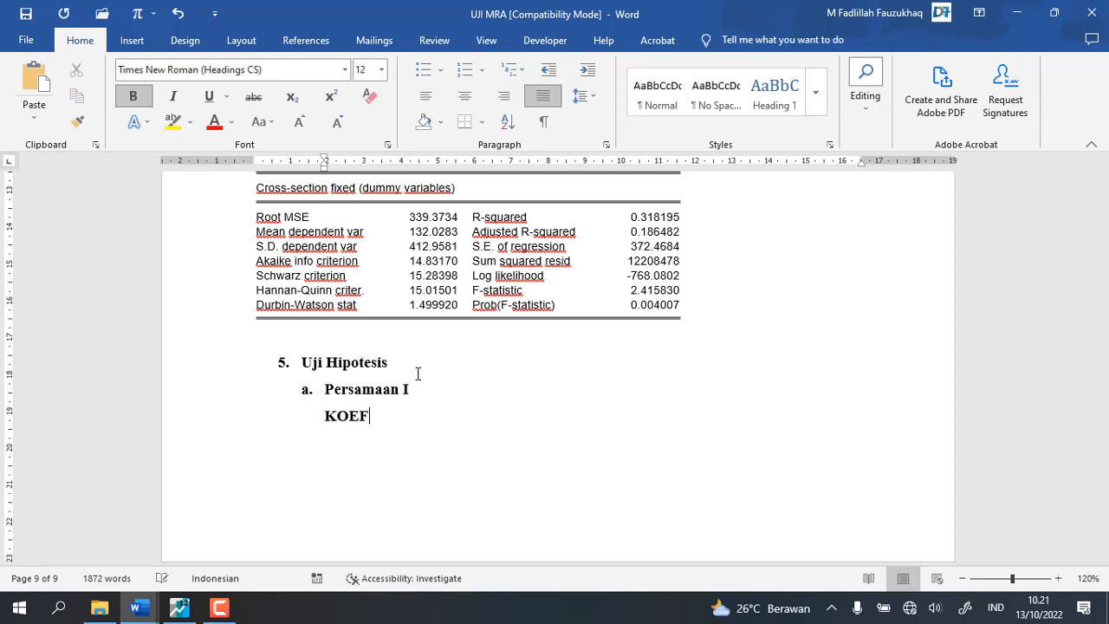
{"action": "key", "text": "BackSpace"}
{"action": "key", "text": "BackSpace"}
{"action": "key", "text": "BackSpace"}
{"action": "key", "text": "BackSpace"}
{"action": "key", "text": "BackSpace"}
Step: Change the numbering of Persamaan I under the Uji Hipotesis heading from "a." to the "1)" format
{"action": "scroll", "coordinate": [207, 363], "scroll_direction": "up", "scroll_amount": 2}
{"action": "left_click", "coordinate": [323, 483]}
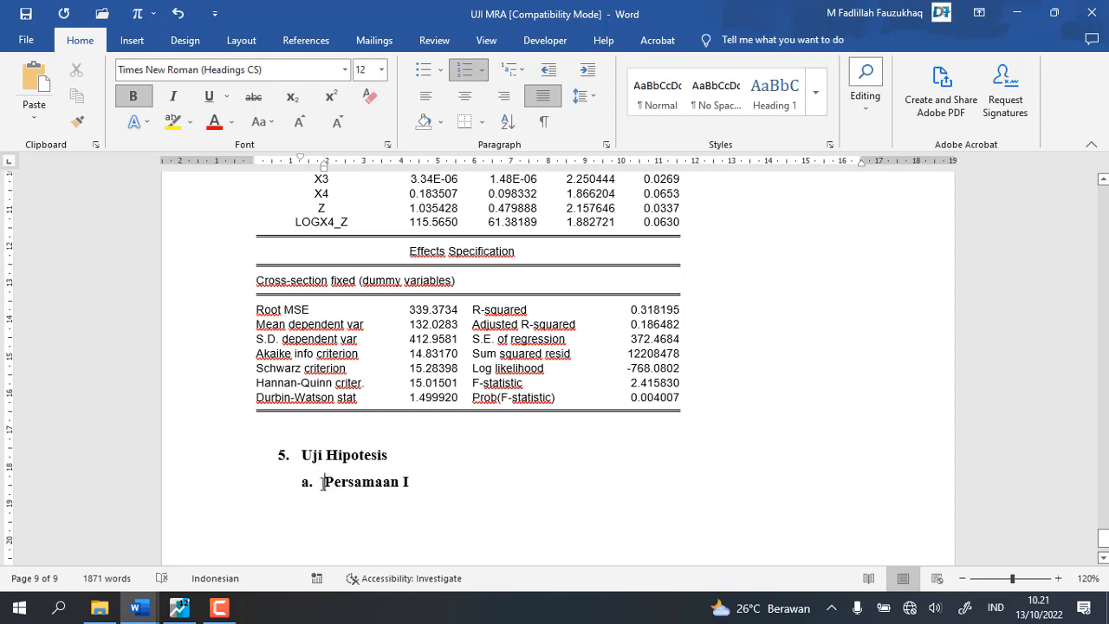
{"action": "left_click", "coordinate": [321, 483]}
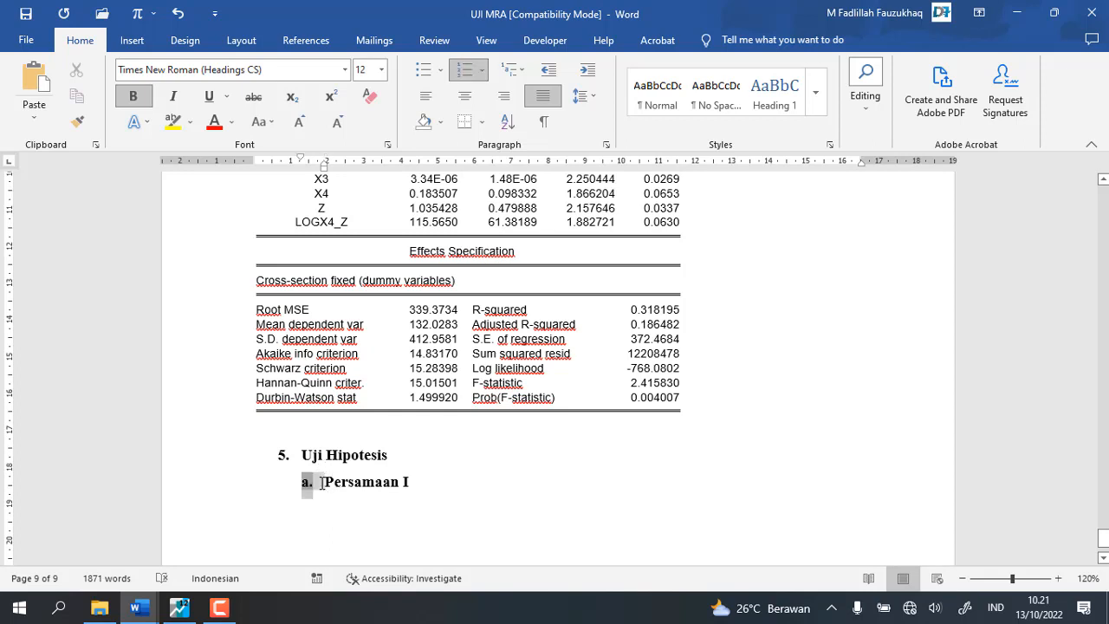
{"action": "left_click", "coordinate": [482, 69]}
{"action": "left_click", "coordinate": [472, 135]}
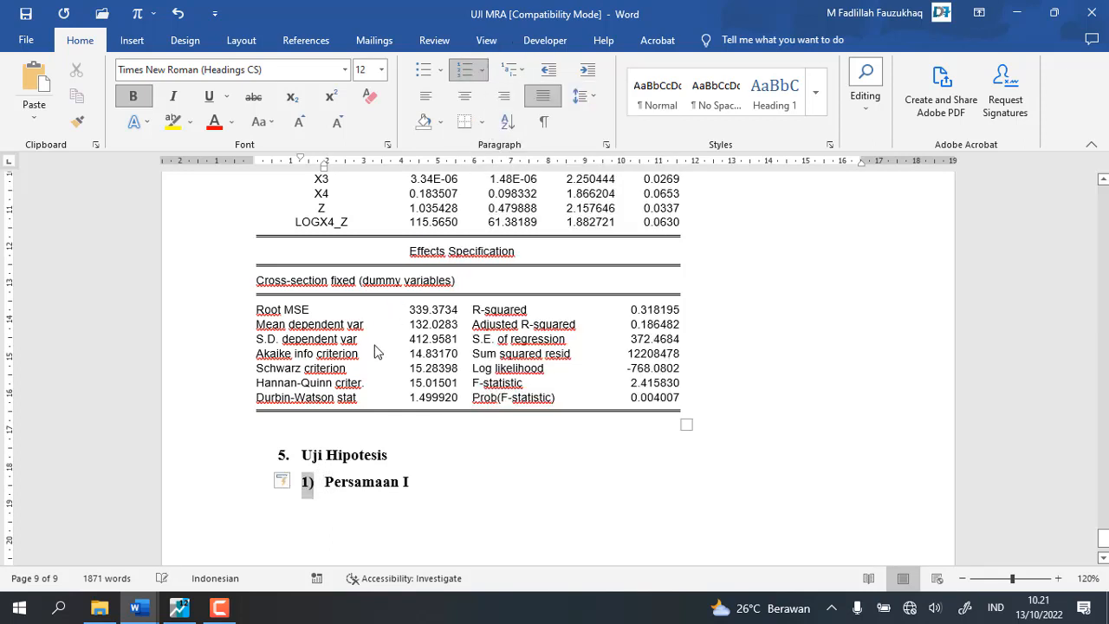
Step: Add the lettered subitem "a. Koefisien determinasi" below Persamaan I, followed by an empty unnumbered line
{"action": "left_click", "coordinate": [343, 506]}
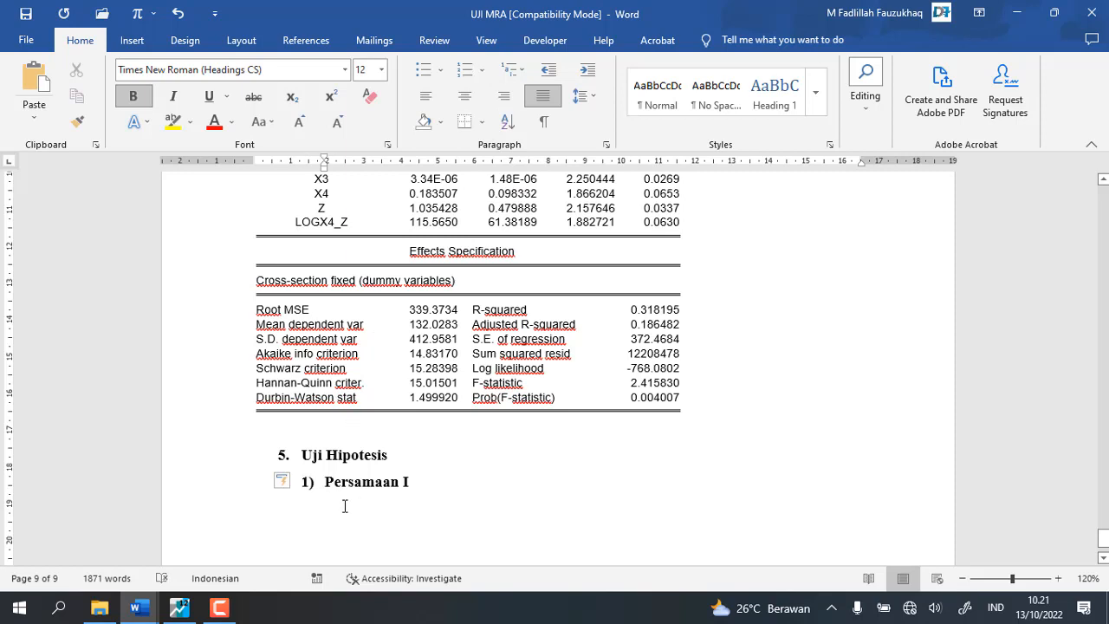
{"action": "type", "text": "a. ko"}
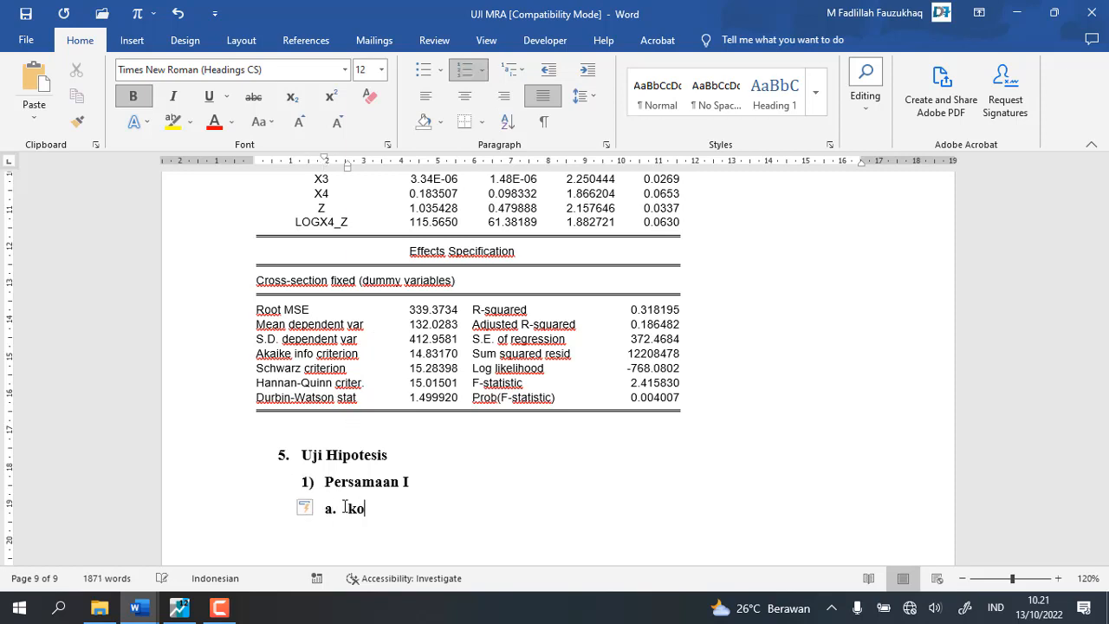
{"action": "type", "text": "efisien derter"}
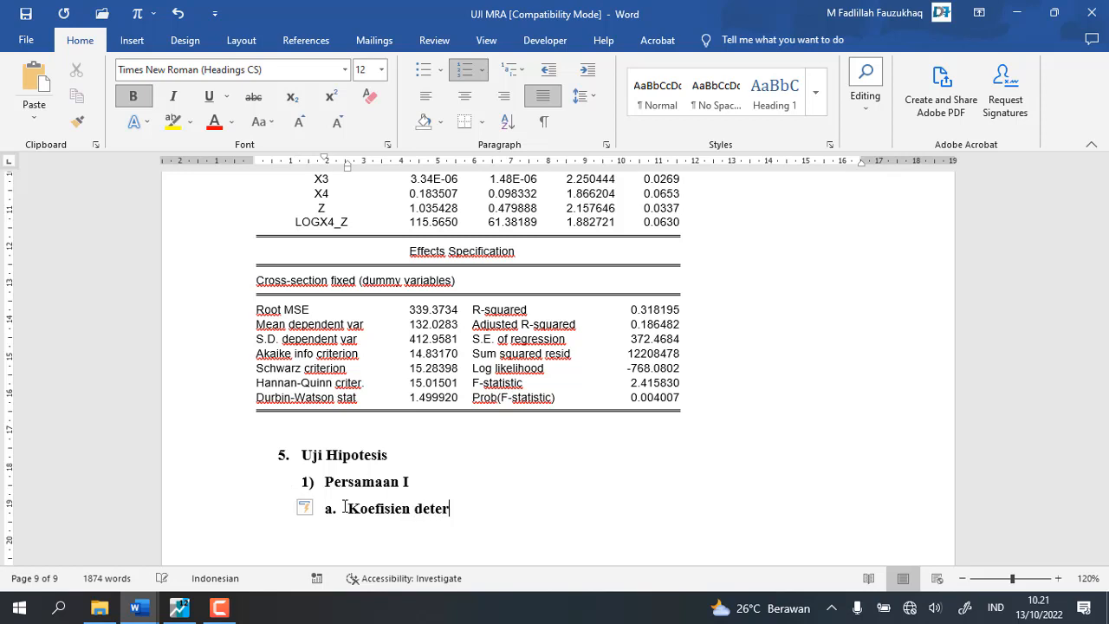
{"action": "type", "text": "in"}
{"action": "key", "text": "BackSpace"}
{"action": "key", "text": "BackSpace"}
{"action": "type", "text": "minas"}
{"action": "key", "text": "Return"}
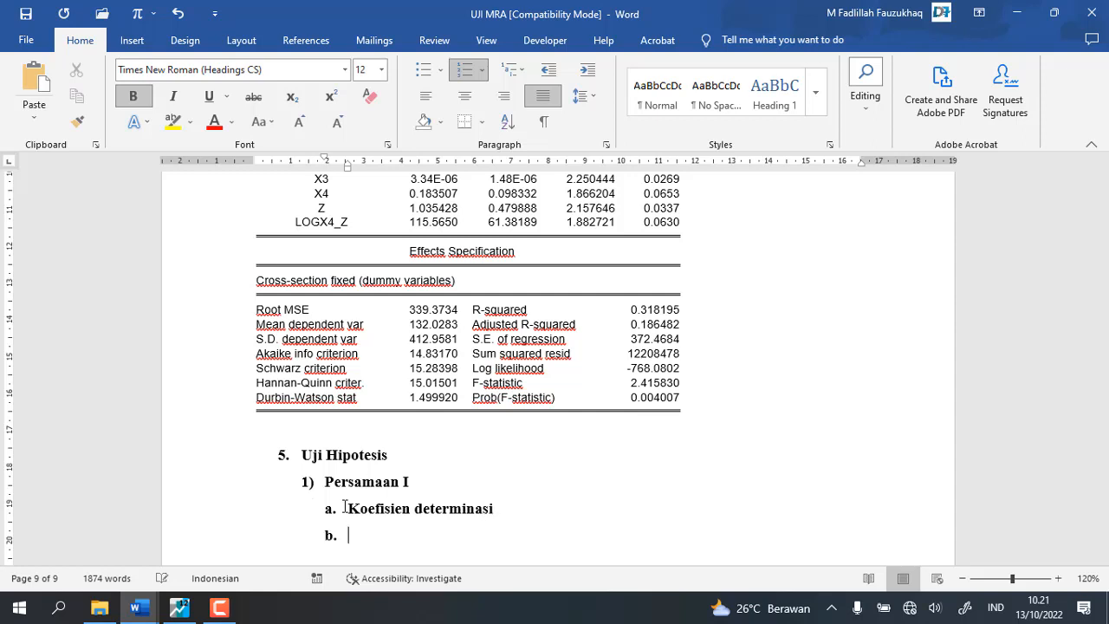
{"action": "key", "text": "BackSpace"}
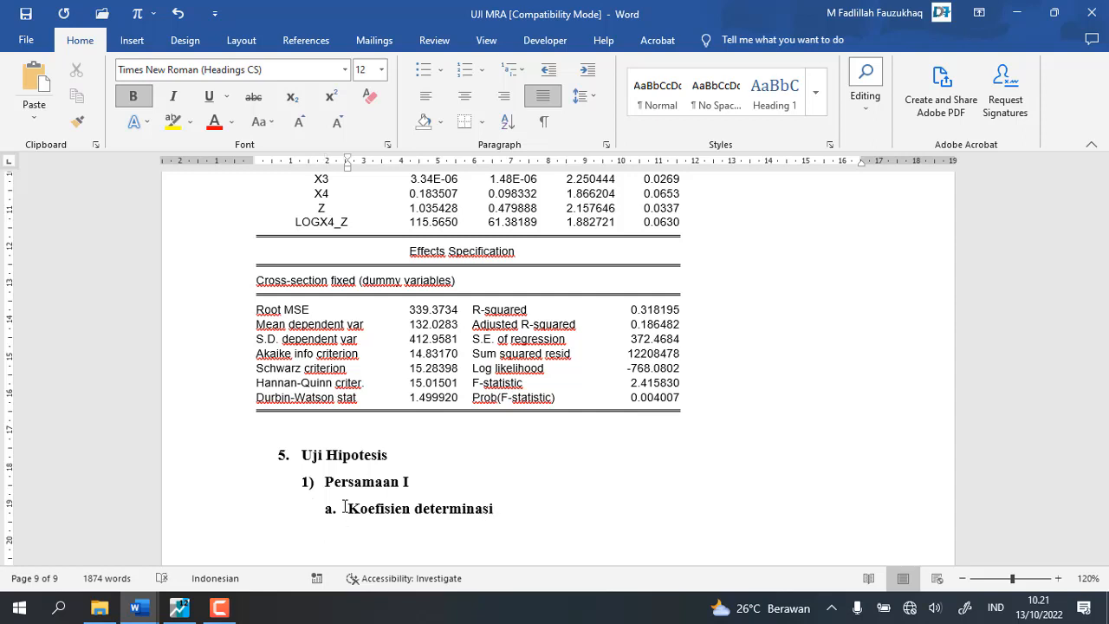
Step: Write "Adjusted r-square =" followed by the copied 26,17% and 13,19% lines, and indent its line under Koefisien determinasi
{"action": "type", "text": "adjusted r-square "}
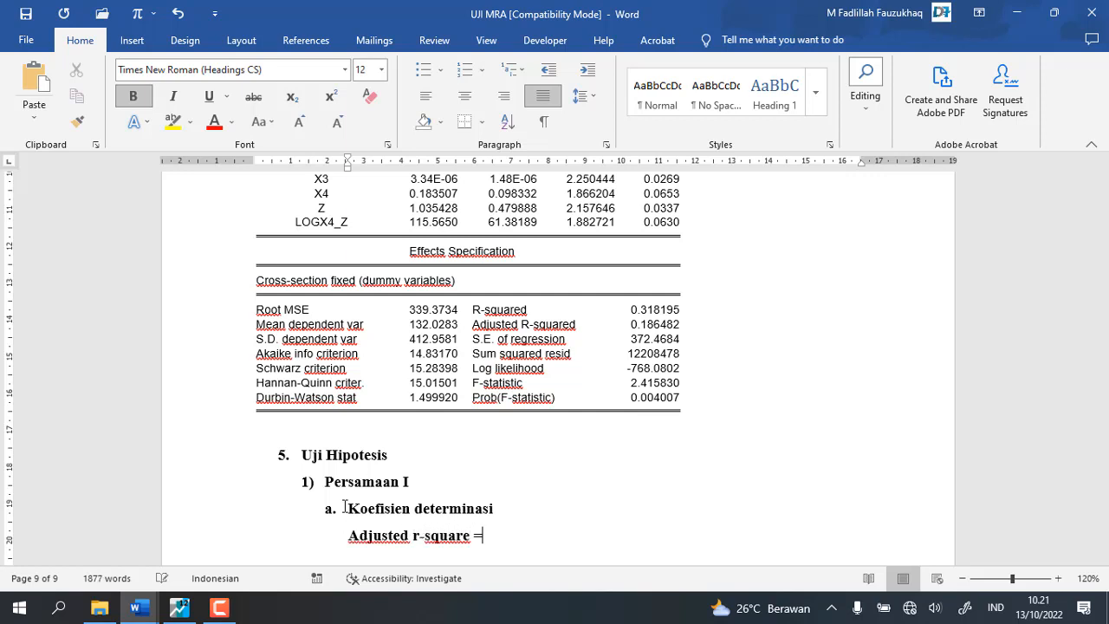
{"action": "type", "text": "="}
{"action": "key", "text": "ctrl+v"}
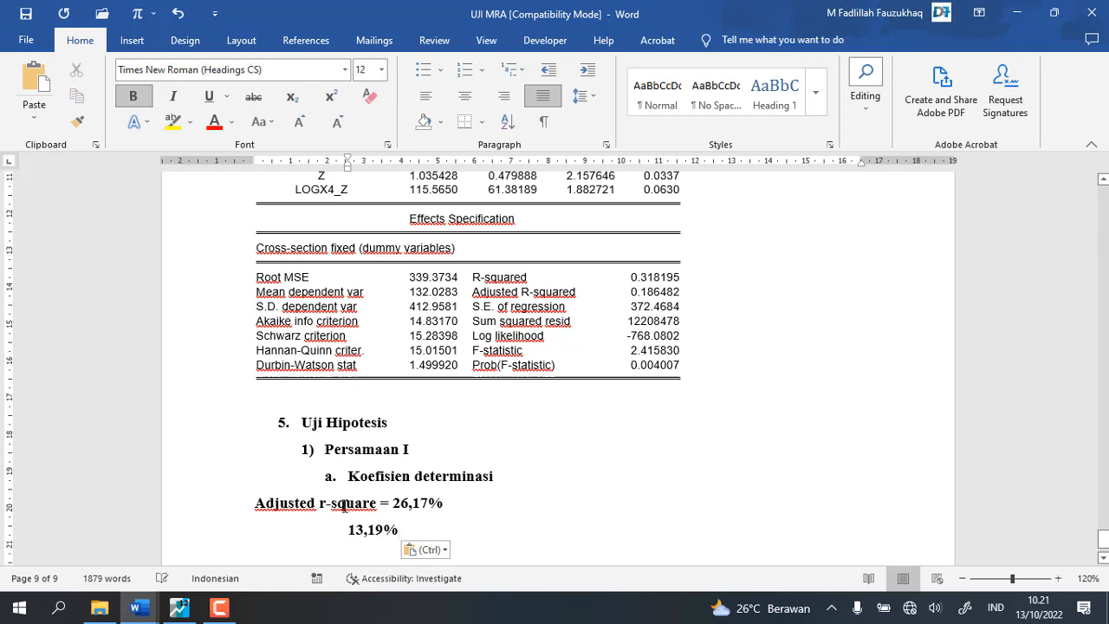
{"action": "left_click", "coordinate": [254, 504]}
{"action": "mouse_move", "coordinate": [256, 166]}
{"action": "left_mouse_down"}
{"action": "mouse_move", "coordinate": [356, 193]}
{"action": "mouse_move", "coordinate": [346, 193]}
{"action": "left_mouse_up"}
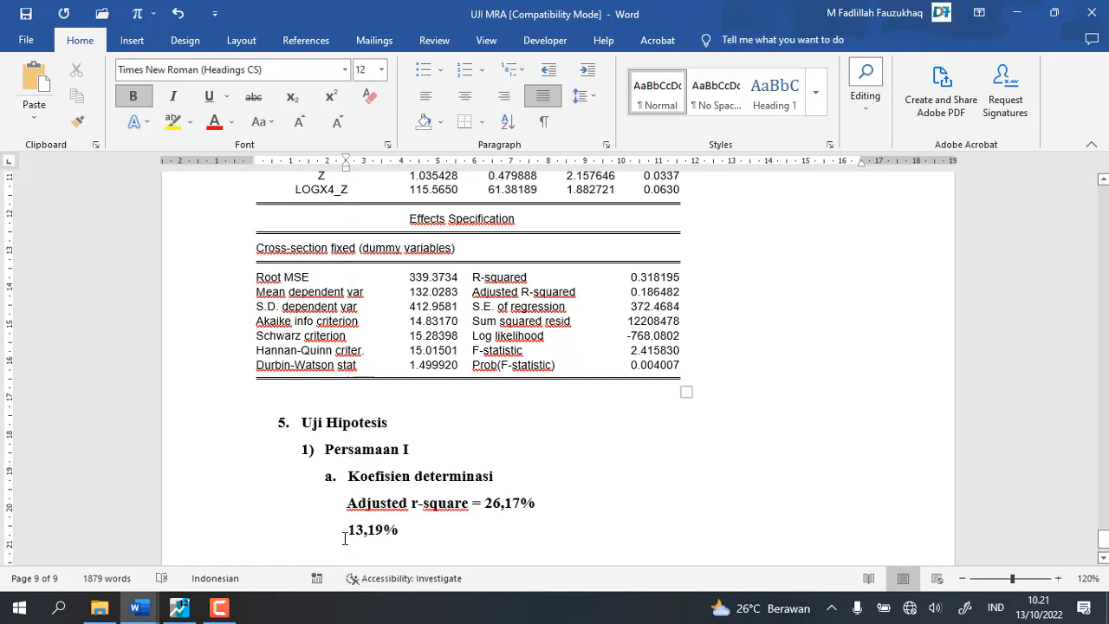
Step: Relabel the two percentage lines as "R-square = 26,17%" and "Adjusted R-Square 13,19%"
{"action": "left_click_drag", "start_coordinate": [412, 505], "coordinate": [351, 513]}
{"action": "key", "text": "ctrl+c"}
{"action": "key", "text": "Delete"}
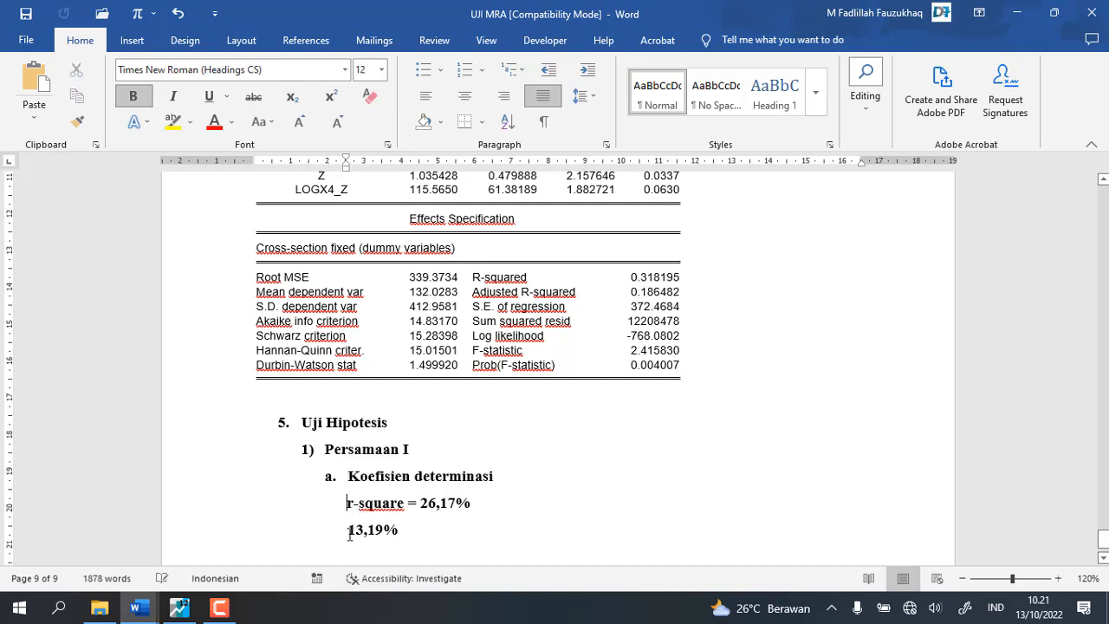
{"action": "left_click", "coordinate": [348, 529]}
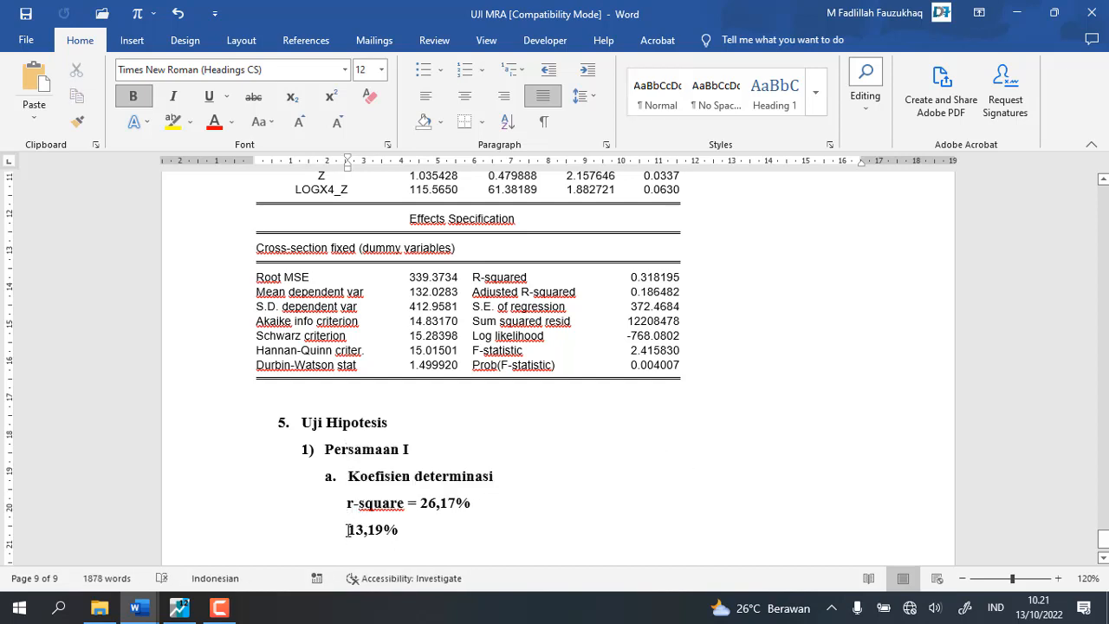
{"action": "key", "text": "ctrl+v"}
{"action": "type", "text": "r"}
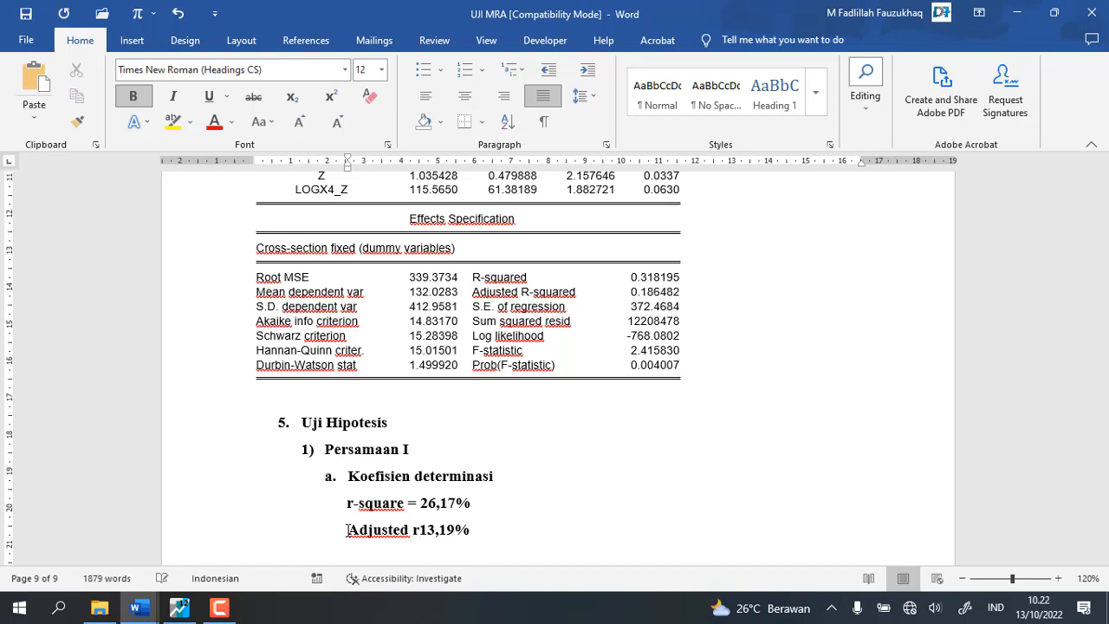
{"action": "key", "text": "BackSpace"}
{"action": "type", "text": "T"}
{"action": "key", "text": "BackSpace"}
{"action": "type", "text": "R-Square"}
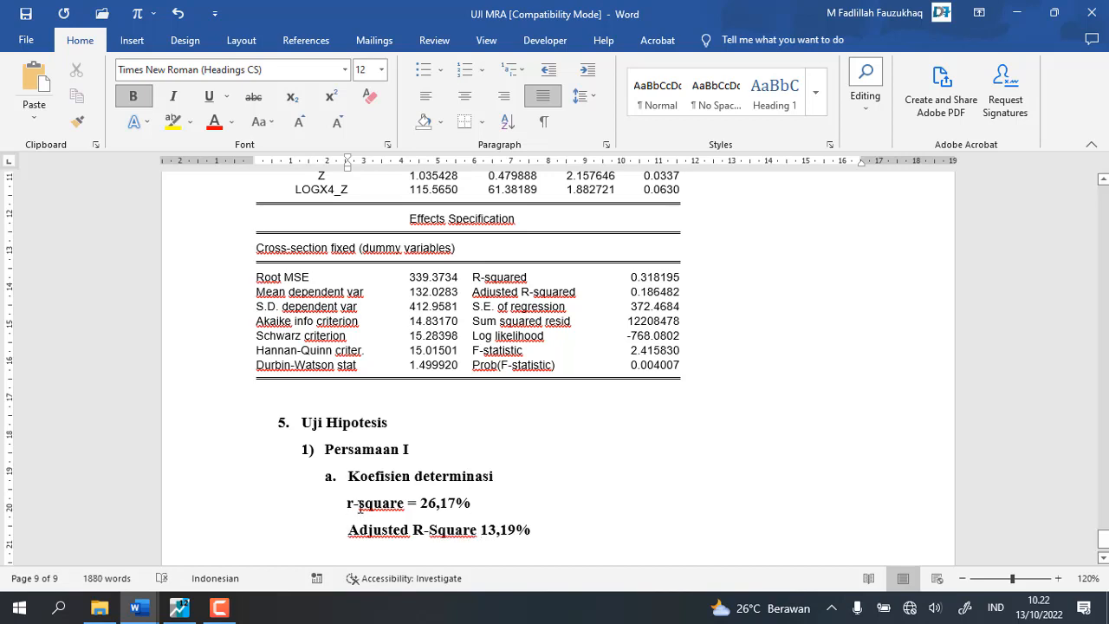
{"action": "left_click", "coordinate": [353, 505]}
{"action": "key", "text": "BackSpace"}
{"action": "type", "text": "R"}
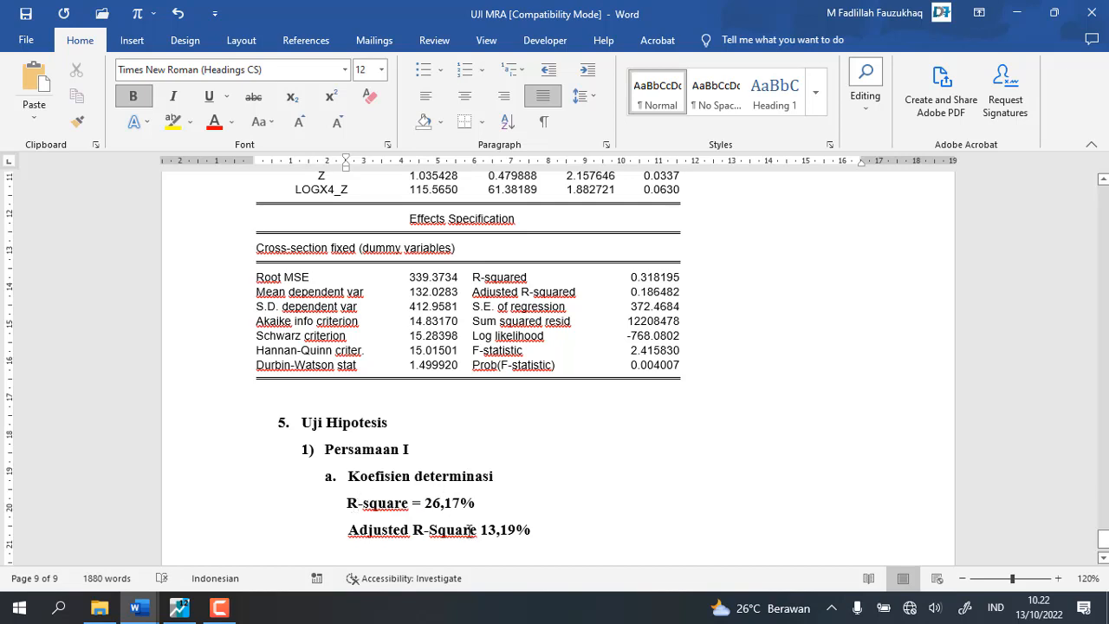
Step: Remove the equals sign after R-square and space 26,17% and 13,19% with tabs into one column
{"action": "left_click", "coordinate": [423, 503]}
{"action": "key", "text": "BackSpace"}
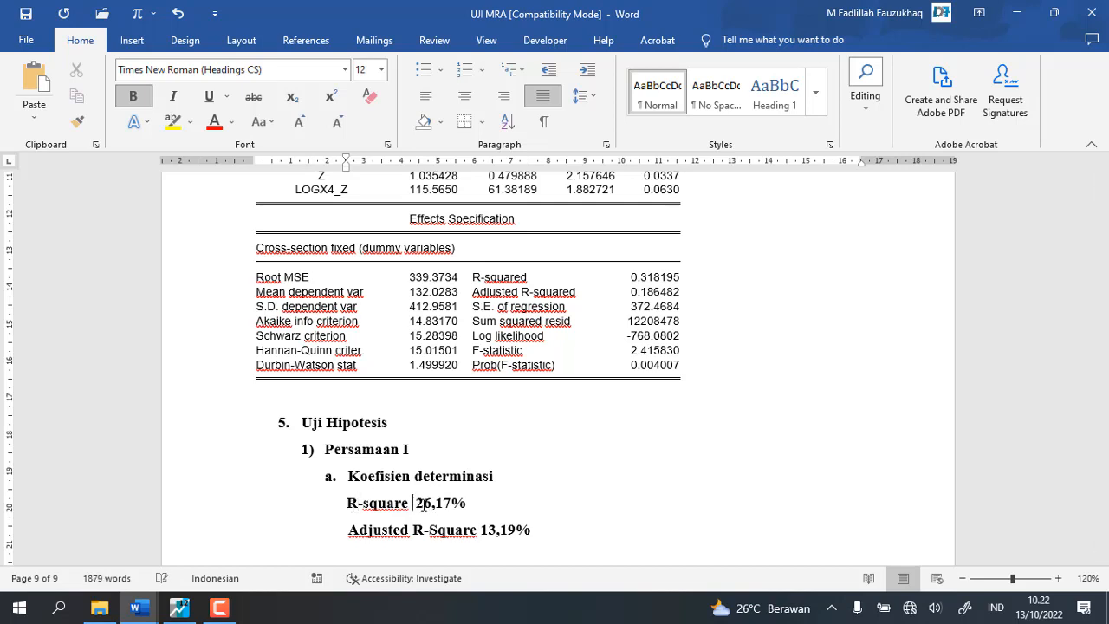
{"action": "key", "text": "Tab"}
{"action": "key", "text": "Tab"}
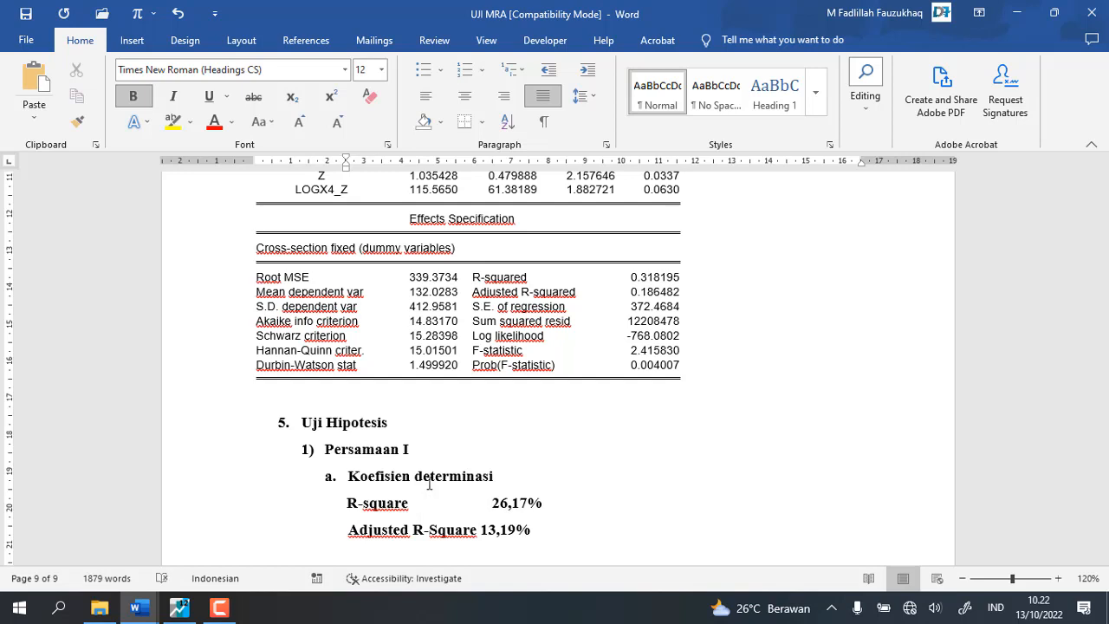
{"action": "left_click", "coordinate": [483, 530]}
{"action": "key", "text": "Tab"}
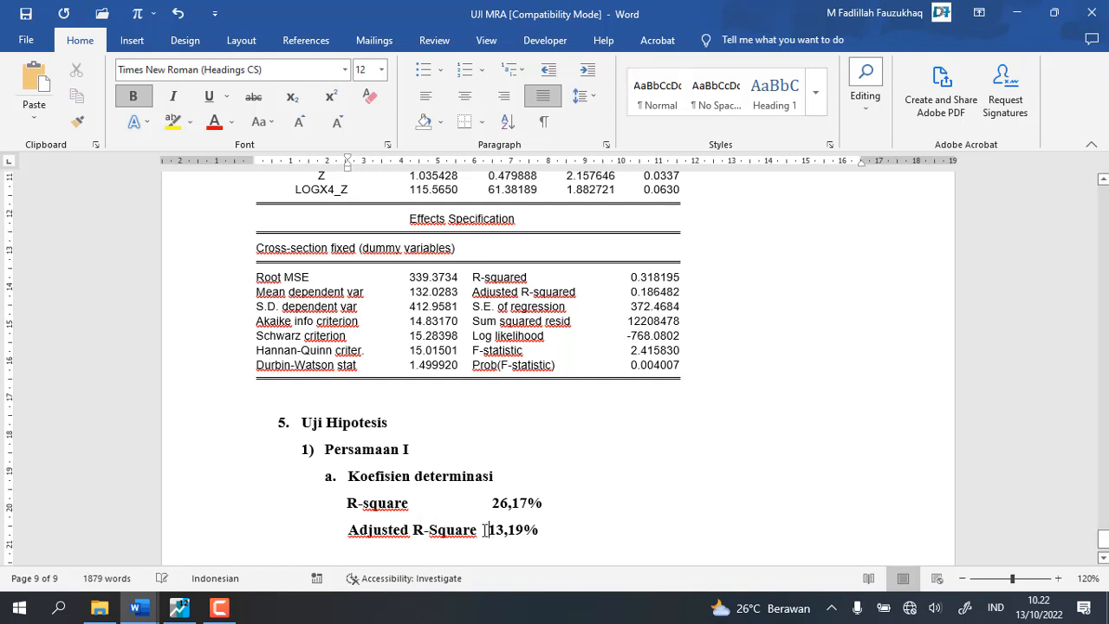
Step: Add the lettered subitems "b. Uji F Simultan" and "c. Uji T Parsial" below the Adjusted R-Square line
{"action": "scroll", "coordinate": [322, 494], "scroll_direction": "down", "scroll_amount": 1}
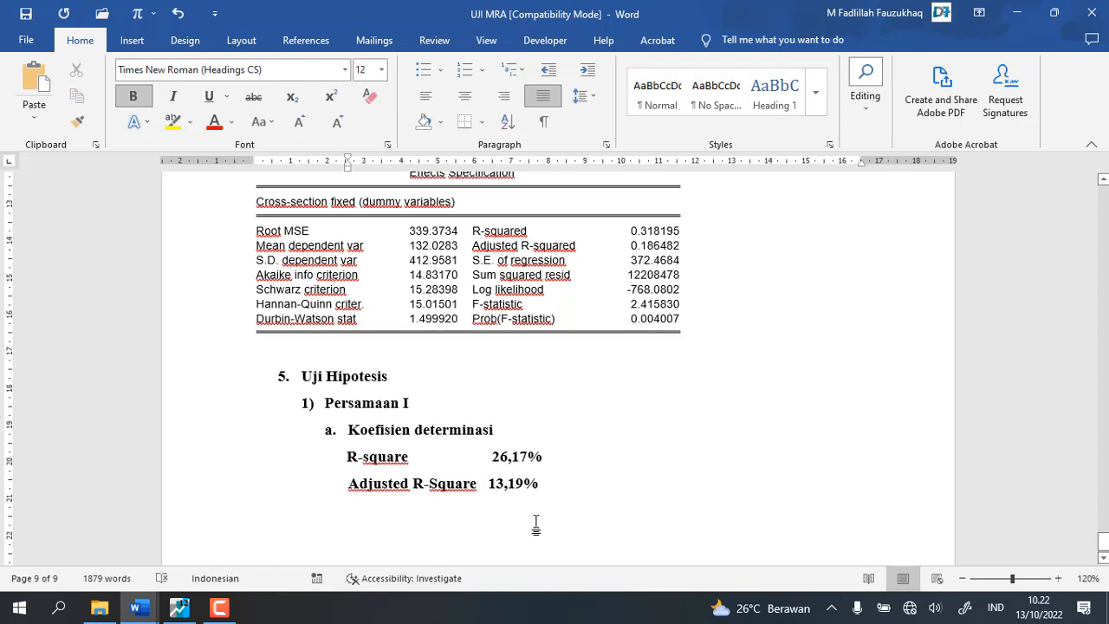
{"action": "left_click", "coordinate": [334, 494]}
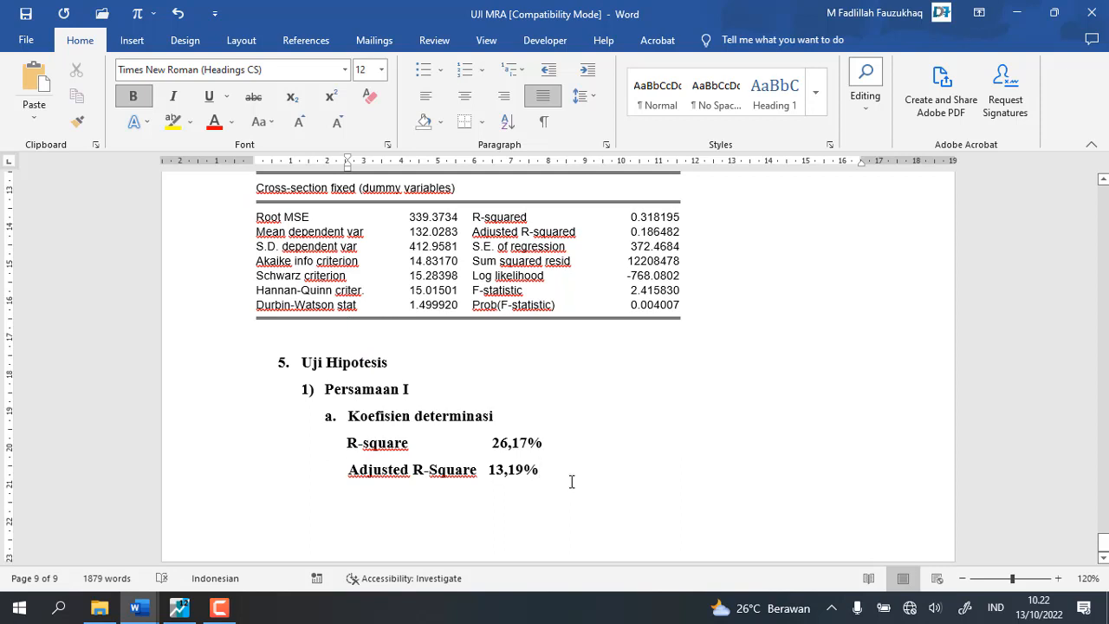
{"action": "key", "text": "Return"}
{"action": "type", "text": "H"}
{"action": "key", "text": "BackSpace"}
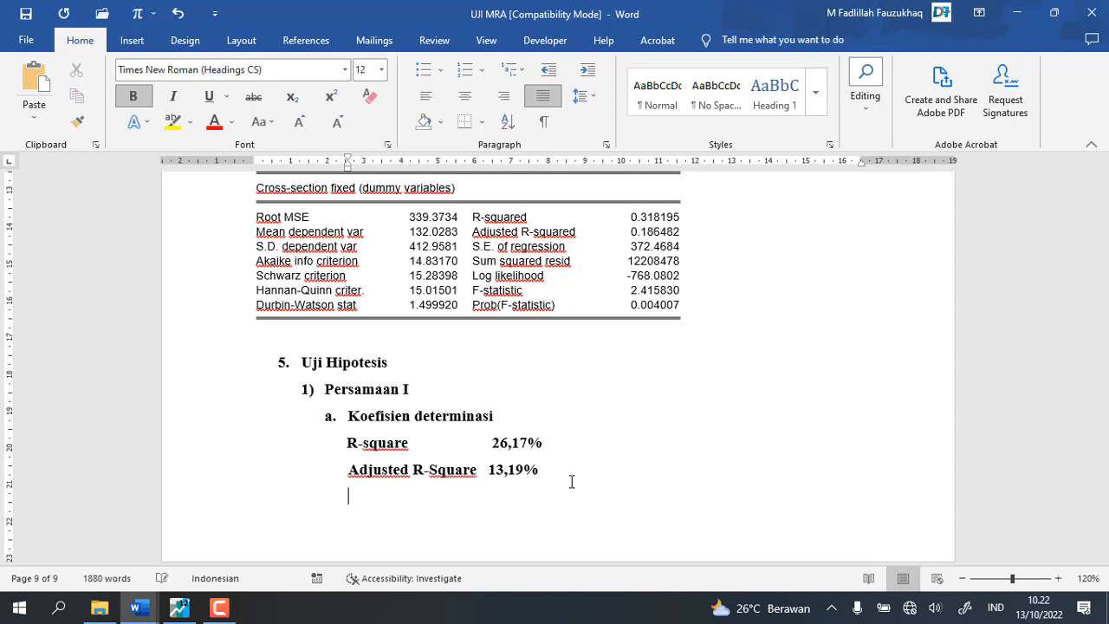
{"action": "type", "text": "b. Uji "}
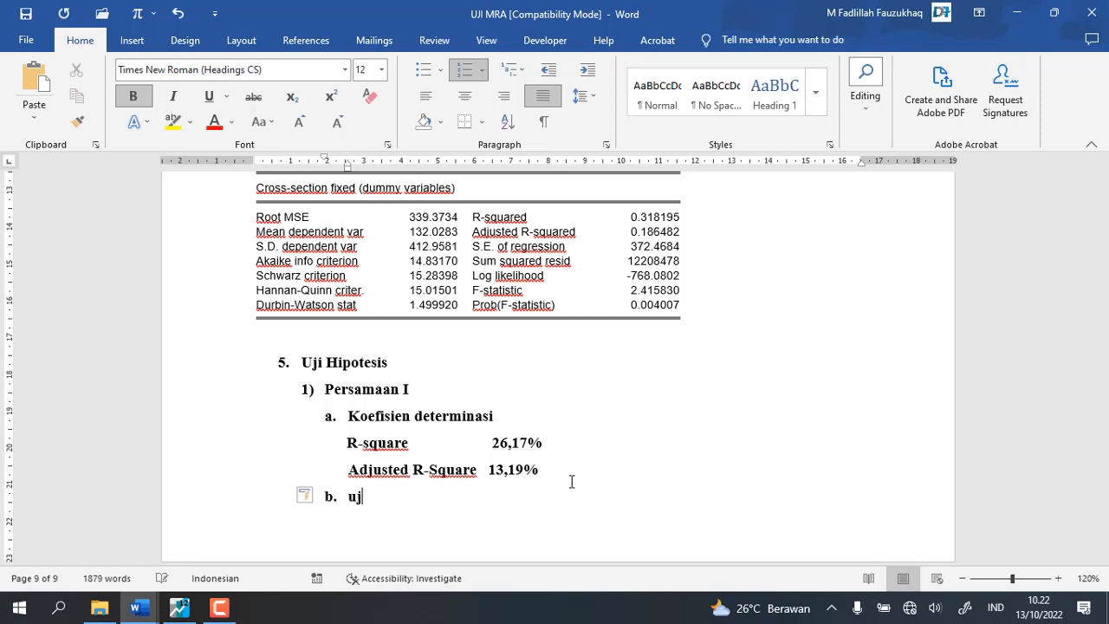
{"action": "type", "text": "F Simultan"}
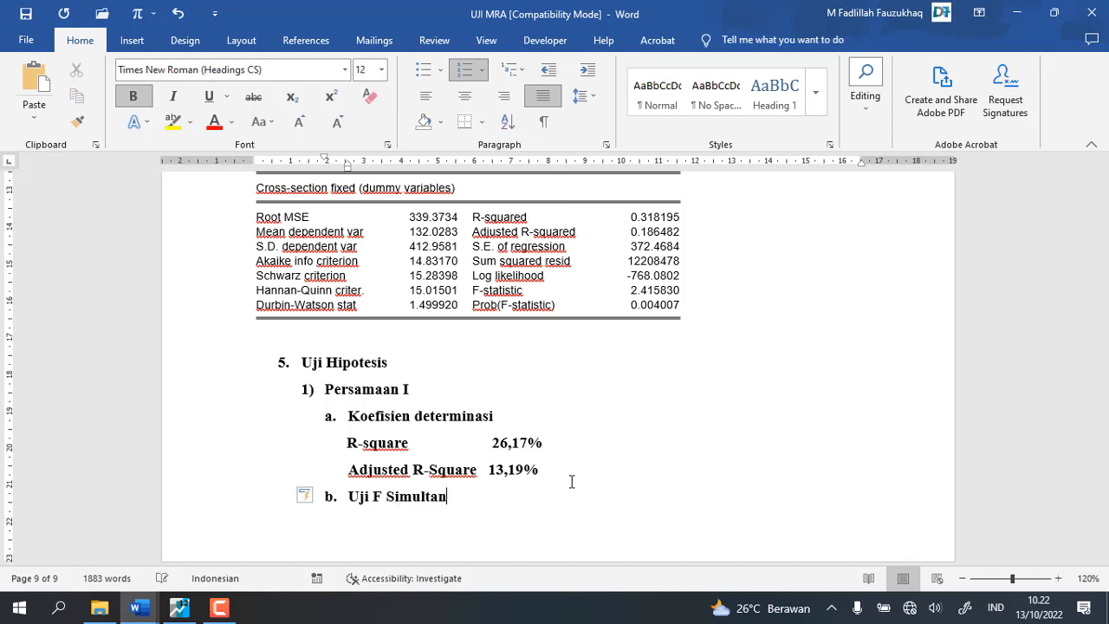
{"action": "key", "text": "Return"}
{"action": "type", "text": "Uji T p"}
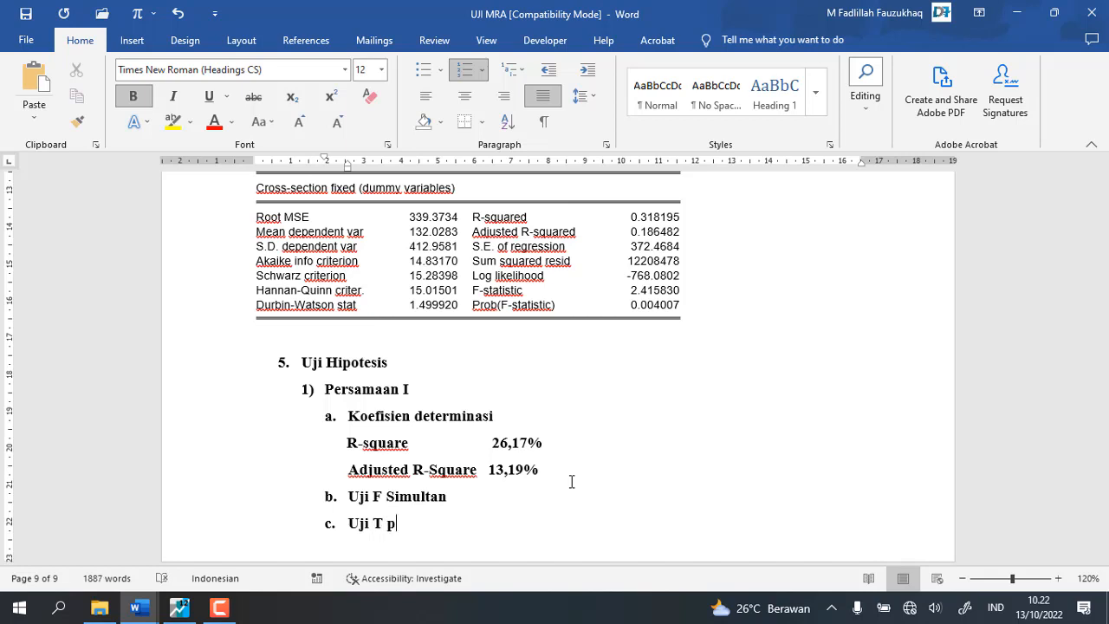
{"action": "key", "text": "BackSpace"}
{"action": "type", "text": "Parsial"}
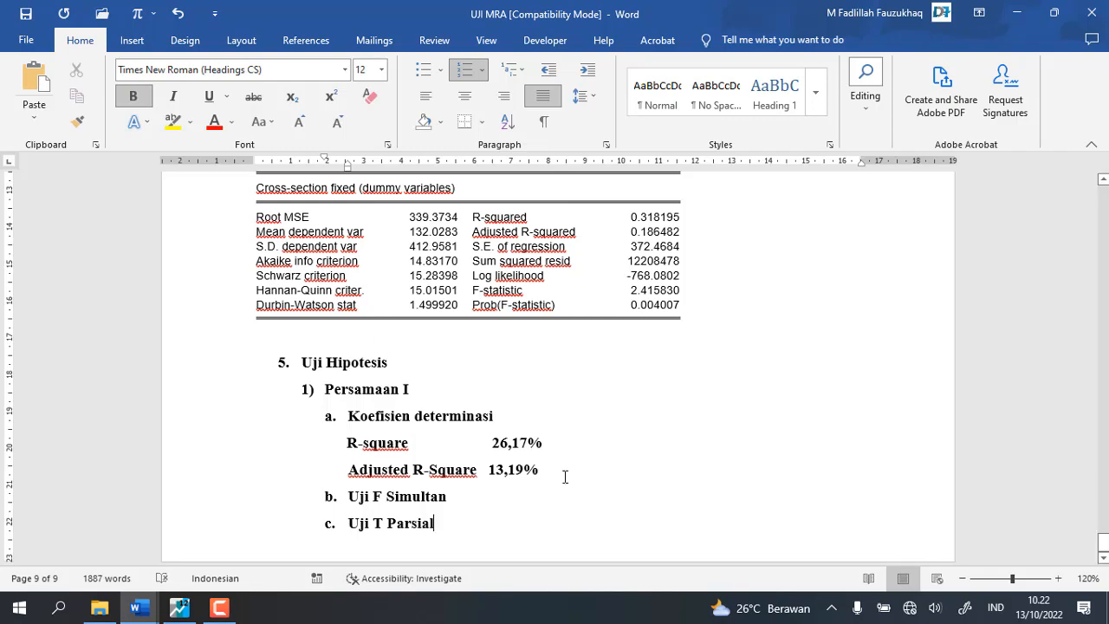
Step: Highlight the Prob(F-statistic) value in the Persamaan I regression output in yellow
{"action": "scroll", "coordinate": [568, 478], "scroll_direction": "up", "scroll_amount": 15}
{"action": "scroll", "coordinate": [565, 476], "scroll_direction": "up", "scroll_amount": 15}
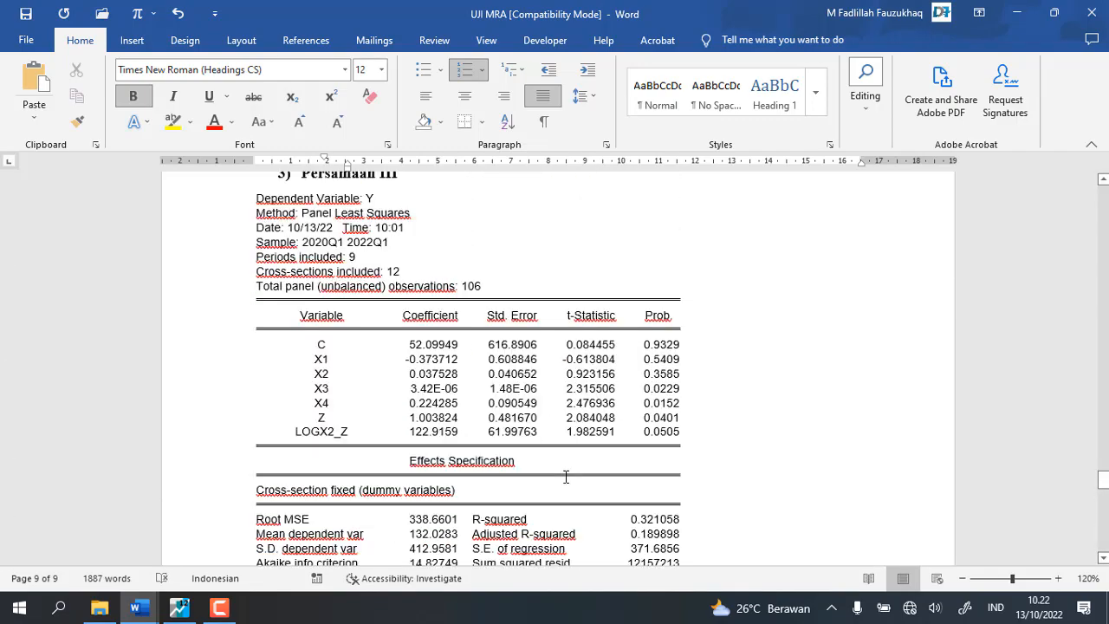
{"action": "scroll", "coordinate": [565, 476], "scroll_direction": "up", "scroll_amount": 10}
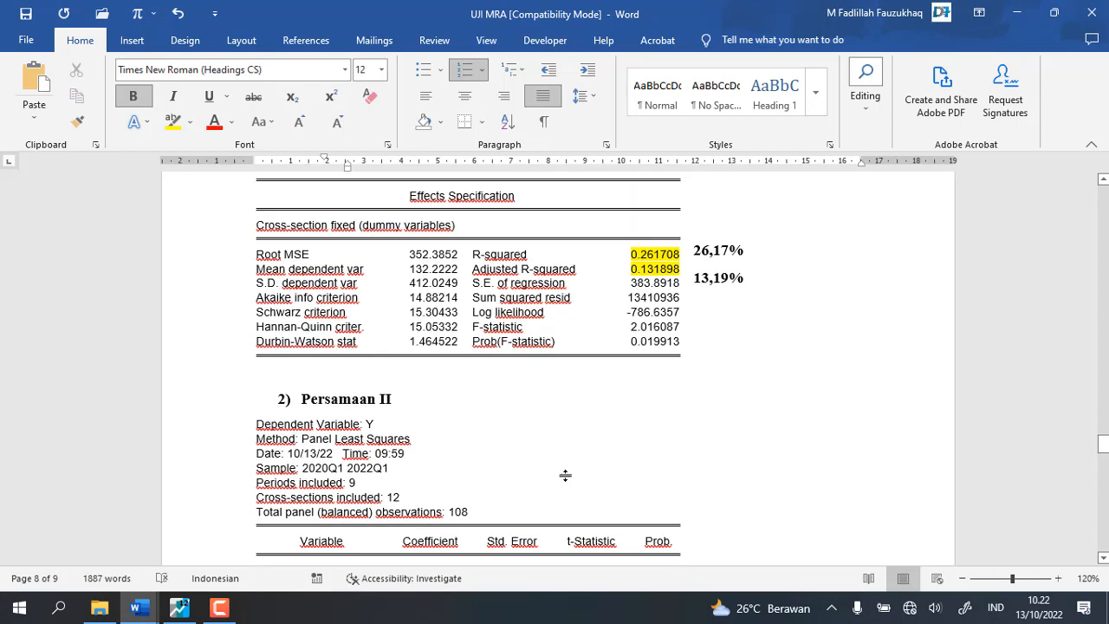
{"action": "scroll", "coordinate": [567, 474], "scroll_direction": "down", "scroll_amount": 4}
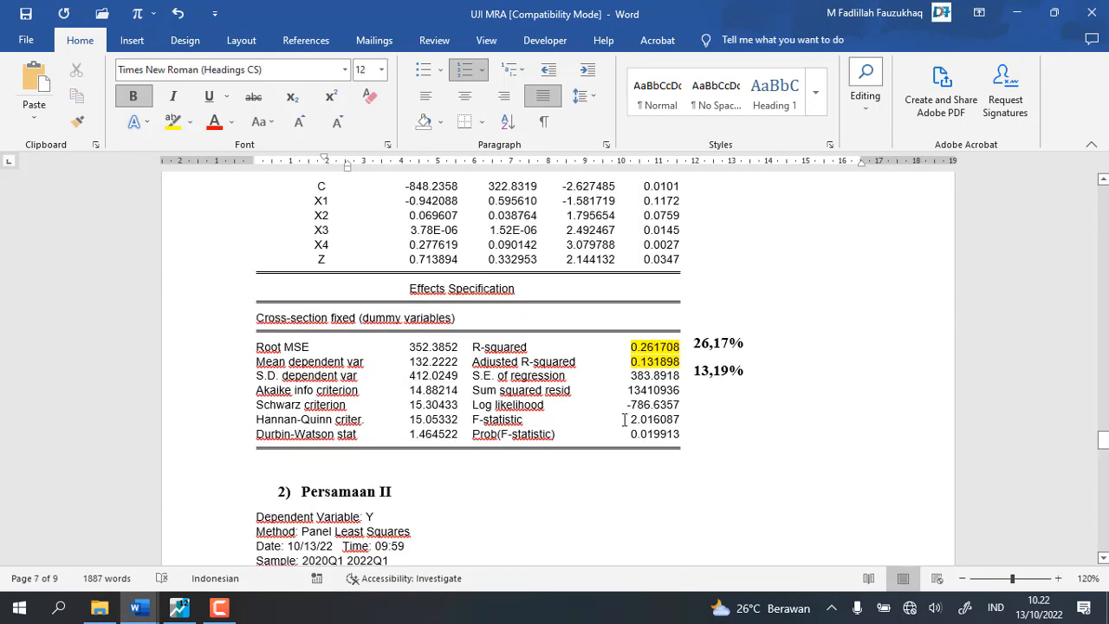
{"action": "left_click_drag", "start_coordinate": [628, 420], "coordinate": [705, 420]}
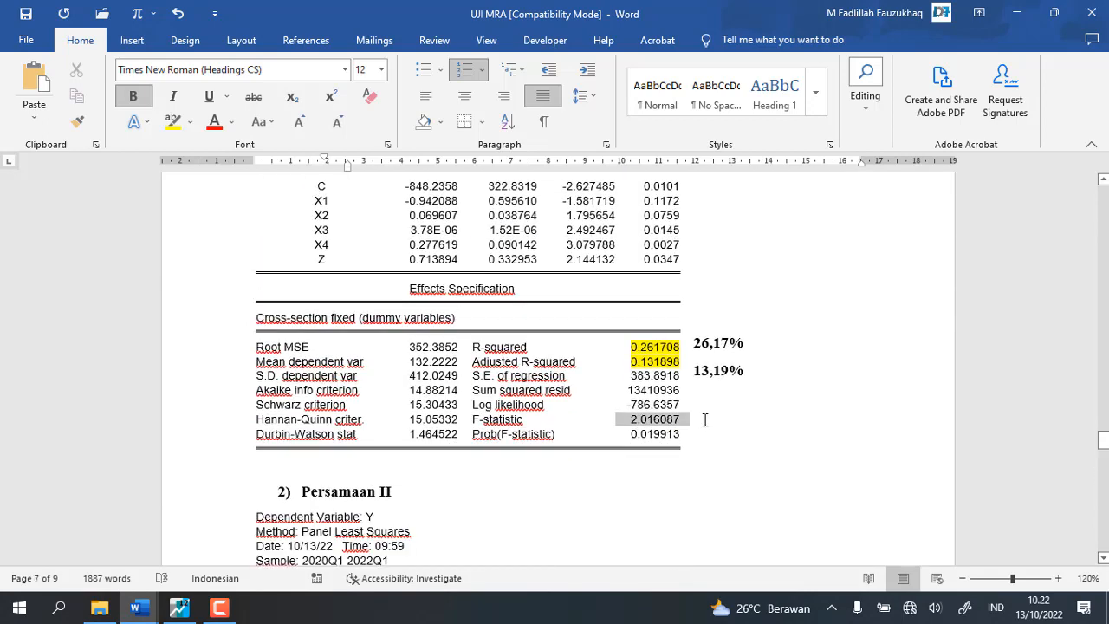
{"action": "left_click", "coordinate": [630, 438]}
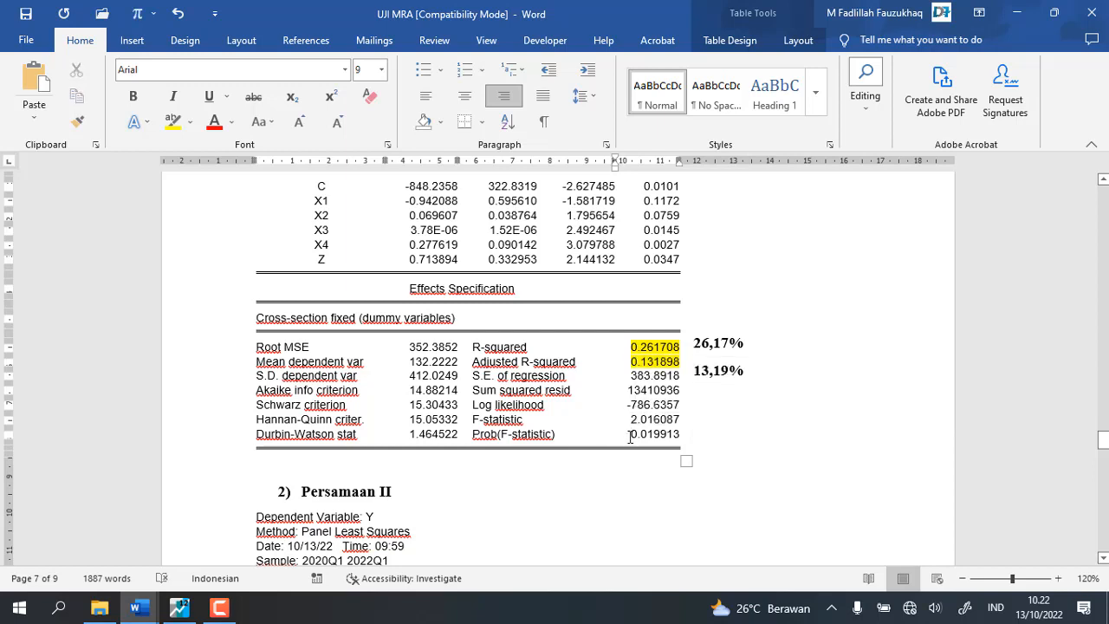
{"action": "left_click_drag", "start_coordinate": [629, 436], "coordinate": [690, 437]}
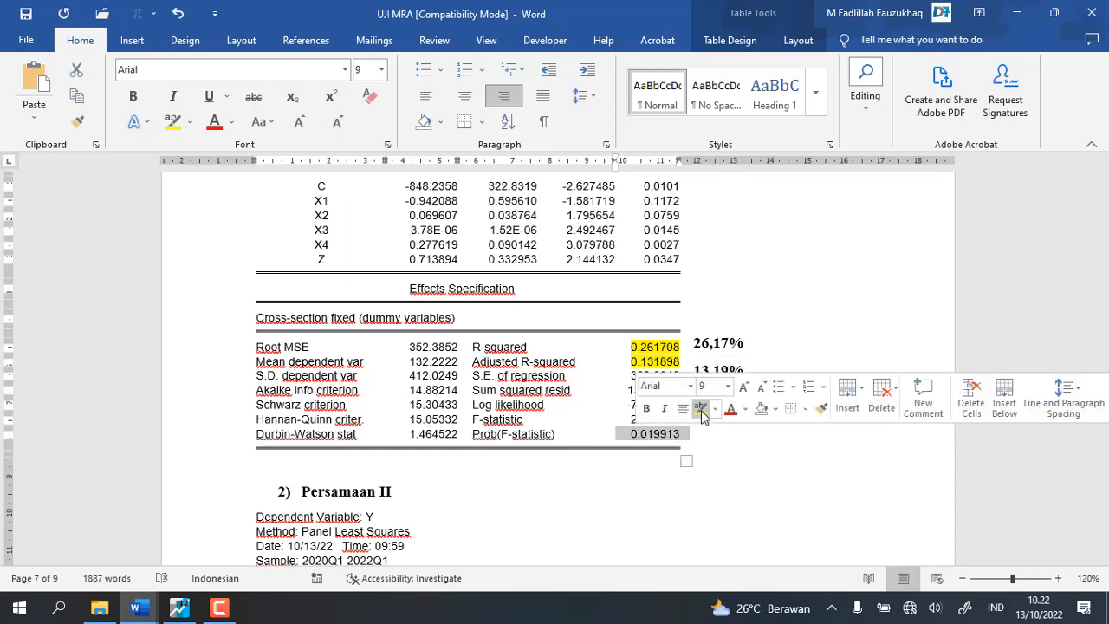
{"action": "left_click", "coordinate": [700, 409]}
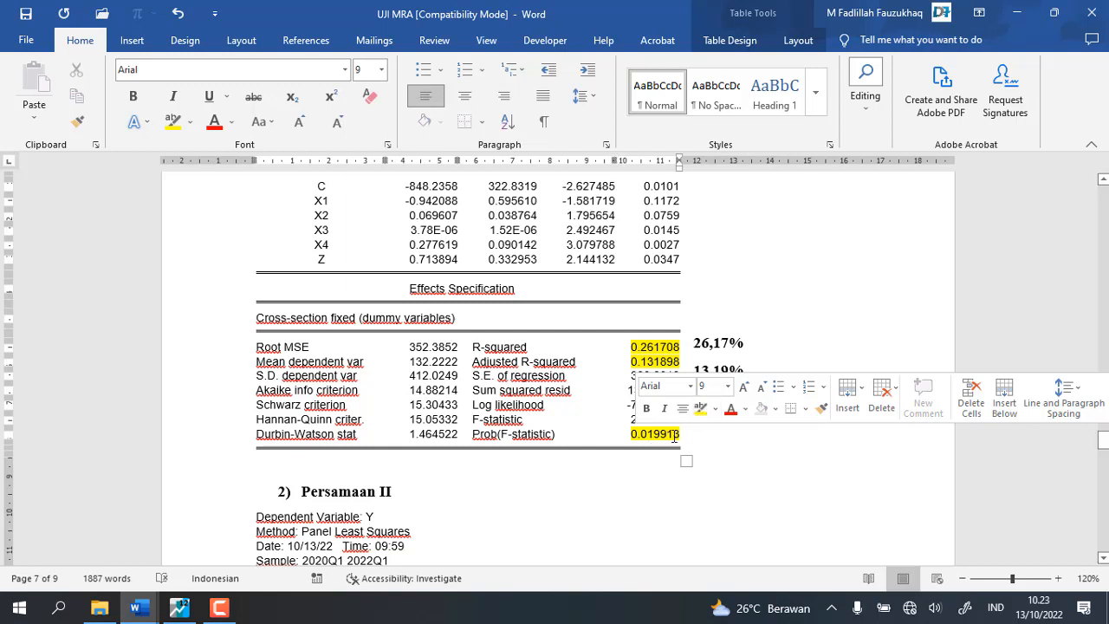
Step: Copy the Prob(F-statistic) value from the Persamaan I output and add a tab after the "Uji F Simultan" subitem to receive it
{"action": "left_click_drag", "start_coordinate": [687, 436], "coordinate": [642, 445]}
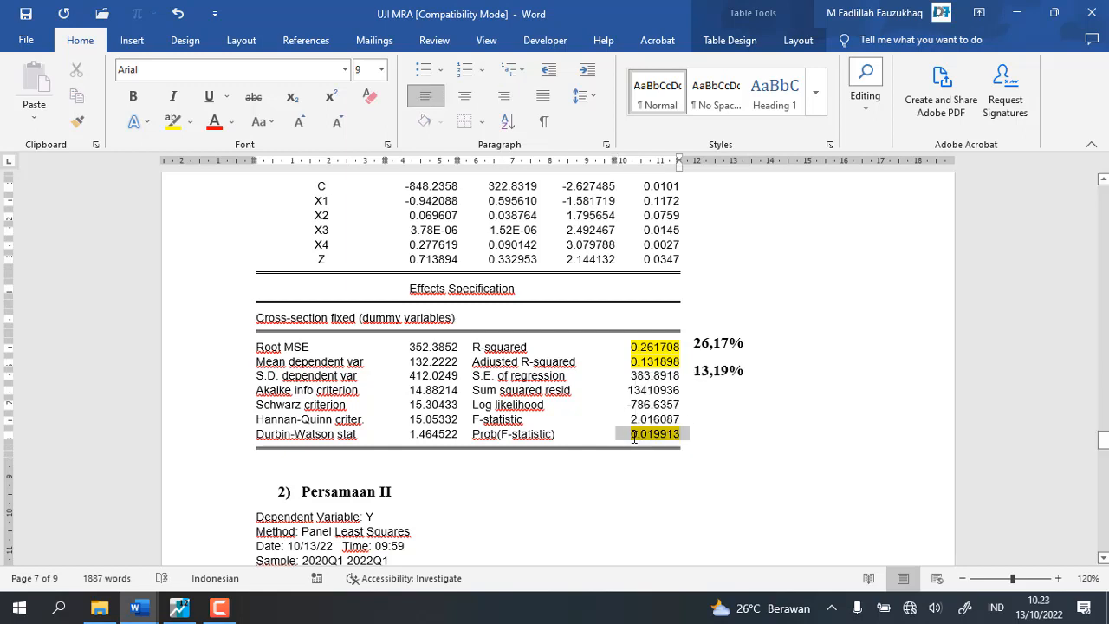
{"action": "right_click", "coordinate": [634, 440]}
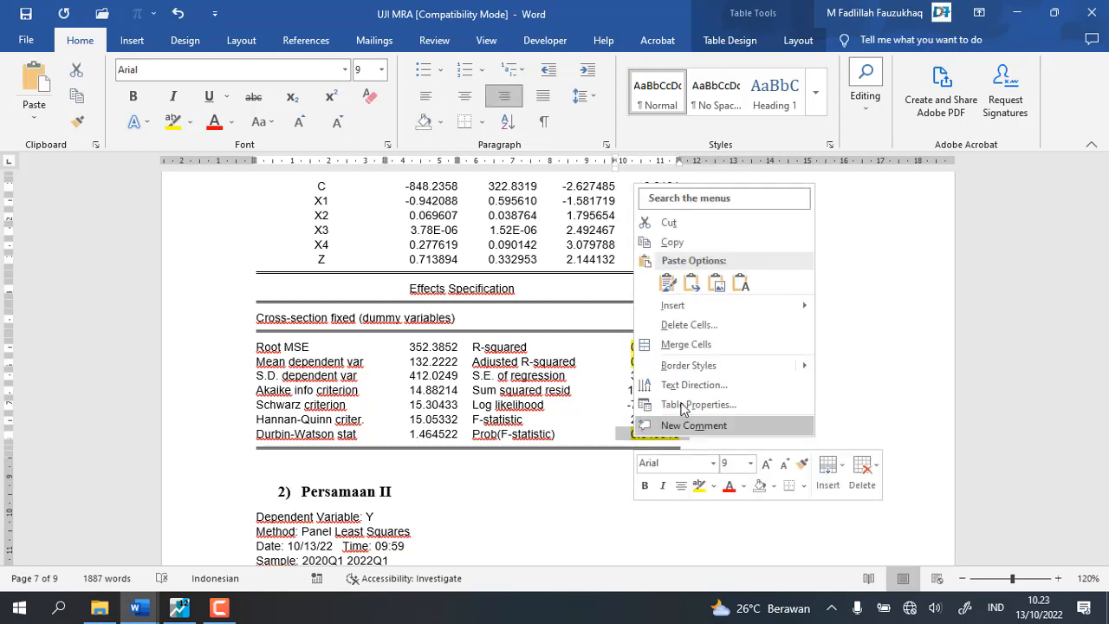
{"action": "left_click", "coordinate": [671, 242]}
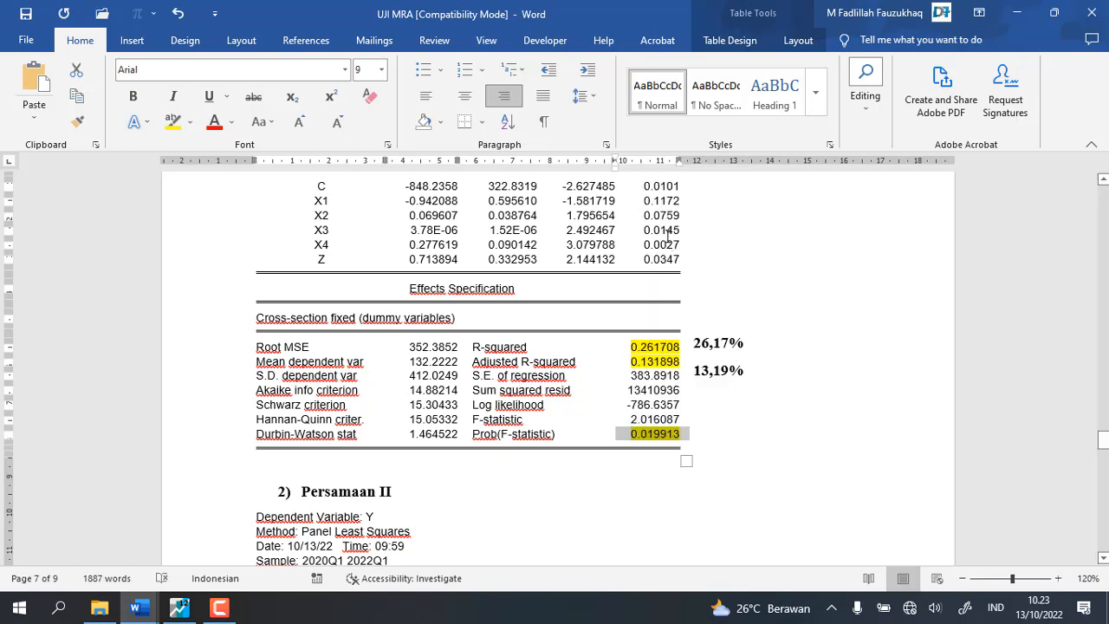
{"action": "scroll", "coordinate": [639, 442], "scroll_direction": "down", "scroll_amount": 10}
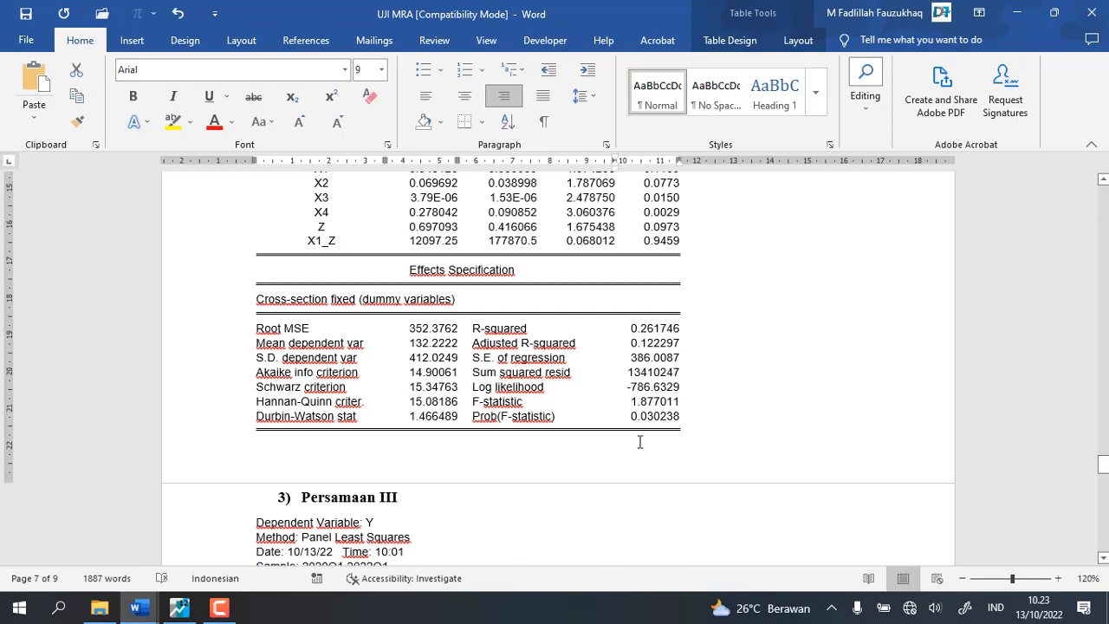
{"action": "scroll", "coordinate": [639, 441], "scroll_direction": "down", "scroll_amount": 20}
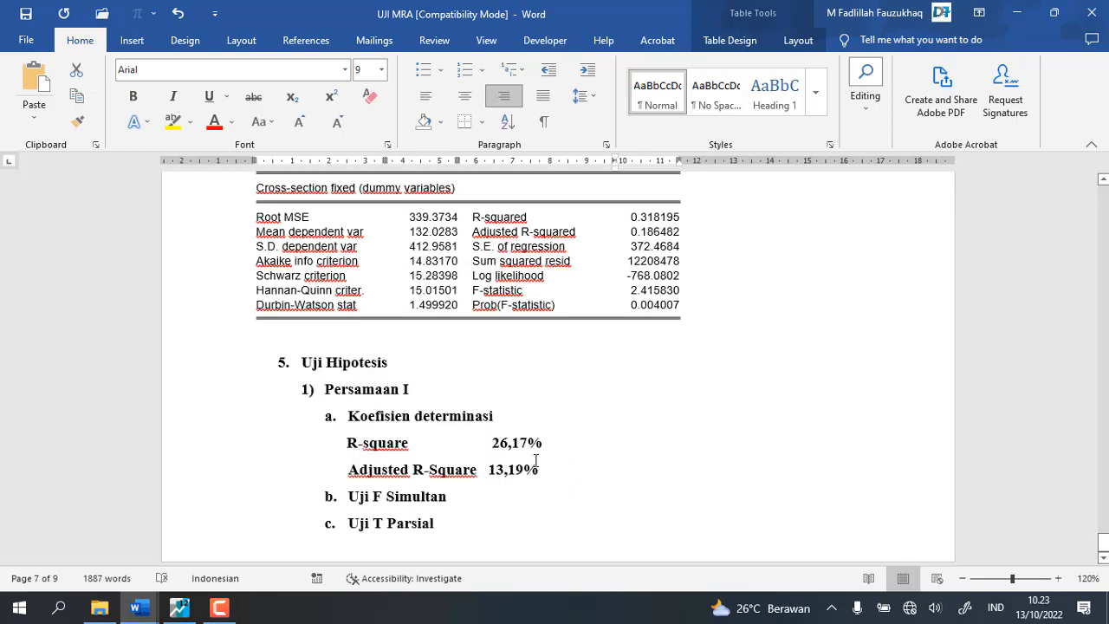
{"action": "left_click", "coordinate": [508, 499]}
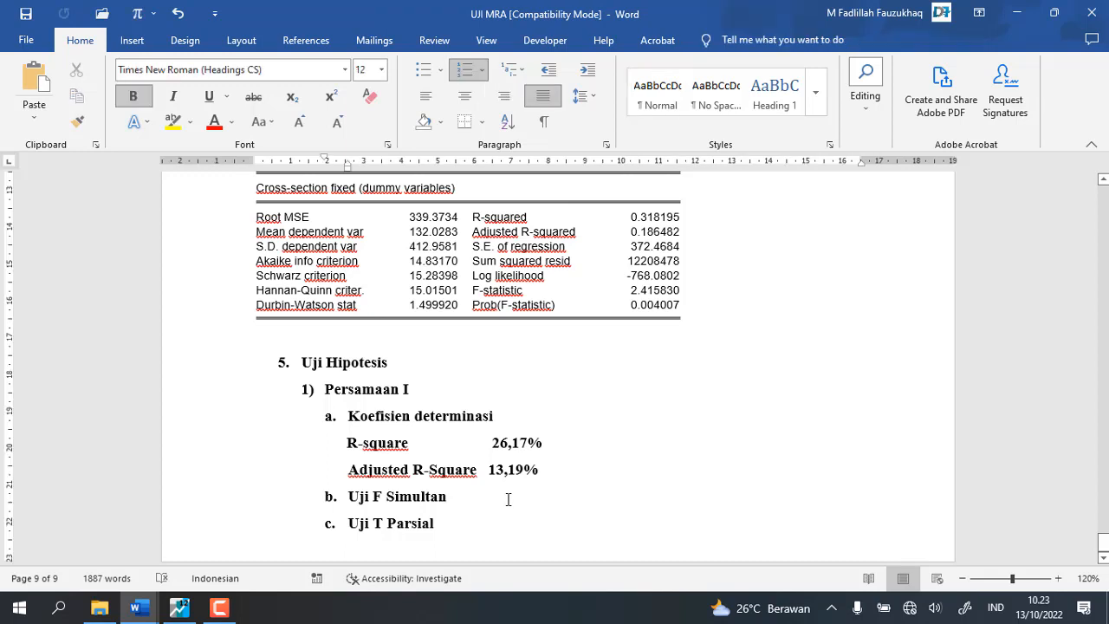
{"action": "key", "text": "Tab"}
{"action": "right_click", "coordinate": [508, 499]}
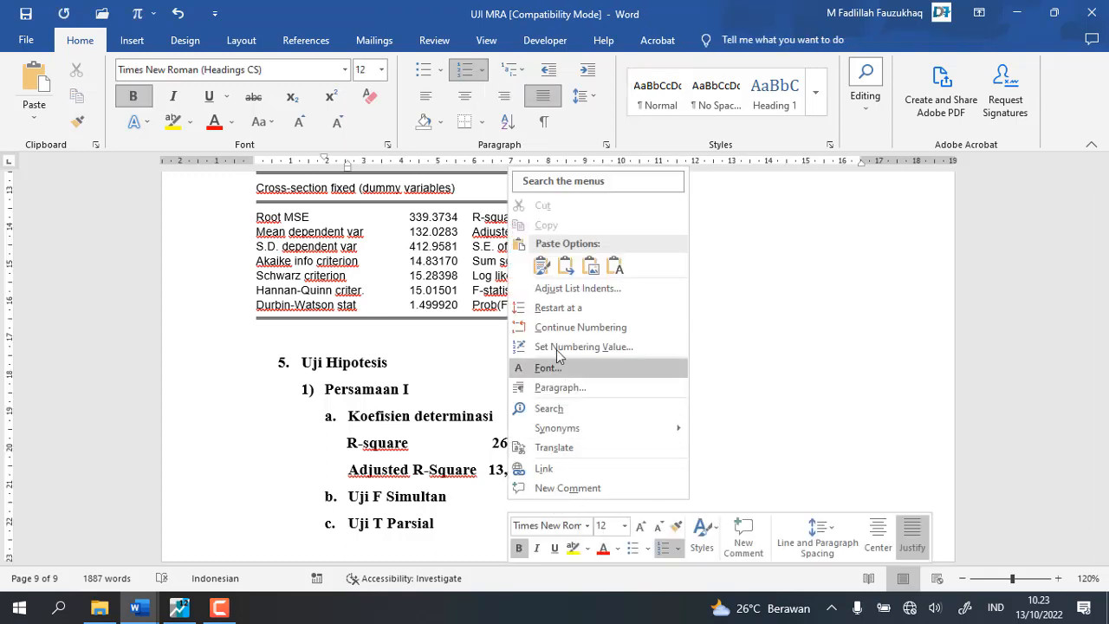
{"action": "left_click", "coordinate": [589, 267]}
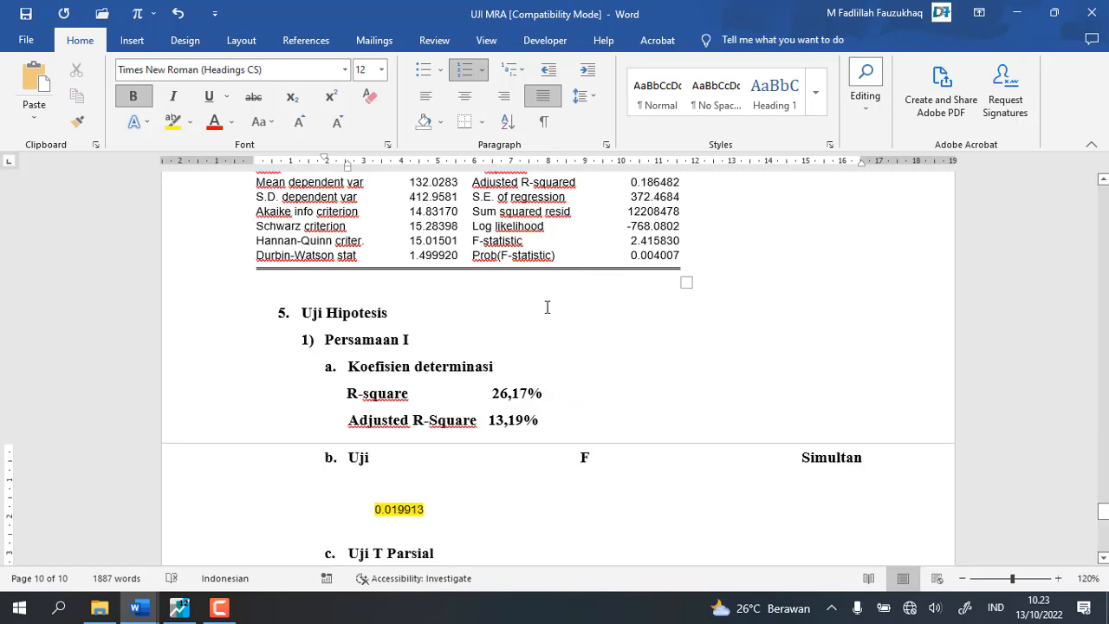
{"action": "key", "text": "ctrl+z"}
{"action": "right_click", "coordinate": [503, 505]}
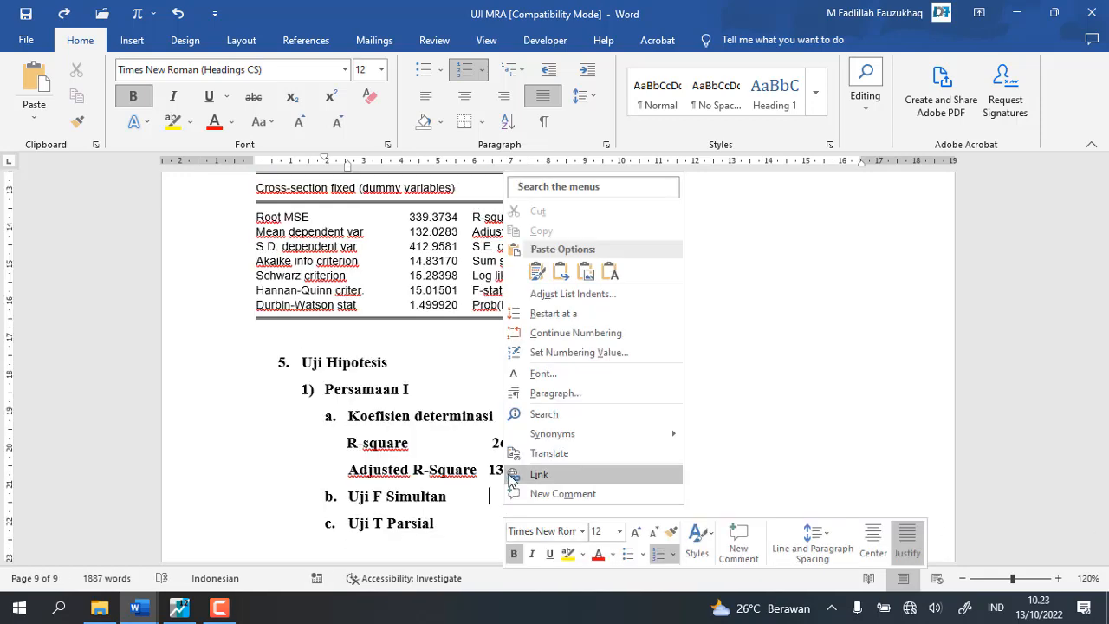
{"action": "left_click", "coordinate": [538, 282]}
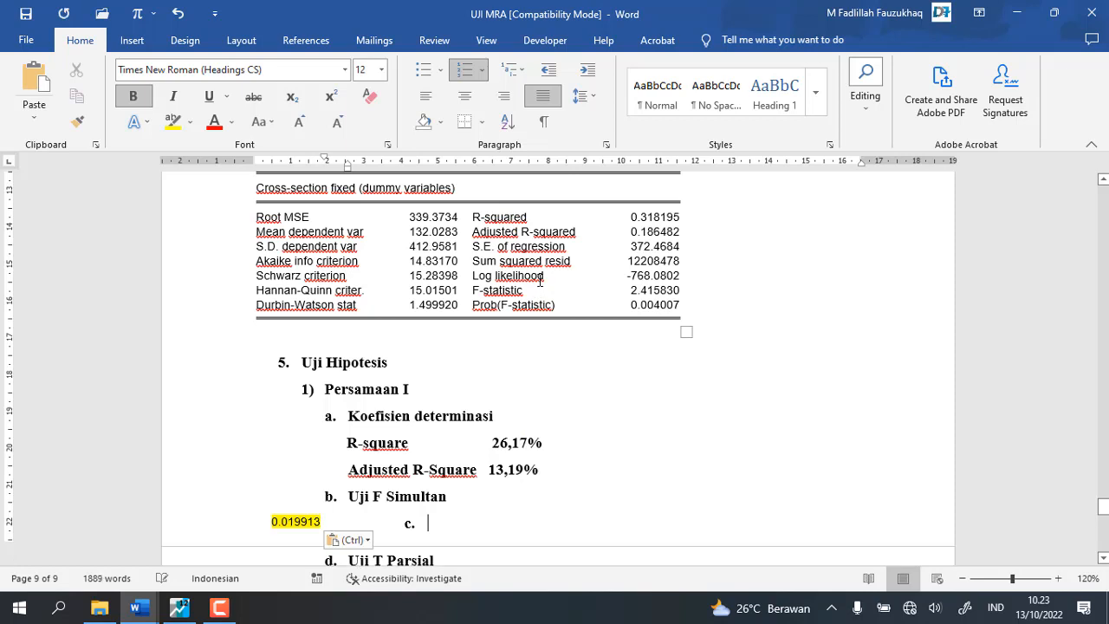
{"action": "key", "text": "ctrl+z"}
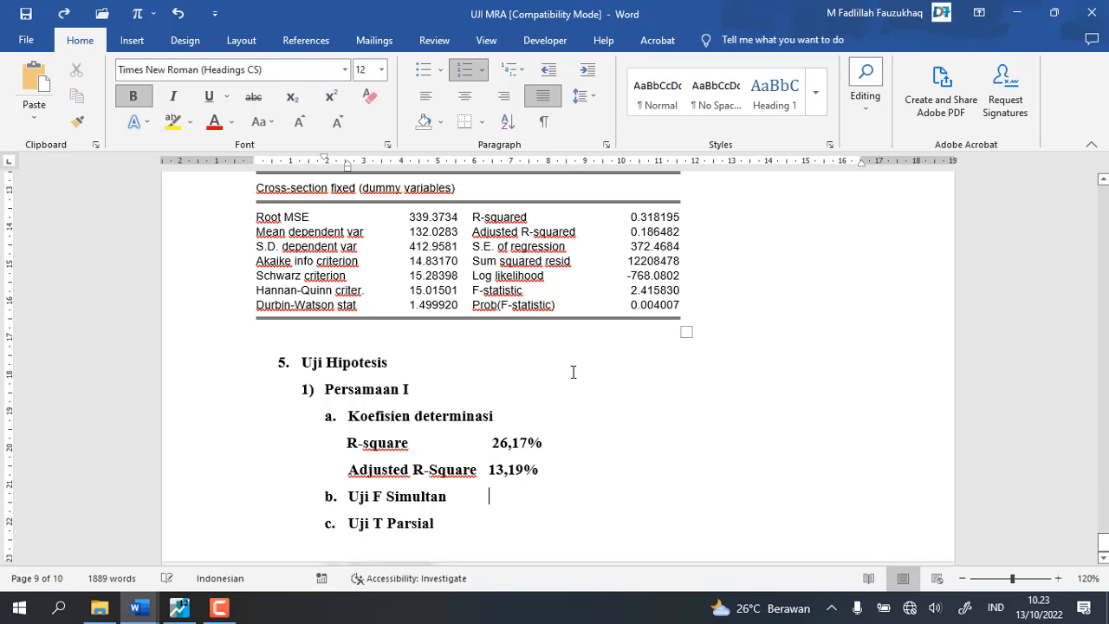
{"action": "key", "text": "Return"}
{"action": "key", "text": "ctrl+v"}
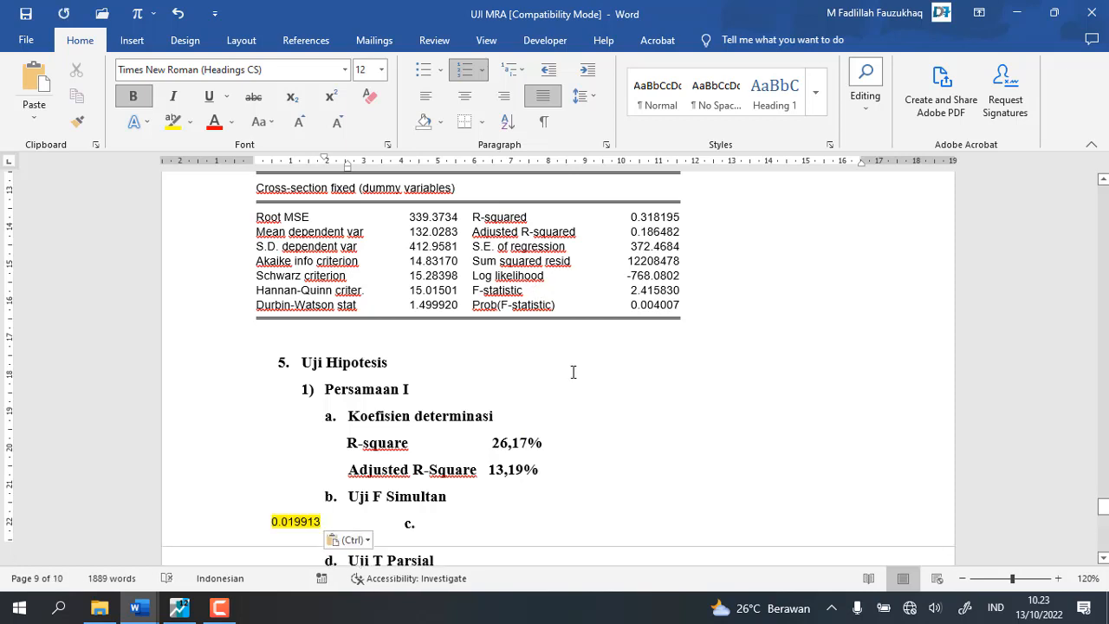
{"action": "key", "text": "BackSpace"}
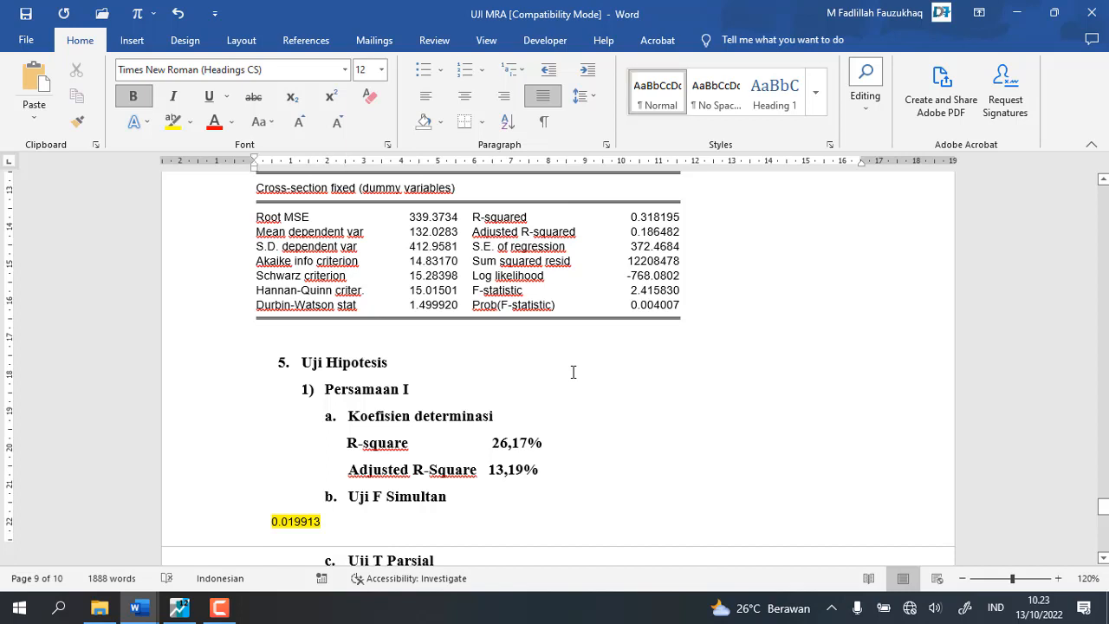
{"action": "key", "text": "ctrl+z"}
{"action": "key", "text": "ctrl+z"}
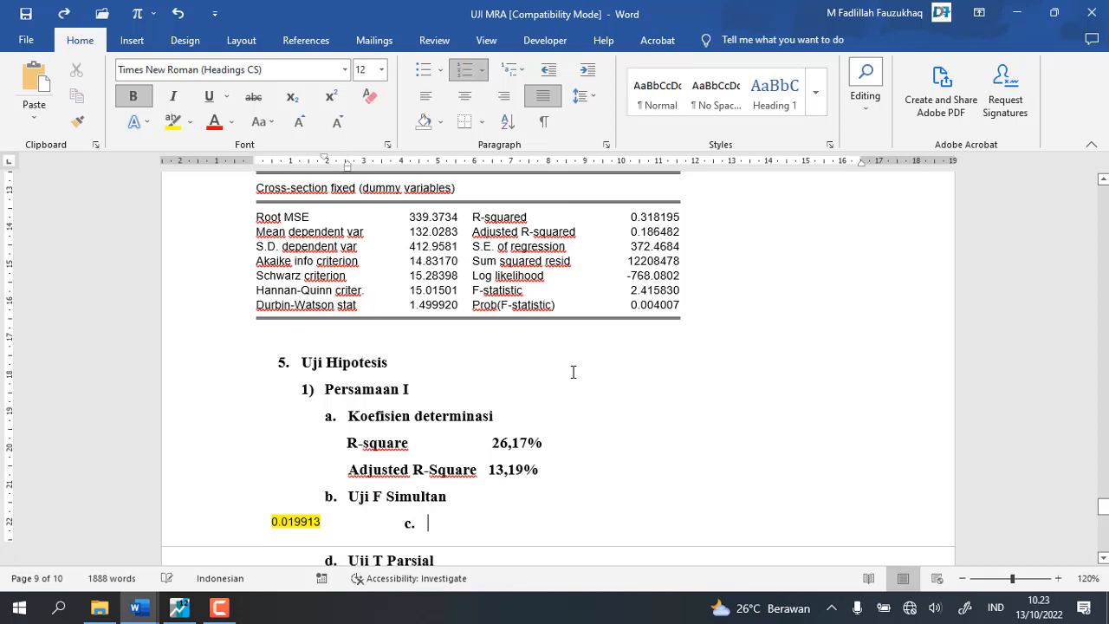
{"action": "right_click", "coordinate": [511, 510]}
{"action": "key", "text": "Escape"}
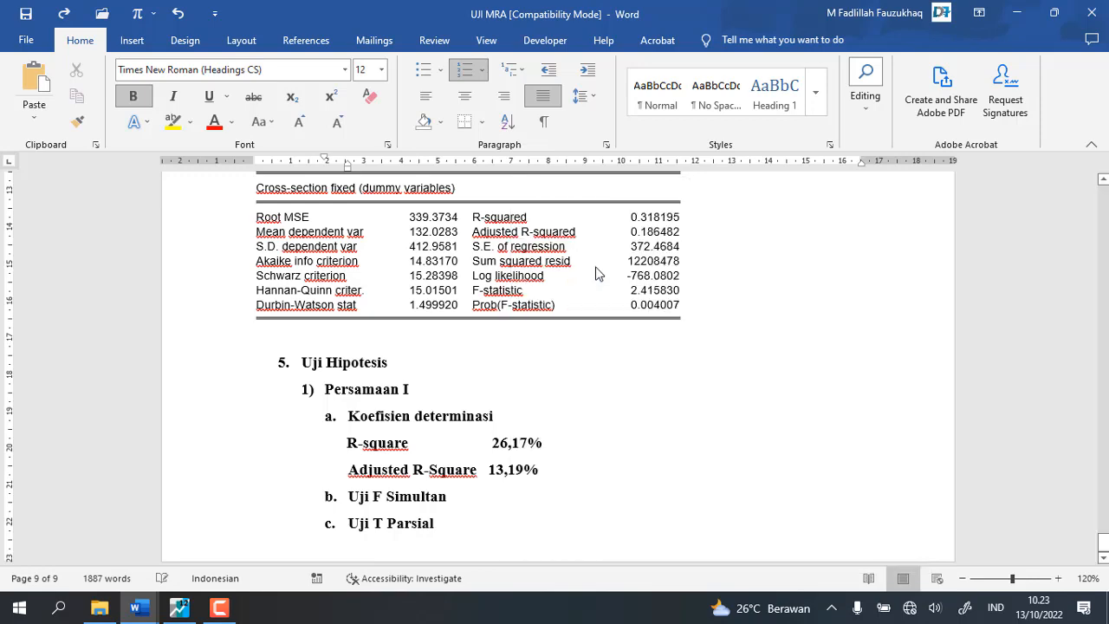
{"action": "key", "text": "ctrl+v"}
{"action": "key", "text": "ctrl+z"}
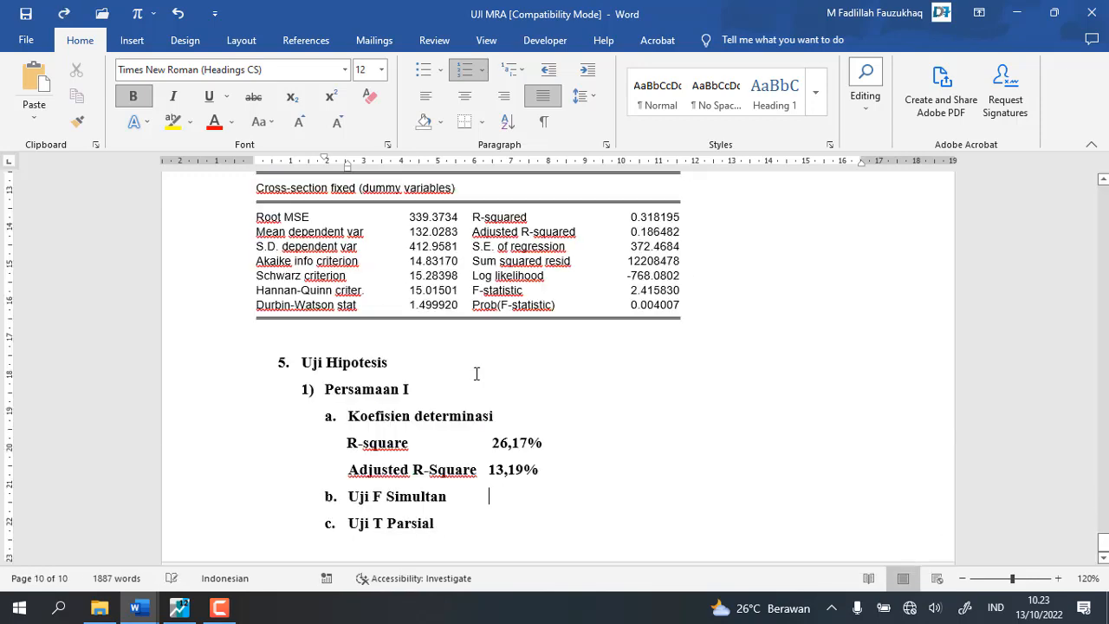
{"action": "right_click", "coordinate": [508, 506]}
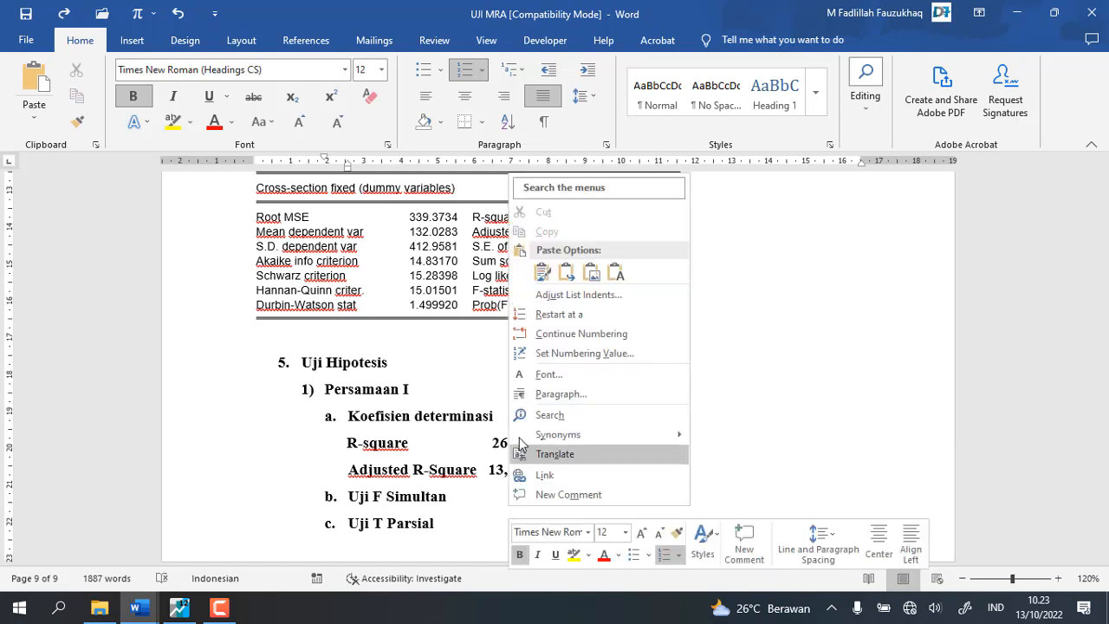
{"action": "left_click", "coordinate": [570, 275]}
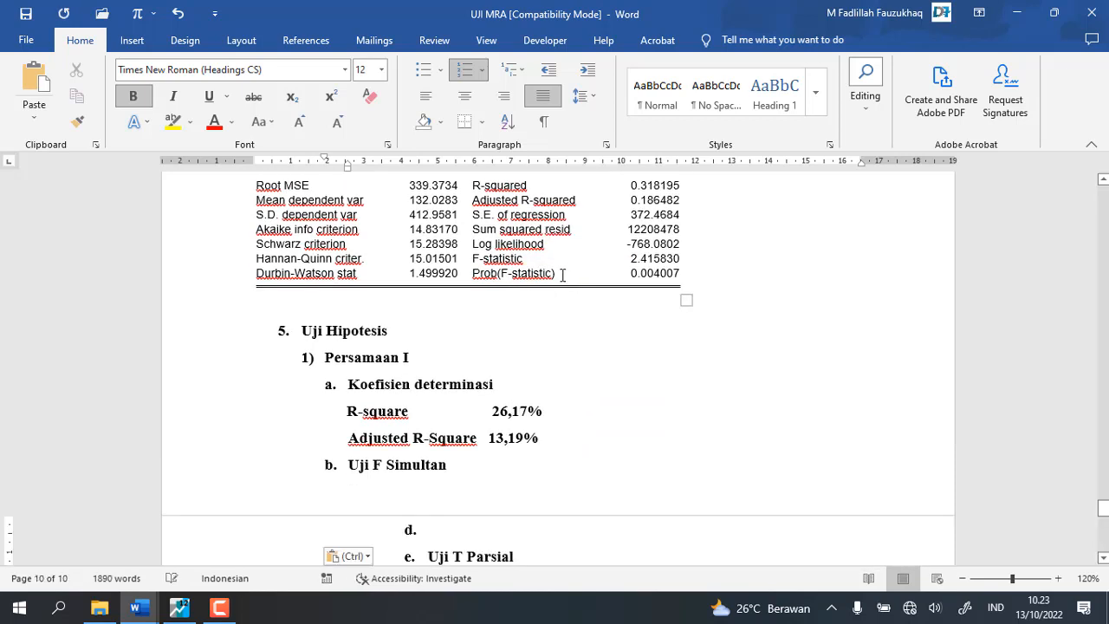
{"action": "key", "text": "ctrl+z"}
Step: Paste the copied value as text only after Uji F Simultan and append "< 0.05 → berpengaruh signifikan terhadap Y"
{"action": "right_click", "coordinate": [521, 506]}
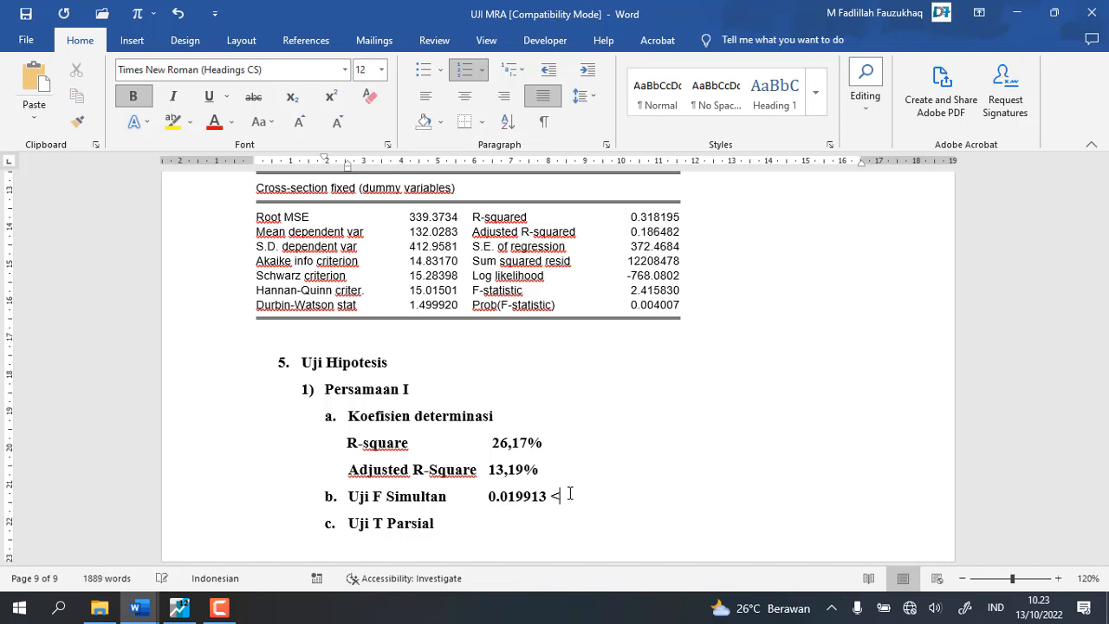
{"action": "type", "text": "< 0.0"}
{"action": "type", "text": "5"}
{"action": "type", "text": " -->"}
{"action": "type", "text": " b"}
{"action": "type", "text": "er"}
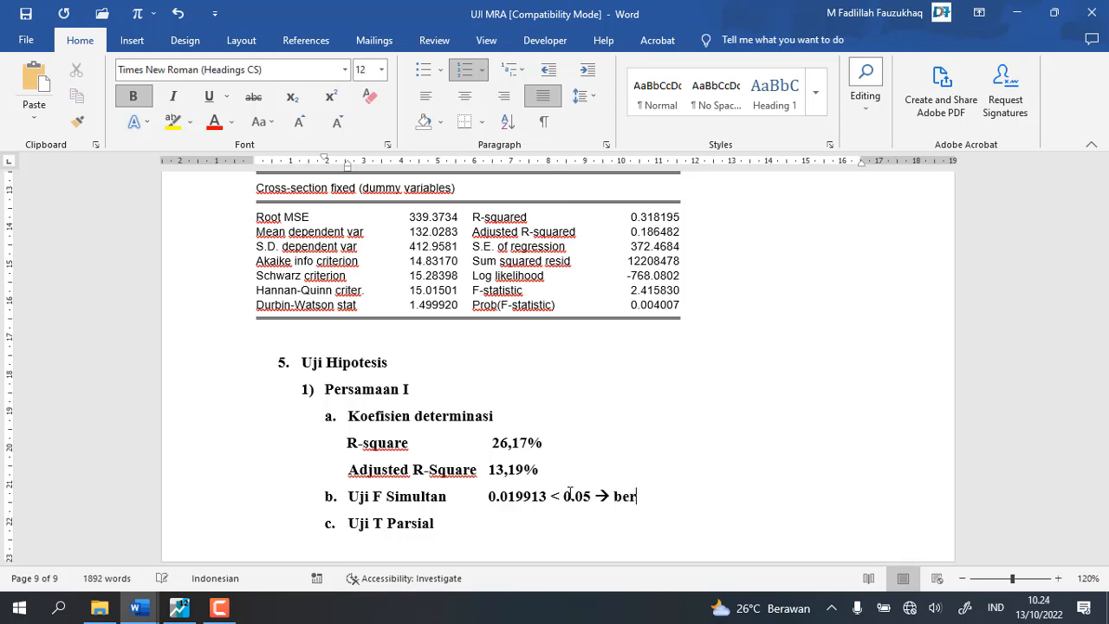
{"action": "type", "text": "pengaruh signifikan"}
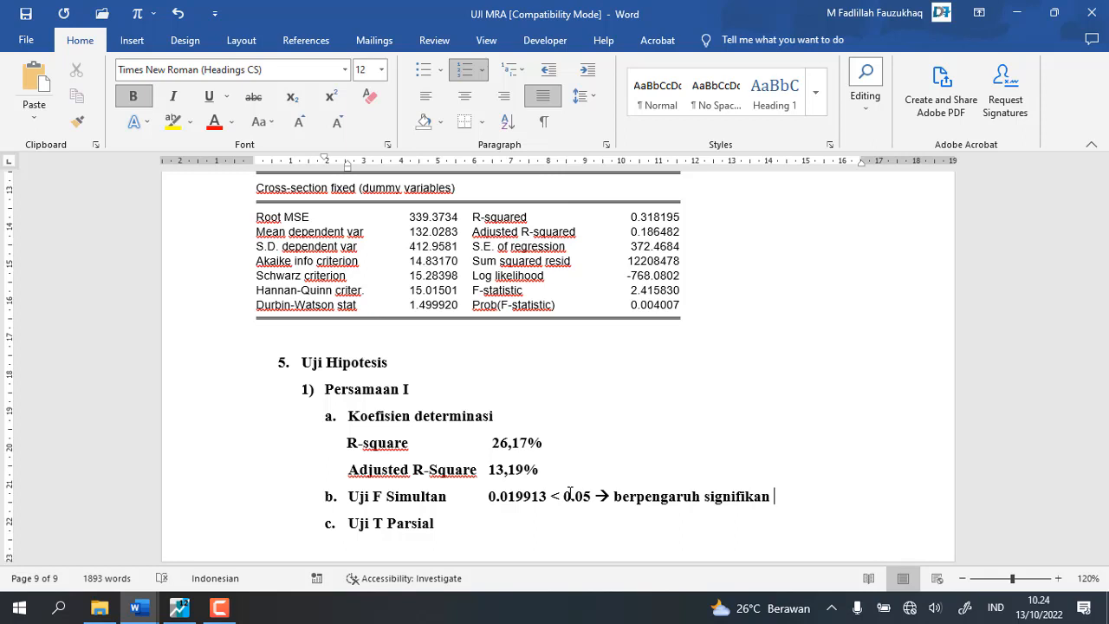
{"action": "type", "text": " terhadap Y"}
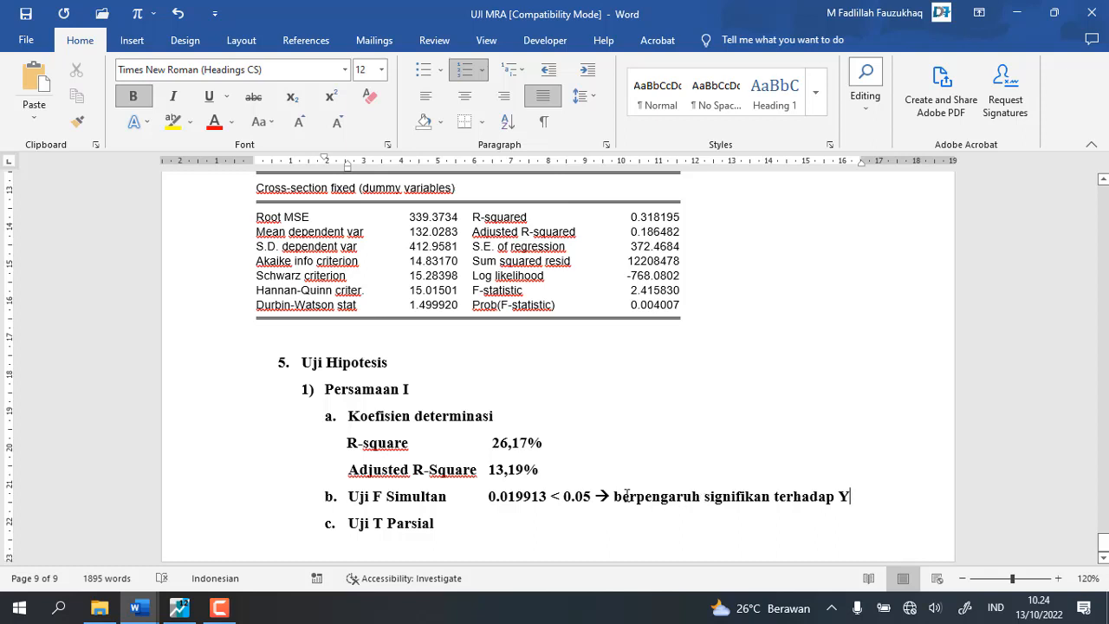
Step: Insert "Secara simultan" before "berpengaruh" in the Uji F Simultan line and left-align that paragraph
{"action": "left_click", "coordinate": [618, 495]}
{"action": "type", "text": "S"}
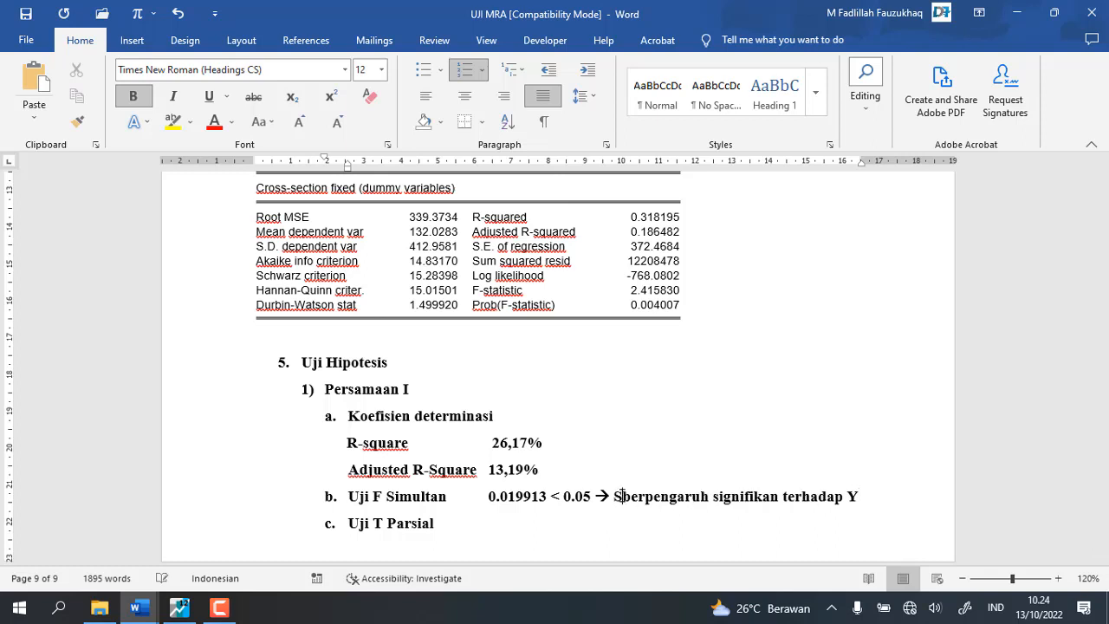
{"action": "type", "text": "ecara "}
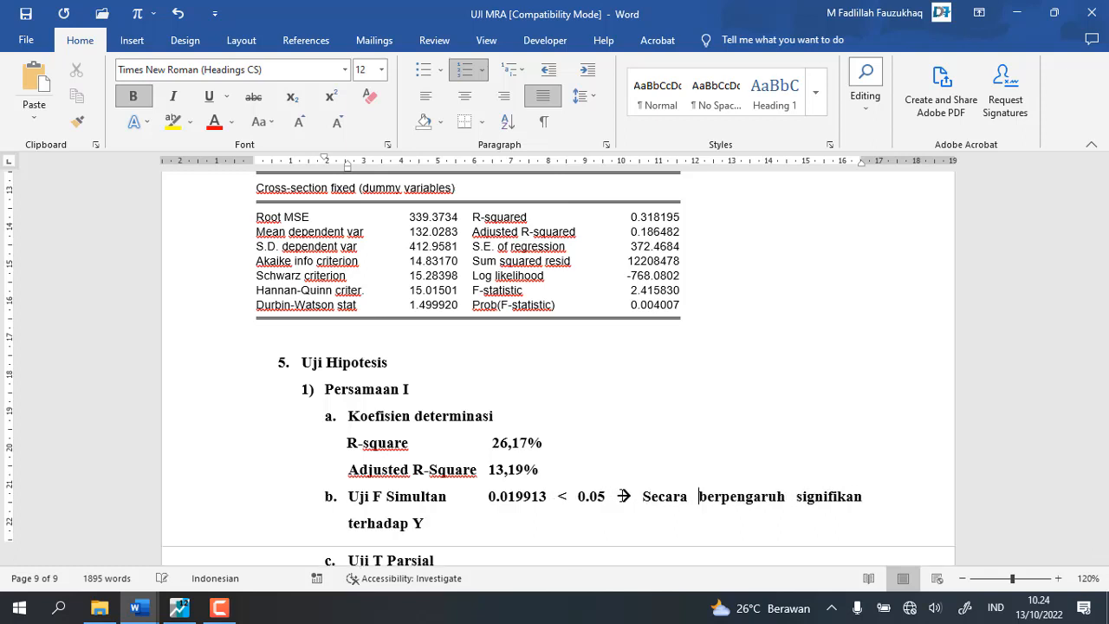
{"action": "type", "text": "simultan"}
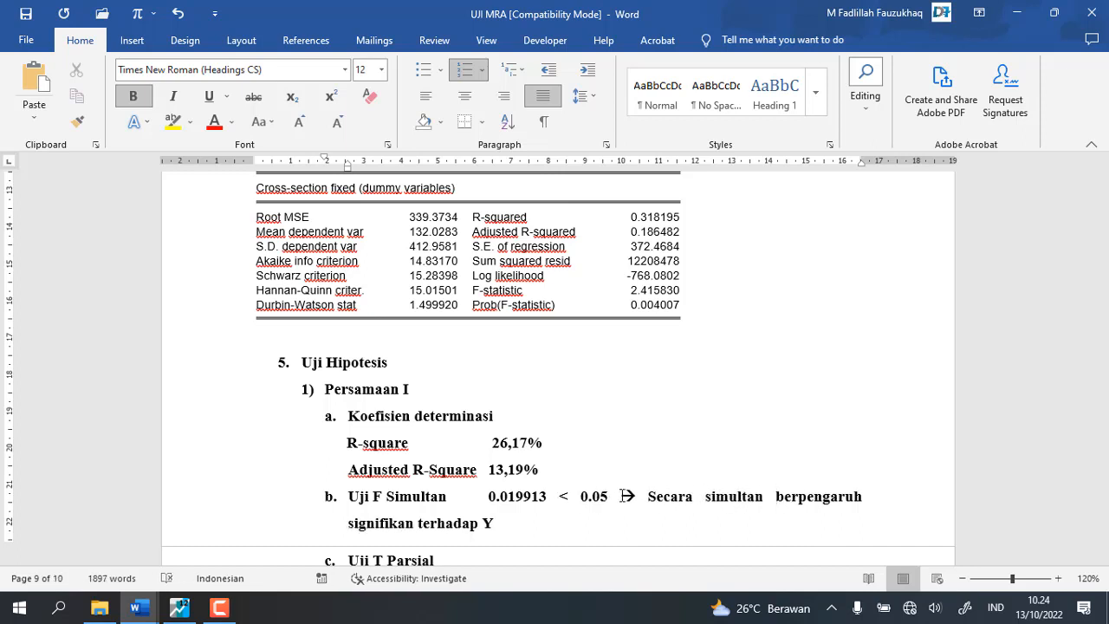
{"action": "left_click", "coordinate": [431, 104]}
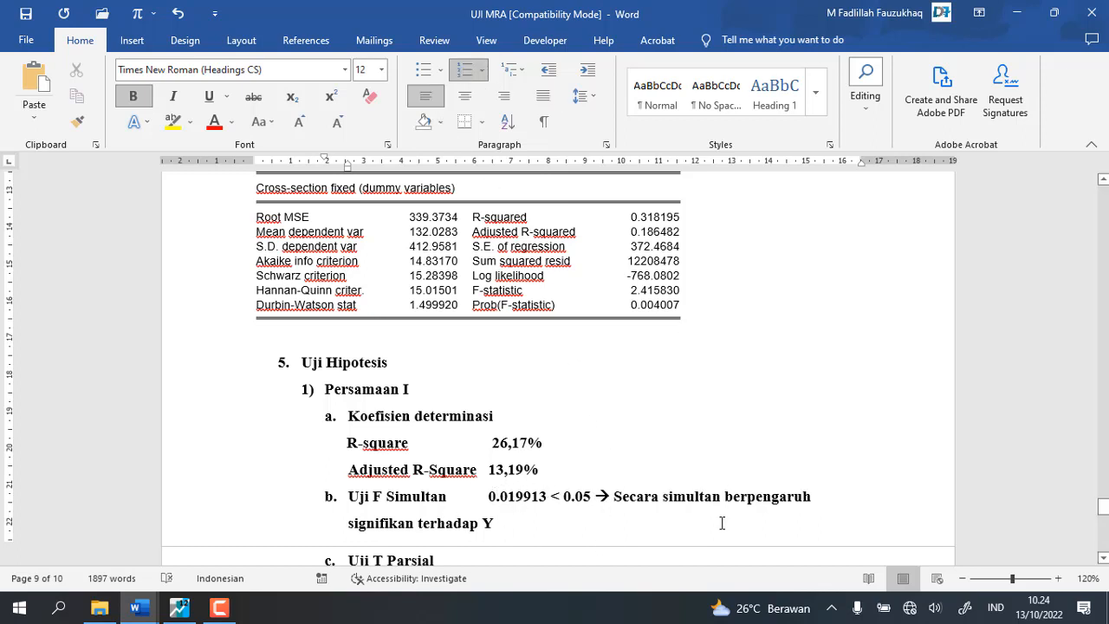
Step: Add "x1" after Uji T Parsial and start an unnumbered line below it, indented to align with x1
{"action": "scroll", "coordinate": [720, 520], "scroll_direction": "down", "scroll_amount": 2}
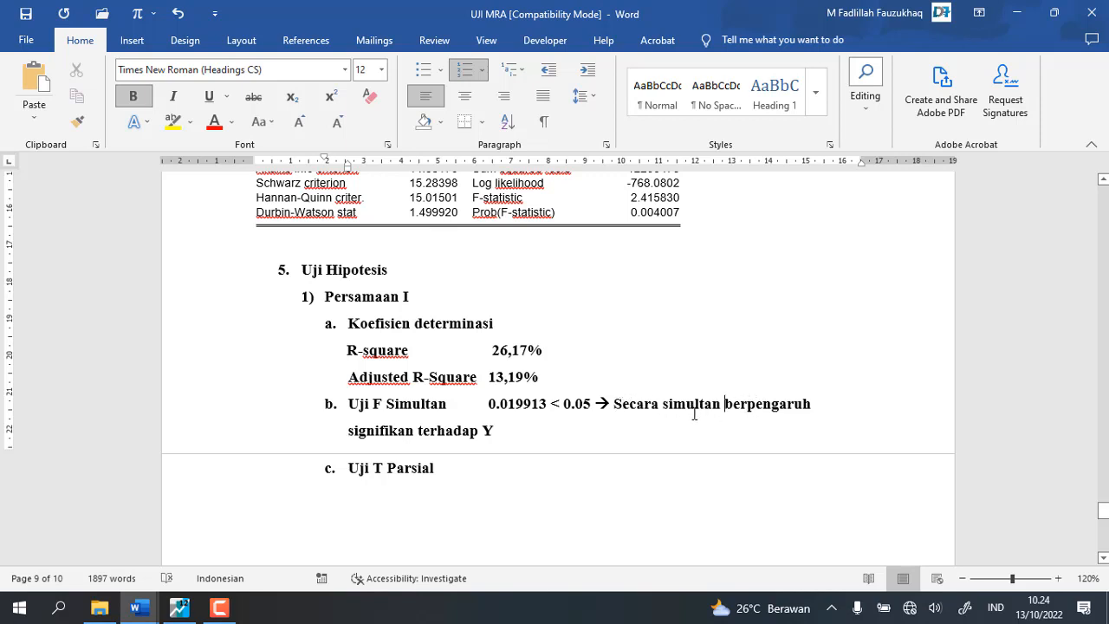
{"action": "left_click", "coordinate": [473, 475]}
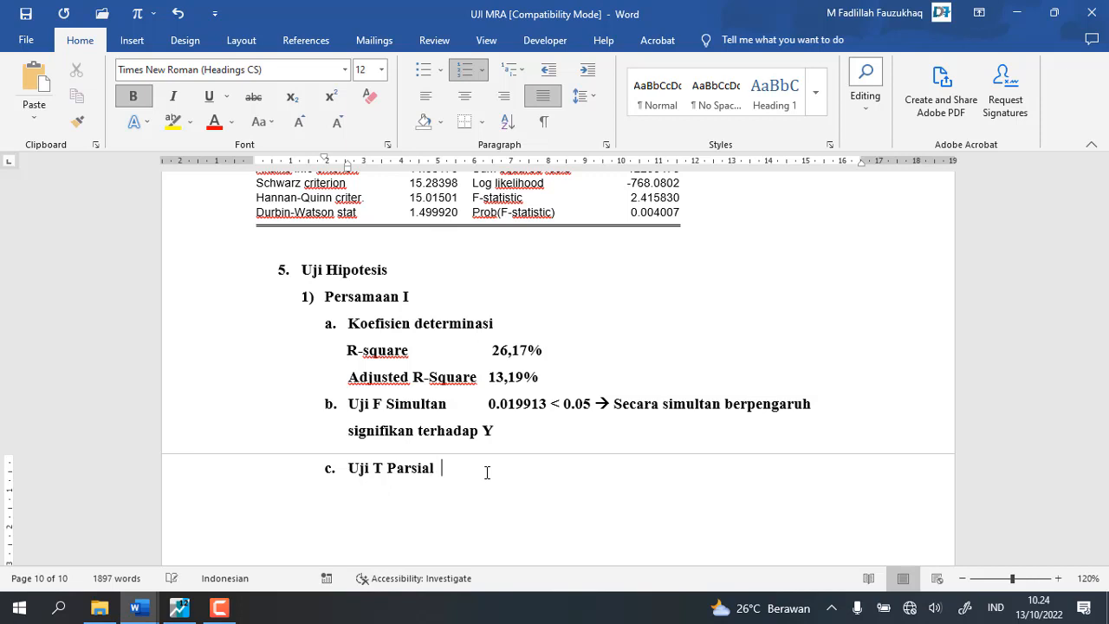
{"action": "type", "text": "x1"}
{"action": "key", "text": "Return"}
{"action": "key", "text": "BackSpace"}
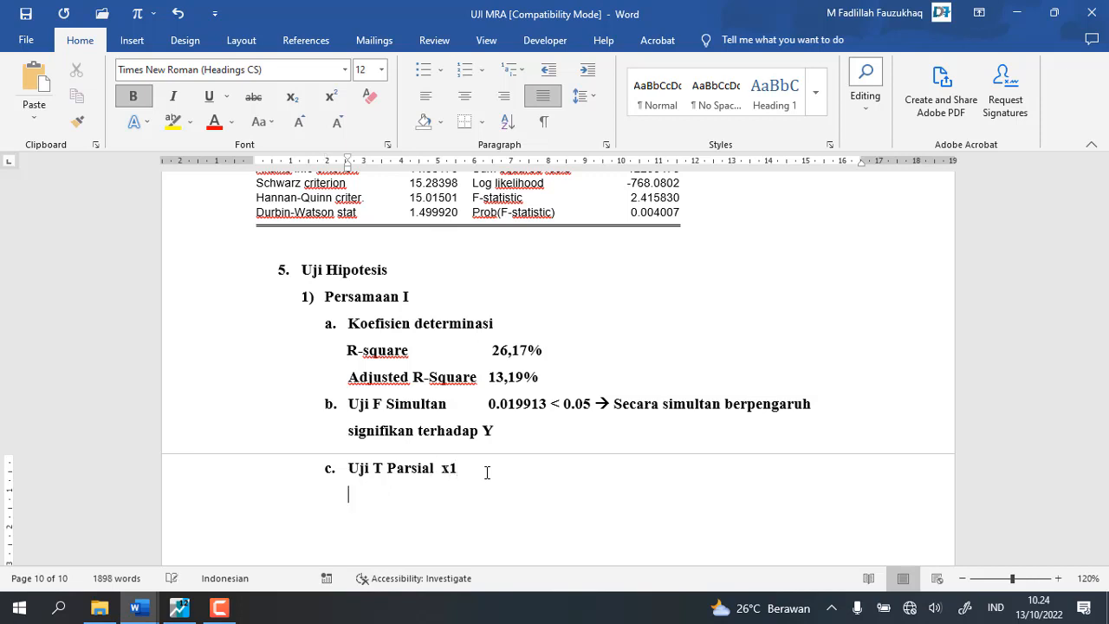
{"action": "key", "text": "Tab"}
{"action": "key", "text": "Tab"}
Step: List "X2", "X3", "X3" and "z" on separate lines beneath x1 in the Uji T Parsial subitem
{"action": "type", "text": "x"}
{"action": "key", "text": "BackSpace"}
{"action": "type", "text": "X2"}
{"action": "key", "text": "BackSpace"}
{"action": "type", "text": "X3"}
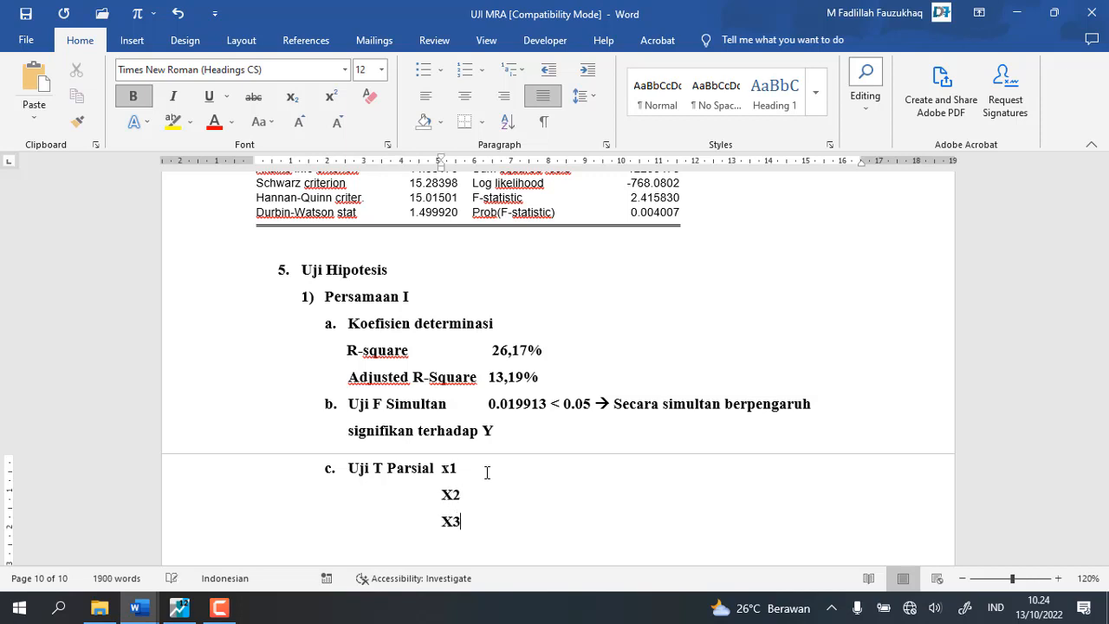
{"action": "key", "text": "BackSpace"}
{"action": "type", "text": "X3"}
{"action": "key", "text": "Return"}
{"action": "type", "text": "z"}
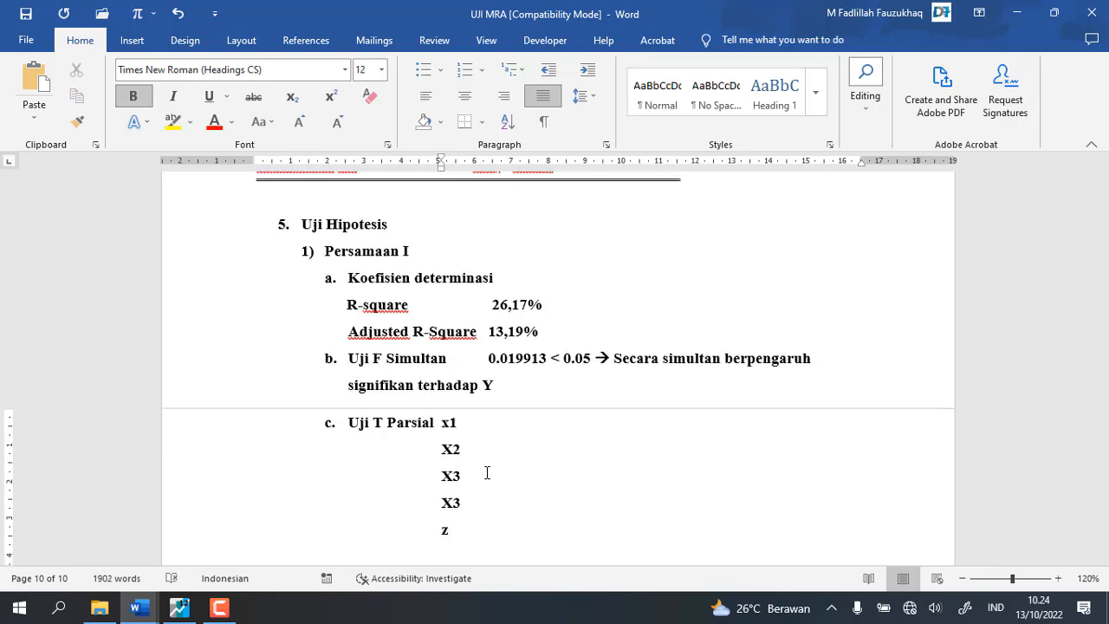
Step: Add a blank line beside the Persamaan I regression table, above the 26,17% note
{"action": "scroll", "coordinate": [487, 472], "scroll_direction": "up", "scroll_amount": 20}
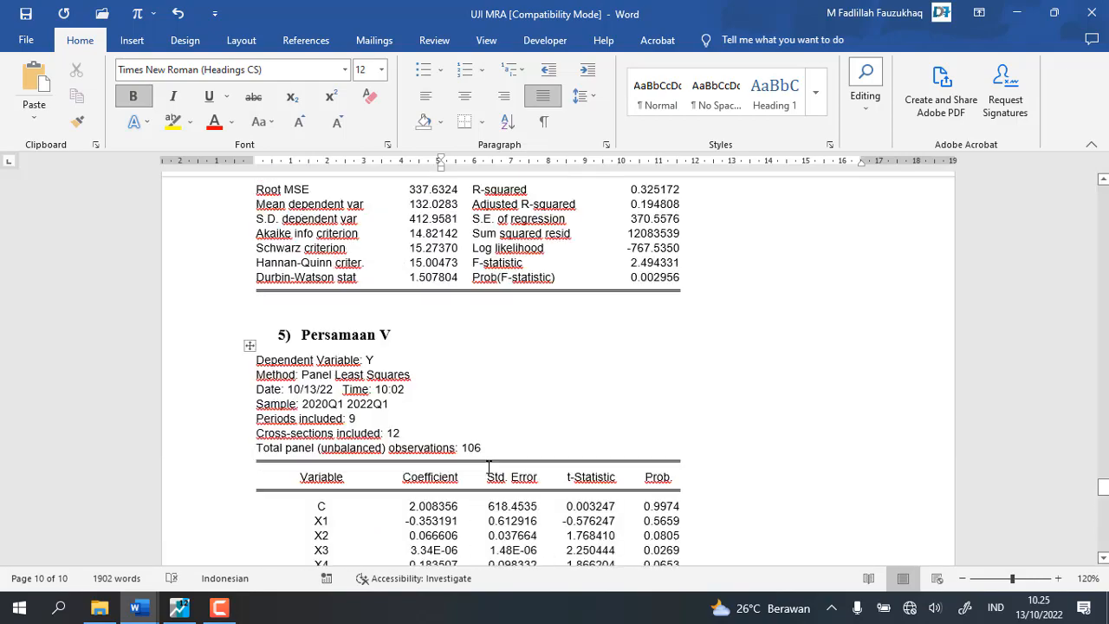
{"action": "scroll", "coordinate": [492, 468], "scroll_direction": "up", "scroll_amount": 15}
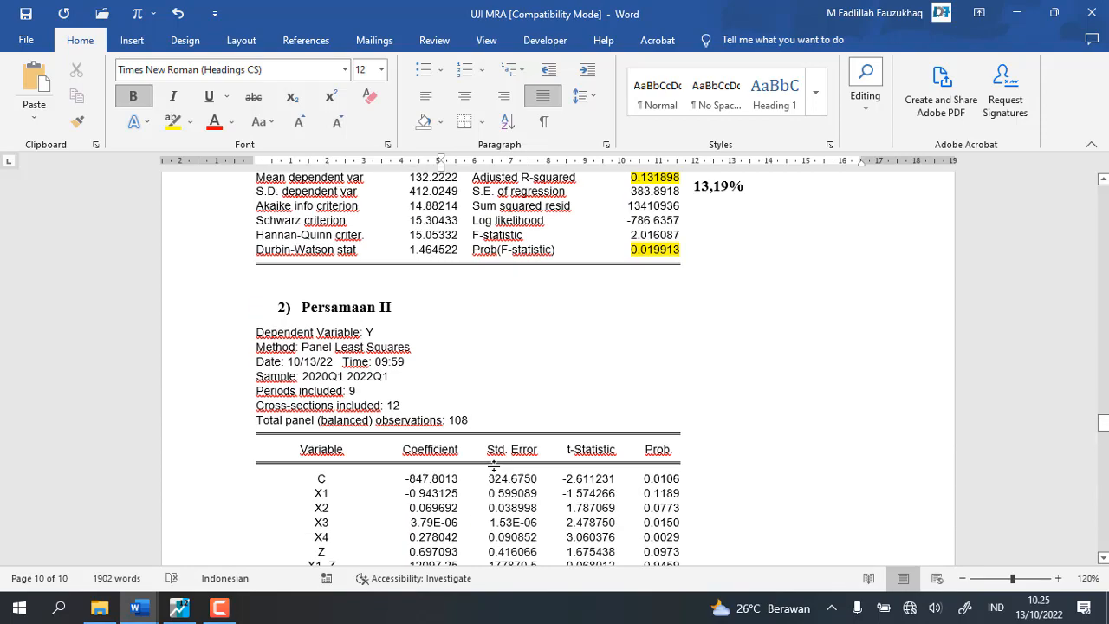
{"action": "scroll", "coordinate": [586, 321], "scroll_direction": "up", "scroll_amount": 3}
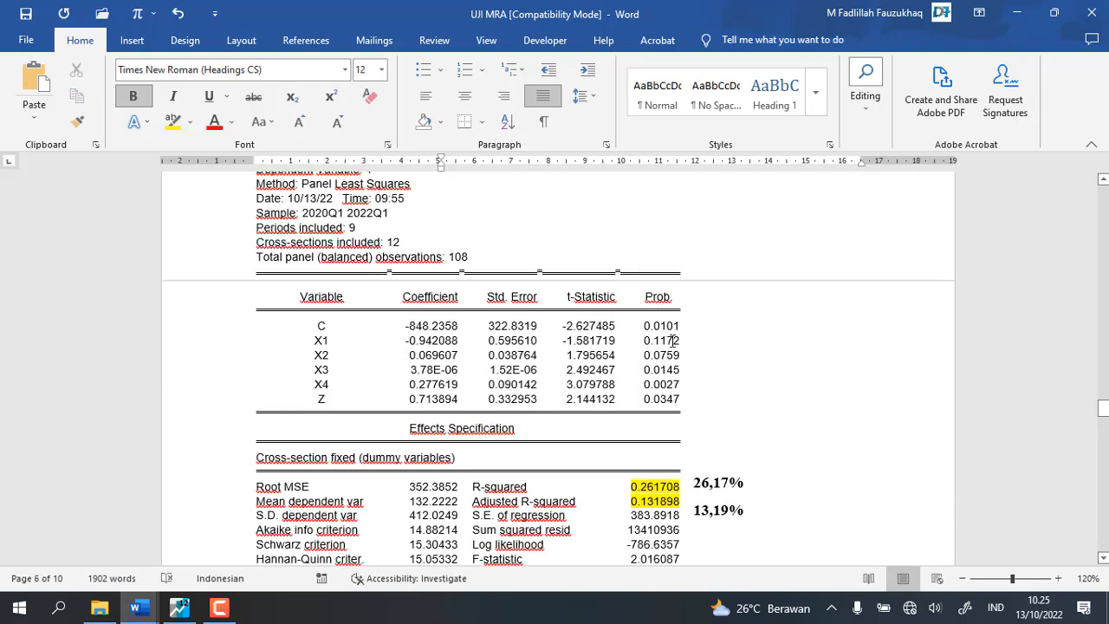
{"action": "left_click", "coordinate": [708, 299]}
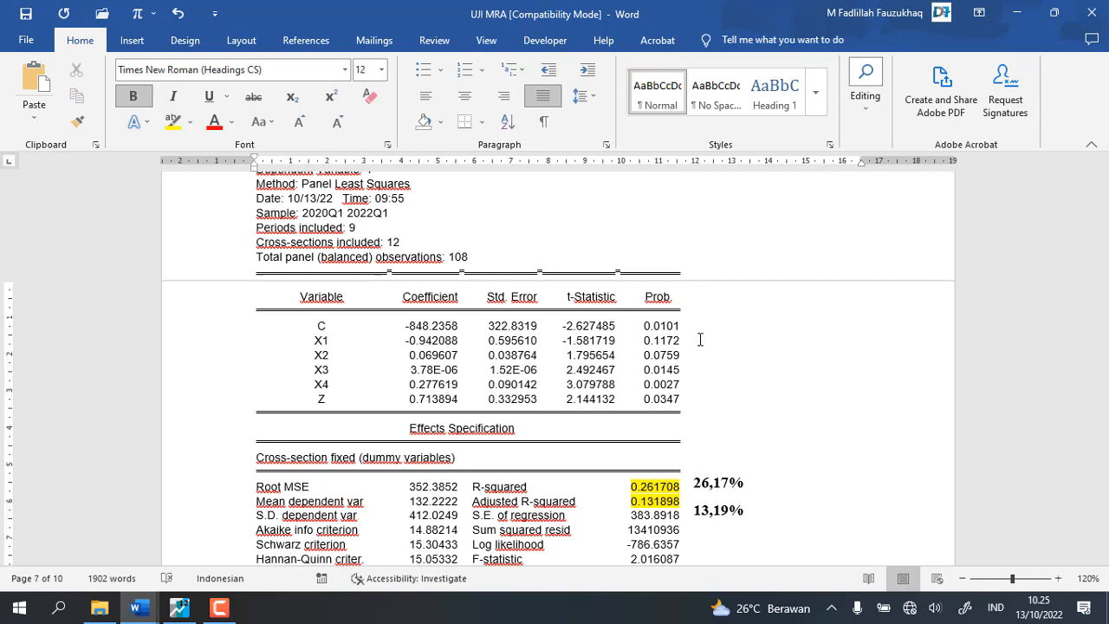
{"action": "key", "text": "Return"}
{"action": "key", "text": "Return"}
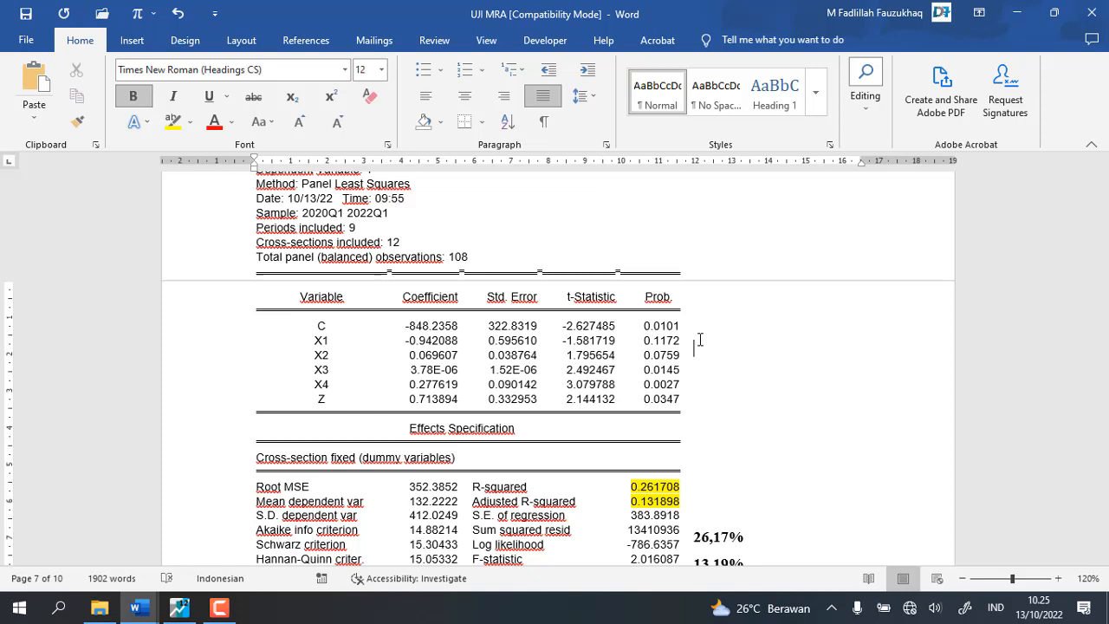
{"action": "key", "text": "Delete"}
{"action": "key", "text": "Delete"}
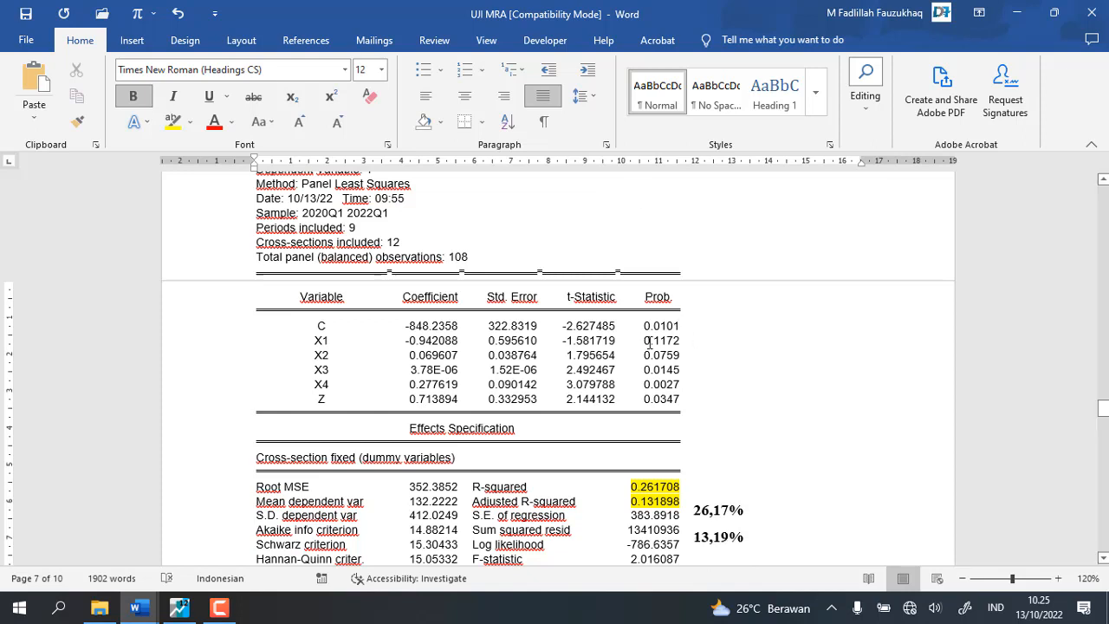
Step: Copy the X1 probability 0.1172 from the Persamaan I table and paste it as text only beside x1 under Uji T Parsial
{"action": "left_click_drag", "start_coordinate": [645, 340], "coordinate": [679, 340]}
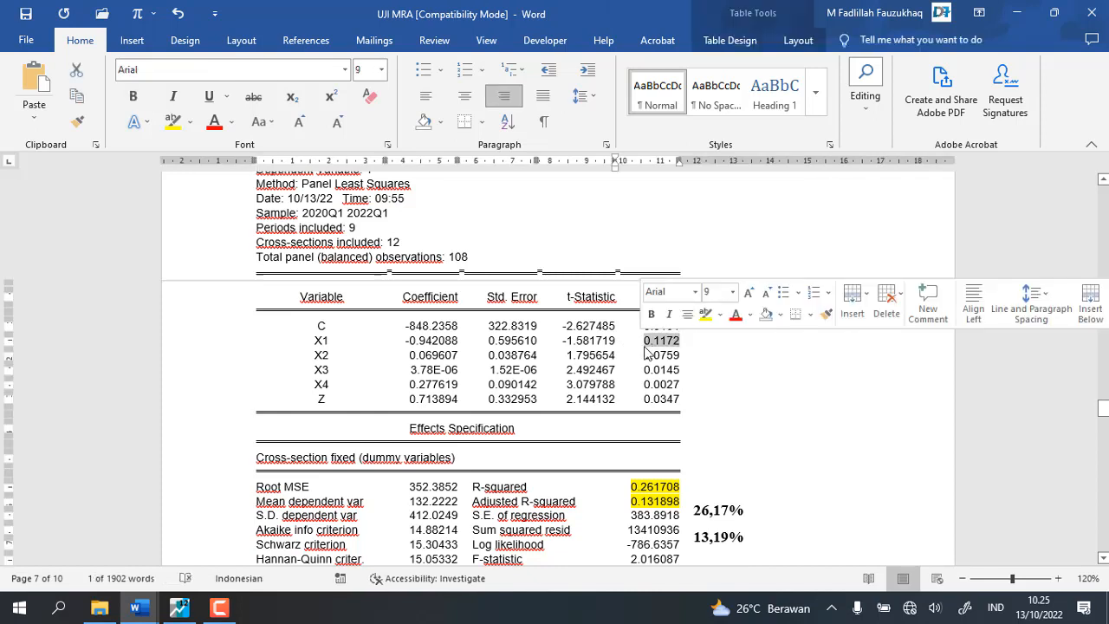
{"action": "right_click", "coordinate": [646, 349]}
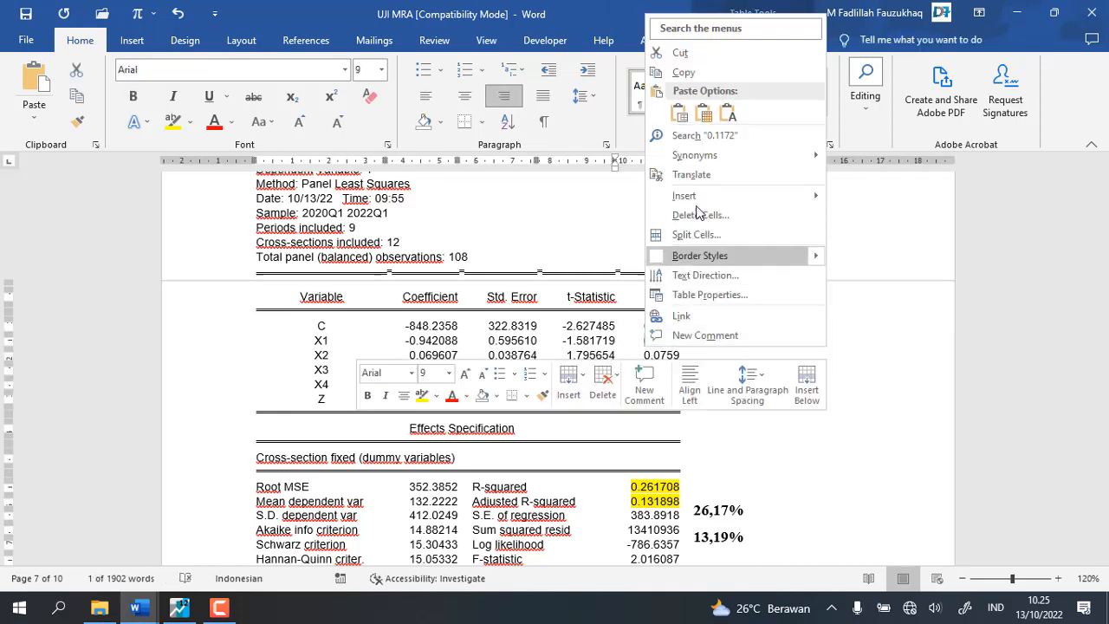
{"action": "left_click", "coordinate": [683, 73]}
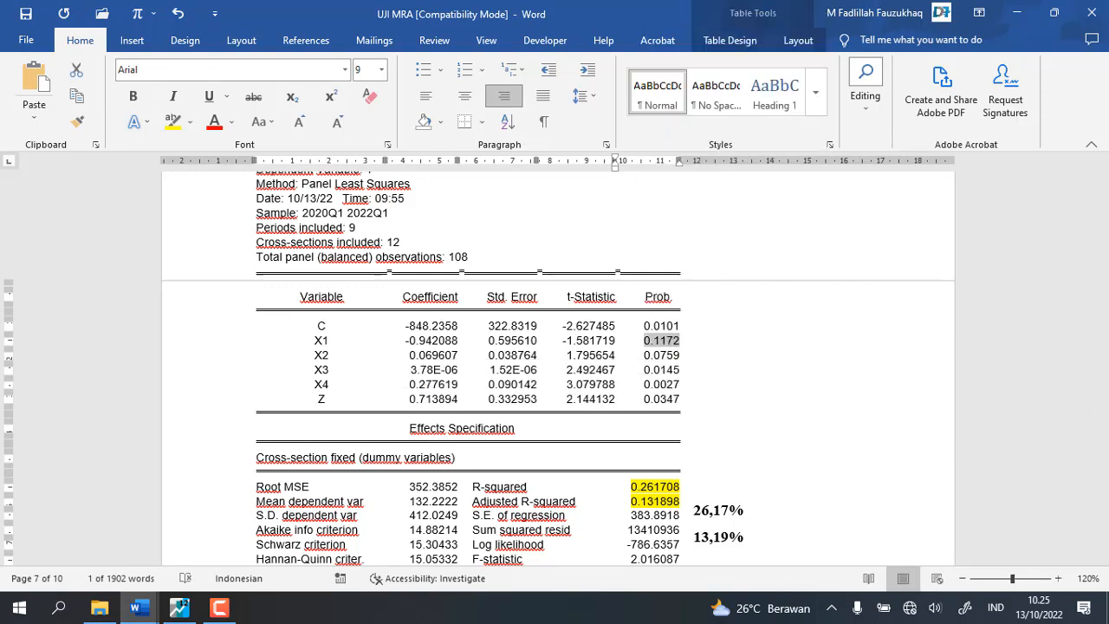
{"action": "scroll", "coordinate": [440, 519], "scroll_direction": "down", "scroll_amount": 20}
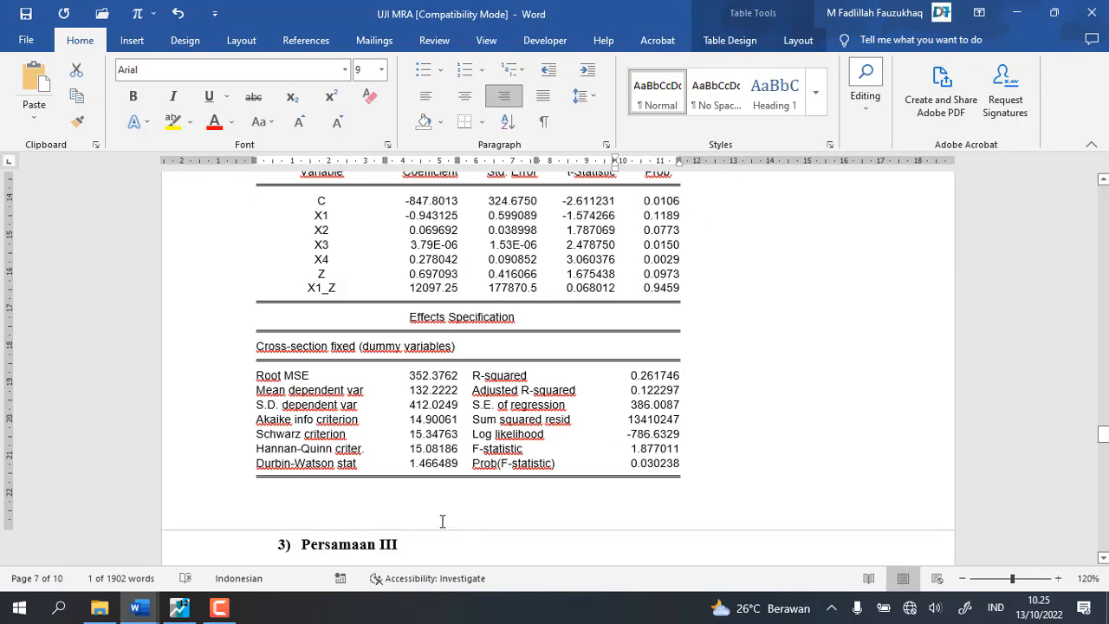
{"action": "scroll", "coordinate": [433, 530], "scroll_direction": "down", "scroll_amount": 10}
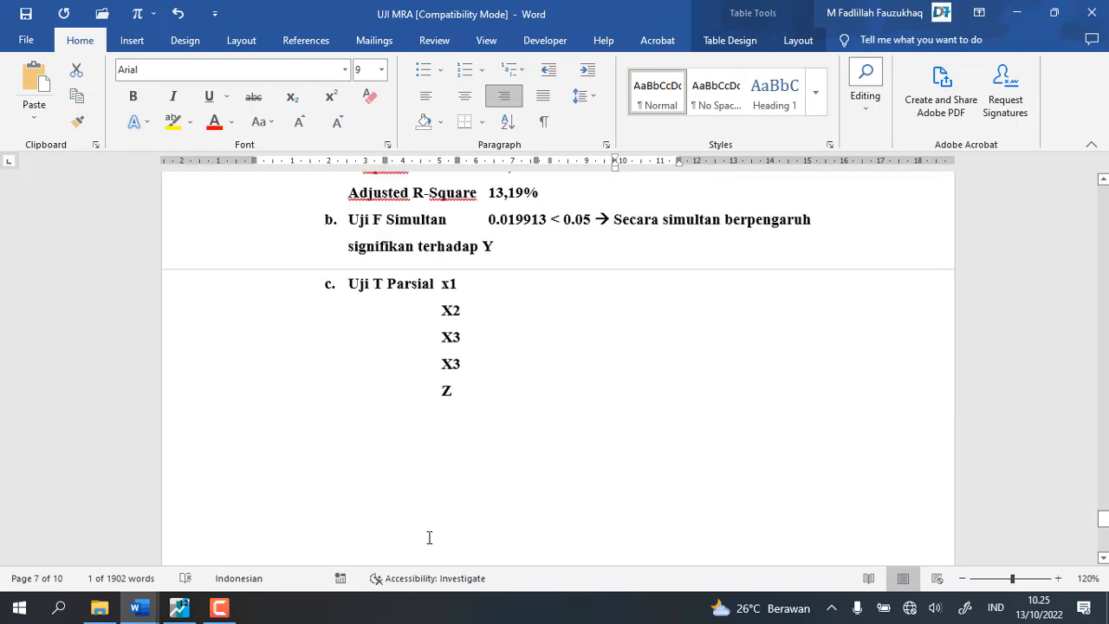
{"action": "left_click", "coordinate": [509, 289]}
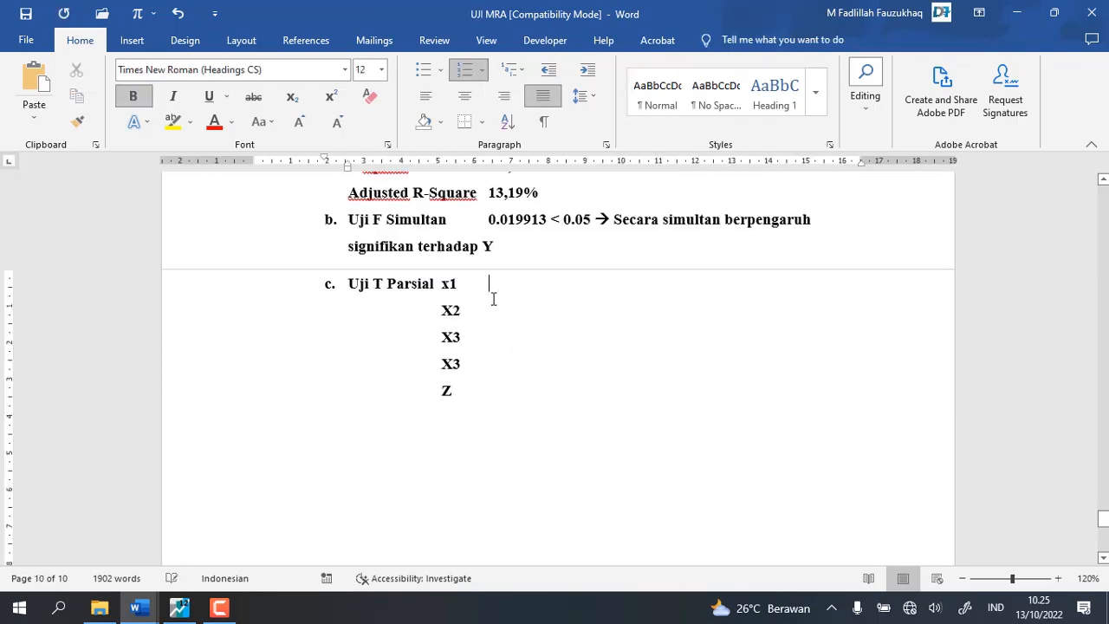
{"action": "right_click", "coordinate": [496, 294]}
{"action": "left_click", "coordinate": [599, 357]}
Step: Copy the X2 probability 0.0759 from the Prob. column of the Persamaan I regression table
{"action": "scroll", "coordinate": [492, 312], "scroll_direction": "up", "scroll_amount": 20}
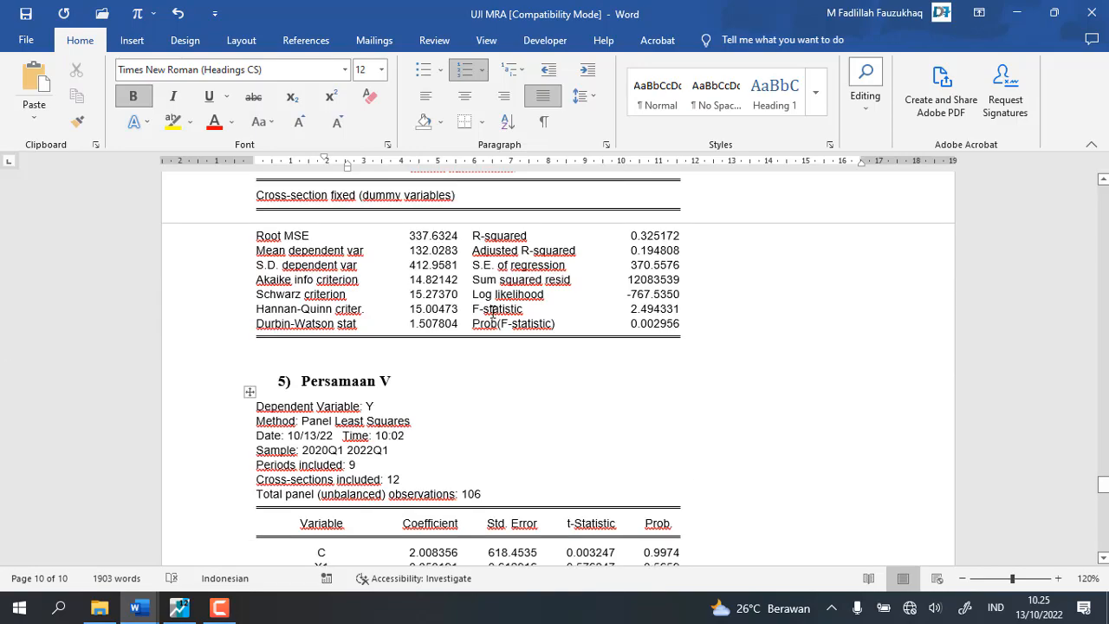
{"action": "scroll", "coordinate": [492, 312], "scroll_direction": "up", "scroll_amount": 20}
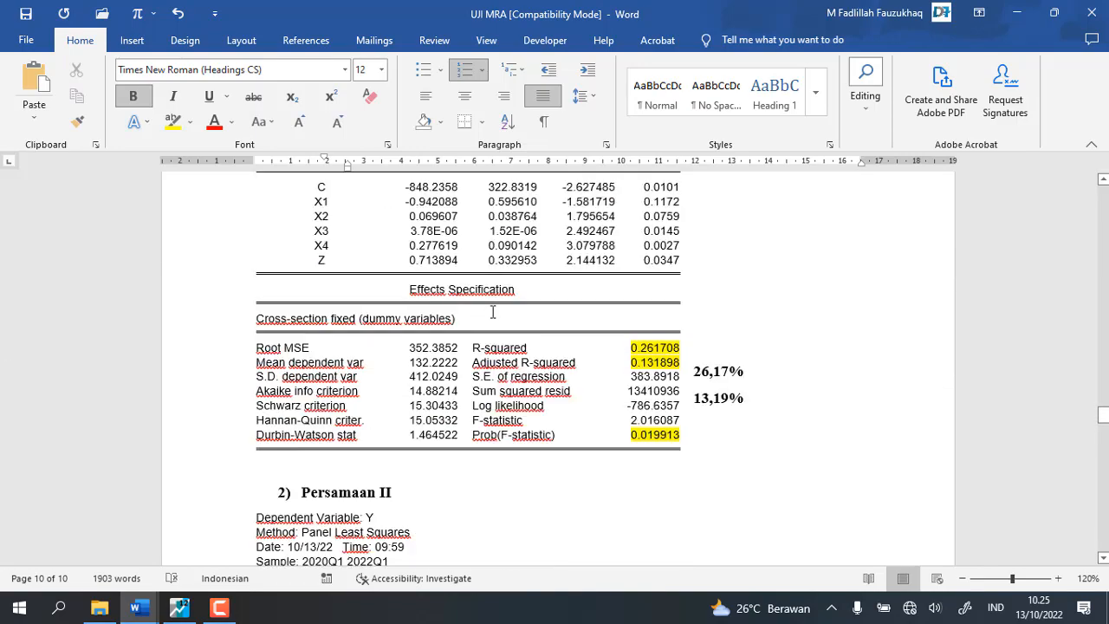
{"action": "scroll", "coordinate": [577, 422], "scroll_direction": "down", "scroll_amount": 5}
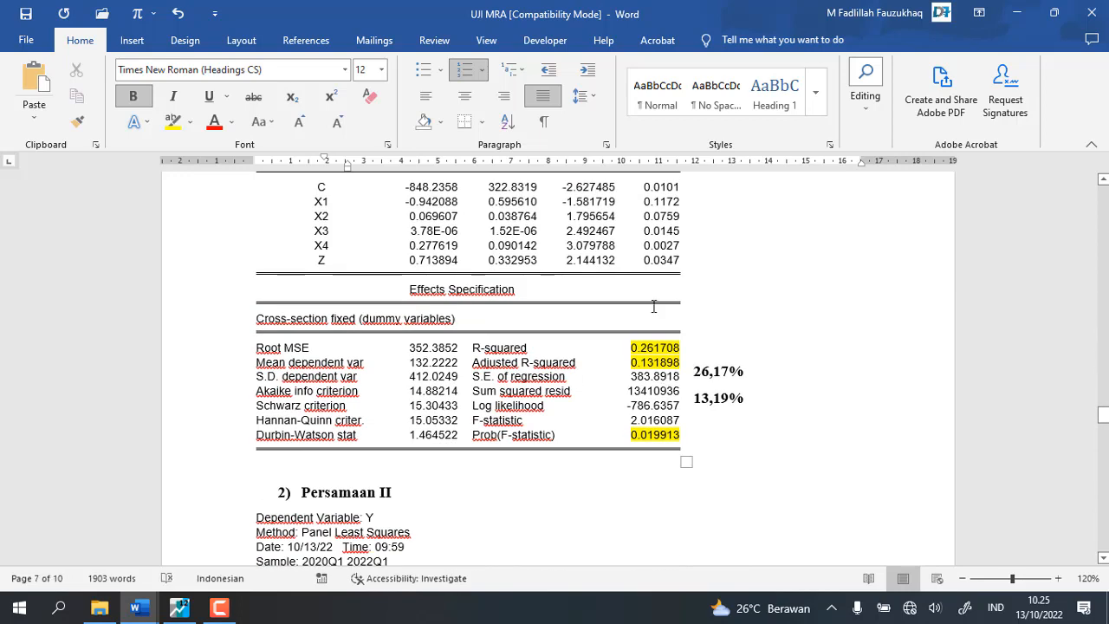
{"action": "left_click_drag", "start_coordinate": [645, 218], "coordinate": [684, 217]}
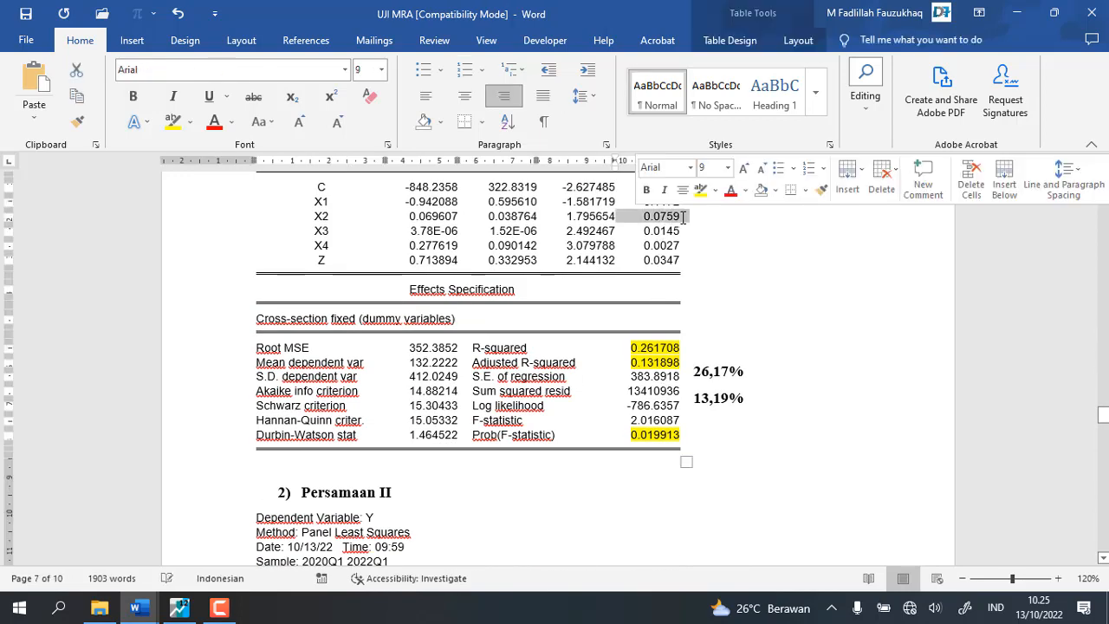
{"action": "right_click", "coordinate": [684, 217]}
{"action": "left_click", "coordinate": [742, 274]}
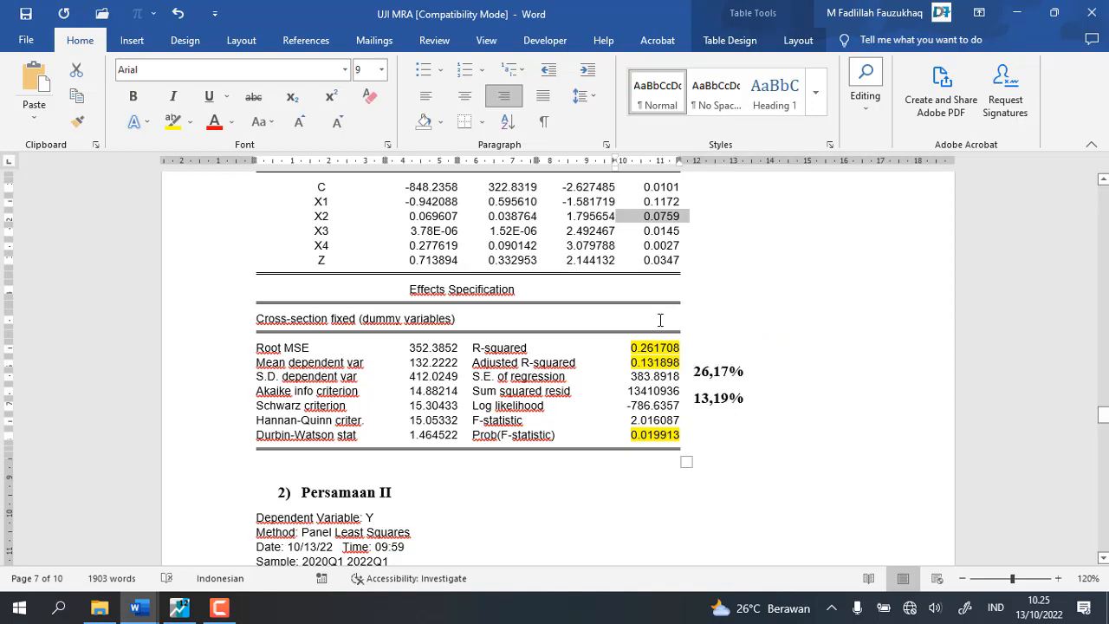
Step: Paste the copied probability as text only beside X2 under Uji T Parsial, spaced to line up with the x1 value
{"action": "scroll", "coordinate": [601, 398], "scroll_direction": "down", "scroll_amount": 5}
{"action": "scroll", "coordinate": [601, 397], "scroll_direction": "down", "scroll_amount": 15}
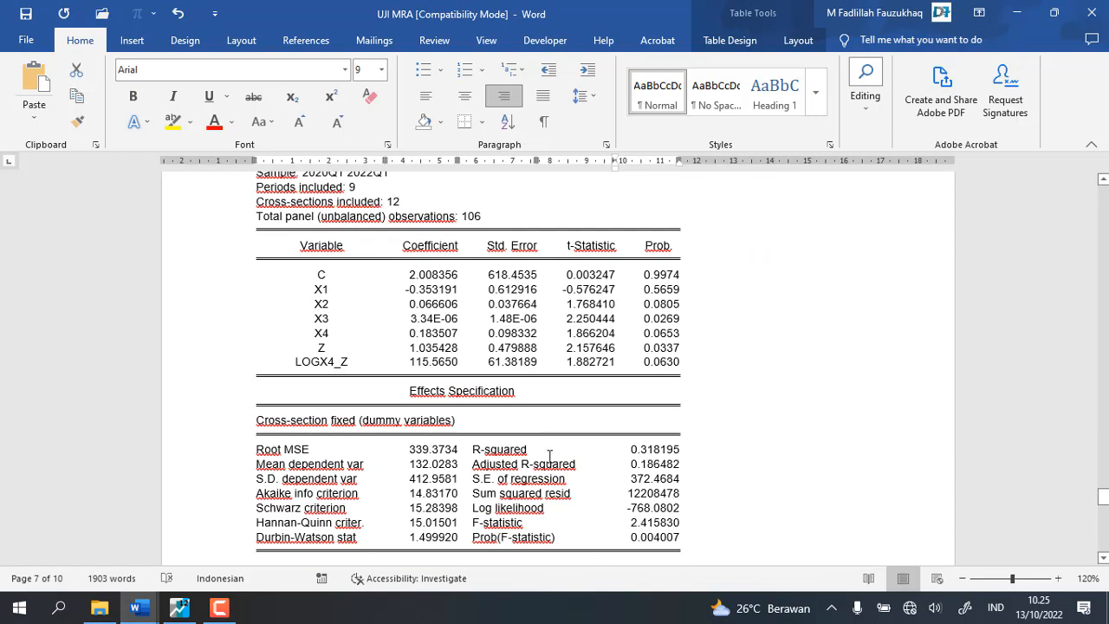
{"action": "scroll", "coordinate": [469, 300], "scroll_direction": "up", "scroll_amount": 3}
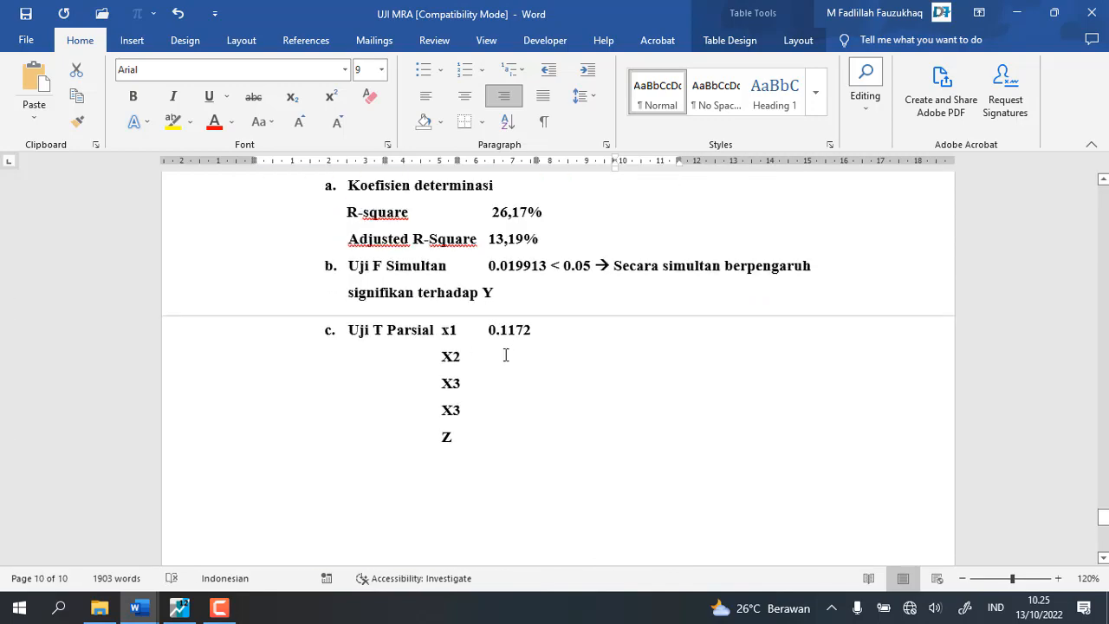
{"action": "left_click", "coordinate": [500, 354]}
{"action": "key", "text": "Tab"}
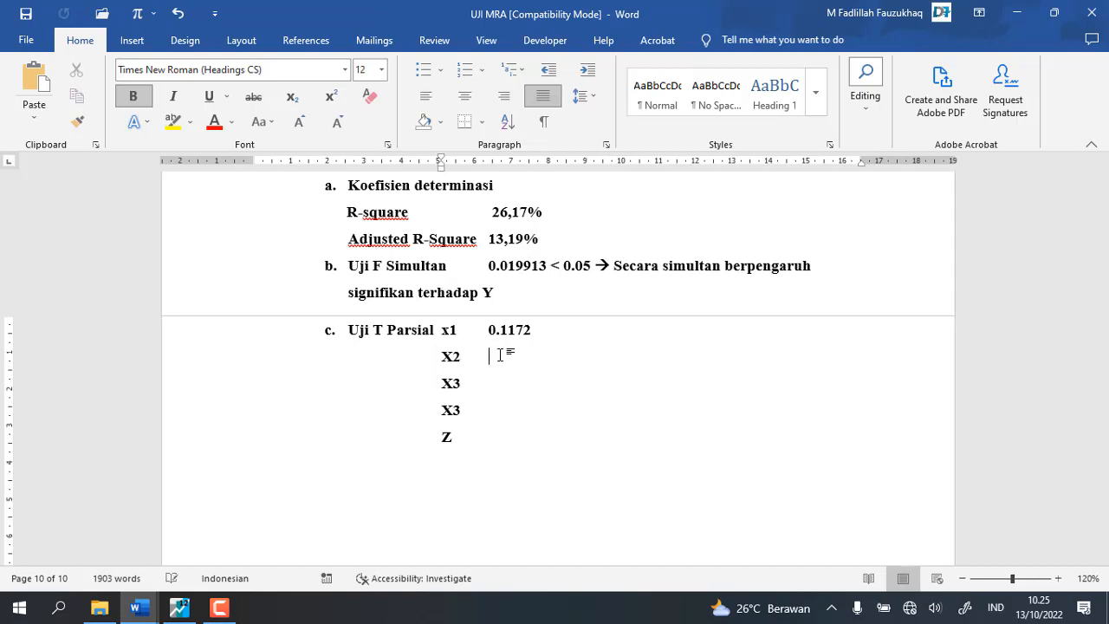
{"action": "right_click", "coordinate": [502, 355]}
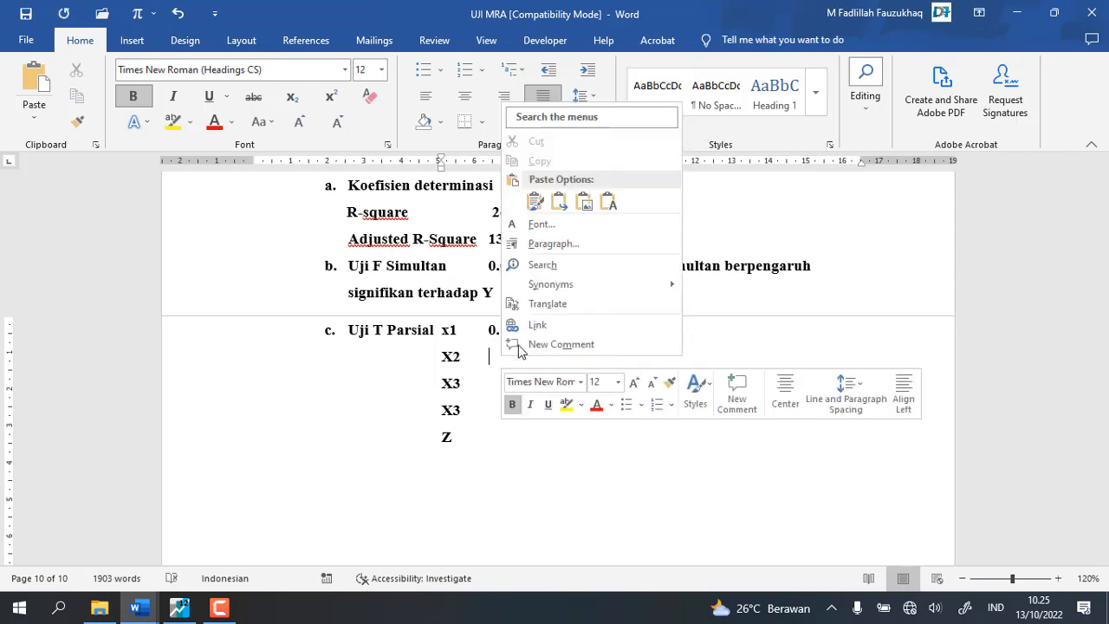
{"action": "left_click", "coordinate": [620, 207]}
Step: Copy the X3, X4 and Z probabilities (0.0145, 0.0027 and 0.0347) together from the Persamaan I regression table
{"action": "scroll", "coordinate": [607, 217], "scroll_direction": "up", "scroll_amount": 15}
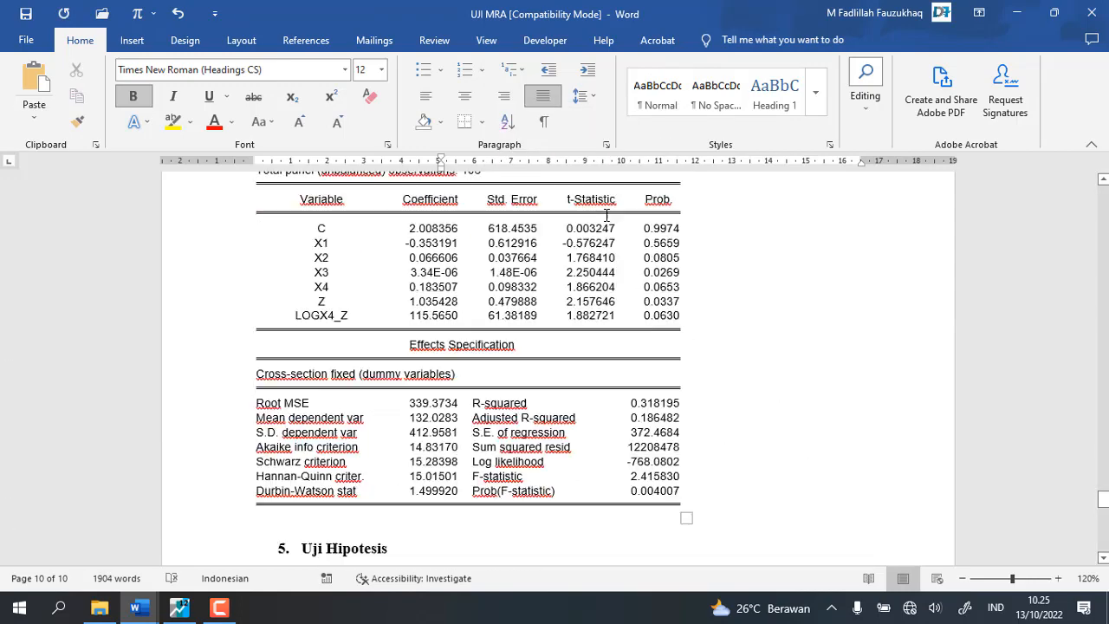
{"action": "scroll", "coordinate": [605, 215], "scroll_direction": "up", "scroll_amount": 20}
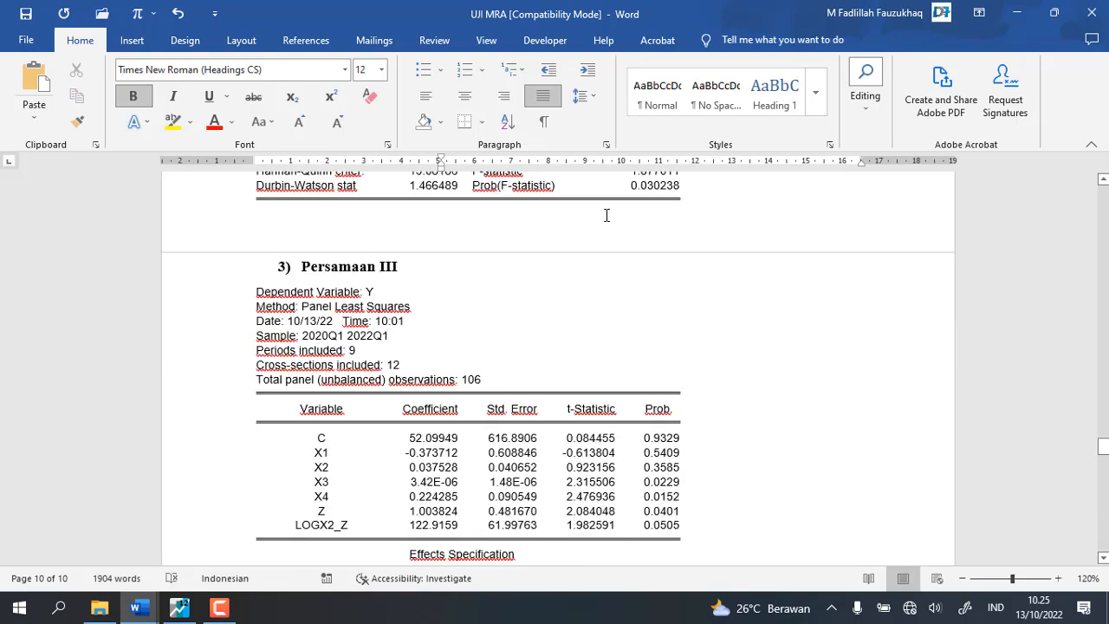
{"action": "scroll", "coordinate": [604, 215], "scroll_direction": "up", "scroll_amount": 7}
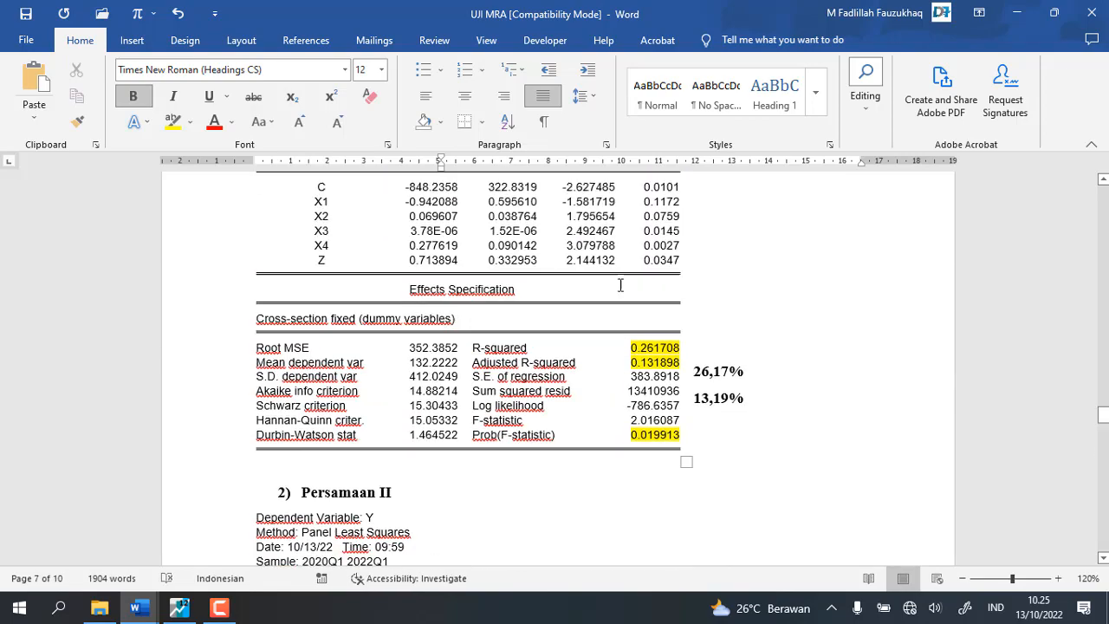
{"action": "left_click_drag", "start_coordinate": [683, 323], "coordinate": [647, 355]}
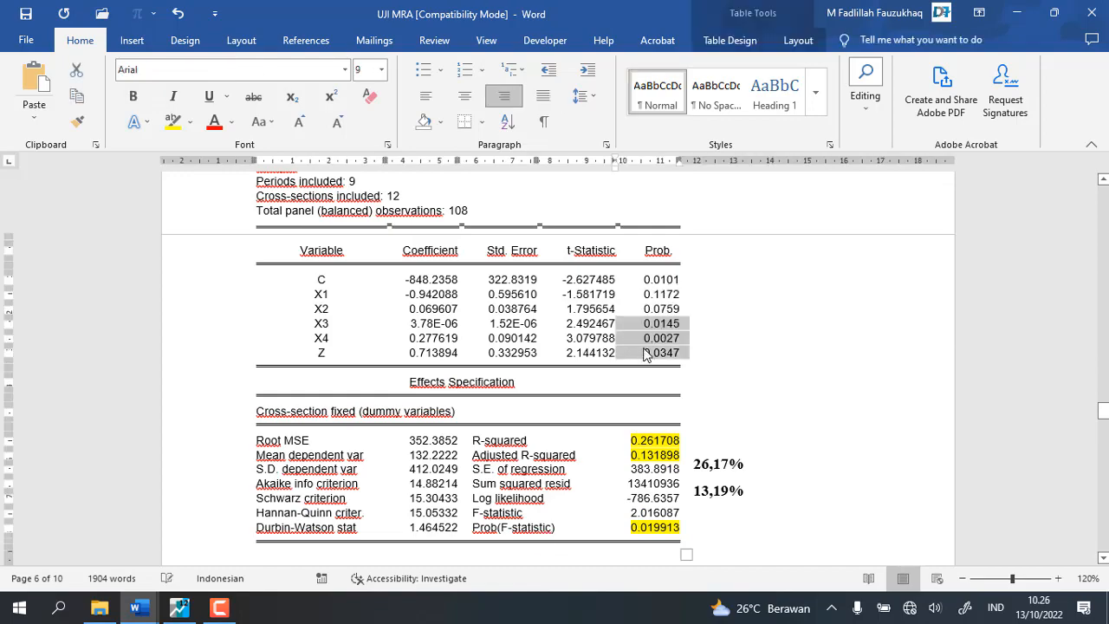
{"action": "right_click", "coordinate": [647, 354]}
{"action": "left_click", "coordinate": [683, 154]}
Step: Paste the three copied probabilities as text only, starting beside the first X3 label under Uji T Parsial
{"action": "scroll", "coordinate": [597, 431], "scroll_direction": "down", "scroll_amount": 20}
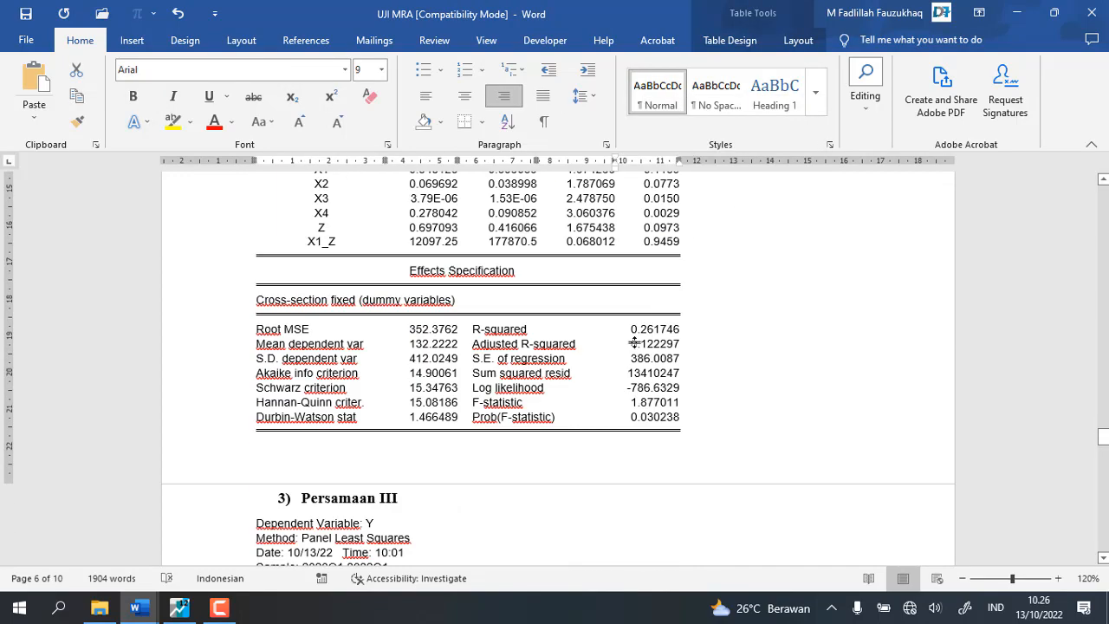
{"action": "scroll", "coordinate": [598, 431], "scroll_direction": "down", "scroll_amount": 20}
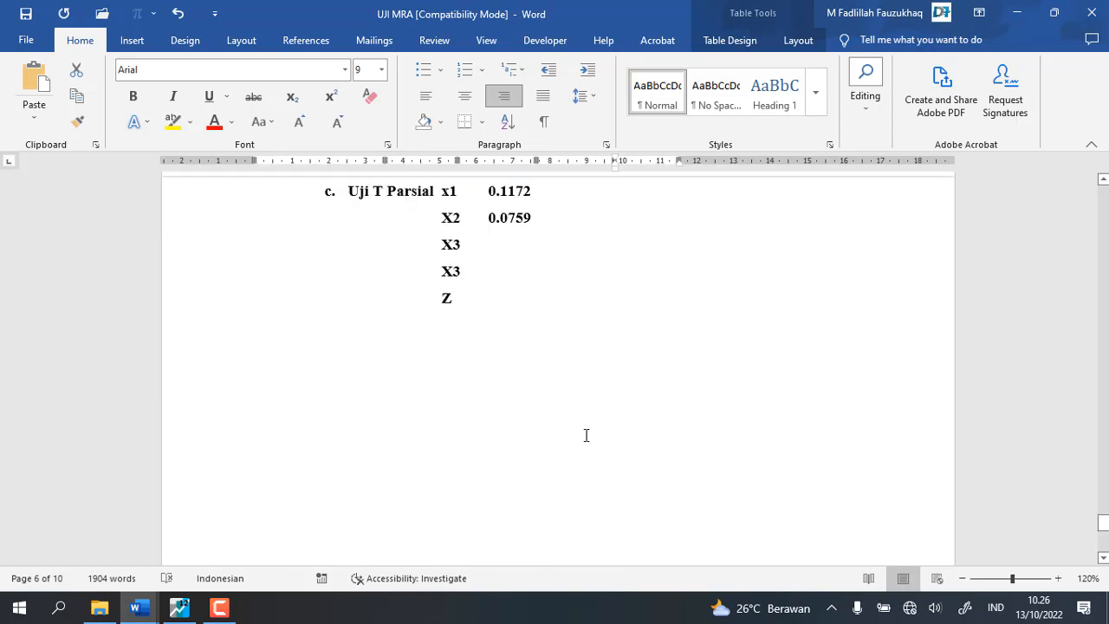
{"action": "left_click", "coordinate": [515, 248]}
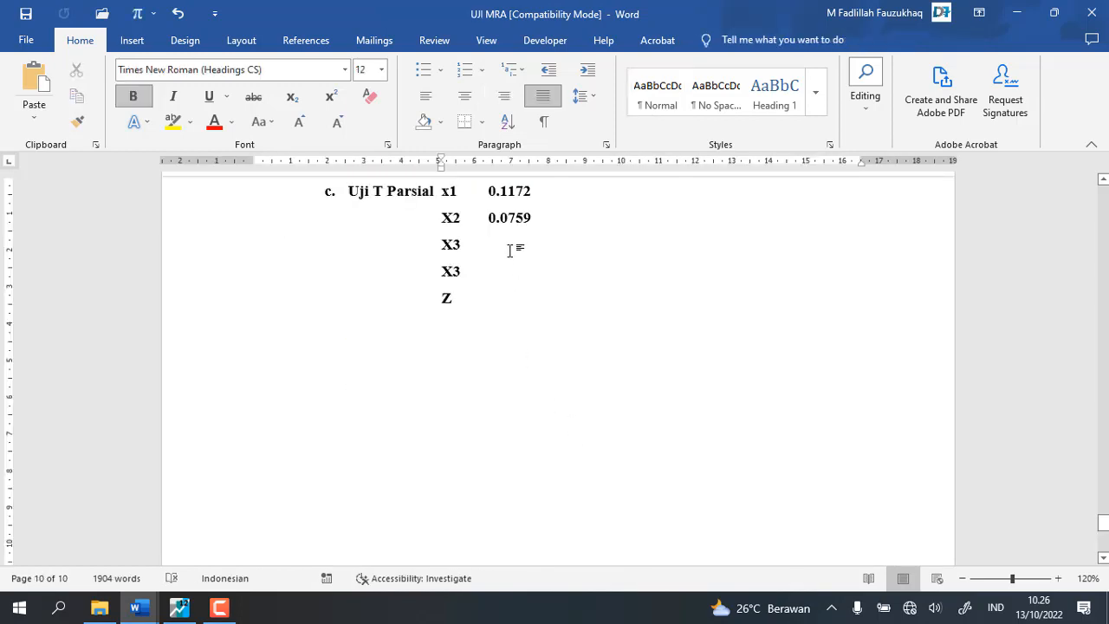
{"action": "right_click", "coordinate": [511, 249]}
{"action": "left_click", "coordinate": [619, 350]}
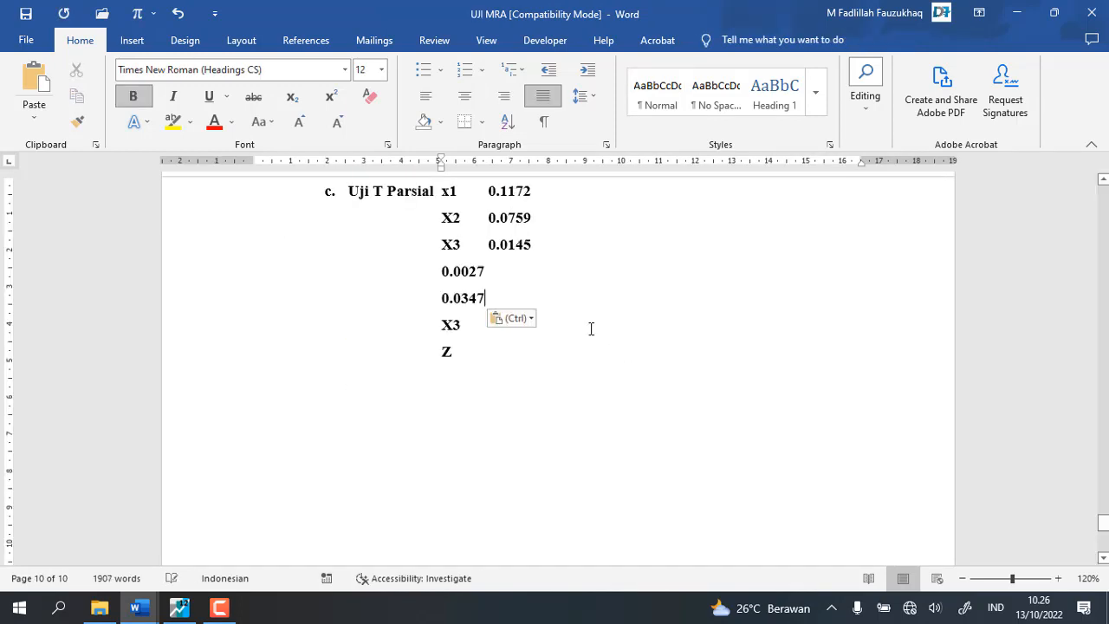
Step: Indent the 0.0027 and 0.0347 lines to align with the probability values above them
{"action": "left_click", "coordinate": [429, 271]}
{"action": "key", "text": "Tab"}
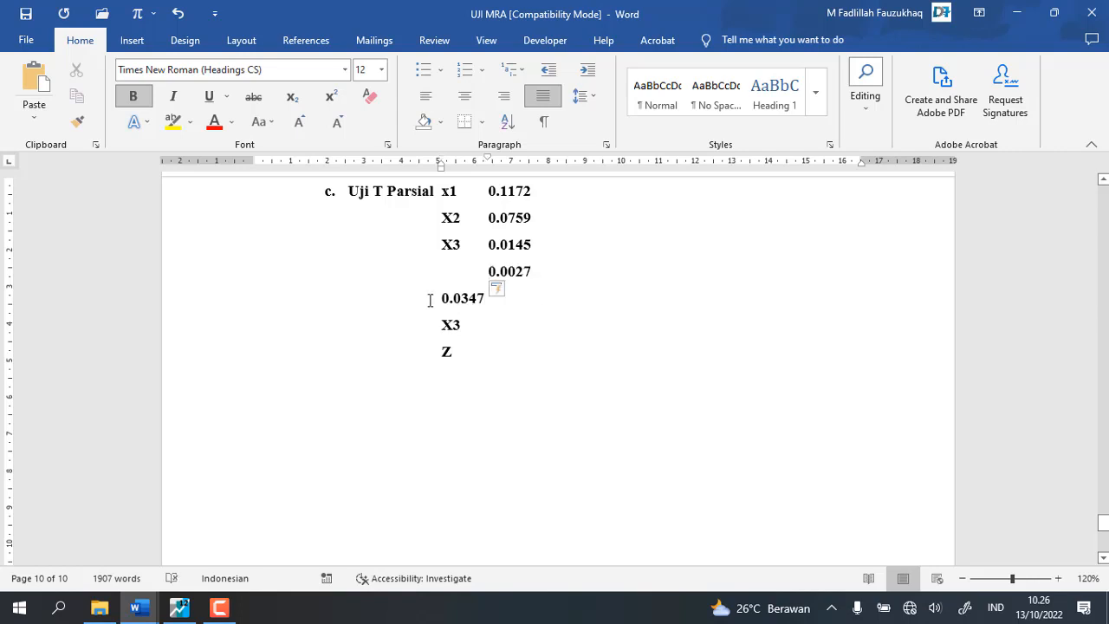
{"action": "left_click", "coordinate": [430, 298]}
{"action": "key", "text": "Tab"}
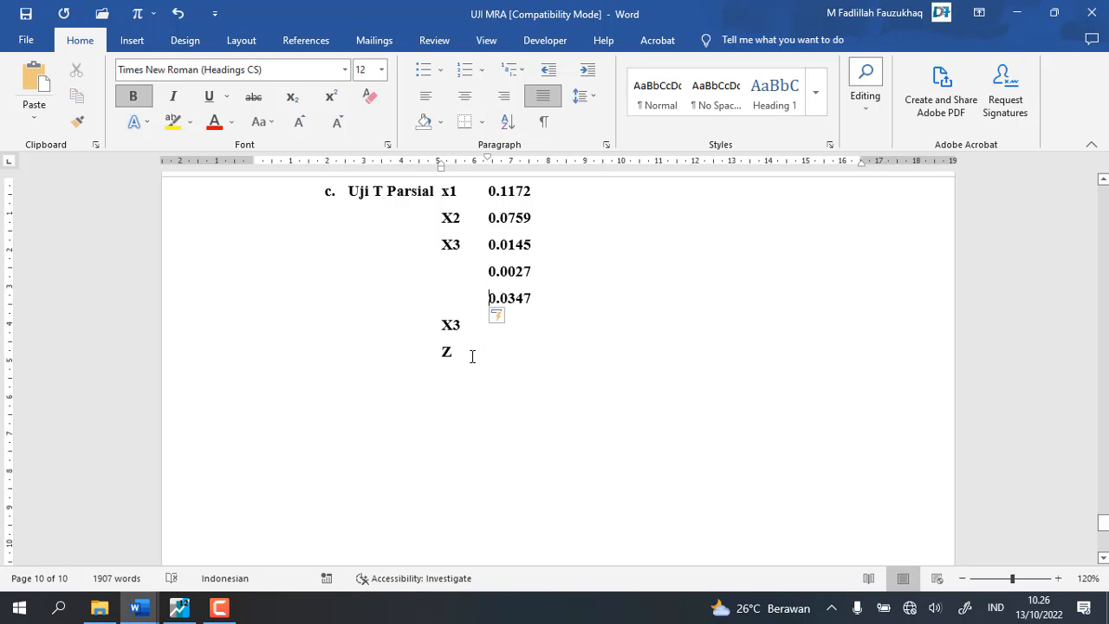
Step: Cut the leftover X3 and Z lines below 0.0347, try pasting them before 0.0027, and undo the paste
{"action": "left_click_drag", "start_coordinate": [472, 356], "coordinate": [448, 327]}
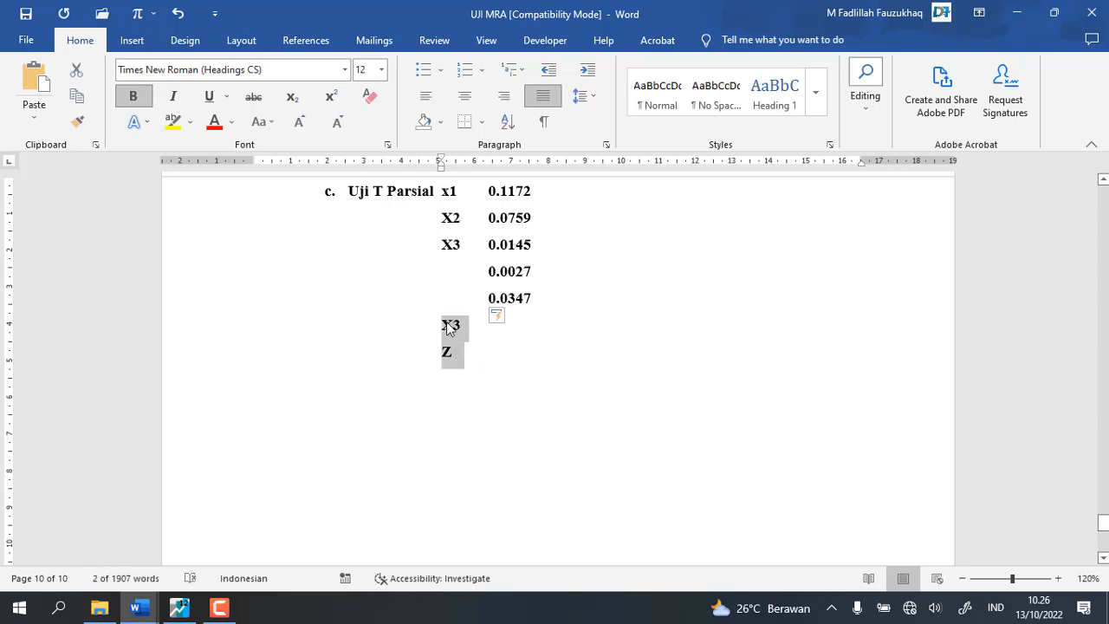
{"action": "key", "text": "BackSpace"}
{"action": "key", "text": "BackSpace"}
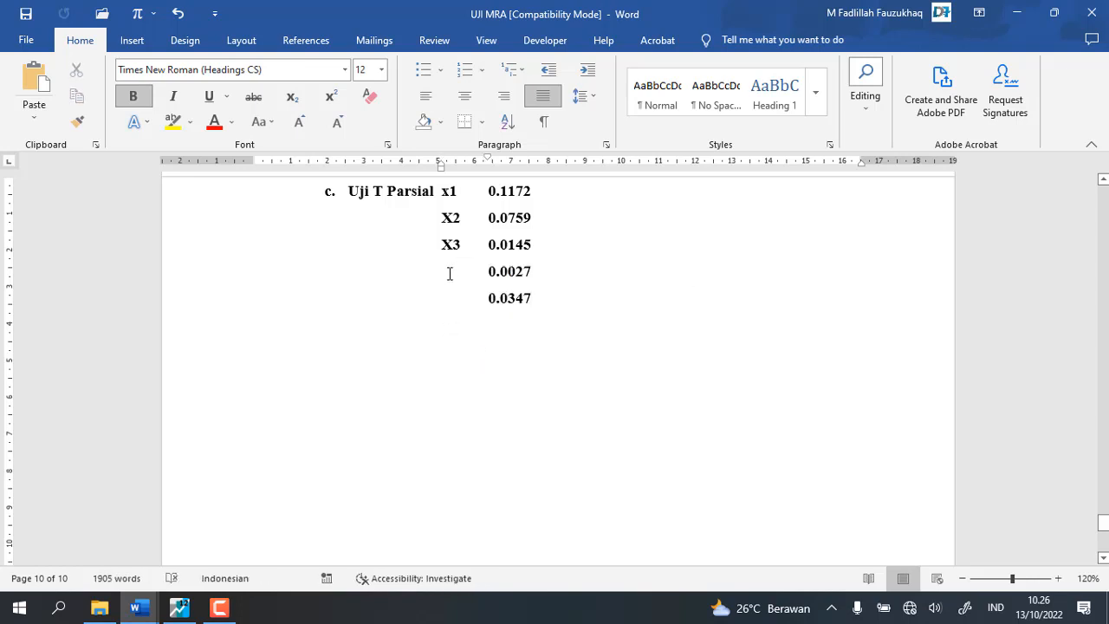
{"action": "key", "text": "ctrl+v"}
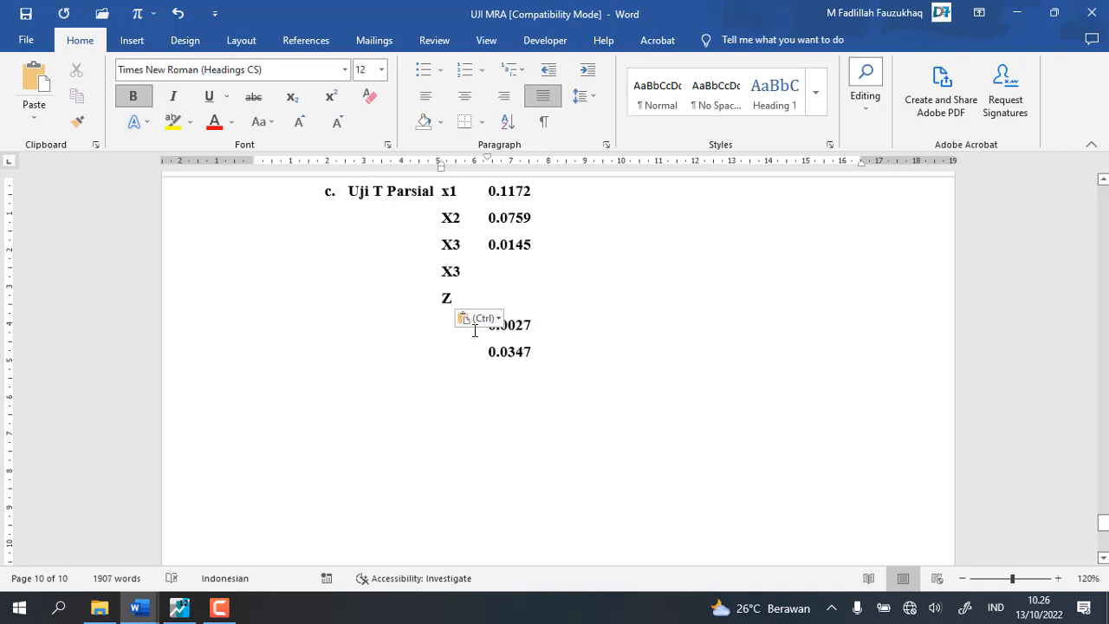
{"action": "key", "text": "ctrl+z"}
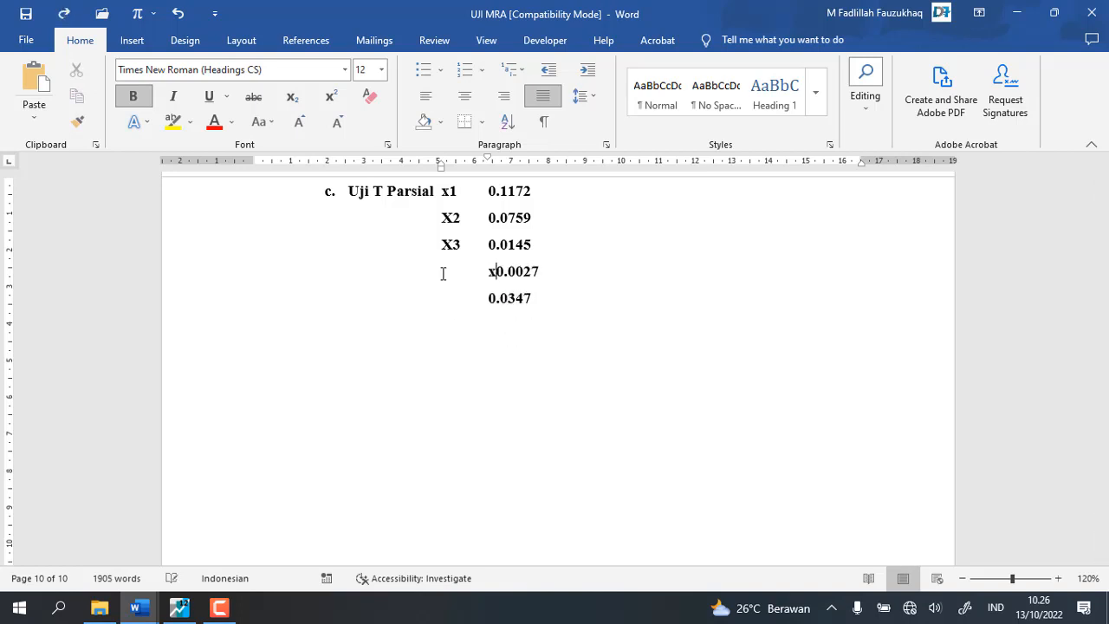
Step: Label the 0.0027 line under Uji T Parsial as X4, aligning the label and value with the lines above
{"action": "type", "text": "X3"}
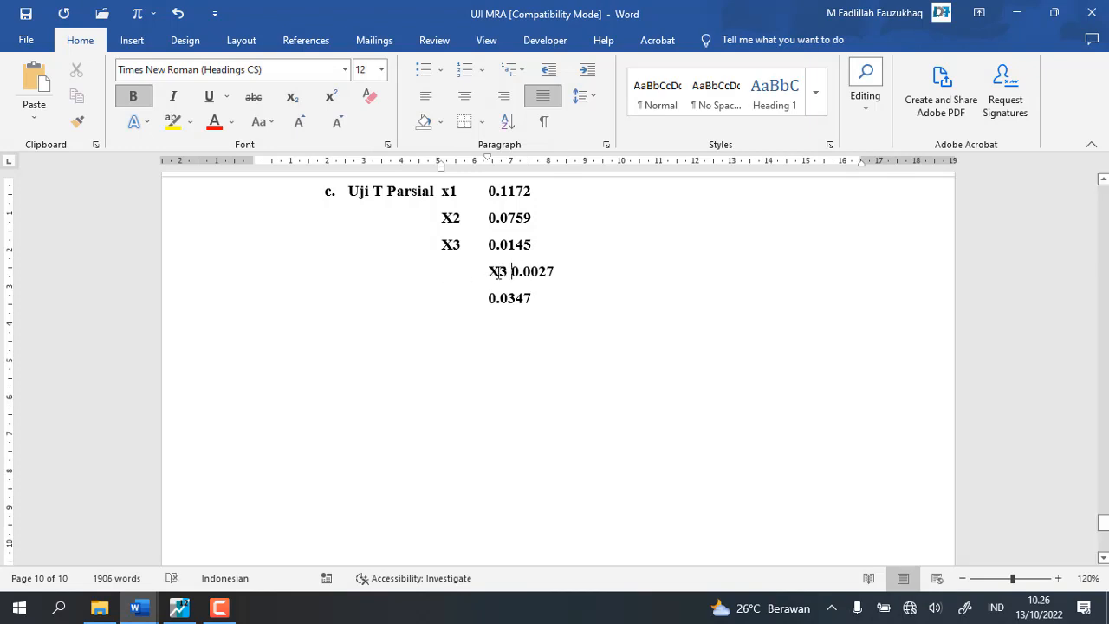
{"action": "key", "text": "ctrl+q"}
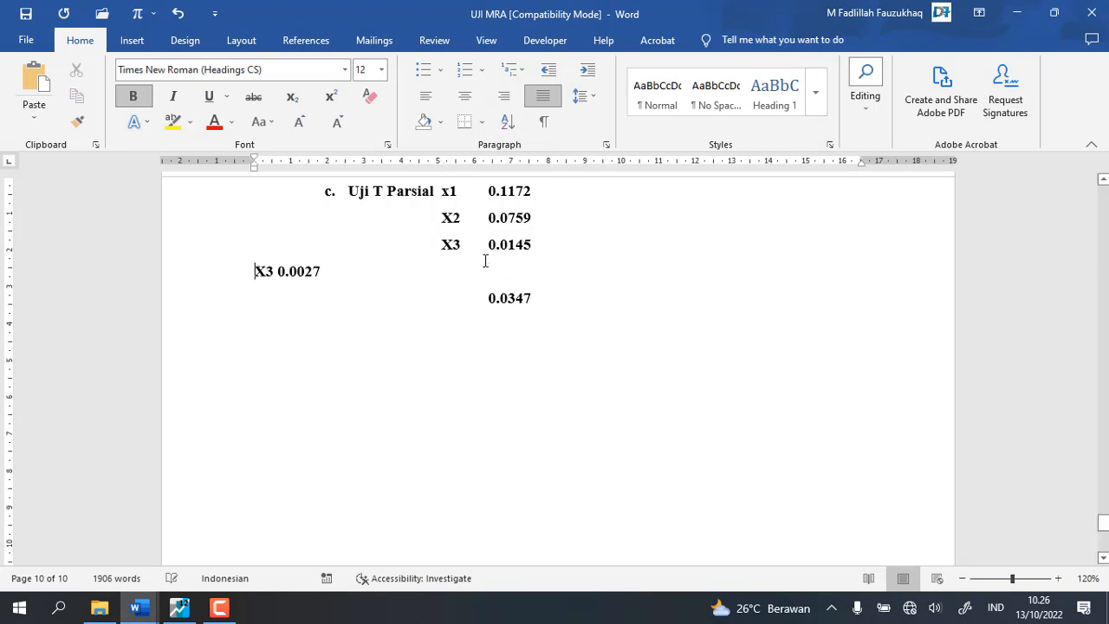
{"action": "key", "text": "Tab"}
{"action": "key", "text": "Tab"}
{"action": "key", "text": "Tab"}
{"action": "key", "text": "Tab"}
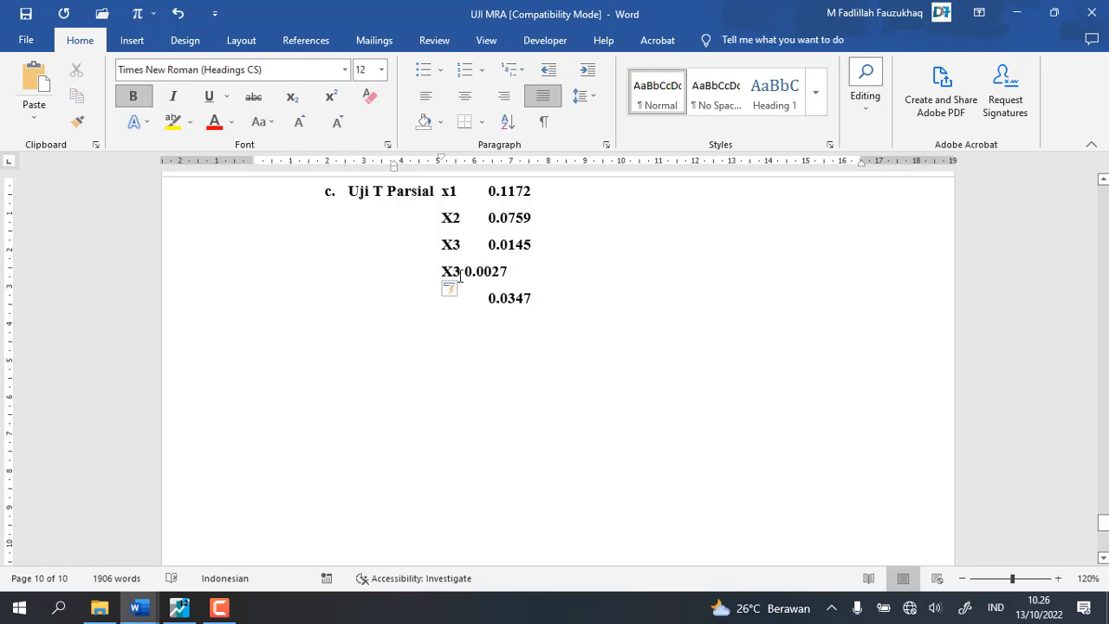
{"action": "left_click", "coordinate": [460, 274]}
{"action": "key", "text": "BackSpace"}
{"action": "type", "text": "4"}
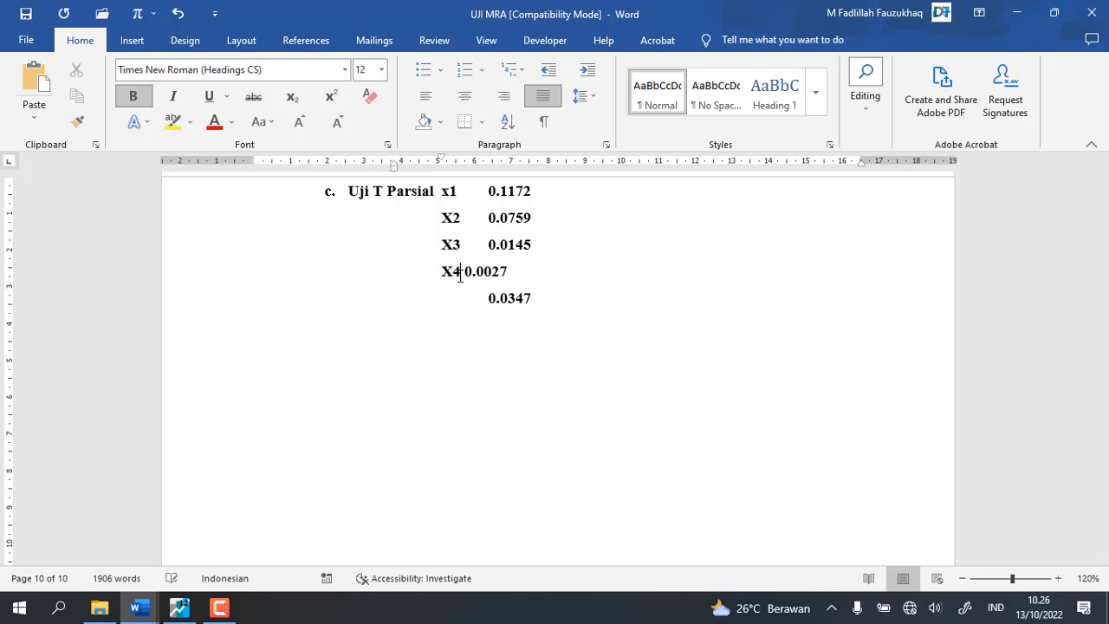
{"action": "key", "text": "Tab"}
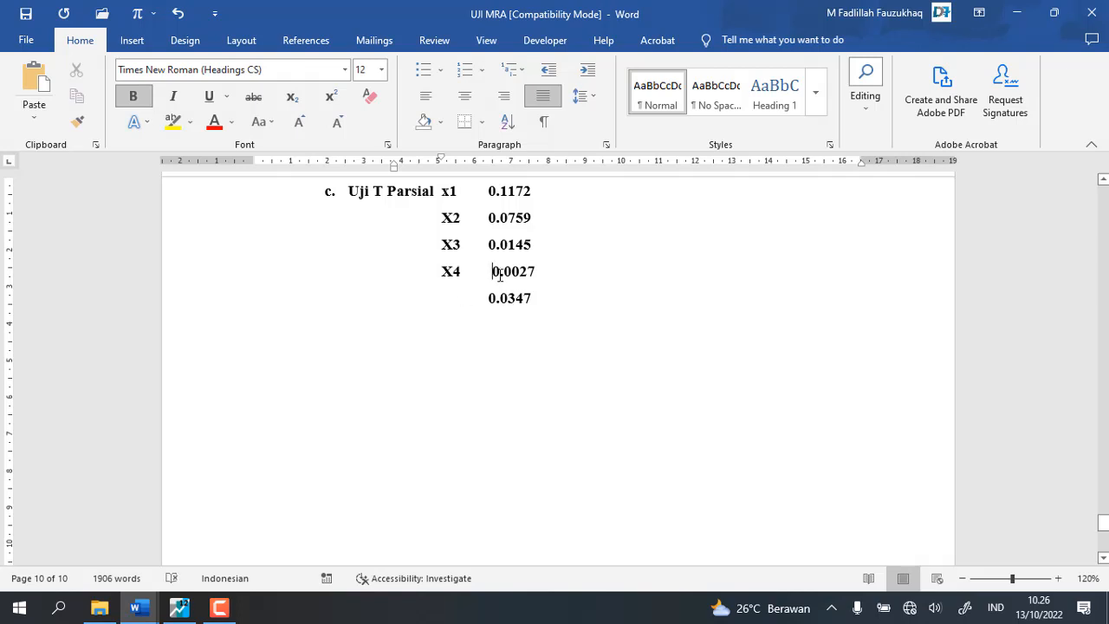
Step: Label the 0.0347 line as Z, aligning the label and value with the X4 line
{"action": "left_click", "coordinate": [480, 305]}
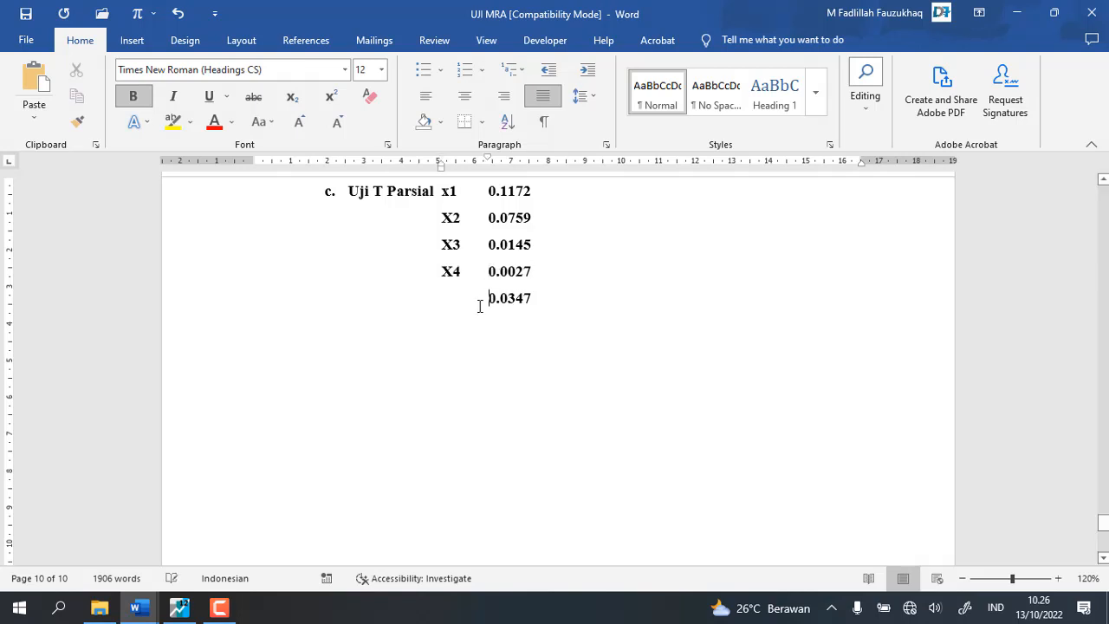
{"action": "type", "text": "z"}
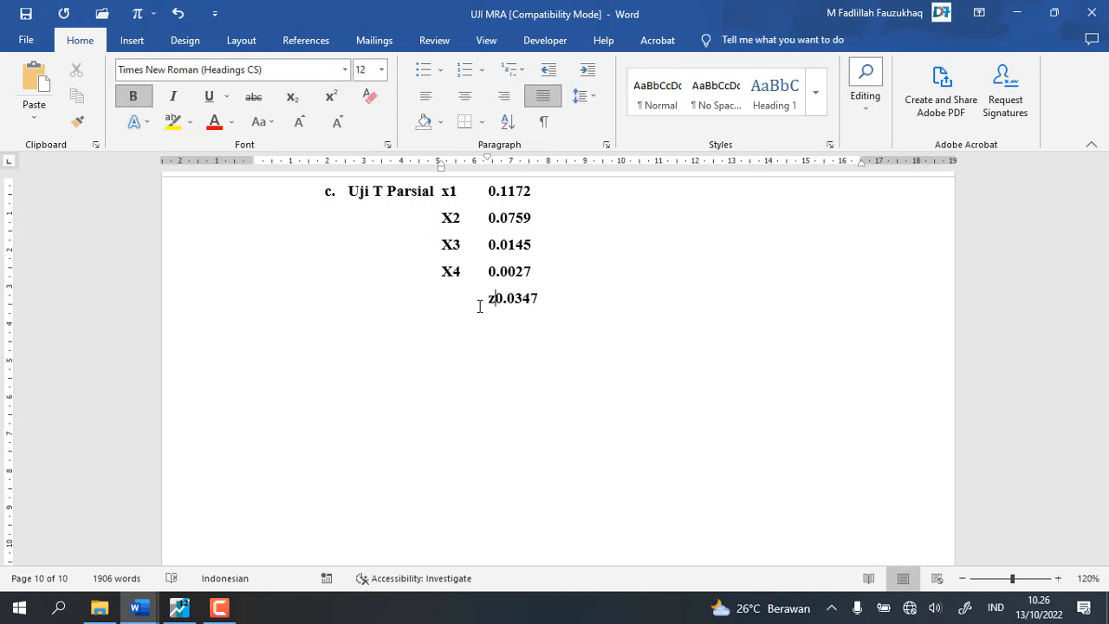
{"action": "key", "text": "Tab"}
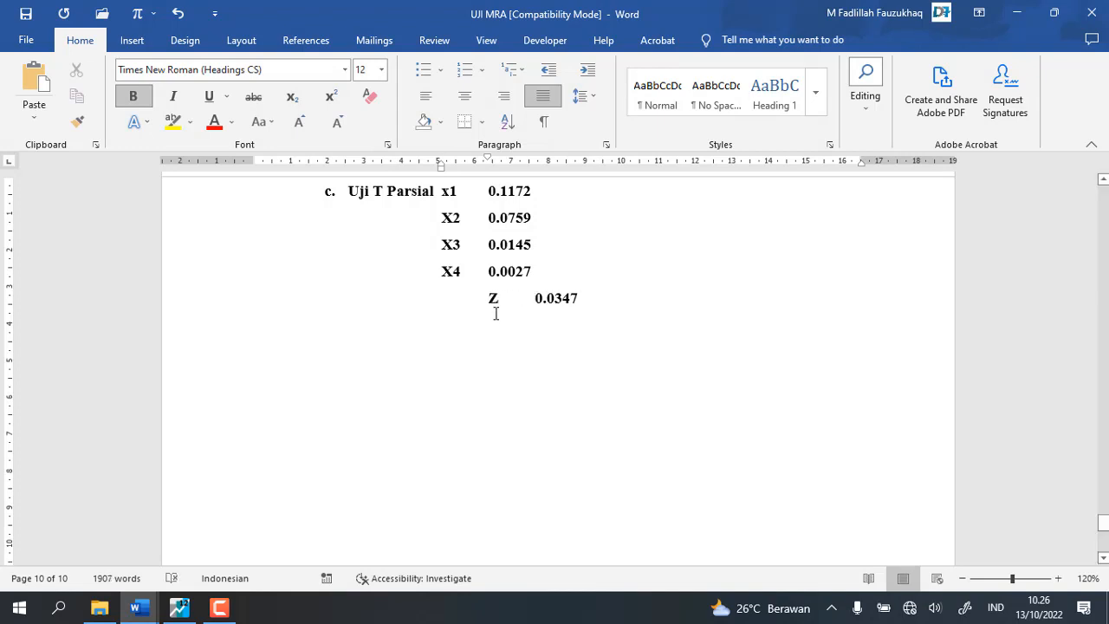
{"action": "key", "text": "BackSpace"}
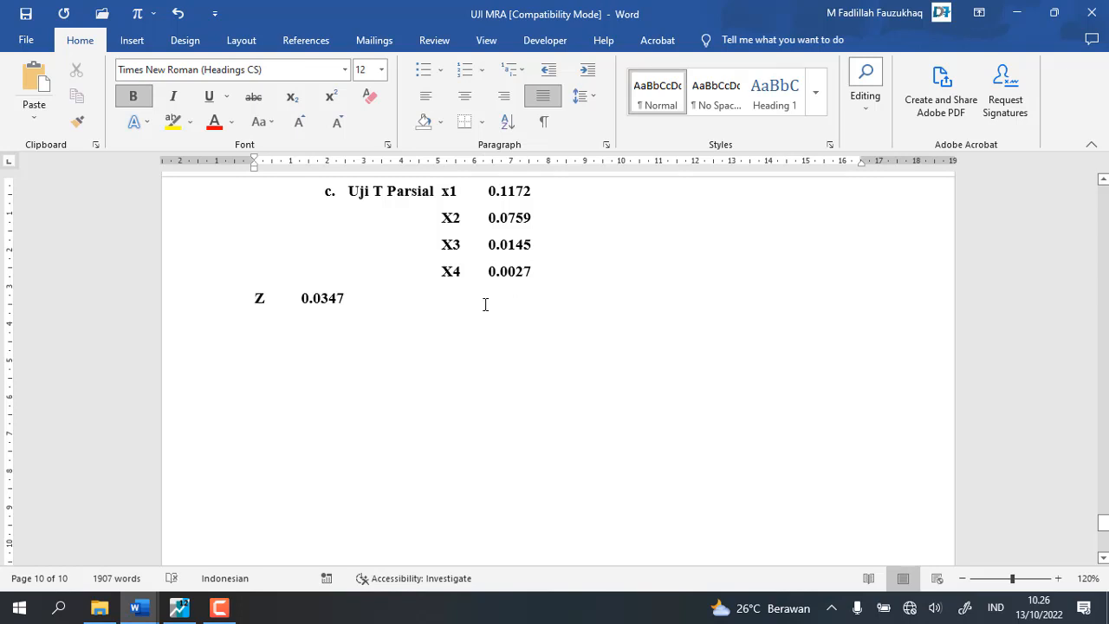
{"action": "key", "text": "Tab"}
{"action": "key", "text": "Tab"}
{"action": "key", "text": "Tab"}
{"action": "key", "text": "Tab"}
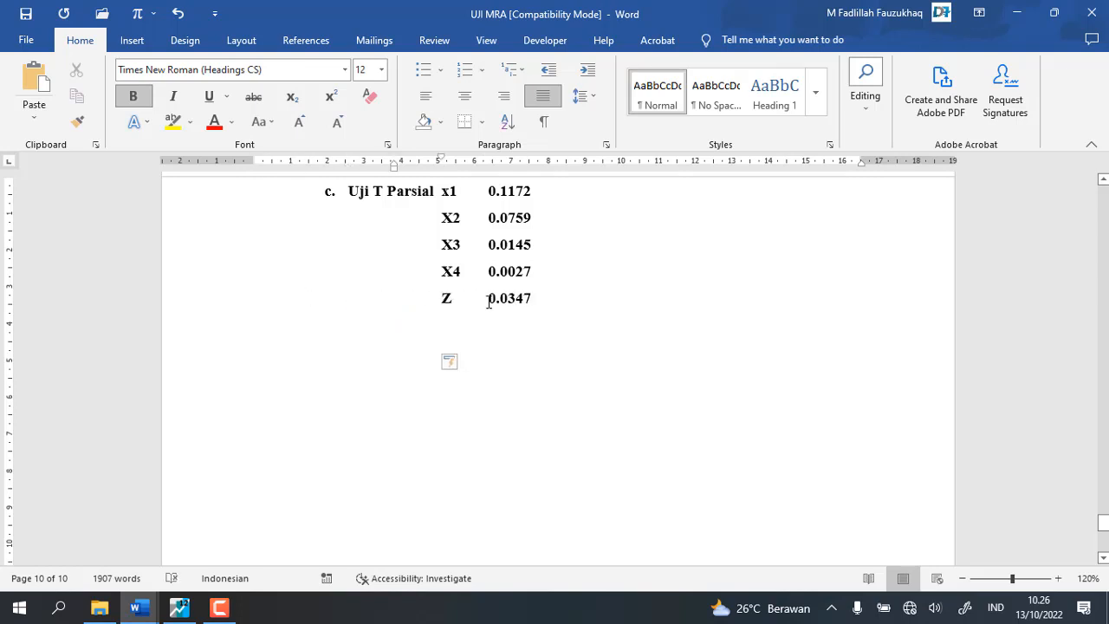
Step: Add the comparison "> 0.05" after the x1 and X2 probabilities under Uji T Parsial
{"action": "scroll", "coordinate": [520, 312], "scroll_direction": "up", "scroll_amount": 2}
{"action": "left_click_drag", "start_coordinate": [531, 329], "coordinate": [487, 336]}
{"action": "left_click", "coordinate": [555, 330]}
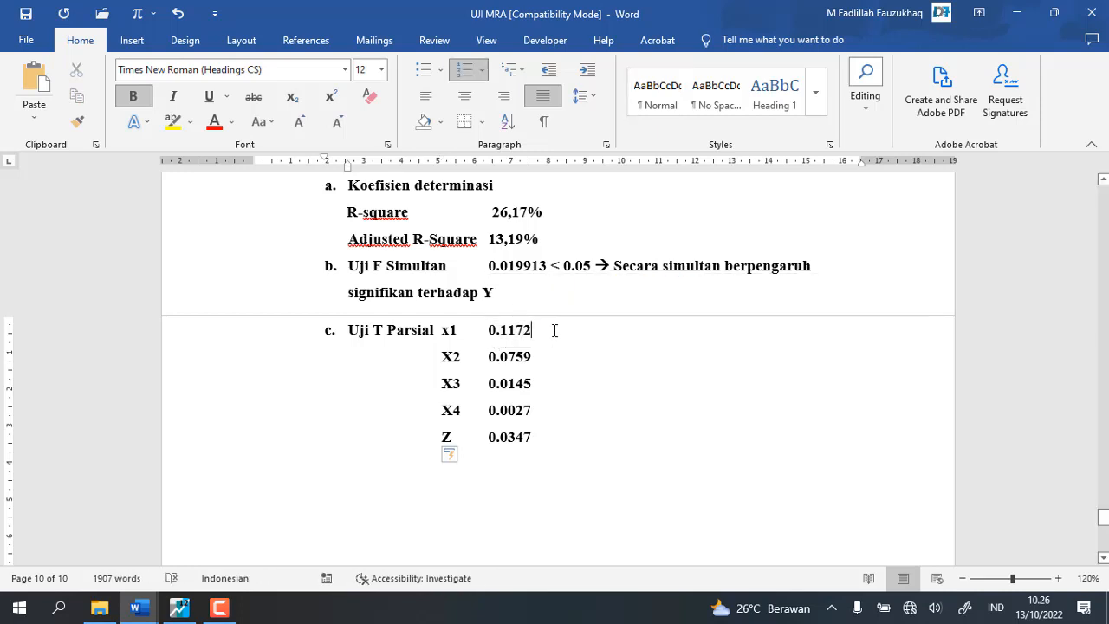
{"action": "type", "text": "<"}
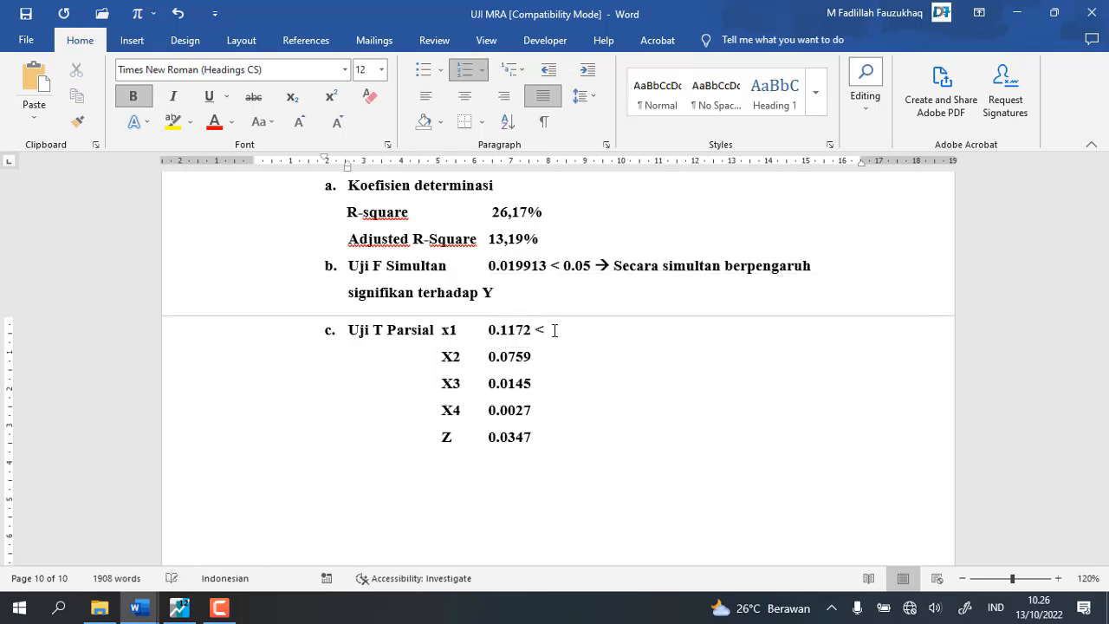
{"action": "key", "text": "BackSpace"}
{"action": "type", "text": "> 0.05"}
{"action": "key", "text": "Down"}
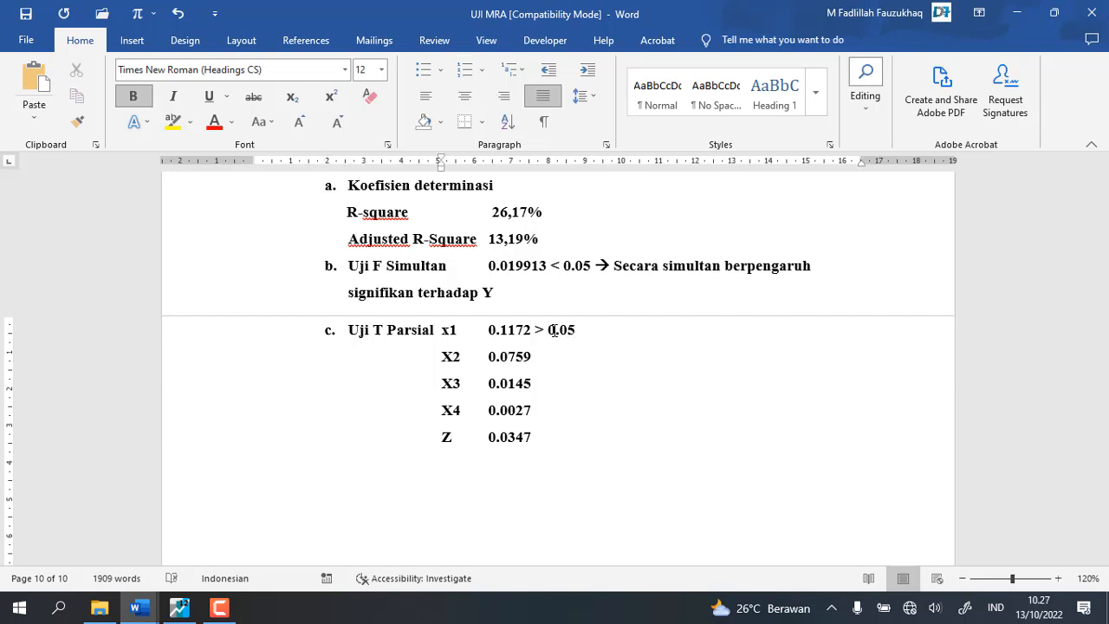
{"action": "type", "text": ">"}
Step: Add the comparison "< 0.05" after the X3, X4 and Z probabilities
{"action": "type", "text": "0.0145 "}
{"action": "type", "text": "< 0.05"}
{"action": "key", "text": "Down"}
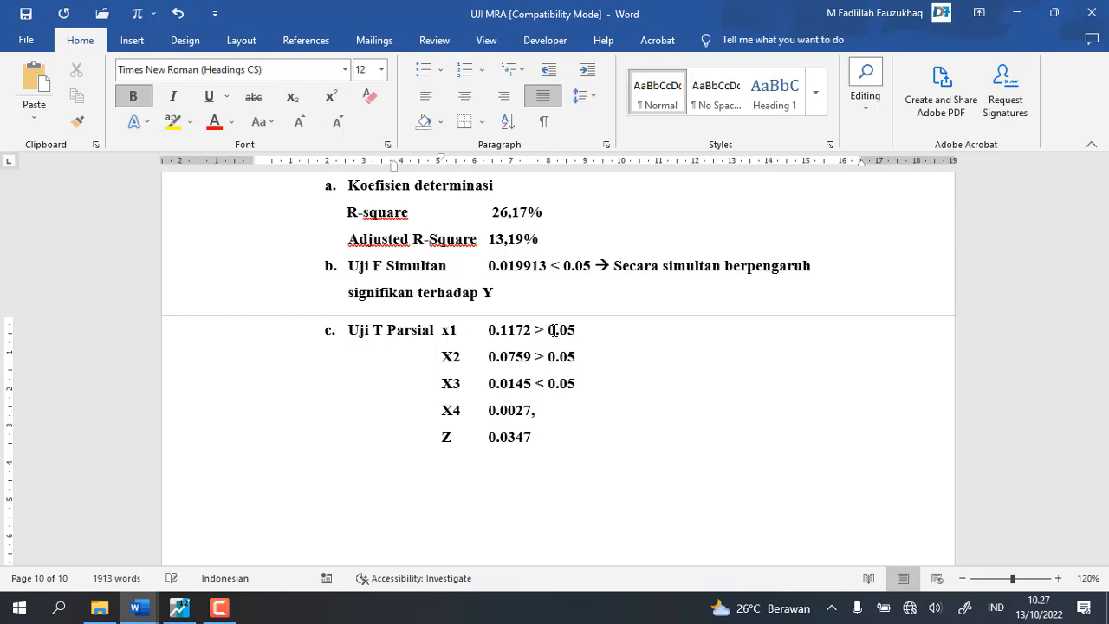
{"action": "key", "text": "BackSpace"}
{"action": "type", "text": "< 0.0505"}
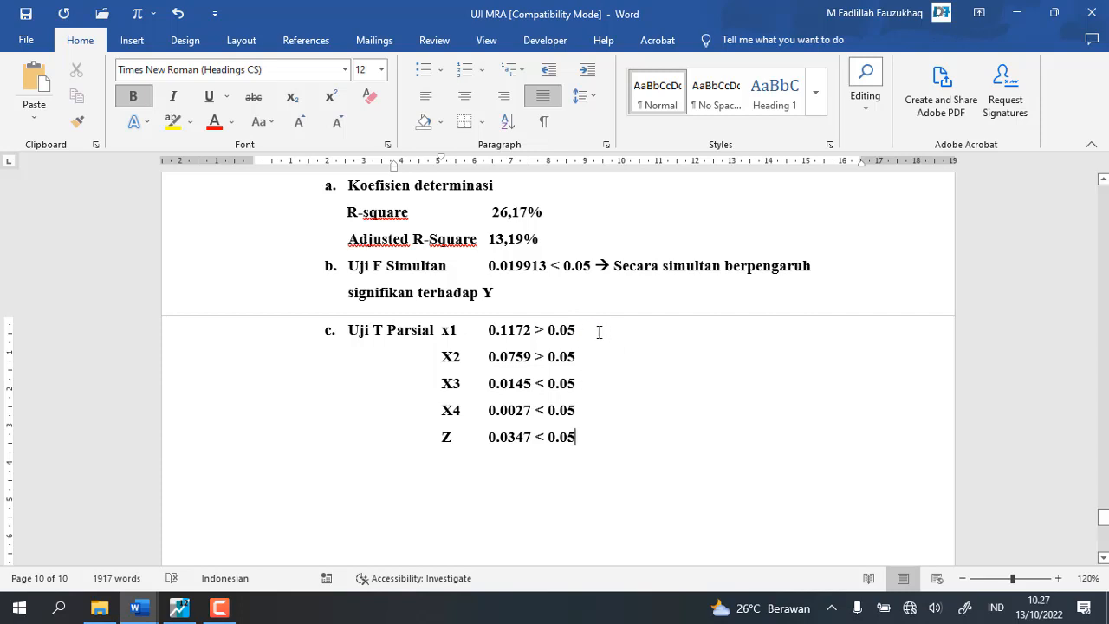
Step: Add the conclusion "berpengaruh signifikan" at the end of the X3 line
{"action": "left_click", "coordinate": [606, 389]}
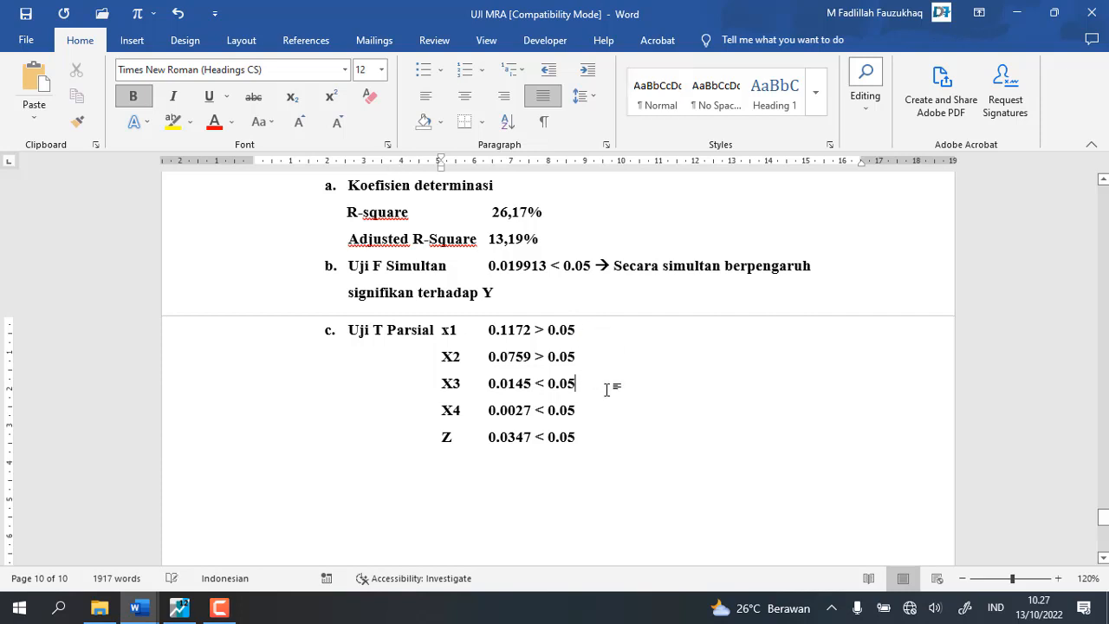
{"action": "type", "text": "berp"}
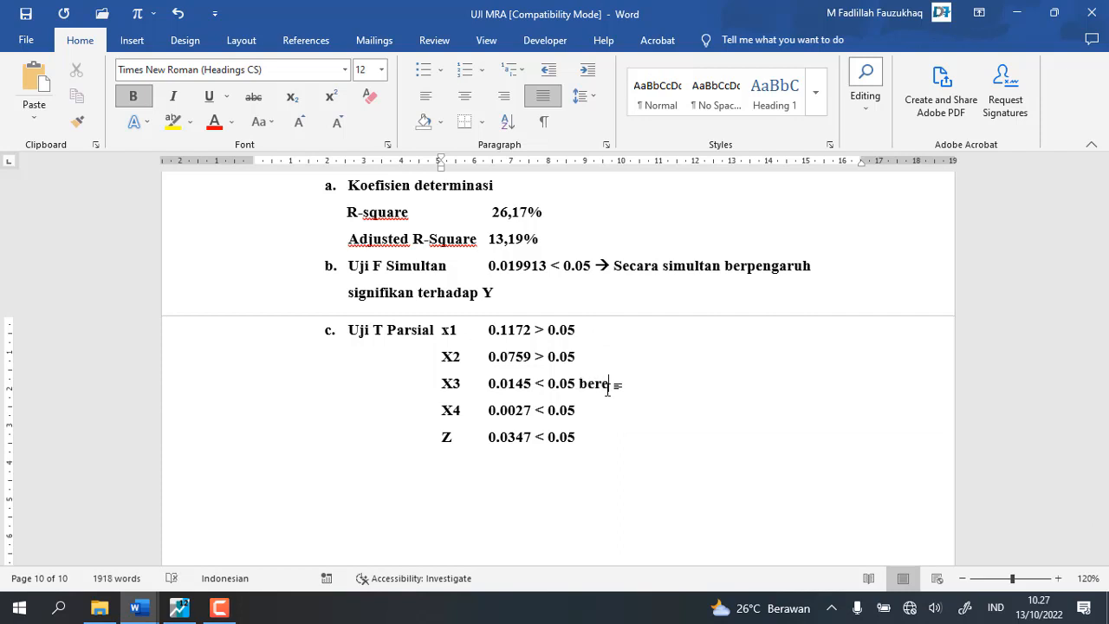
{"action": "type", "text": "e"}
{"action": "key", "text": "BackSpace"}
{"action": "type", "text": "pengaruh si"}
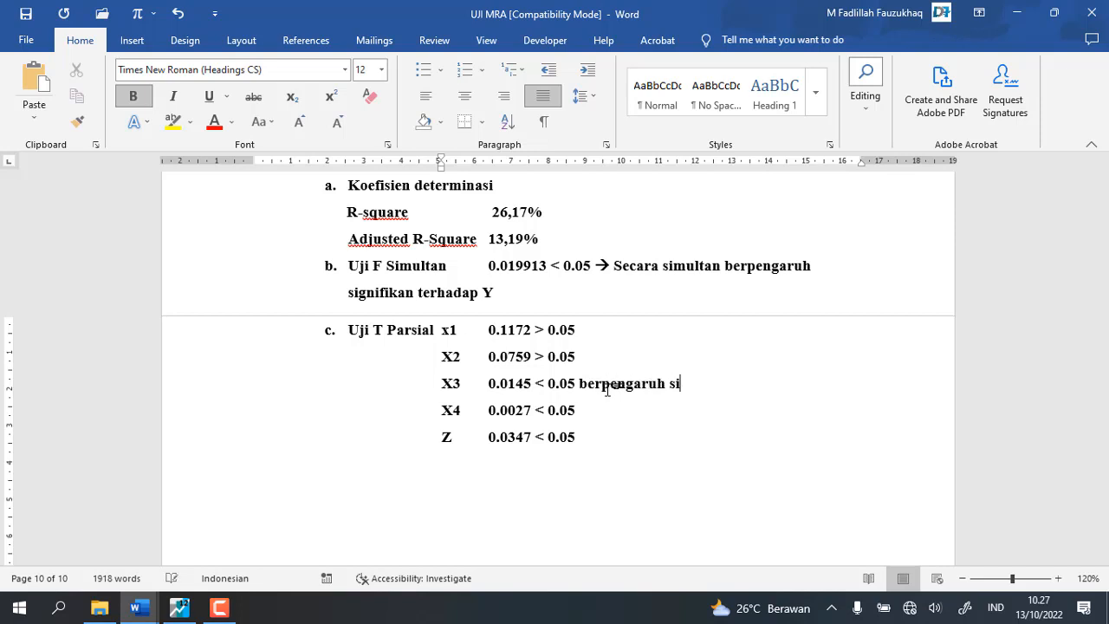
{"action": "type", "text": "gnifikan"}
Step: Add "berpengaruh signifikan" at the end of the X4 and Z lines, correcting the misspelled word in the X4 line
{"action": "key", "text": "Down"}
{"action": "type", "text": "be"}
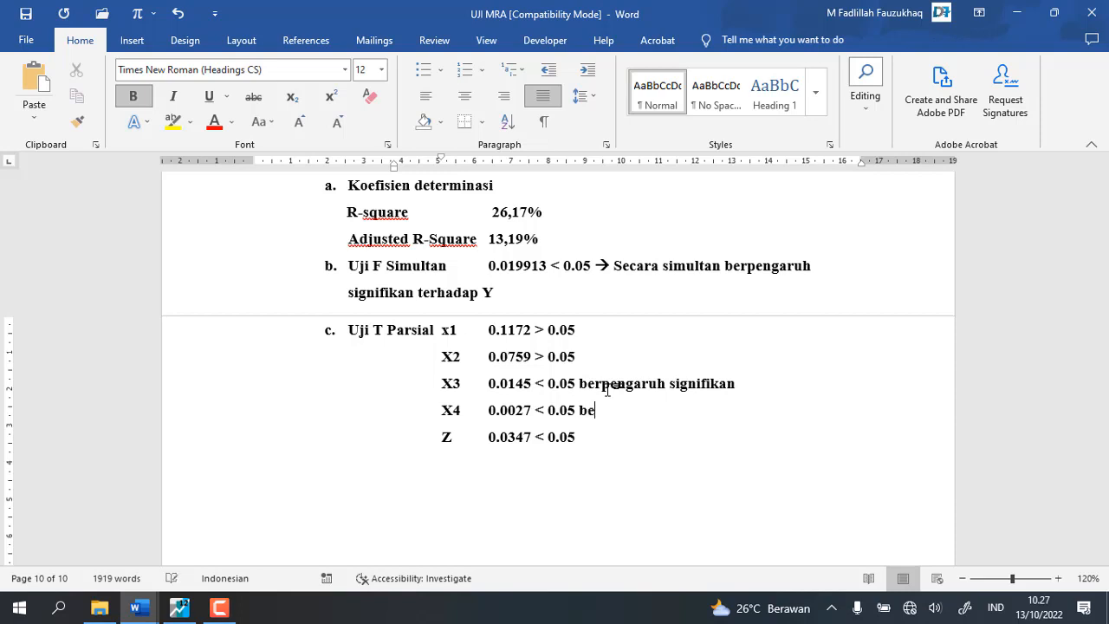
{"action": "type", "text": "rpengarh signifikan"}
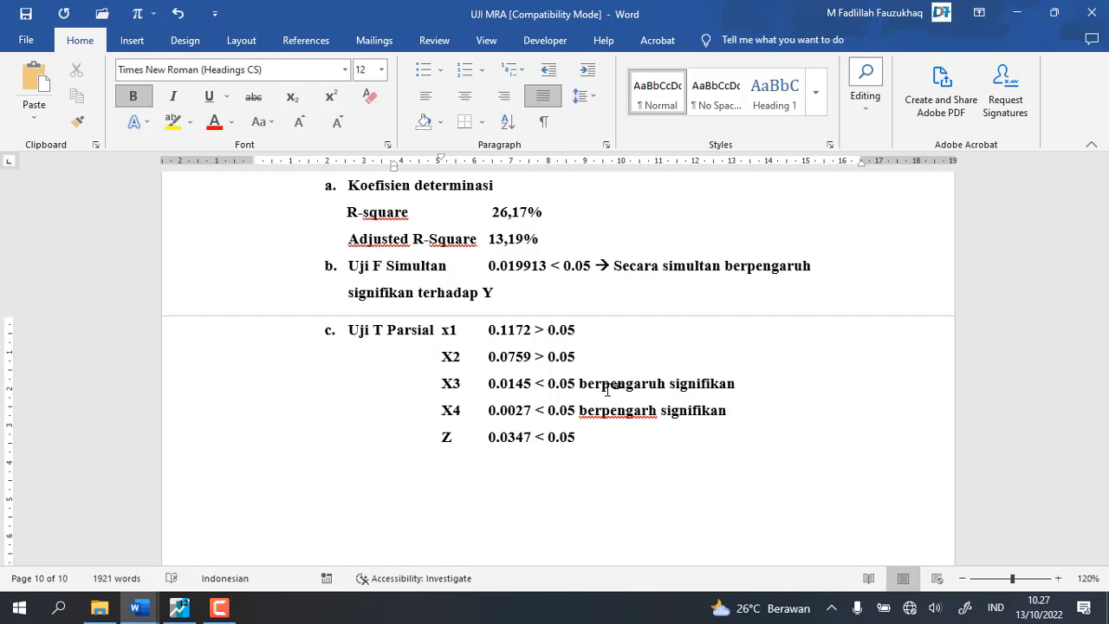
{"action": "type", "text": " berpengaruh sig"}
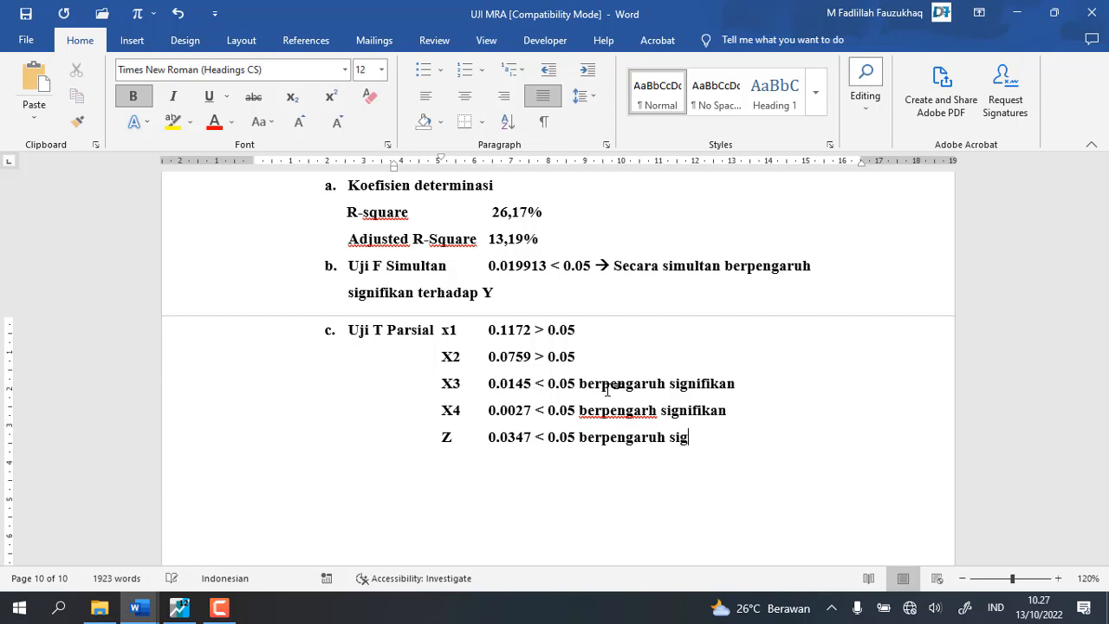
{"action": "type", "text": "nifikan "}
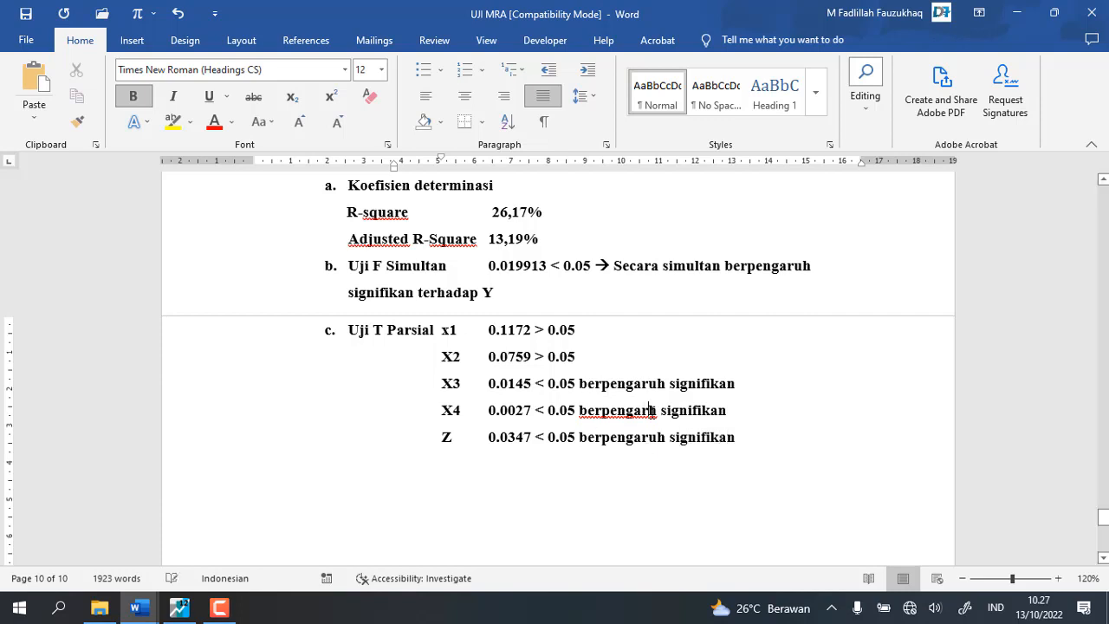
{"action": "type", "text": "u"}
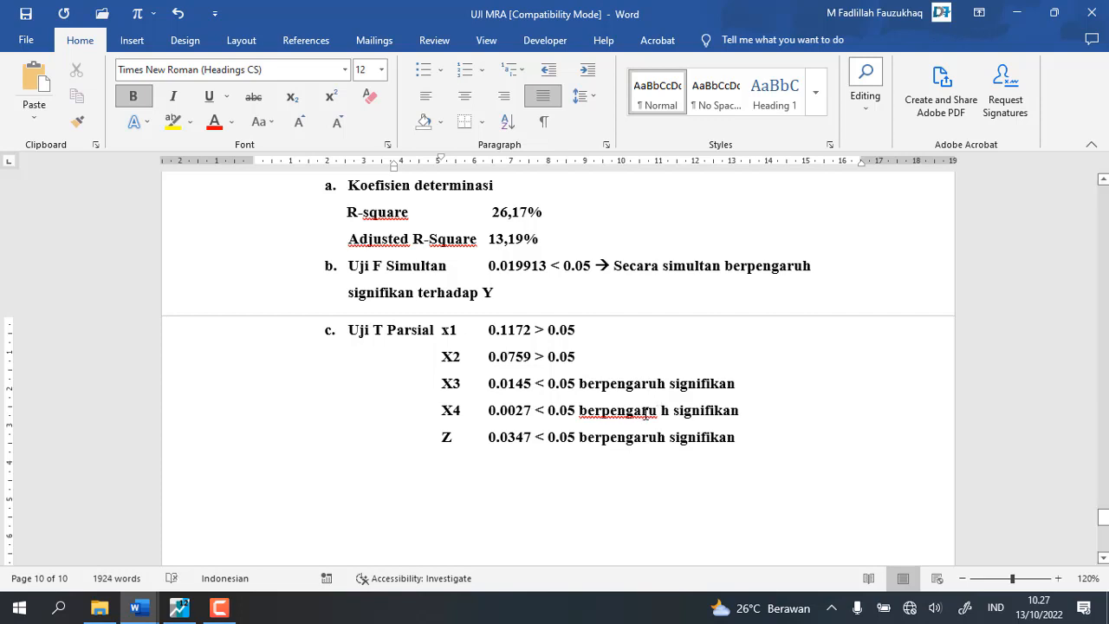
{"action": "key", "text": "BackSpace"}
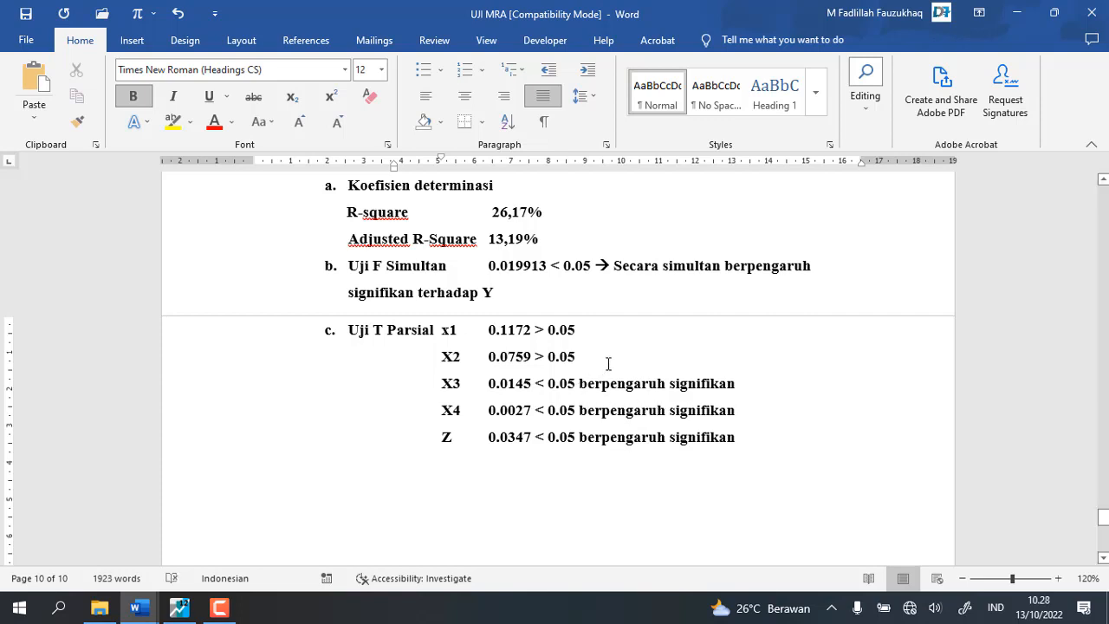
Step: Conclude the X2 and x1 lines with "tidak berpengaruh signifikan", reusing the "berpengaruh signifikan" text copied from the X3 line
{"action": "left_click_drag", "start_coordinate": [735, 384], "coordinate": [597, 400]}
{"action": "key", "text": "ctrl+c"}
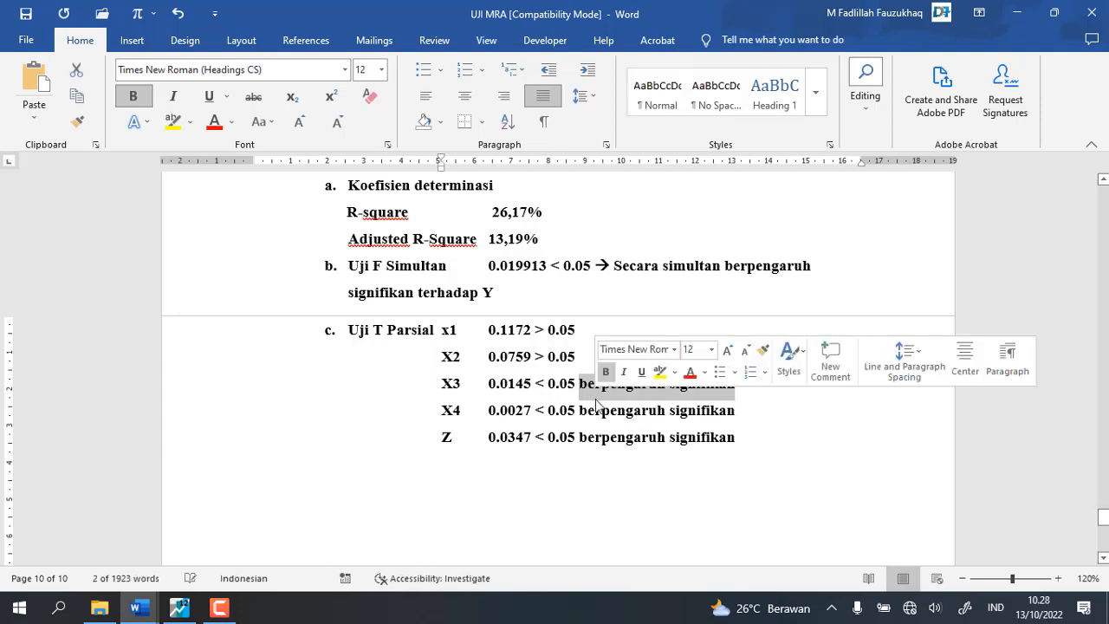
{"action": "left_click", "coordinate": [606, 362]}
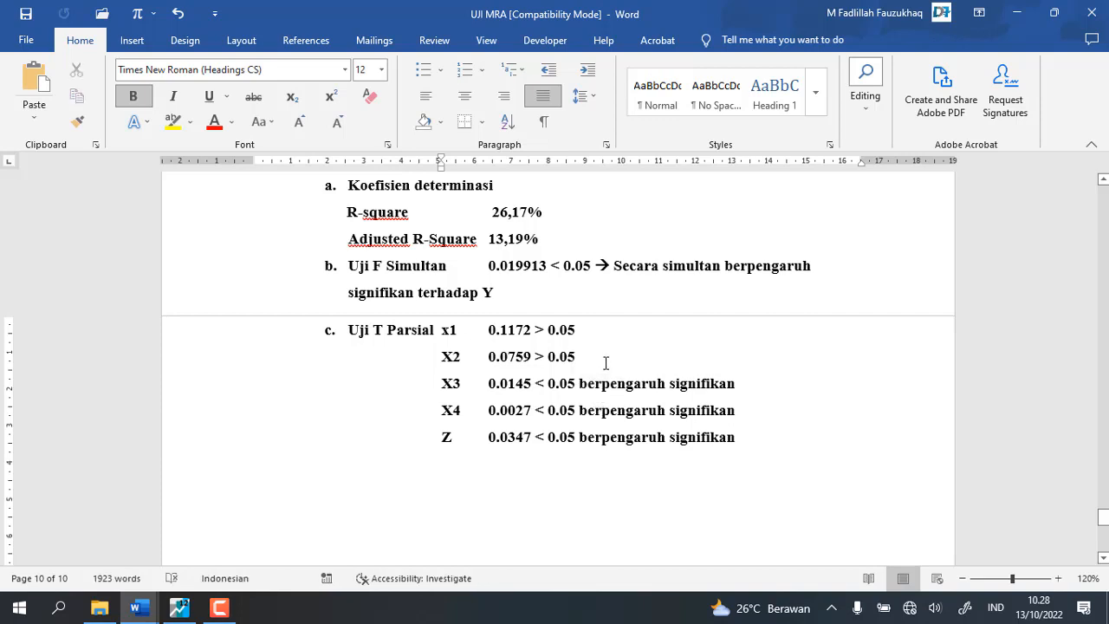
{"action": "type", "text": "tidak"}
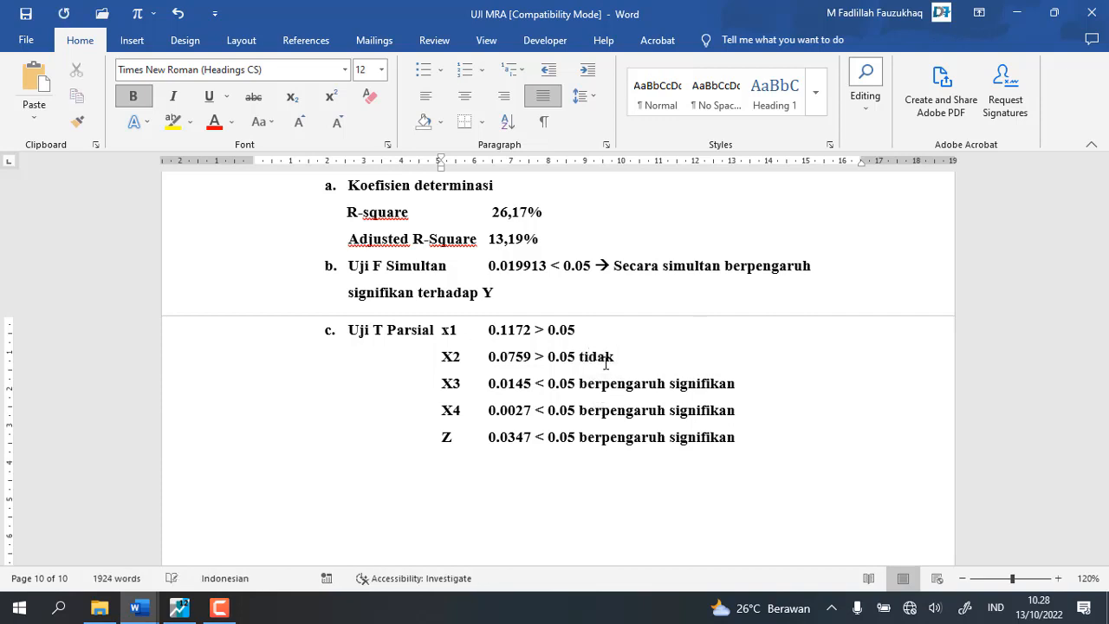
{"action": "key", "text": "ctrl+v"}
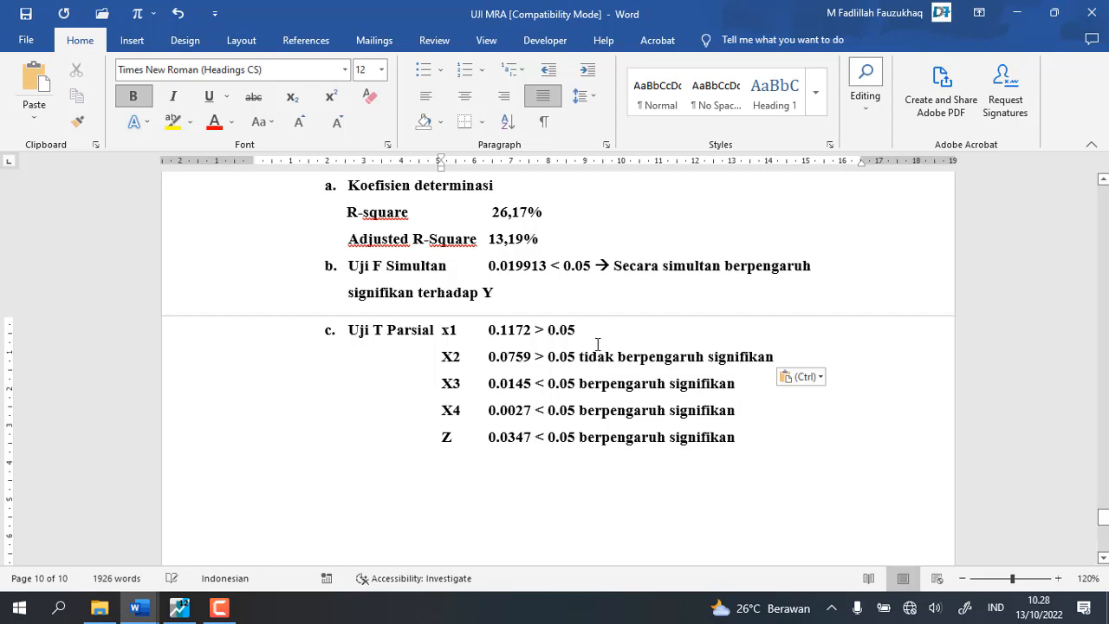
{"action": "left_click", "coordinate": [592, 334]}
{"action": "type", "text": "tidak"}
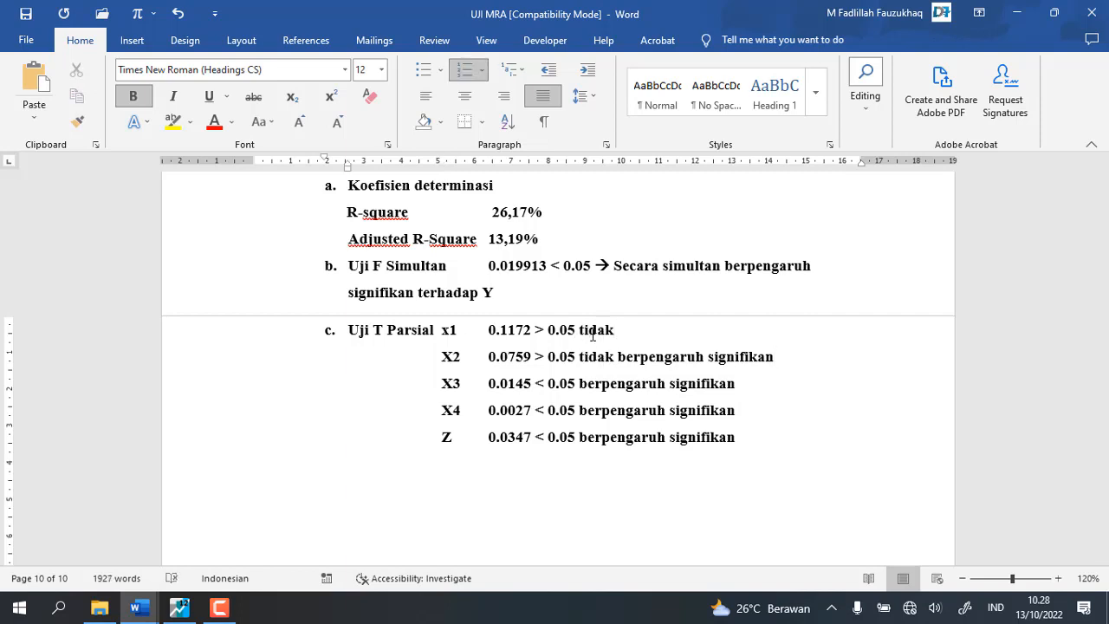
{"action": "key", "text": "ctrl+v"}
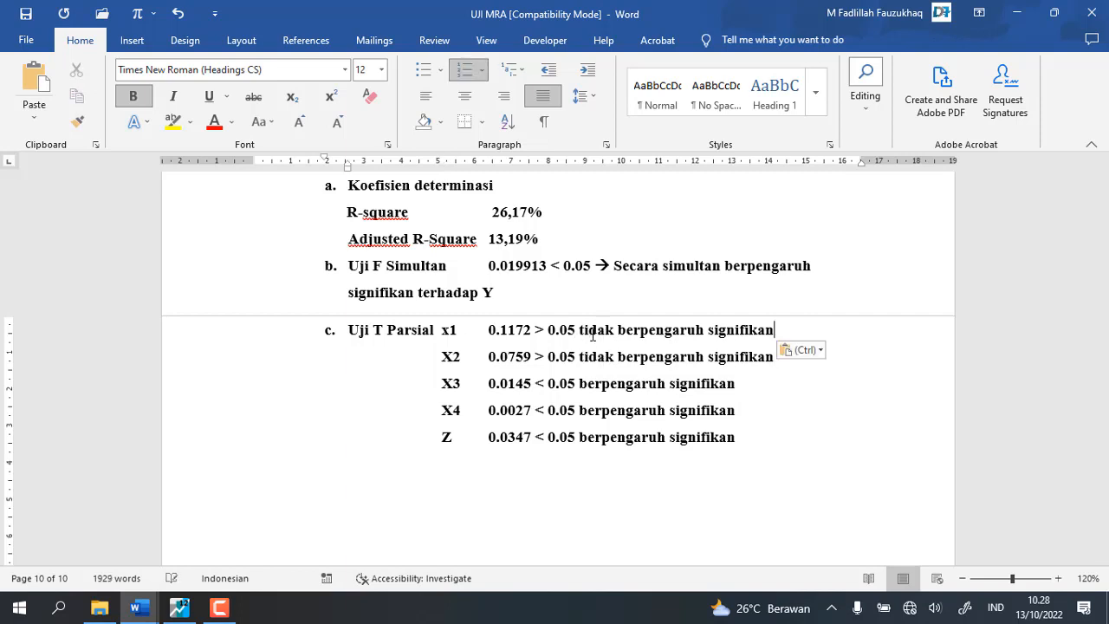
Step: Copy the whole Persamaan I section under Uji Hipotesis, from its heading through the Z line
{"action": "scroll", "coordinate": [606, 360], "scroll_direction": "down", "scroll_amount": 1}
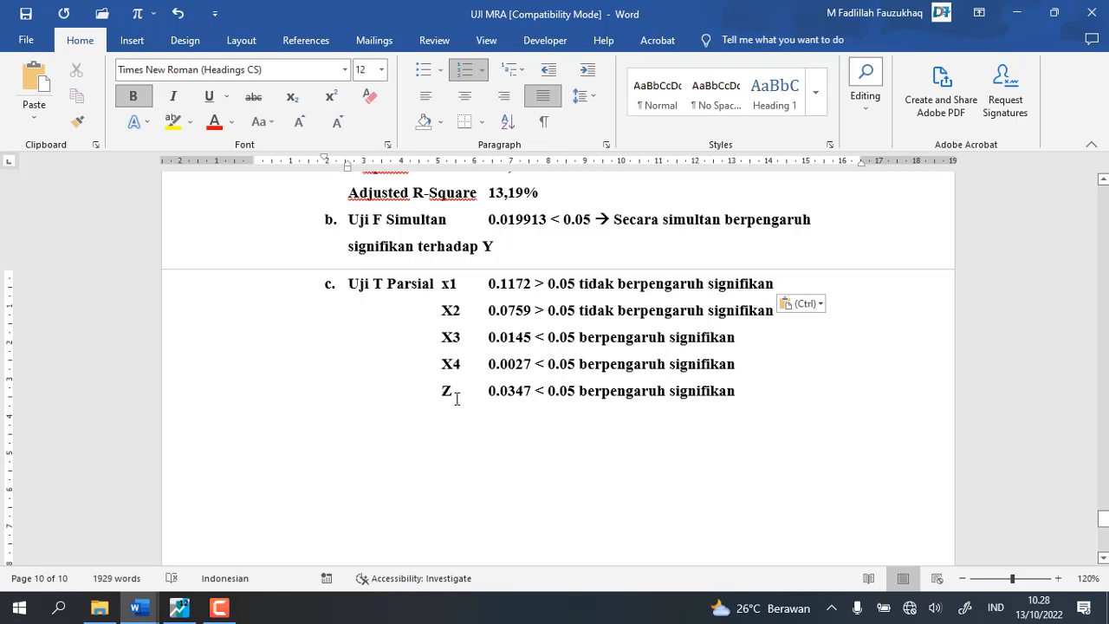
{"action": "scroll", "coordinate": [534, 373], "scroll_direction": "up", "scroll_amount": 3}
{"action": "scroll", "coordinate": [534, 374], "scroll_direction": "down", "scroll_amount": 2}
{"action": "scroll", "coordinate": [534, 374], "scroll_direction": "down", "scroll_amount": 1}
{"action": "scroll", "coordinate": [653, 371], "scroll_direction": "up", "scroll_amount": 6}
{"action": "scroll", "coordinate": [720, 428], "scroll_direction": "down", "scroll_amount": 4}
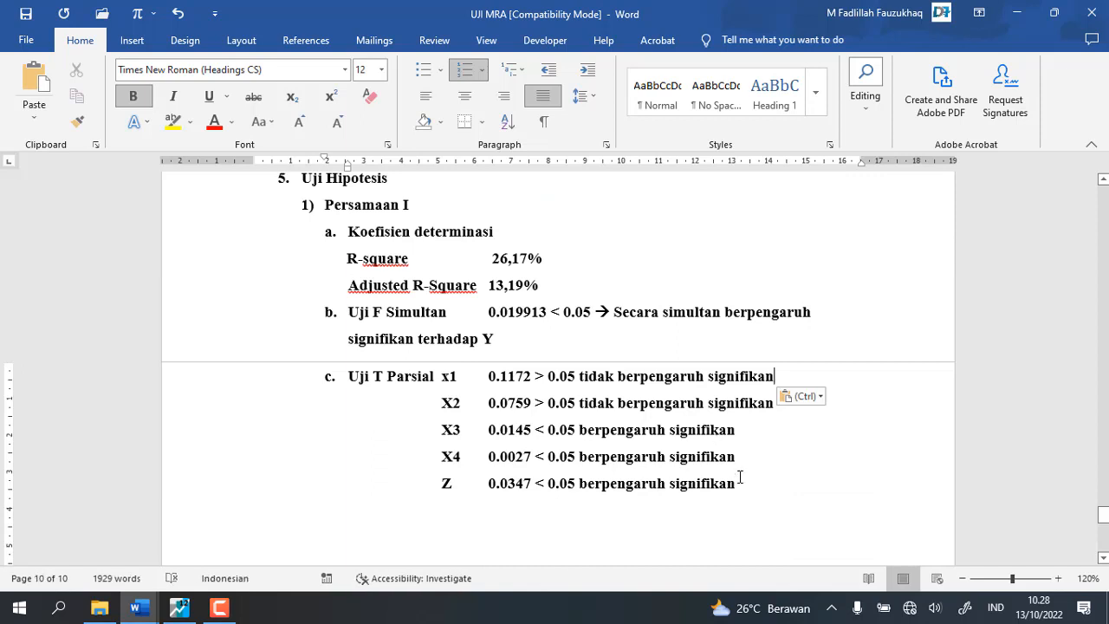
{"action": "left_click_drag", "start_coordinate": [740, 481], "coordinate": [299, 208]}
{"action": "key", "text": "ctrl+c"}
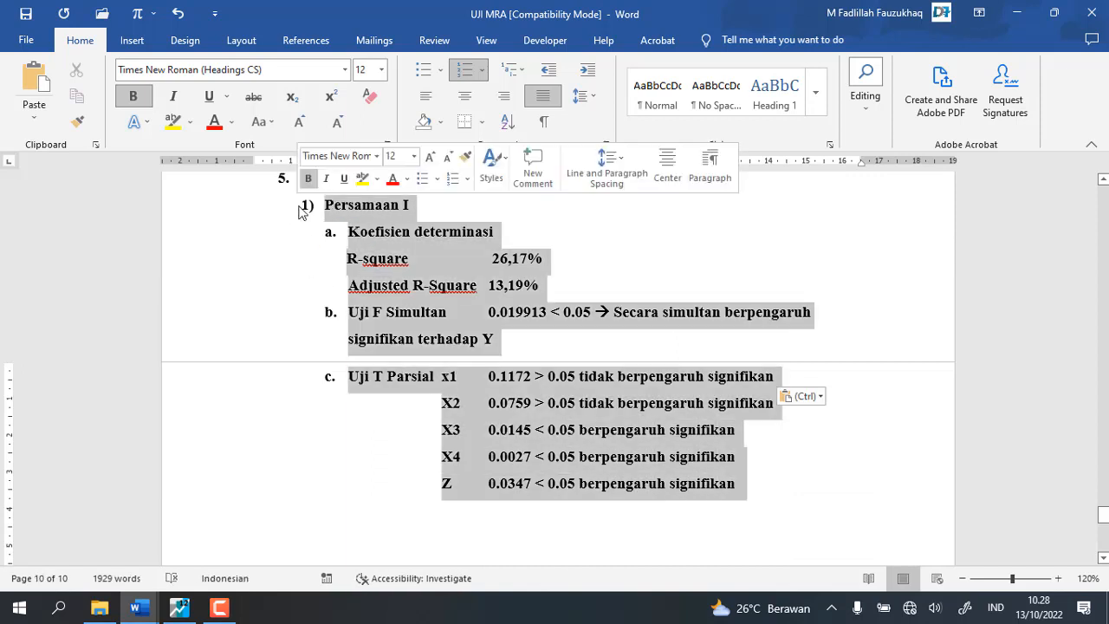
Step: Start a new empty paragraph below the Z line and clear its indentation back to the left margin
{"action": "left_click", "coordinate": [338, 524]}
{"action": "left_click", "coordinate": [739, 482]}
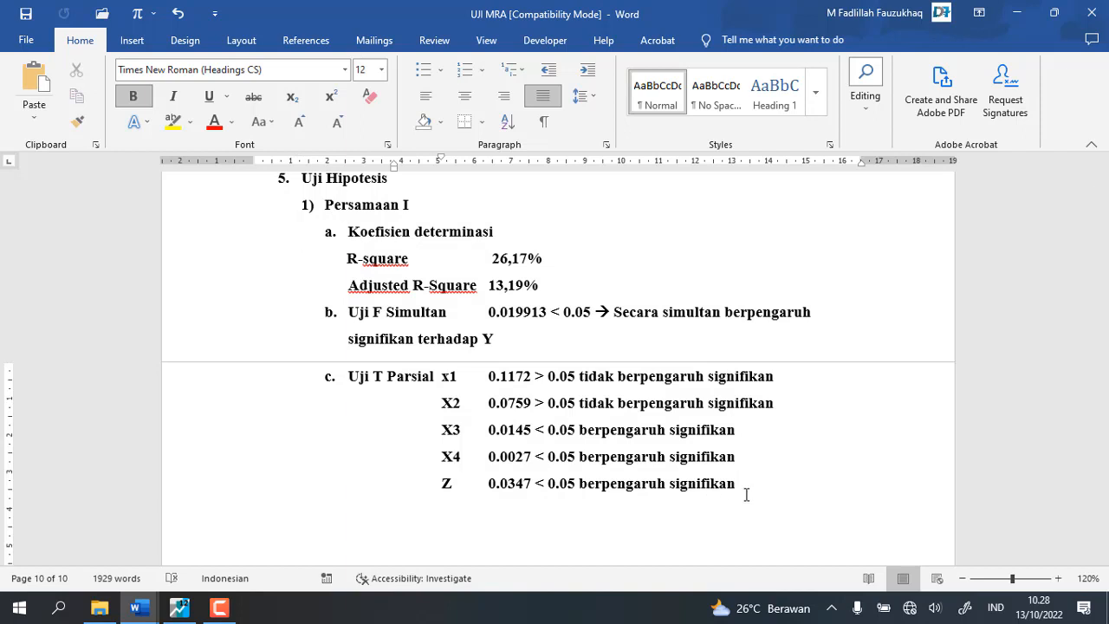
{"action": "key", "text": "Return"}
{"action": "key", "text": "BackSpace"}
{"action": "key", "text": "BackSpace"}
{"action": "type", "text": "2"}
{"action": "key", "text": "BackSpace"}
{"action": "key", "text": "BackSpace"}
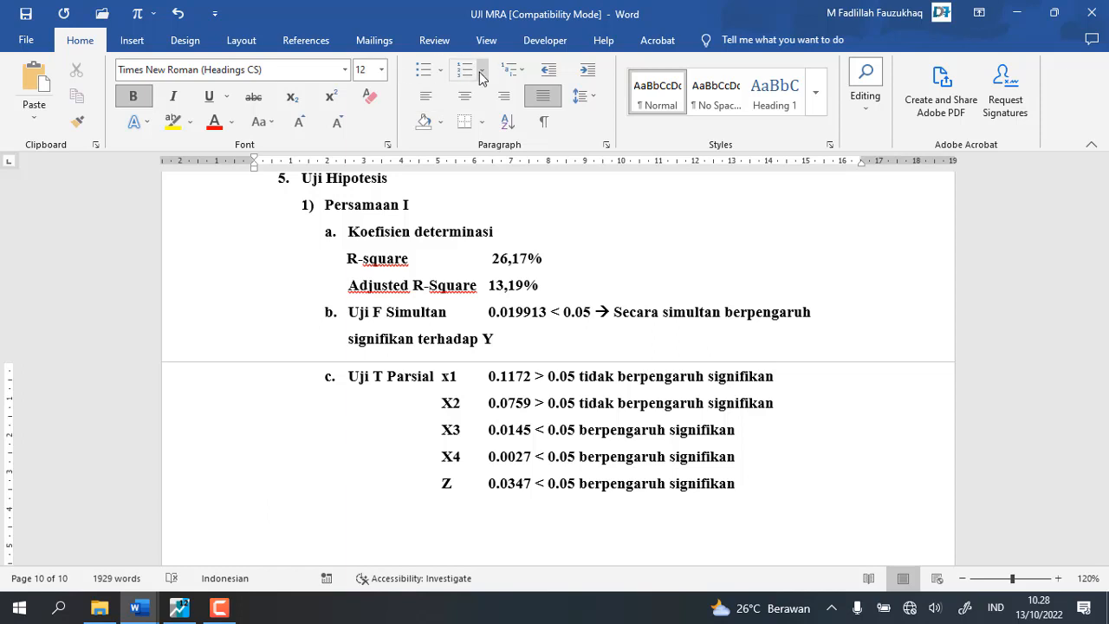
Step: Number the empty paragraph below the Z line as item 2), paste the copied section there, and retitle its heading "Persamaan II"
{"action": "left_click", "coordinate": [481, 71]}
{"action": "left_click", "coordinate": [483, 136]}
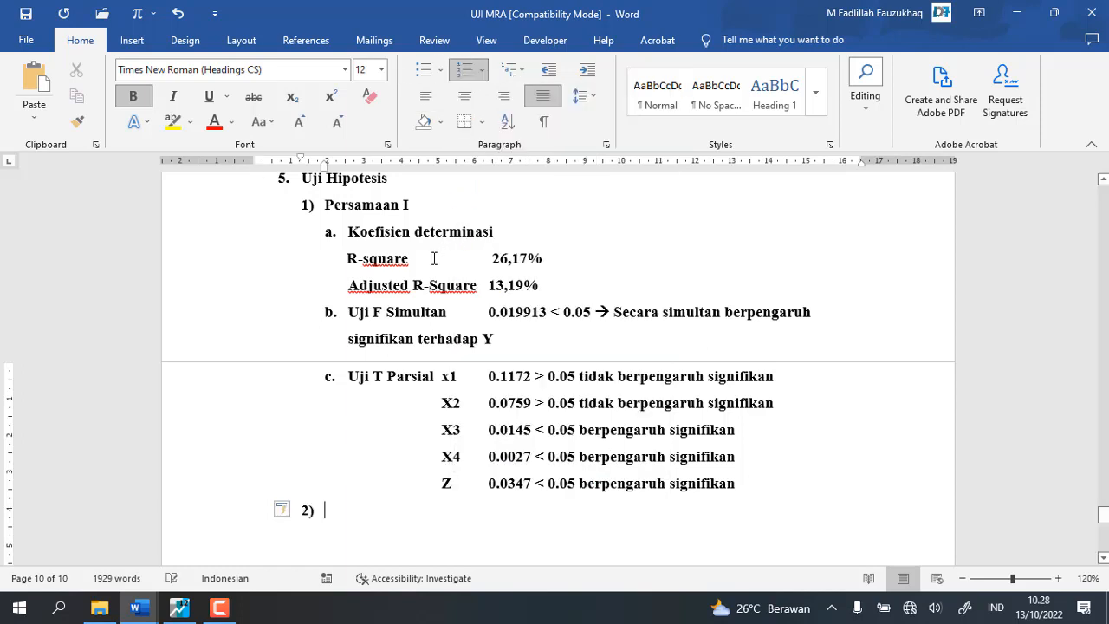
{"action": "key", "text": "ctrl+v"}
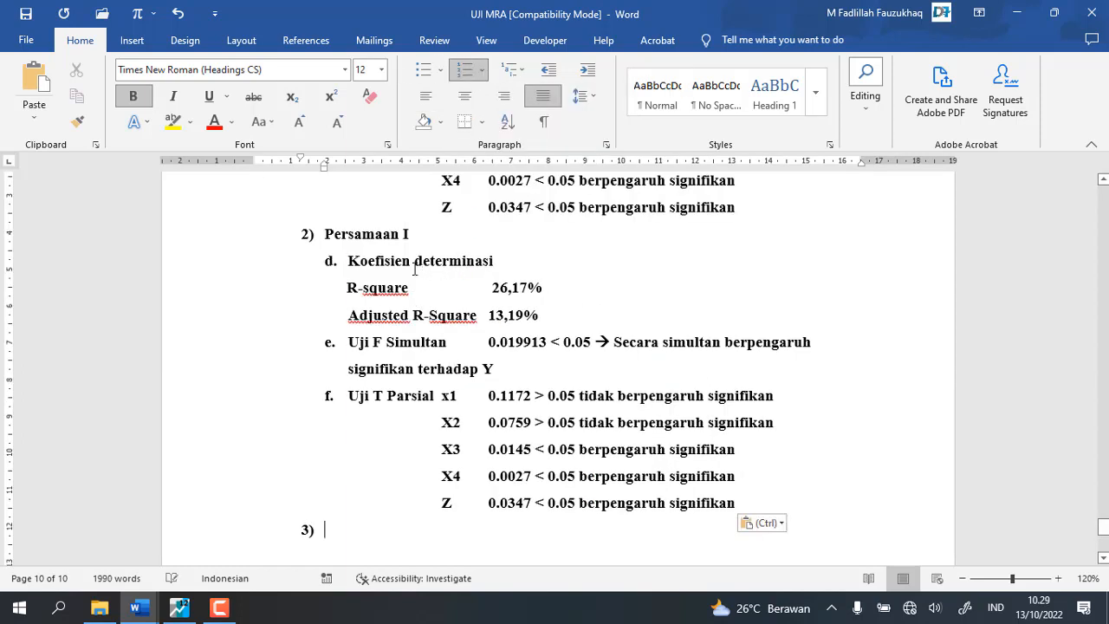
{"action": "type", "text": "I"}
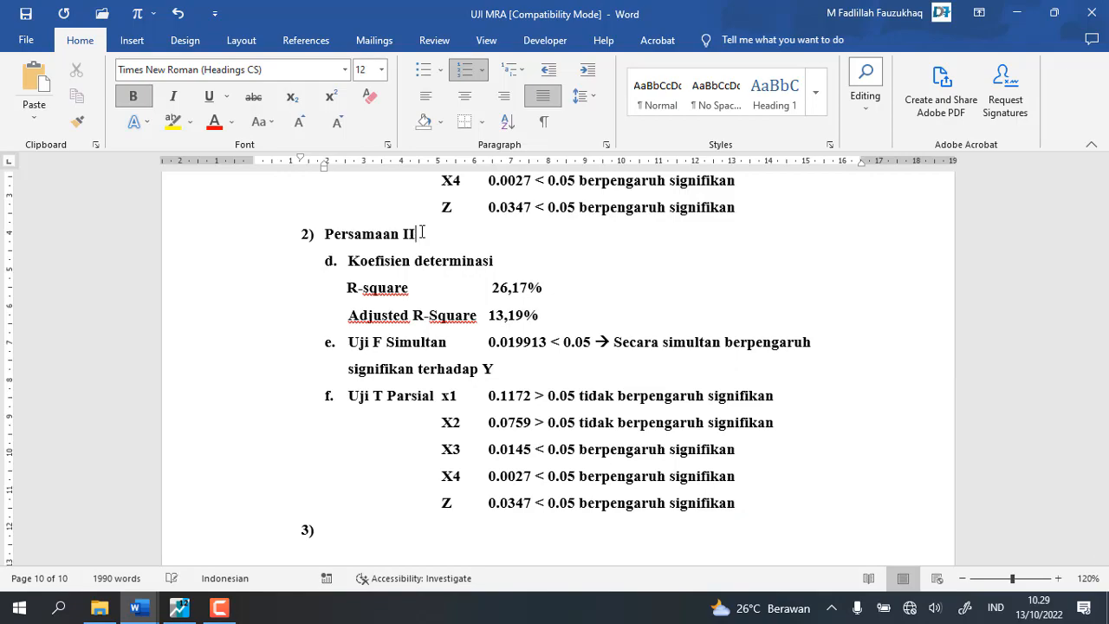
Step: Copy the R-squared and Adjusted R-squared values from the Persamaan II regression output table
{"action": "scroll", "coordinate": [422, 232], "scroll_direction": "up", "scroll_amount": 15}
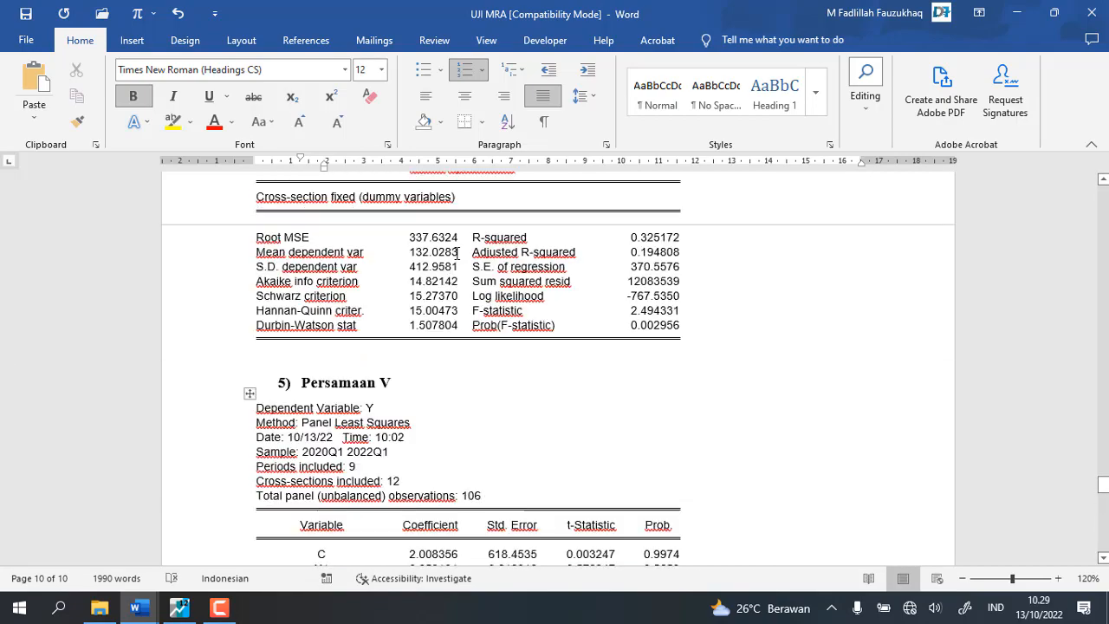
{"action": "scroll", "coordinate": [456, 253], "scroll_direction": "up", "scroll_amount": 15}
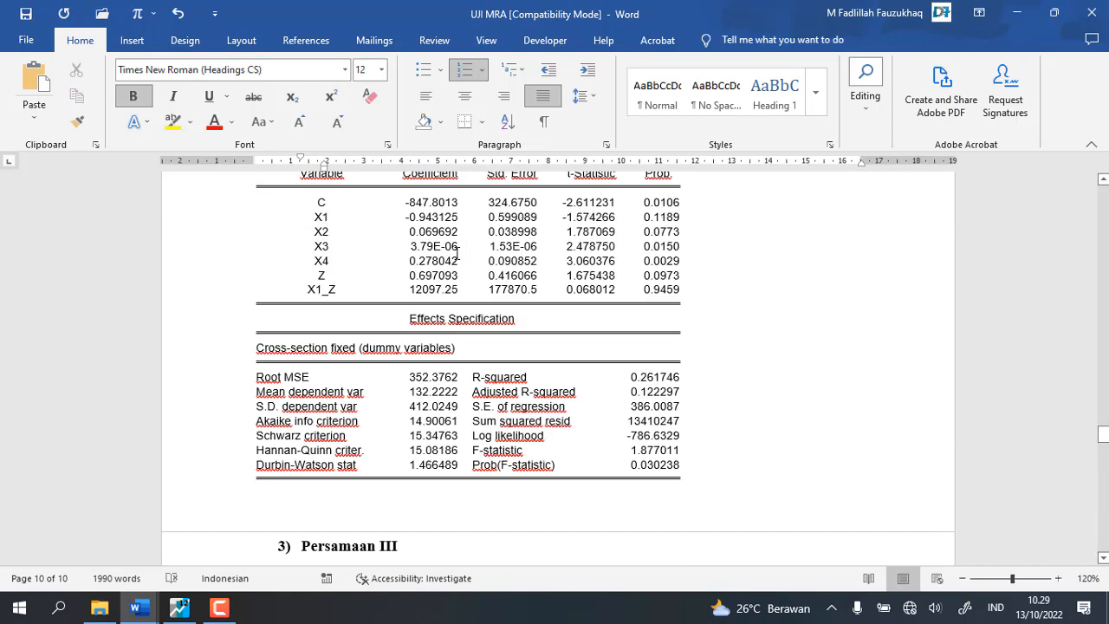
{"action": "scroll", "coordinate": [457, 252], "scroll_direction": "up", "scroll_amount": 2}
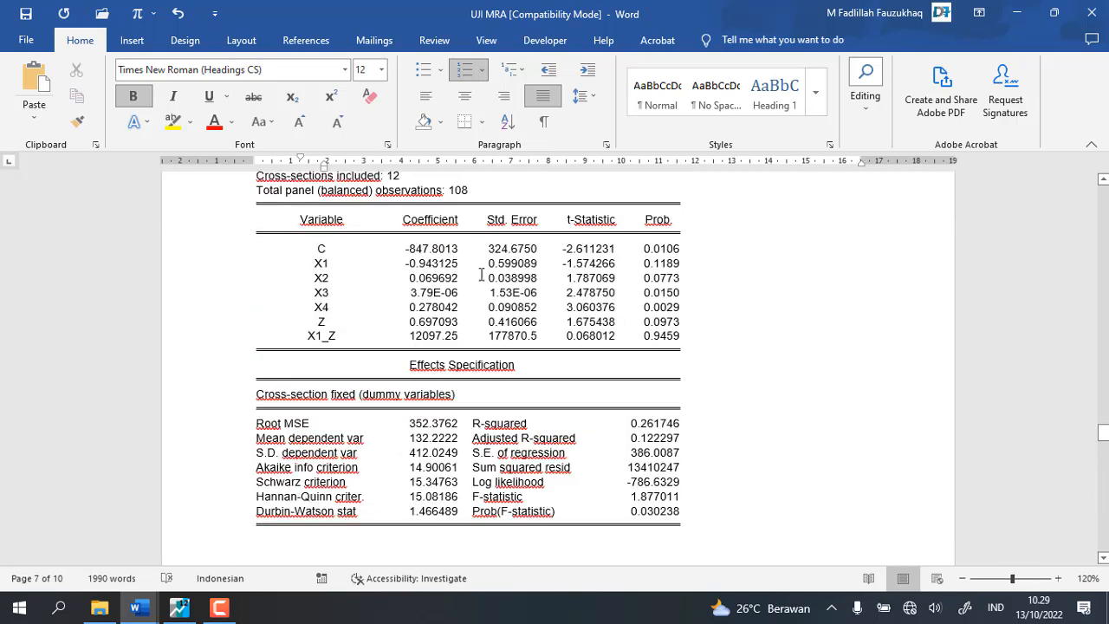
{"action": "mouse_move", "coordinate": [626, 423]}
{"action": "left_mouse_down"}
{"action": "mouse_move", "coordinate": [682, 452]}
{"action": "mouse_move", "coordinate": [641, 429]}
{"action": "left_mouse_up"}
{"action": "left_click", "coordinate": [690, 443]}
{"action": "right_click", "coordinate": [641, 429]}
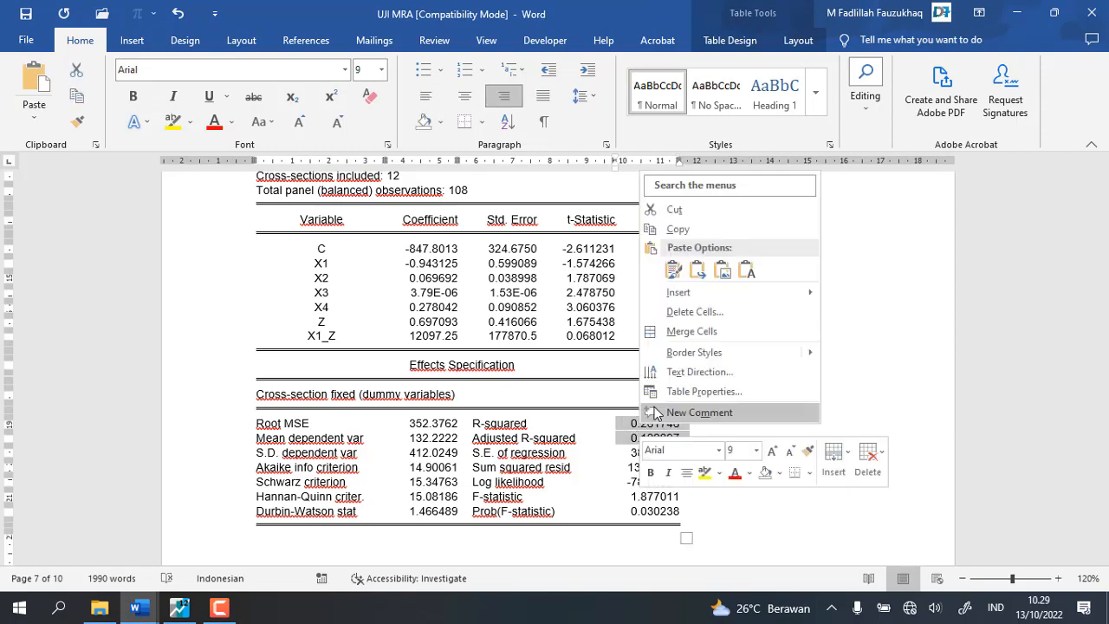
{"action": "left_click", "coordinate": [668, 230]}
Step: Paste the copied values after the R-square line of Persamaan II under Uji Hipotesis as a reference
{"action": "scroll", "coordinate": [678, 337], "scroll_direction": "down", "scroll_amount": 20}
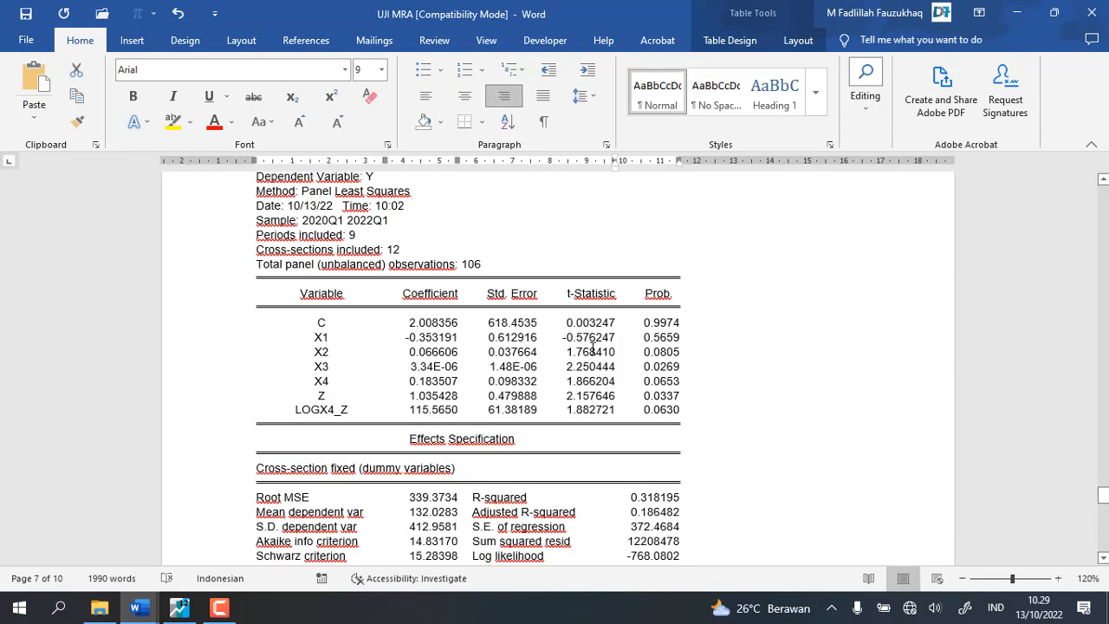
{"action": "scroll", "coordinate": [586, 351], "scroll_direction": "down", "scroll_amount": 4}
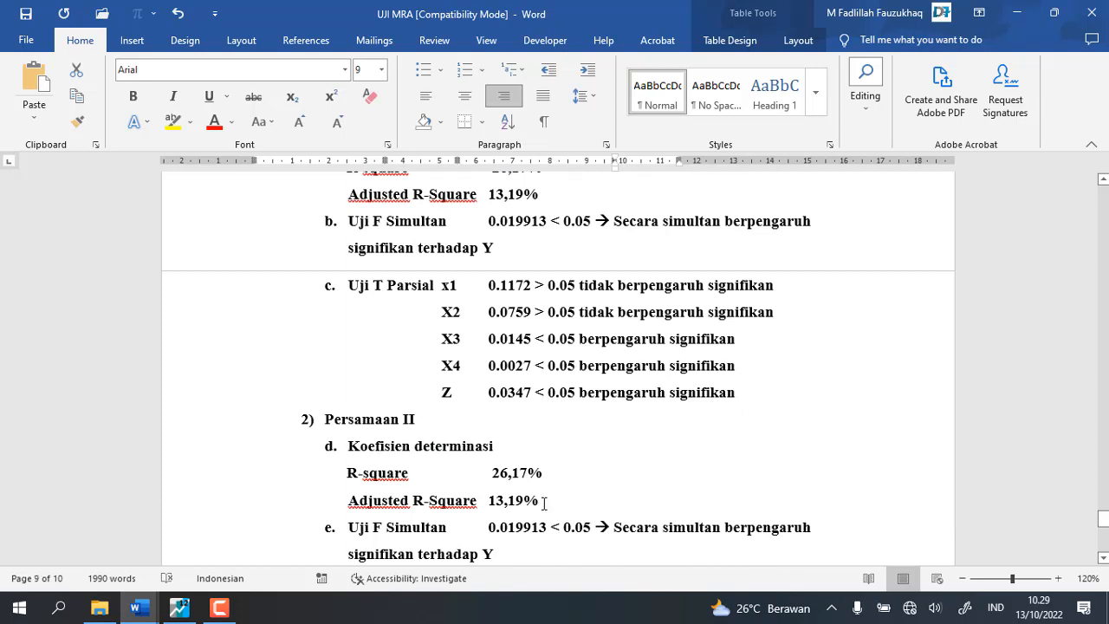
{"action": "left_click_drag", "start_coordinate": [544, 503], "coordinate": [575, 485]}
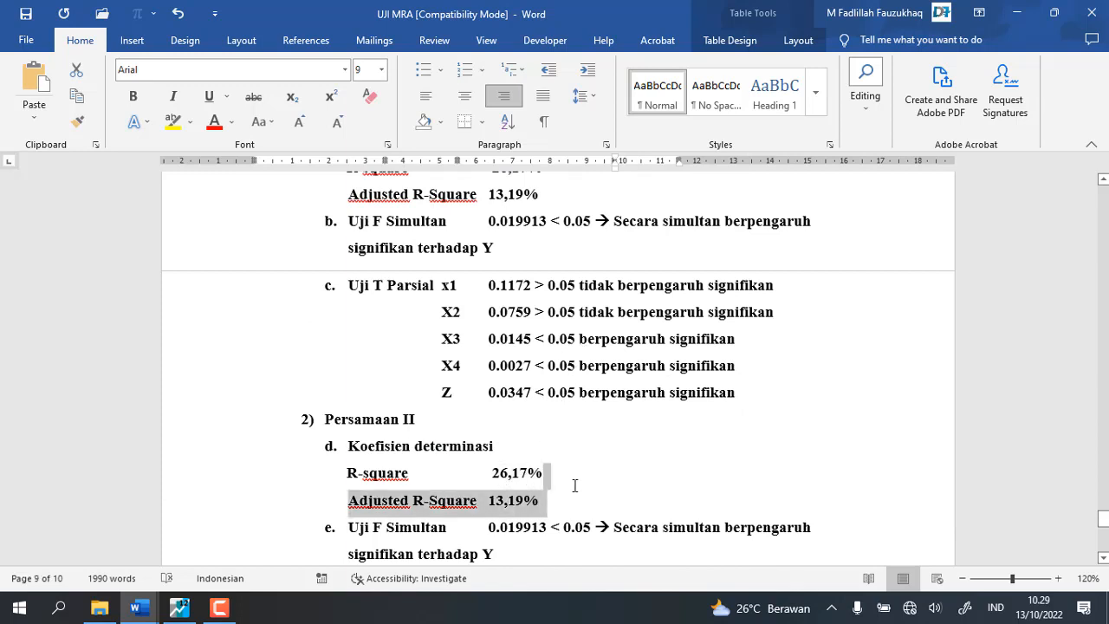
{"action": "left_click", "coordinate": [568, 472]}
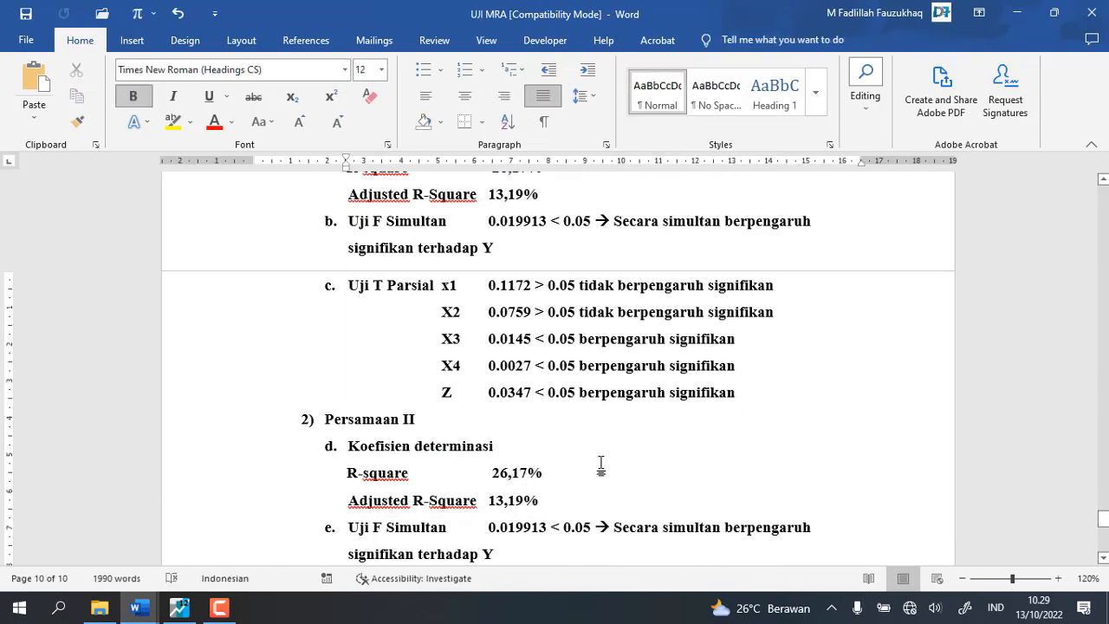
{"action": "key", "text": "ctrl+v"}
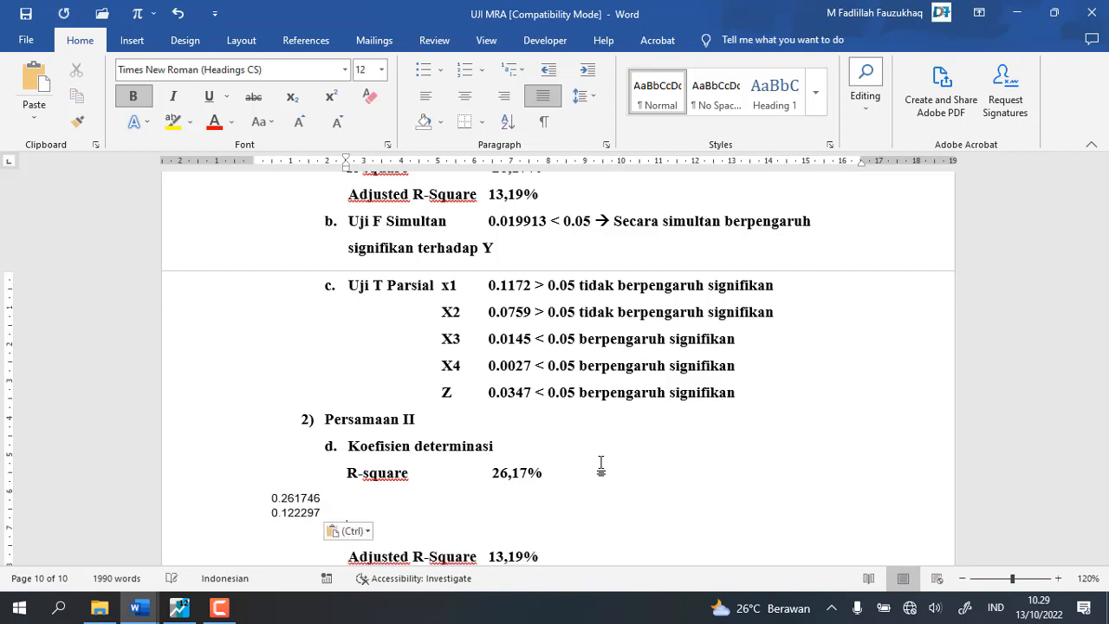
Step: Set the Adjusted R-Square of Persamaan II to 12,23% and delete the pasted reference values above it
{"action": "left_click_drag", "start_coordinate": [546, 473], "coordinate": [491, 466]}
{"action": "scroll", "coordinate": [570, 534], "scroll_direction": "down", "scroll_amount": 1}
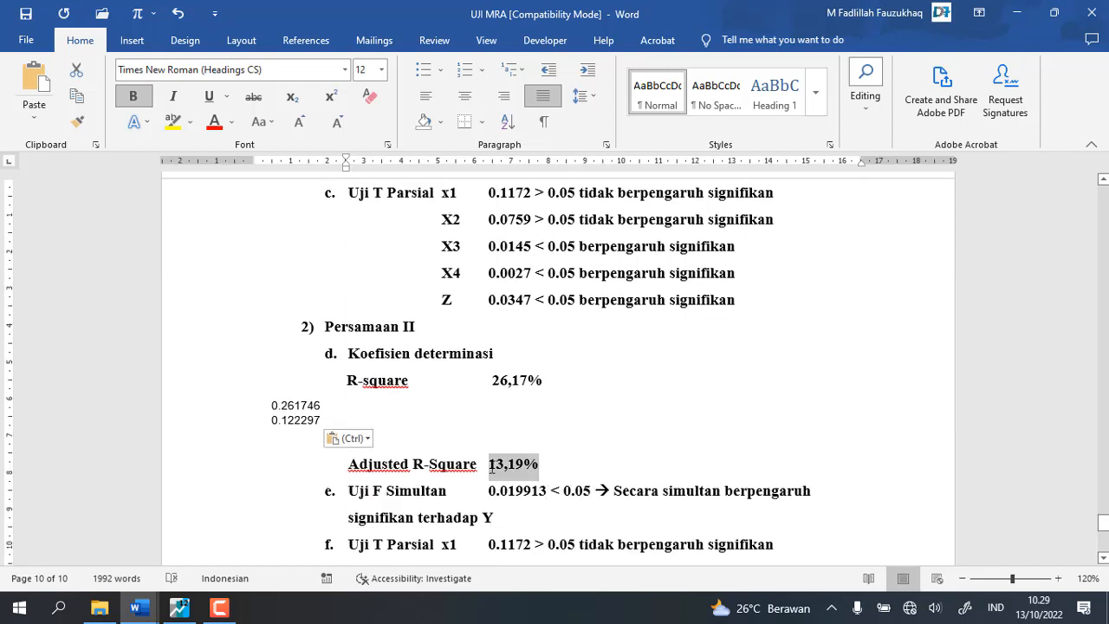
{"action": "type", "text": "12,"}
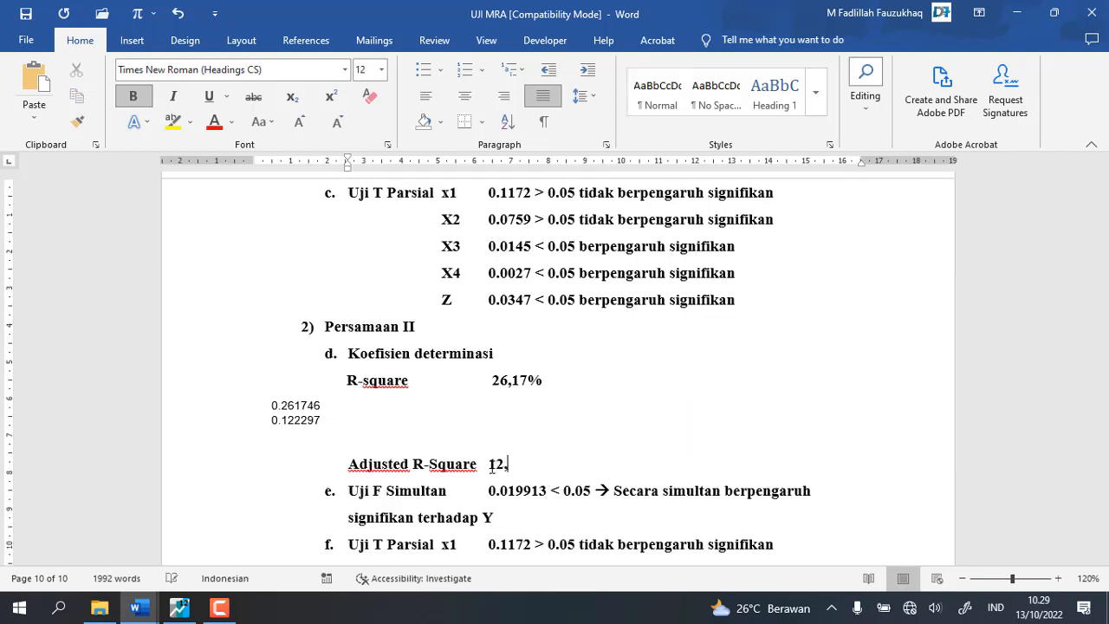
{"action": "type", "text": "23%"}
{"action": "left_click_drag", "start_coordinate": [344, 433], "coordinate": [274, 414]}
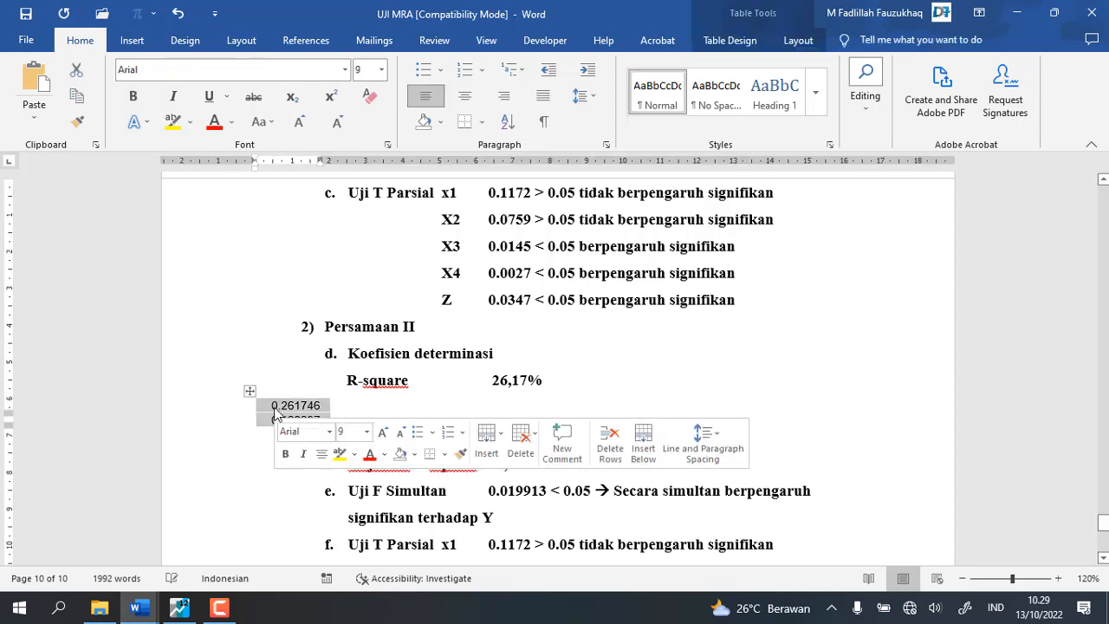
{"action": "key", "text": "BackSpace"}
{"action": "key", "text": "BackSpace"}
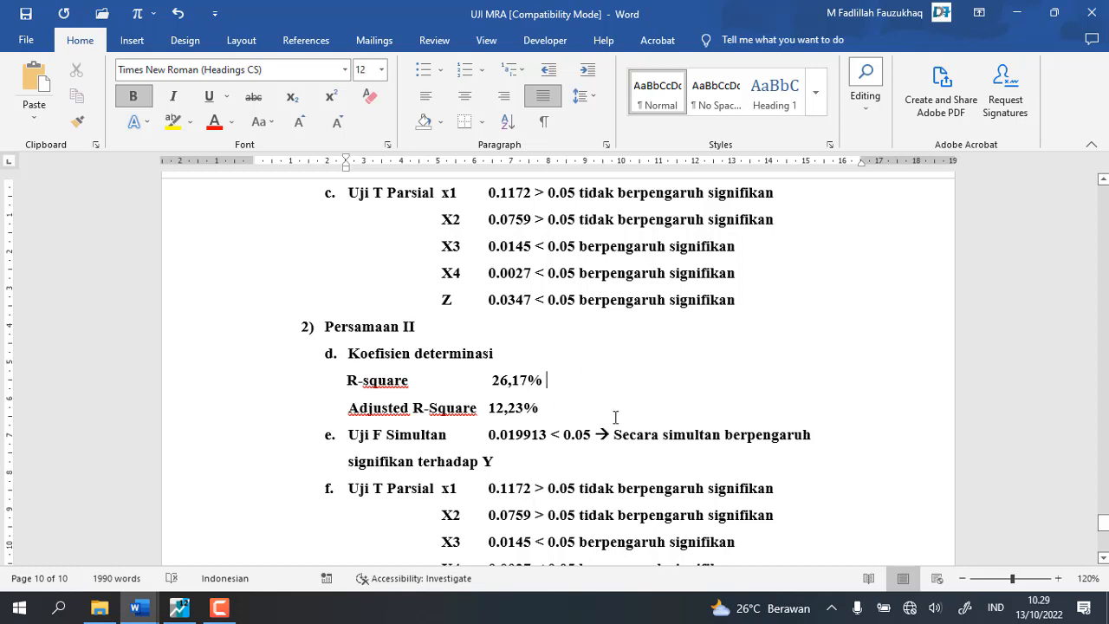
Step: Copy the Prob(F-statistic) value from the Persamaan II regression output table
{"action": "scroll", "coordinate": [602, 409], "scroll_direction": "down", "scroll_amount": 1}
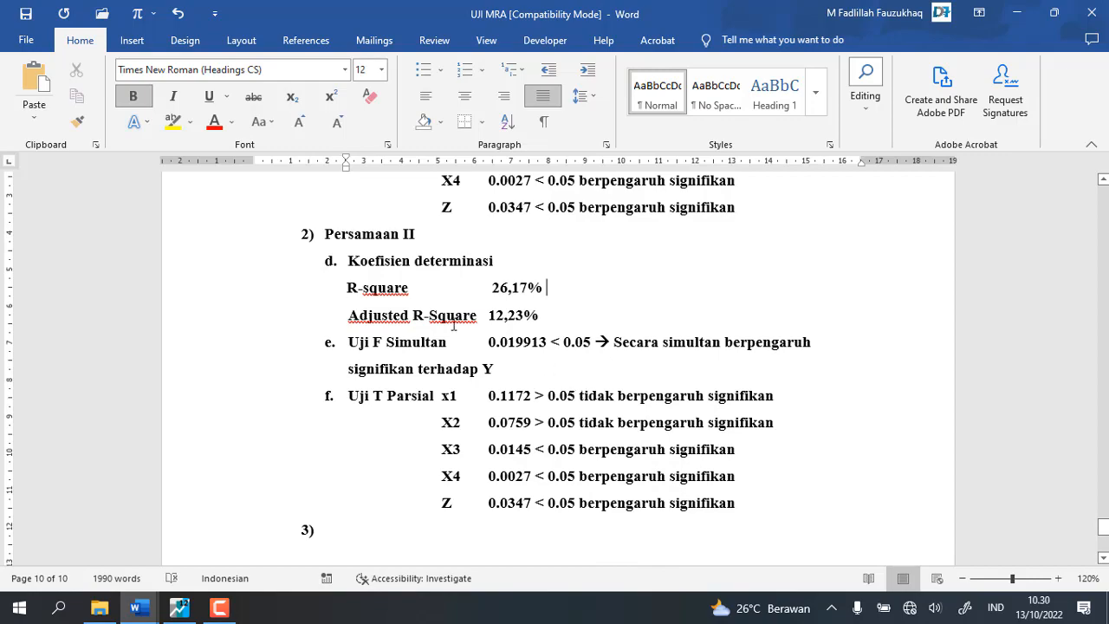
{"action": "scroll", "coordinate": [503, 341], "scroll_direction": "up", "scroll_amount": 12}
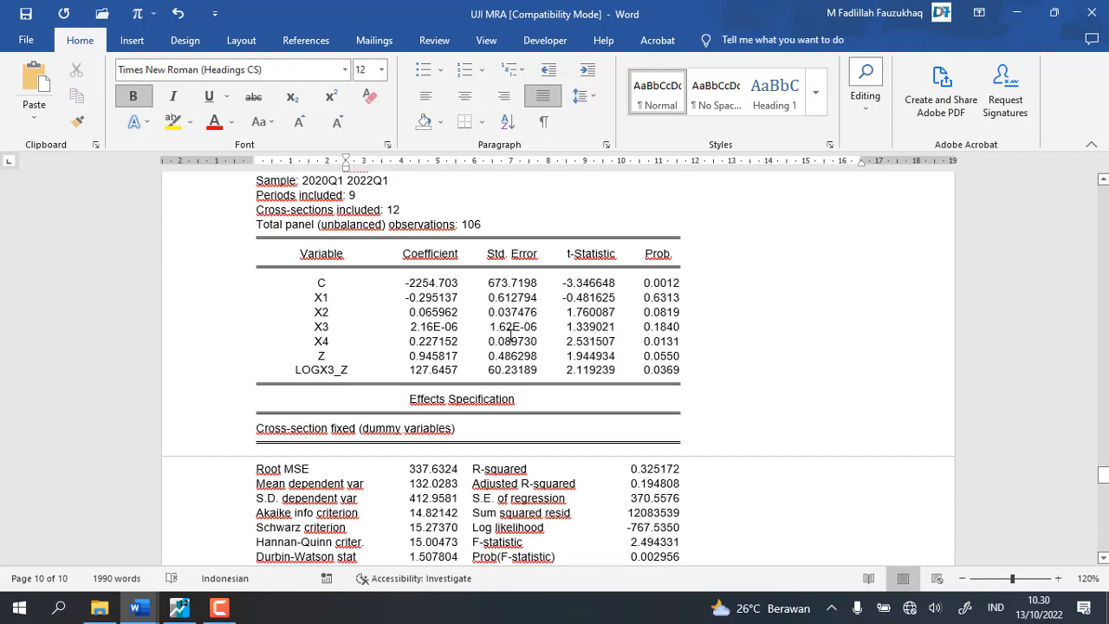
{"action": "scroll", "coordinate": [508, 334], "scroll_direction": "up", "scroll_amount": 15}
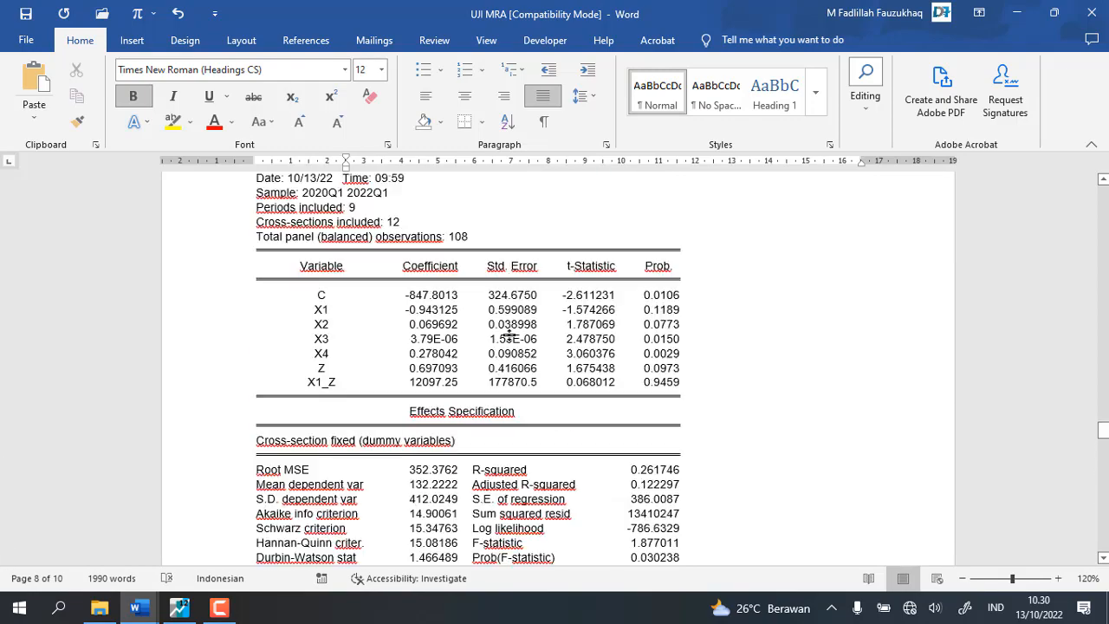
{"action": "scroll", "coordinate": [510, 335], "scroll_direction": "down", "scroll_amount": 2}
{"action": "scroll", "coordinate": [586, 393], "scroll_direction": "down", "scroll_amount": 1}
{"action": "left_click_drag", "start_coordinate": [682, 465], "coordinate": [634, 468]}
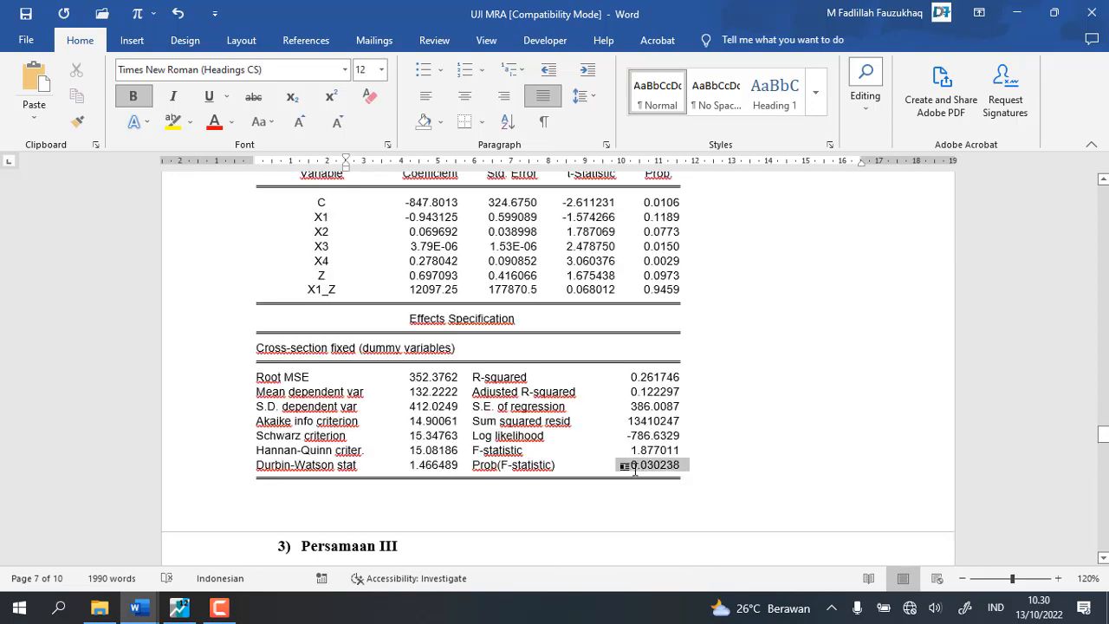
{"action": "right_click", "coordinate": [645, 468]}
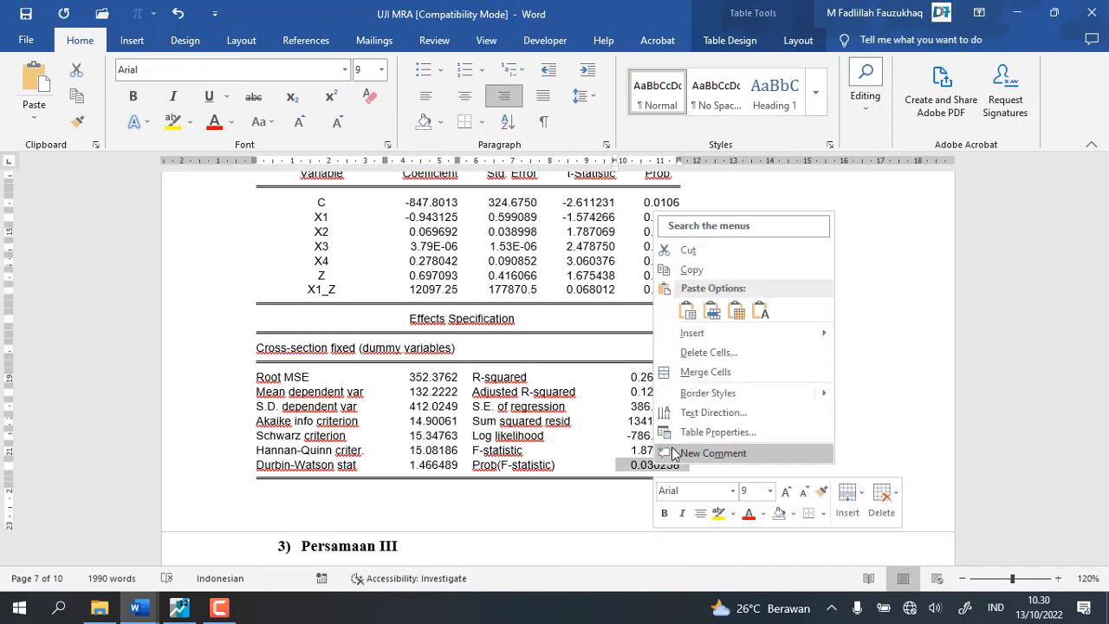
{"action": "left_click", "coordinate": [690, 271]}
Step: Replace the Uji F Simultan probability in the Persamaan II hypothesis section with the copied 0.030238, matching the surrounding text format
{"action": "scroll", "coordinate": [526, 406], "scroll_direction": "down", "scroll_amount": 15}
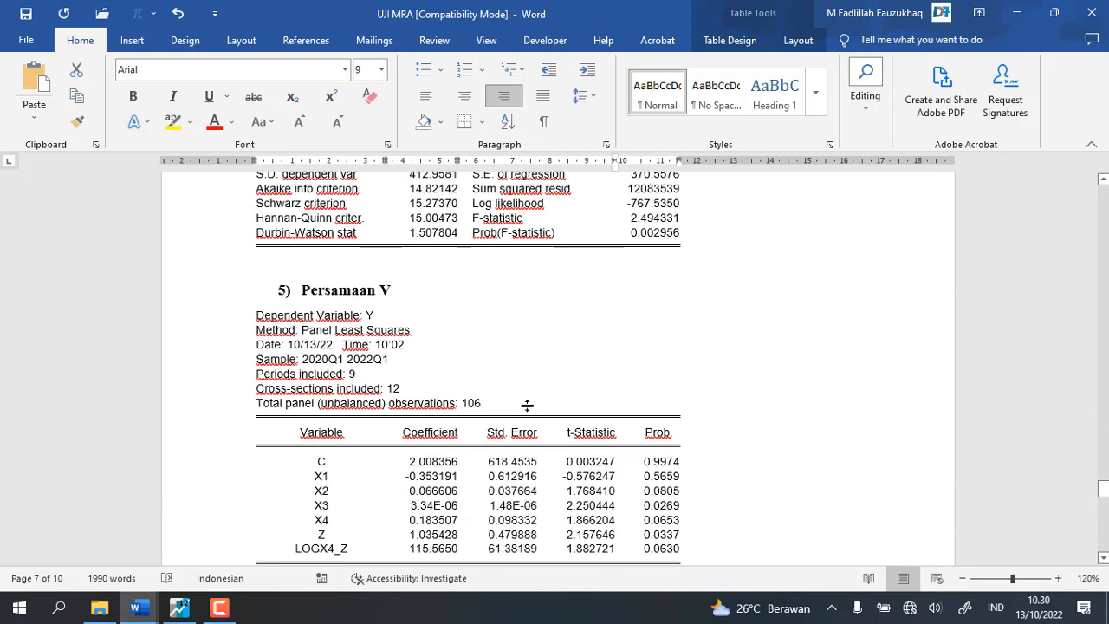
{"action": "scroll", "coordinate": [527, 405], "scroll_direction": "down", "scroll_amount": 15}
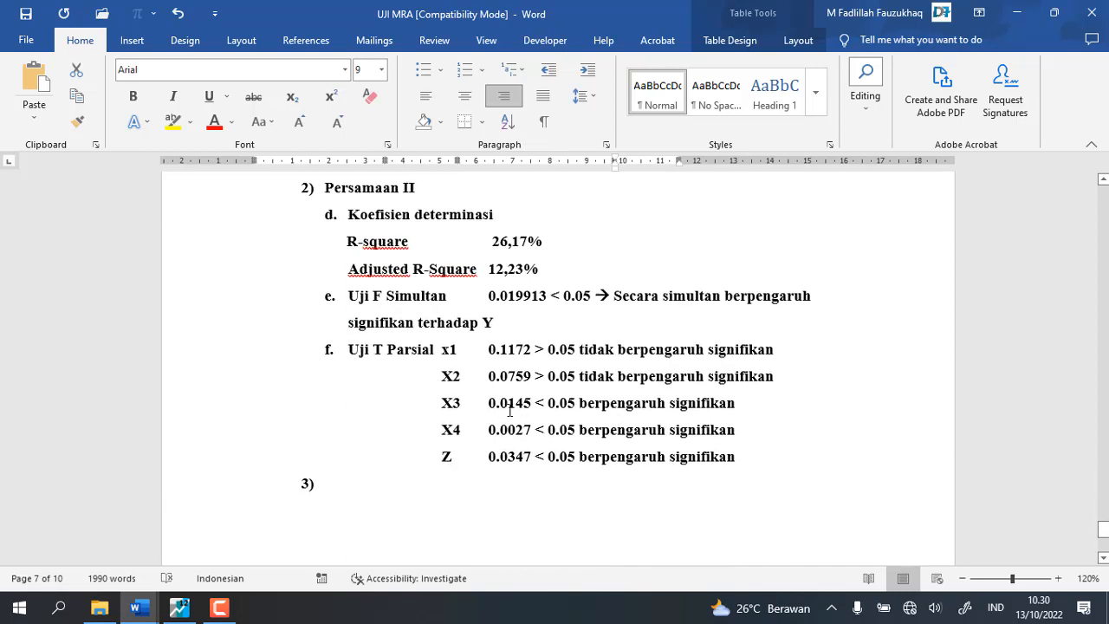
{"action": "scroll", "coordinate": [510, 411], "scroll_direction": "down", "scroll_amount": 1}
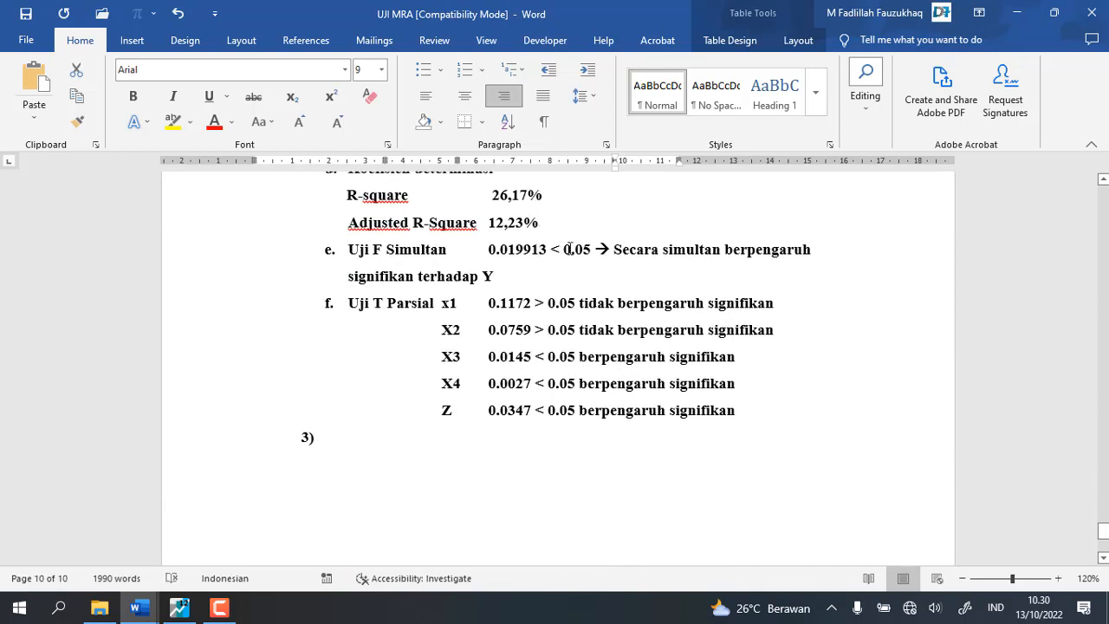
{"action": "left_click_drag", "start_coordinate": [549, 252], "coordinate": [489, 254]}
{"action": "right_click", "coordinate": [491, 256]}
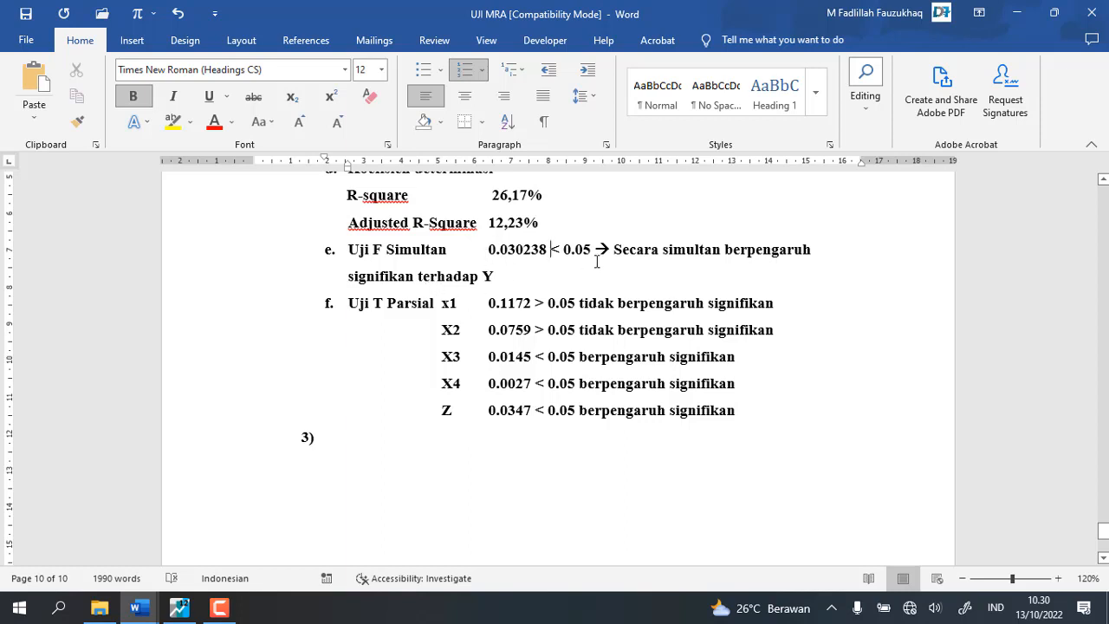
Step: Highlight the X1 and X2 probability values in the Persamaan II regression output table in red
{"action": "scroll", "coordinate": [603, 260], "scroll_direction": "up", "scroll_amount": 2}
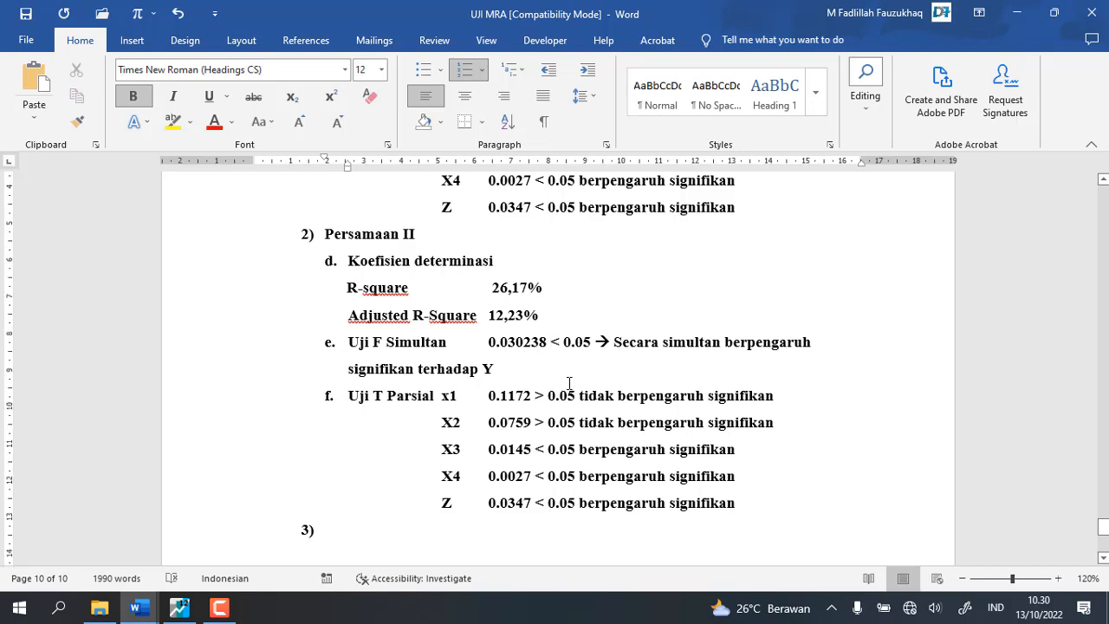
{"action": "scroll", "coordinate": [576, 388], "scroll_direction": "down", "scroll_amount": 1}
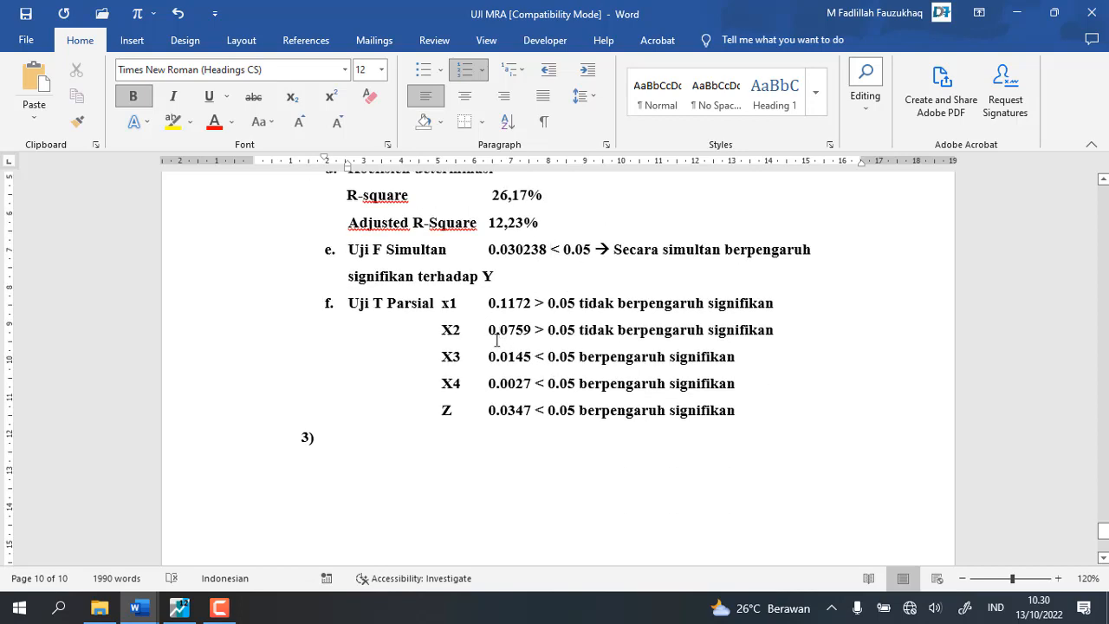
{"action": "scroll", "coordinate": [508, 340], "scroll_direction": "up", "scroll_amount": 3}
{"action": "scroll", "coordinate": [508, 339], "scroll_direction": "up", "scroll_amount": 20}
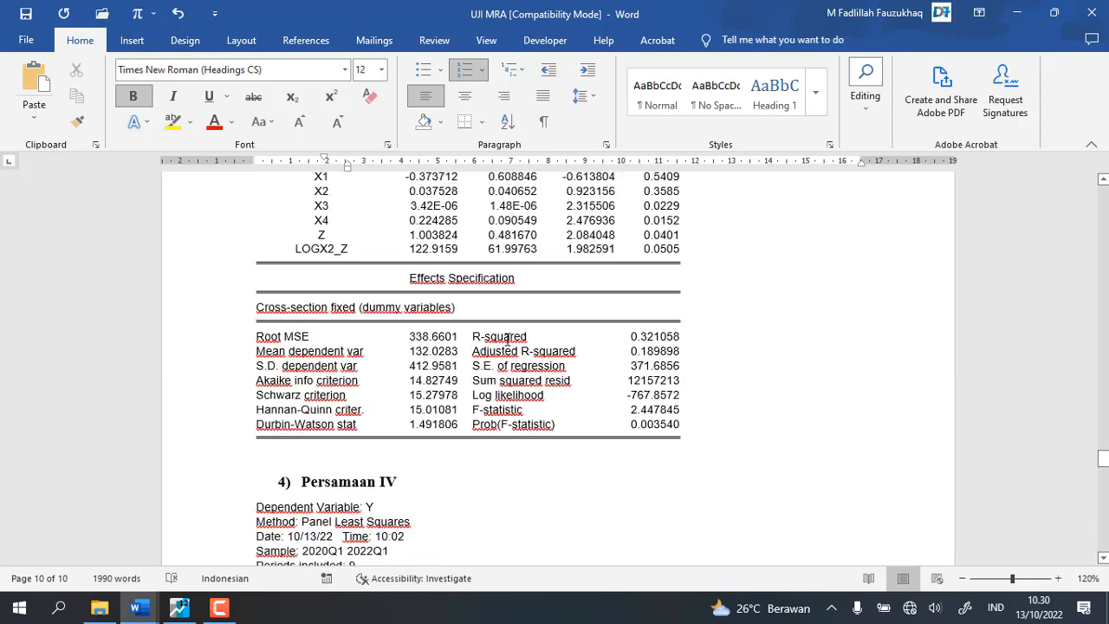
{"action": "scroll", "coordinate": [506, 338], "scroll_direction": "up", "scroll_amount": 5}
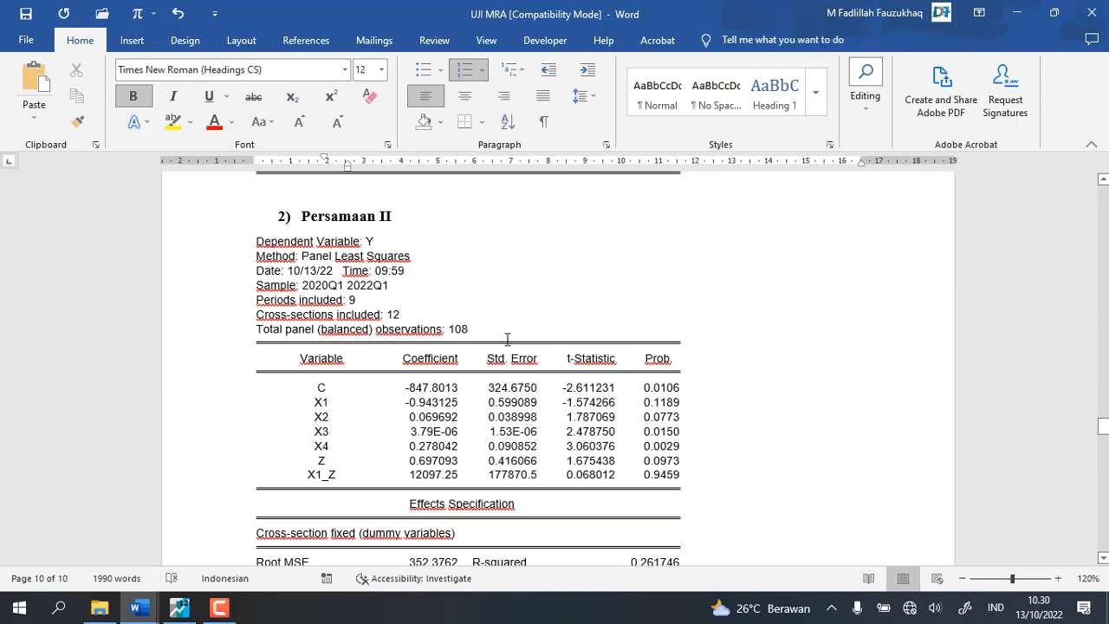
{"action": "scroll", "coordinate": [508, 339], "scroll_direction": "down", "scroll_amount": 1}
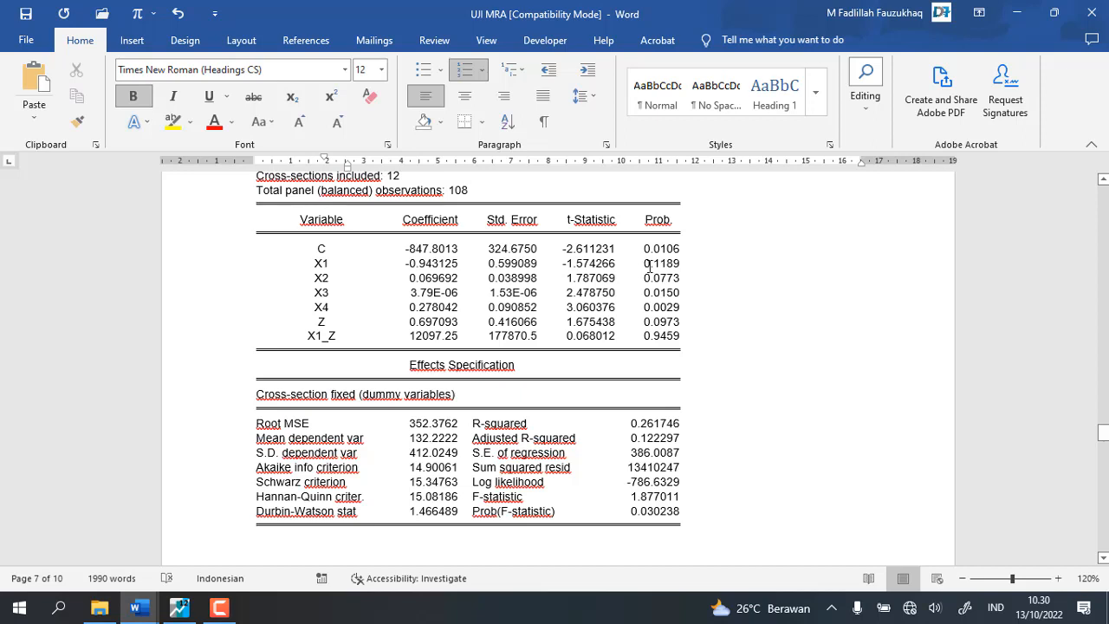
{"action": "left_click_drag", "start_coordinate": [645, 267], "coordinate": [689, 265]}
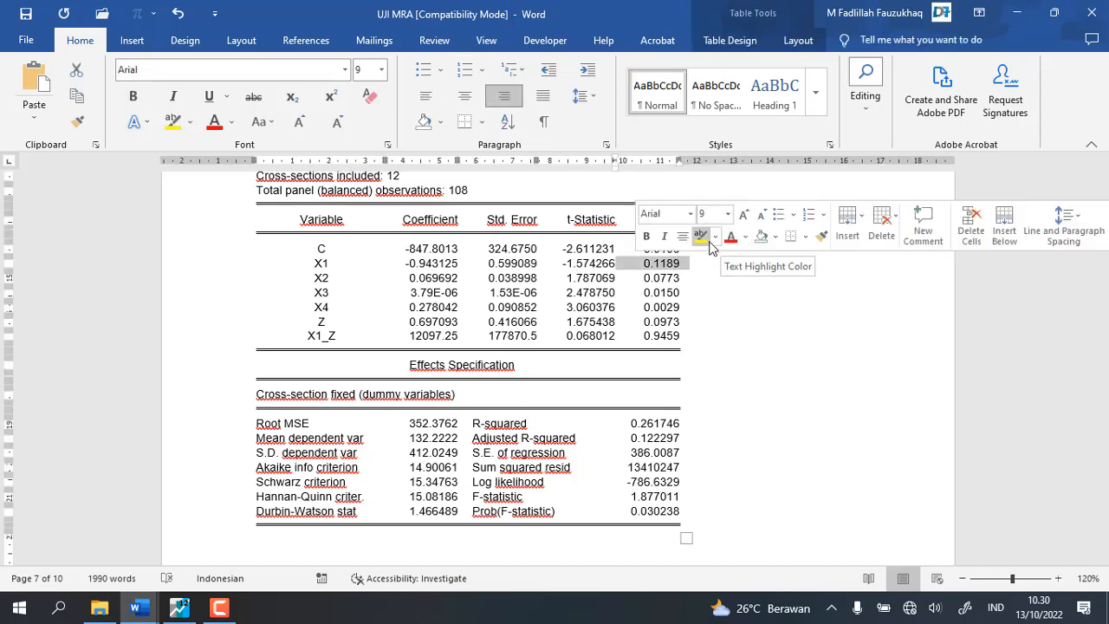
{"action": "left_click", "coordinate": [715, 236]}
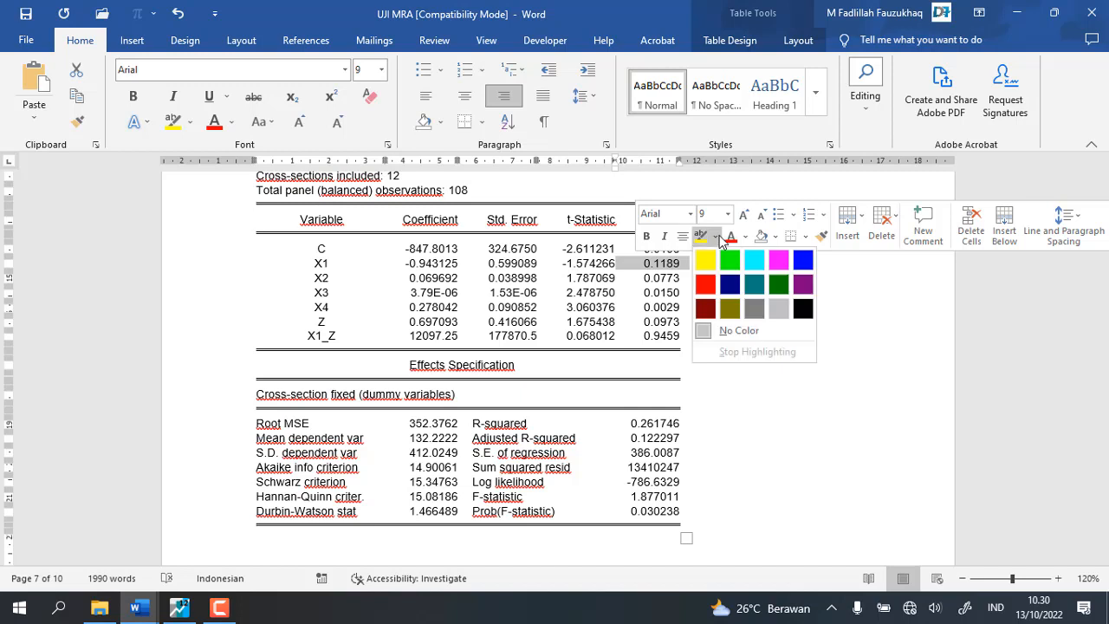
{"action": "left_click", "coordinate": [706, 284]}
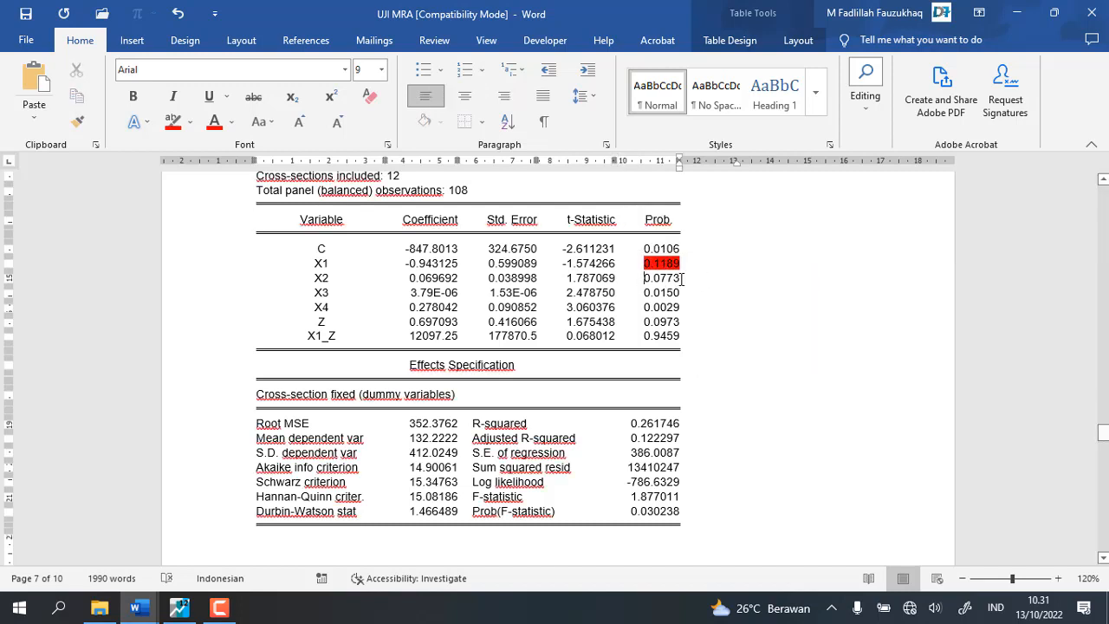
{"action": "left_click", "coordinate": [640, 278]}
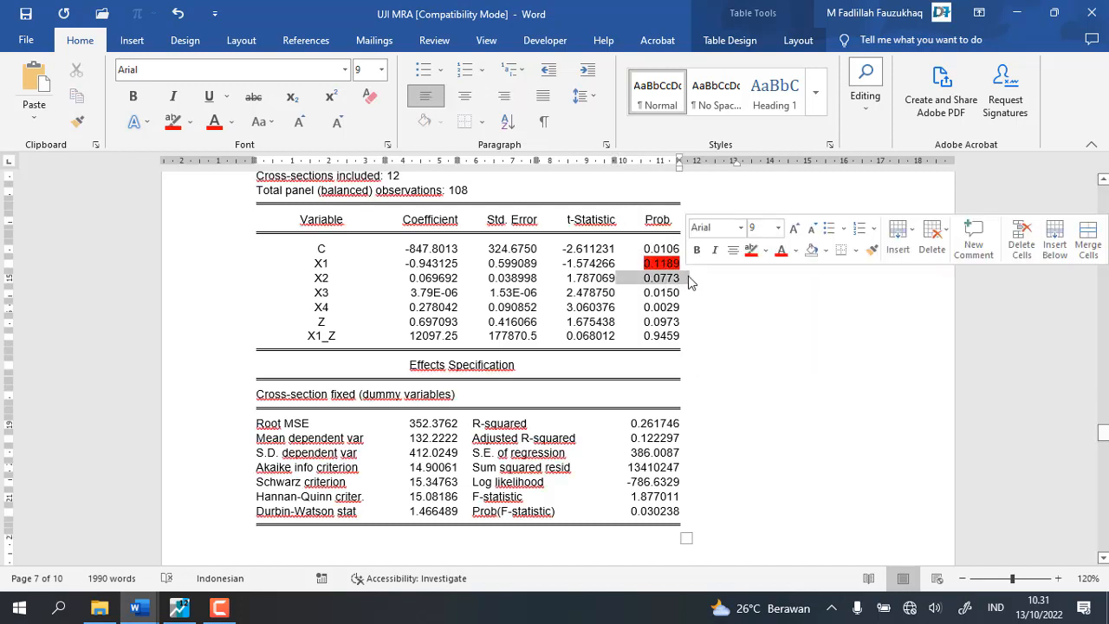
{"action": "left_click", "coordinate": [750, 250]}
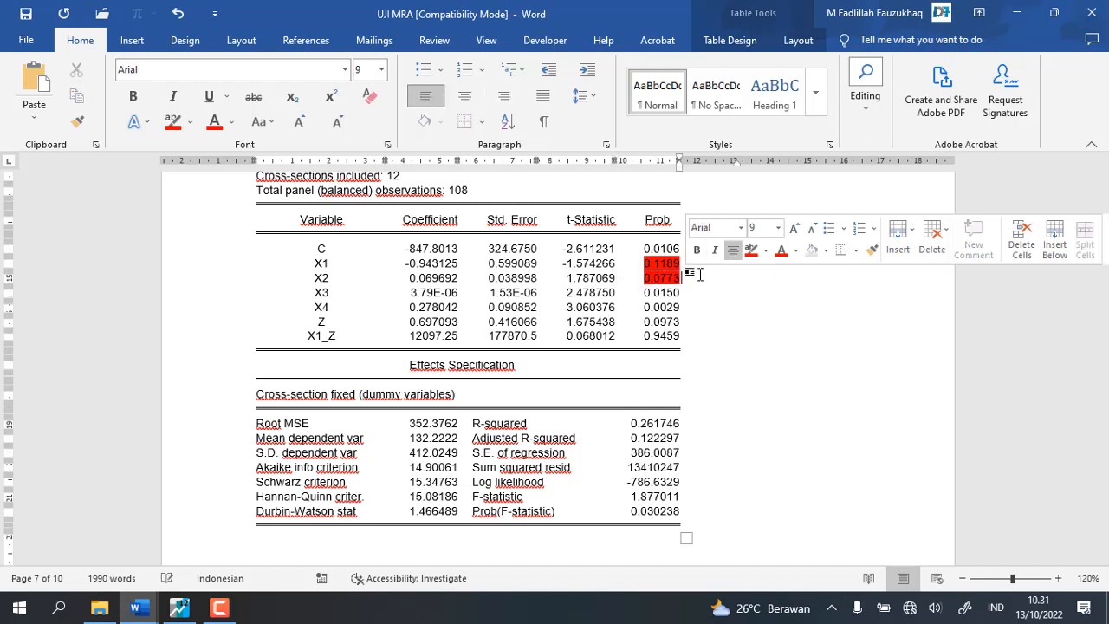
Step: Highlight the X3 probability value in the Persamaan II regression output table
{"action": "left_click", "coordinate": [641, 292]}
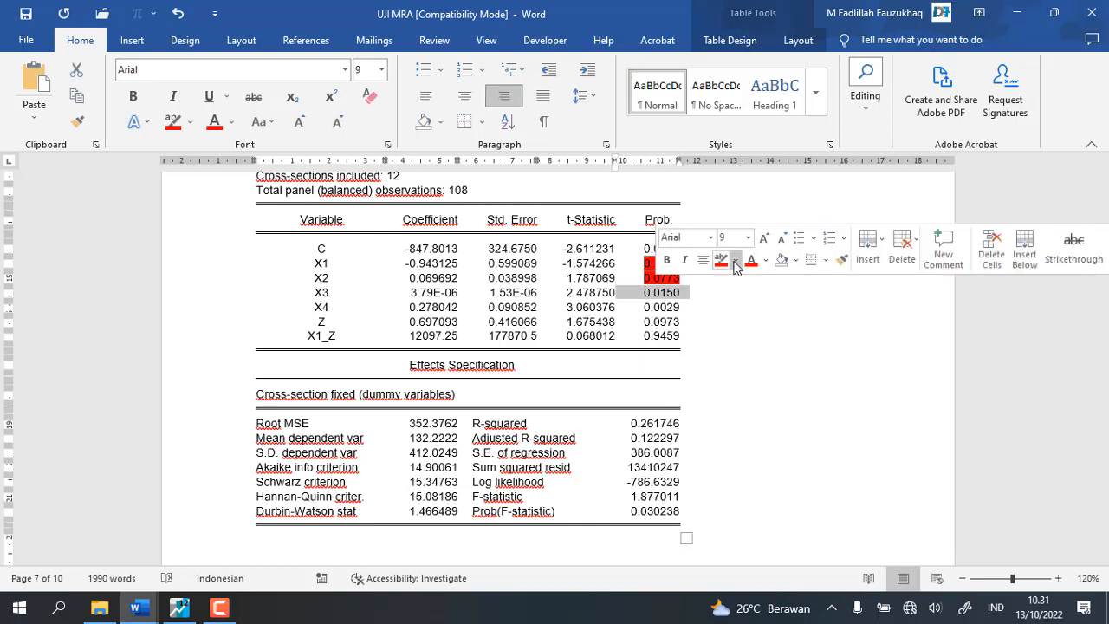
Step: Highlight the X3 and X4 probability values in the Persamaan II output table in light grey
{"action": "left_click", "coordinate": [734, 261]}
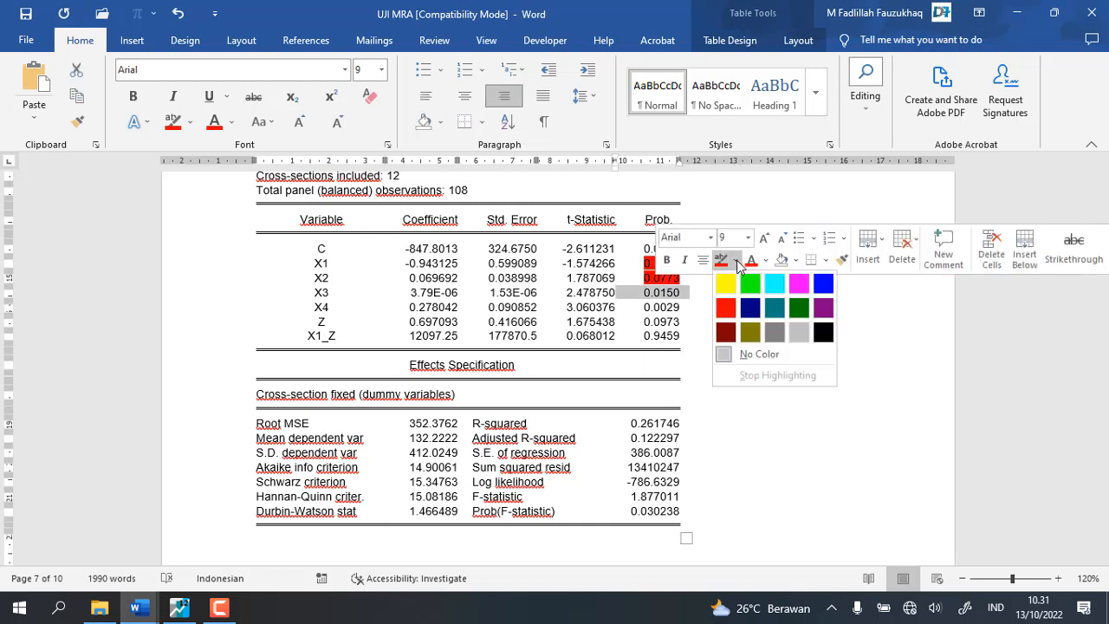
{"action": "left_click", "coordinate": [797, 334]}
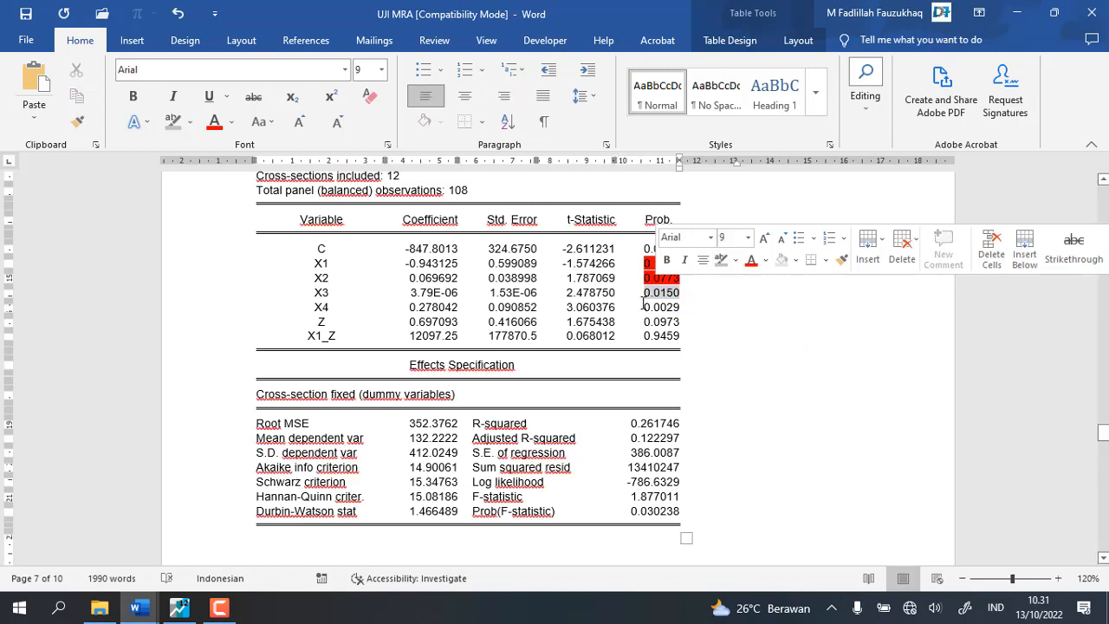
{"action": "left_click_drag", "start_coordinate": [645, 307], "coordinate": [691, 309]}
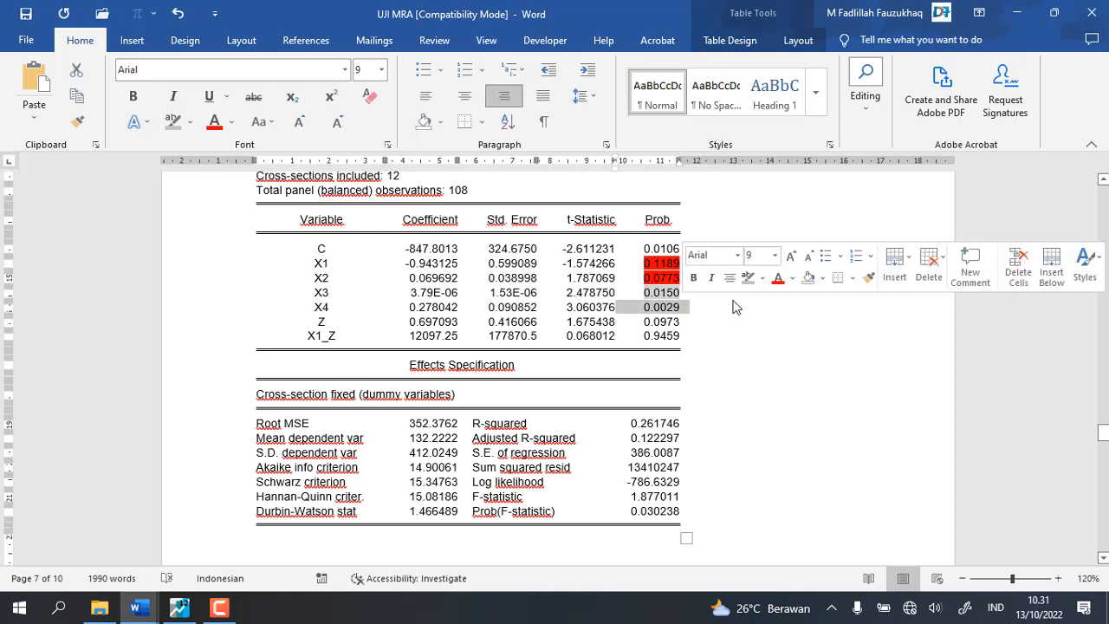
{"action": "left_click", "coordinate": [807, 277]}
{"action": "left_click", "coordinate": [710, 293]}
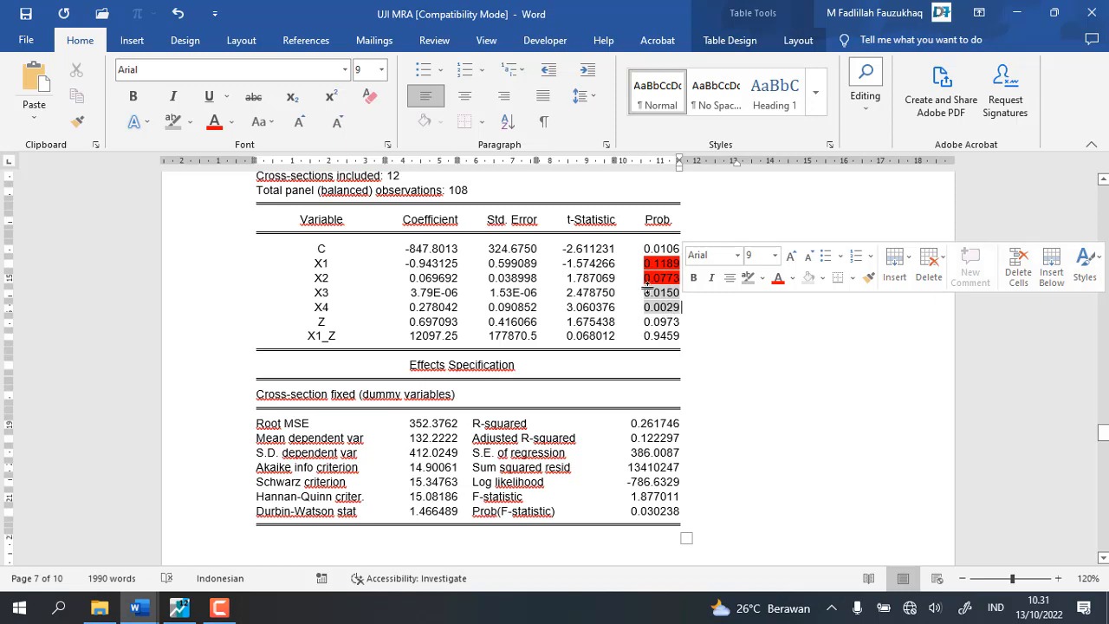
Step: Append "MRA" to the "Persamaan II" heading above the regression output
{"action": "scroll", "coordinate": [645, 298], "scroll_direction": "down", "scroll_amount": 1}
{"action": "scroll", "coordinate": [644, 298], "scroll_direction": "up", "scroll_amount": 5}
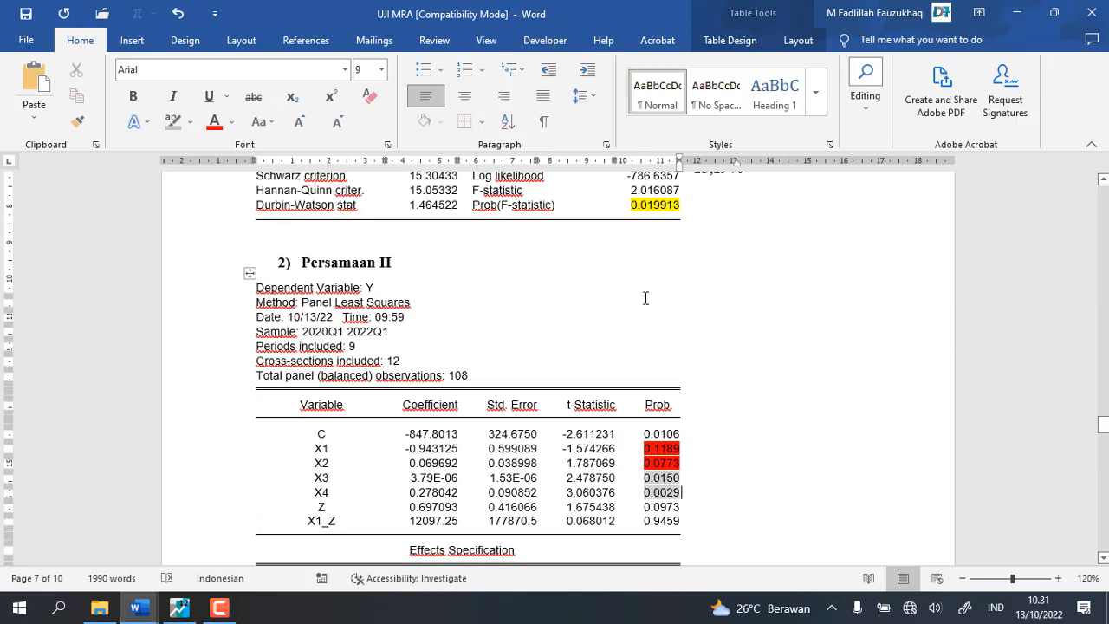
{"action": "left_click", "coordinate": [420, 255]}
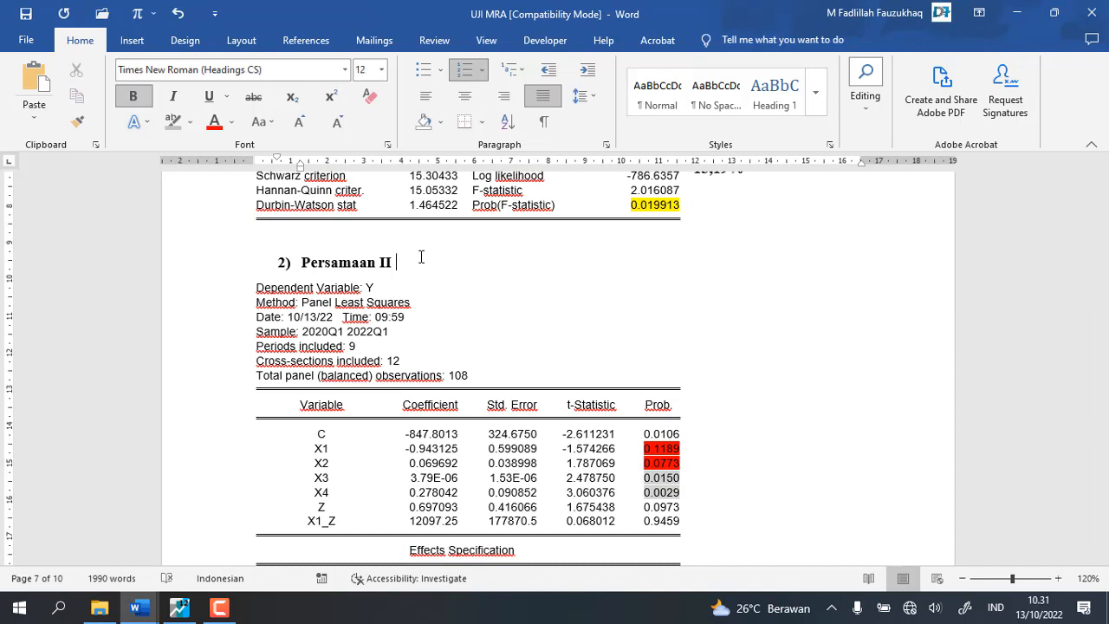
{"action": "type", "text": "m"}
{"action": "key", "text": "BackSpace"}
{"action": "type", "text": "MRA"}
Step: Remove the highlighting from the X1 to X4 probability values in the Persamaan II table
{"action": "scroll", "coordinate": [462, 239], "scroll_direction": "down", "scroll_amount": 5}
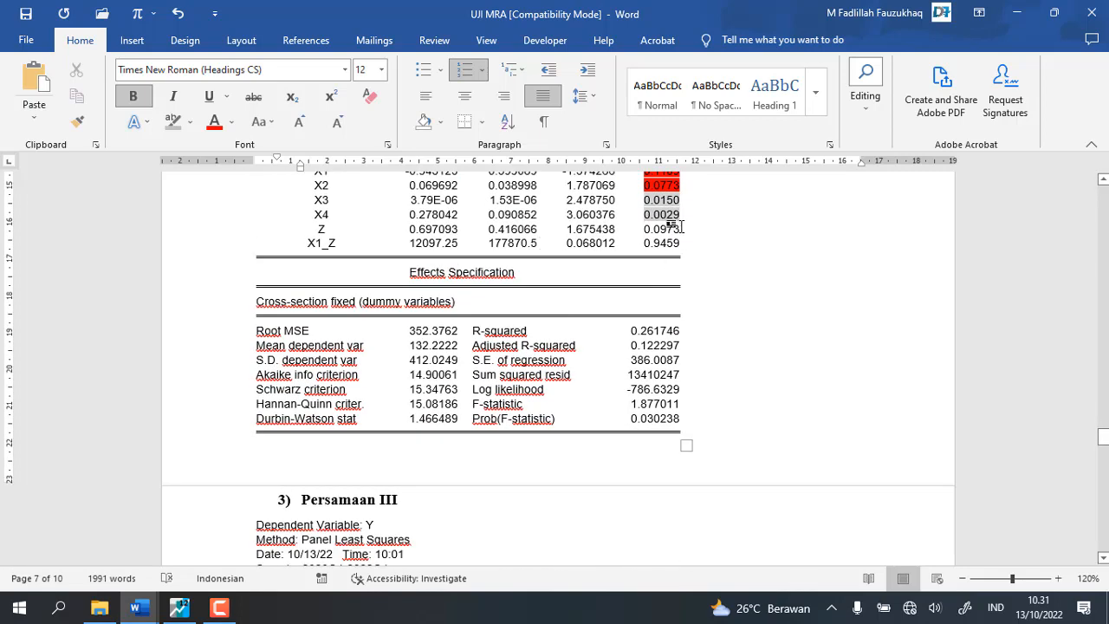
{"action": "left_click_drag", "start_coordinate": [680, 214], "coordinate": [647, 249]}
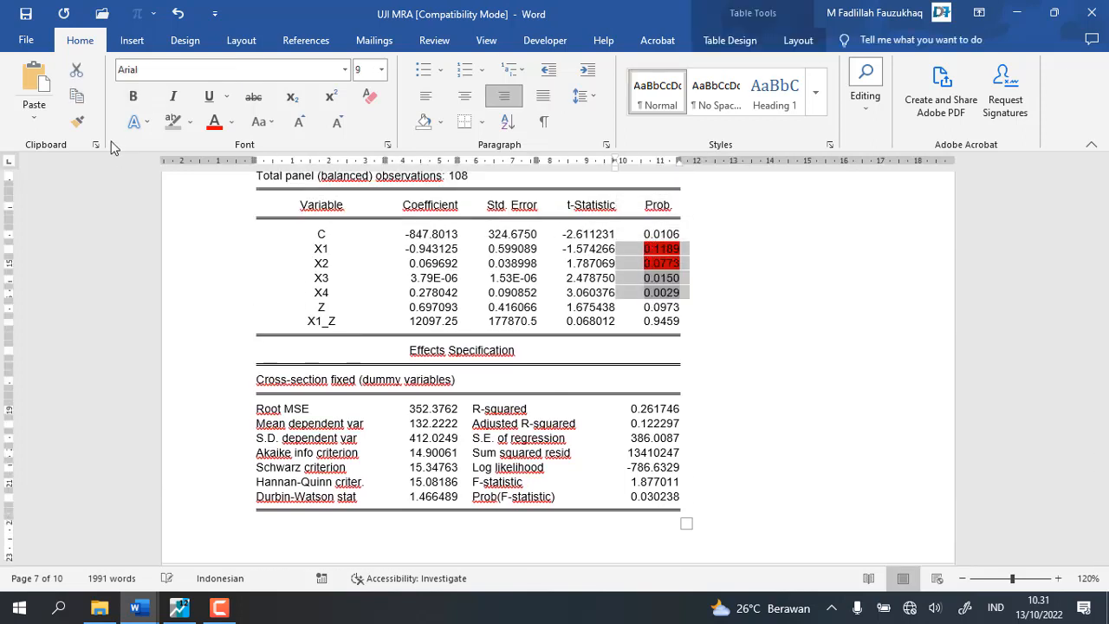
{"action": "left_click", "coordinate": [232, 122]}
{"action": "left_click", "coordinate": [190, 123]}
{"action": "left_click", "coordinate": [193, 219]}
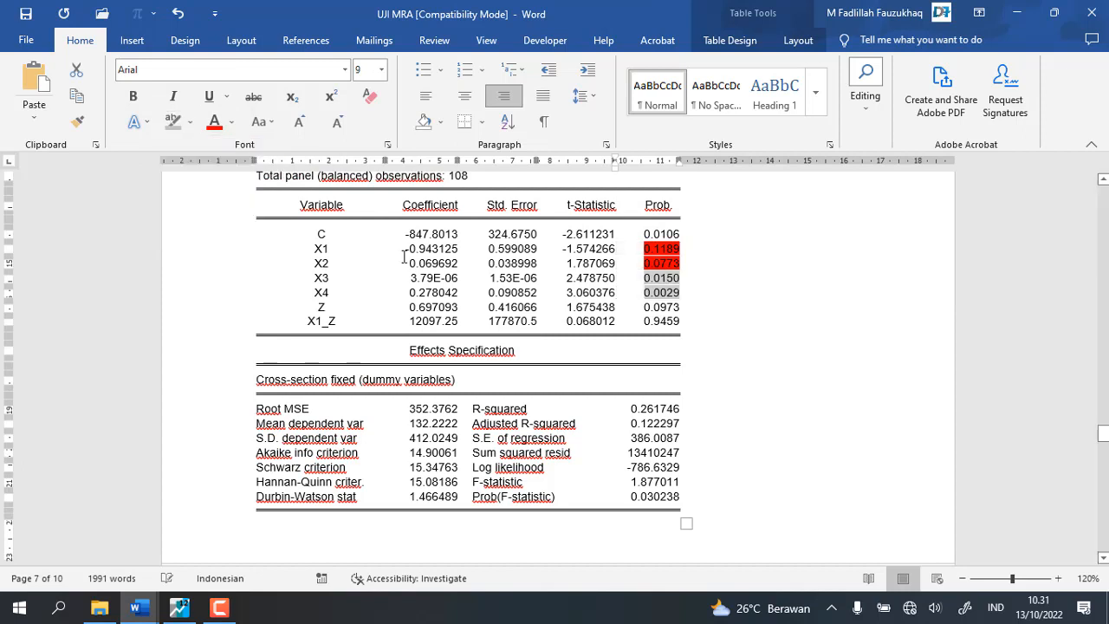
{"action": "scroll", "coordinate": [651, 316], "scroll_direction": "down", "scroll_amount": 1}
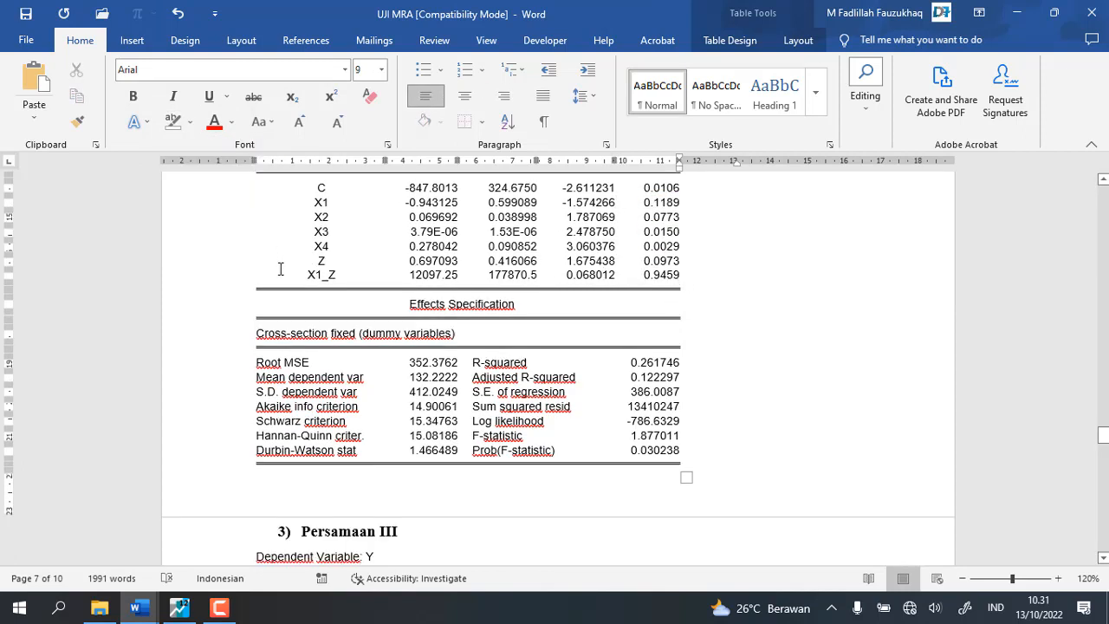
Step: Color the X1_Z probability value in the Persamaan II table red and copy it
{"action": "left_click_drag", "start_coordinate": [303, 274], "coordinate": [350, 274]}
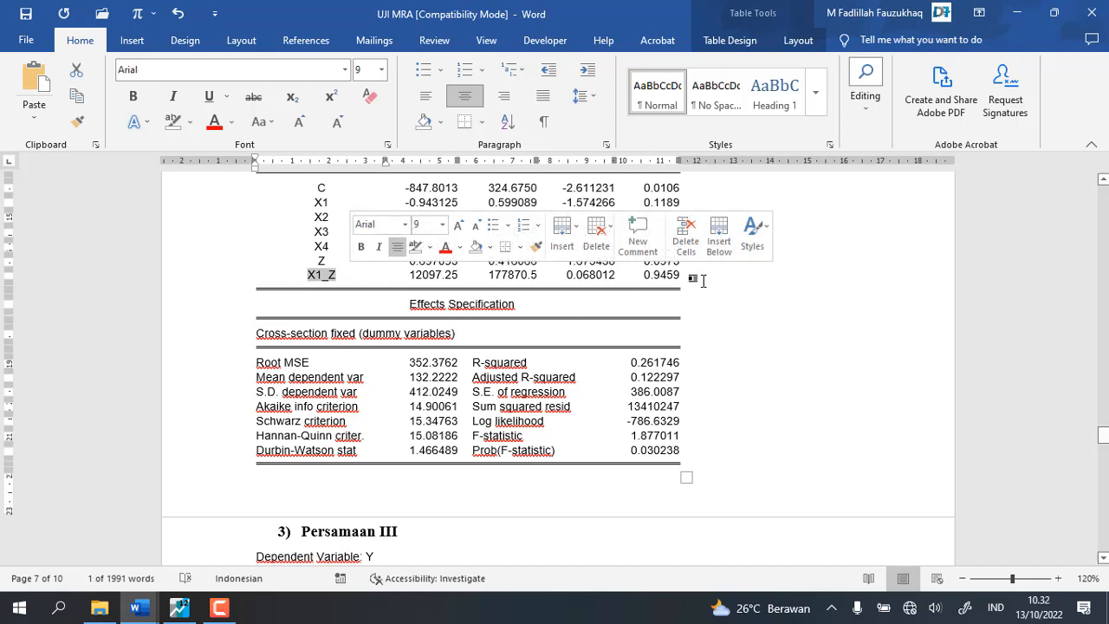
{"action": "left_click", "coordinate": [684, 278]}
{"action": "left_click_drag", "start_coordinate": [654, 279], "coordinate": [636, 279]}
{"action": "left_click_drag", "start_coordinate": [638, 279], "coordinate": [675, 278]}
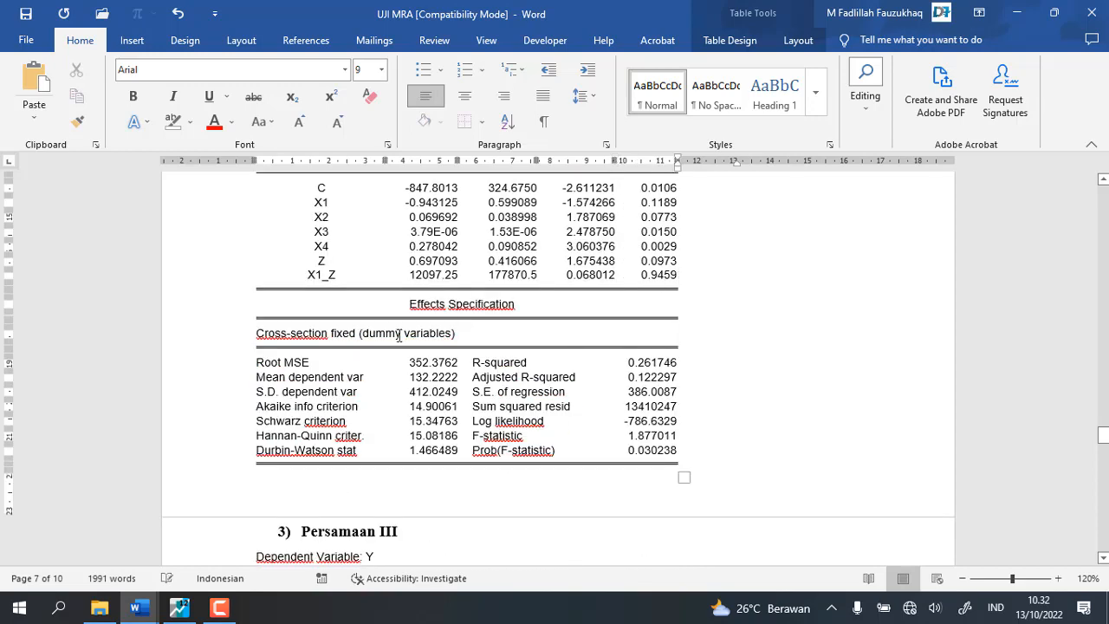
{"action": "left_click_drag", "start_coordinate": [638, 275], "coordinate": [685, 275]}
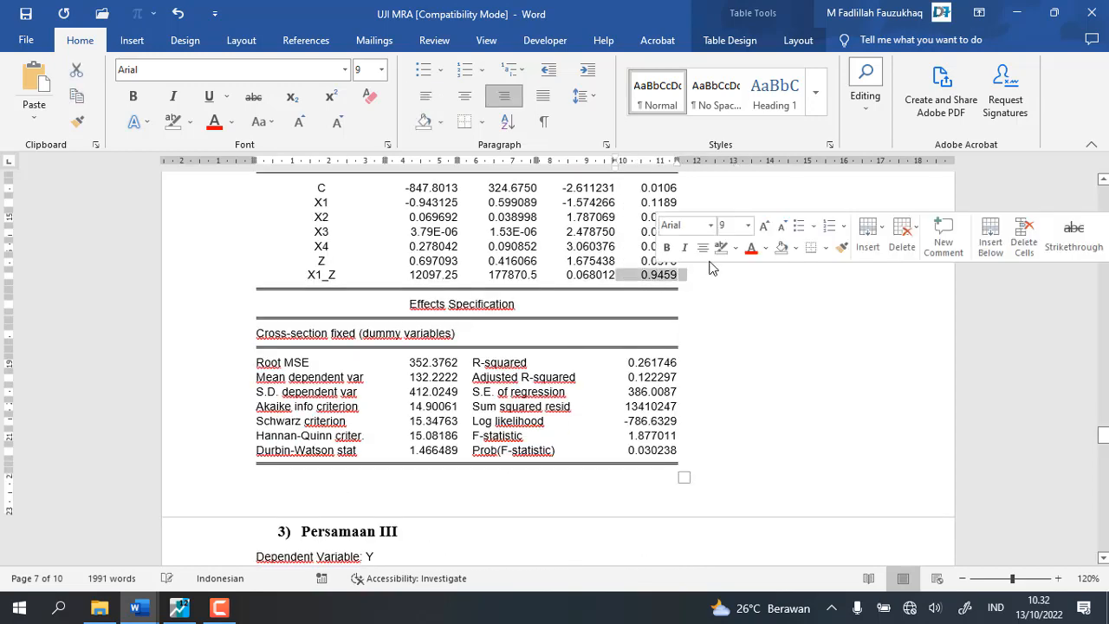
{"action": "left_click", "coordinate": [751, 248]}
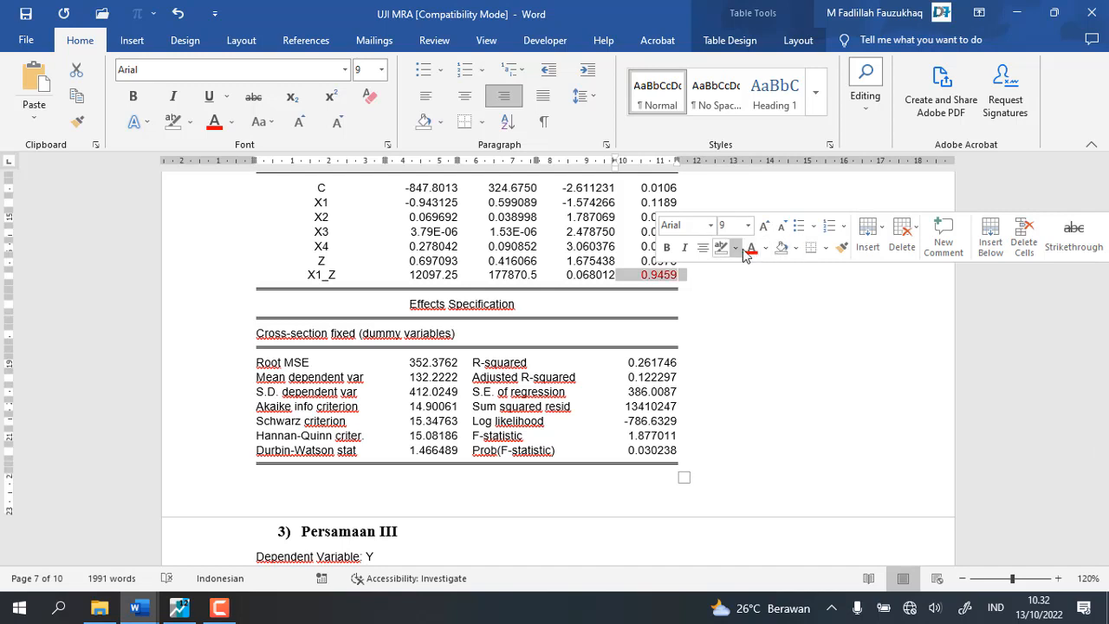
{"action": "right_click", "coordinate": [669, 285]}
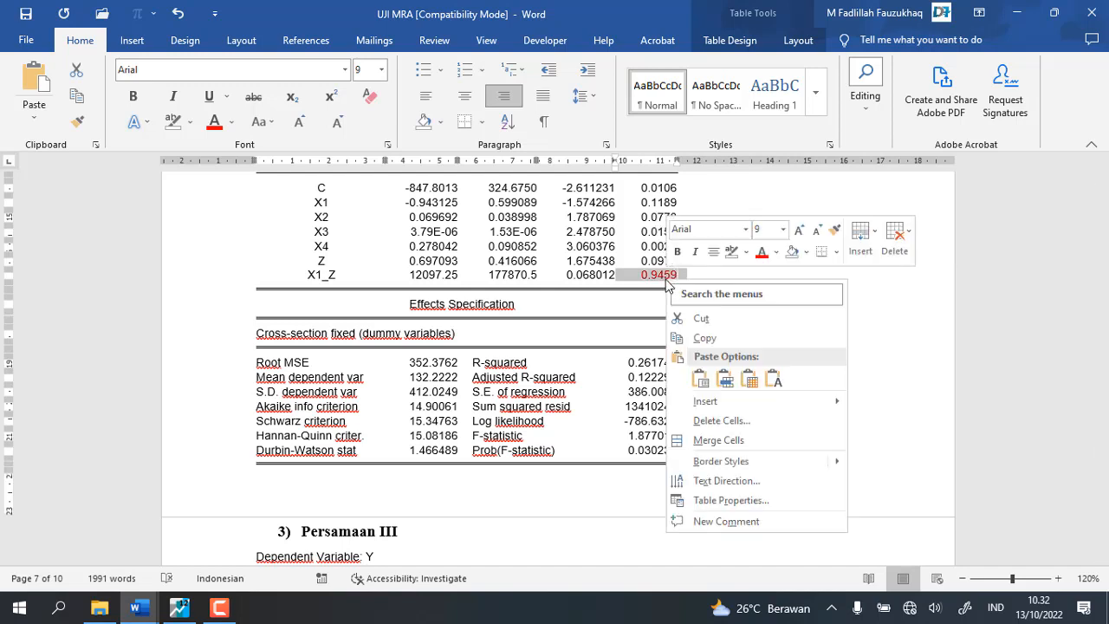
{"action": "left_click", "coordinate": [738, 338]}
Step: In the Persamaan II summary, delete the Uji T Parsial results for all variables and change the label to x1_z
{"action": "scroll", "coordinate": [690, 337], "scroll_direction": "down", "scroll_amount": 15}
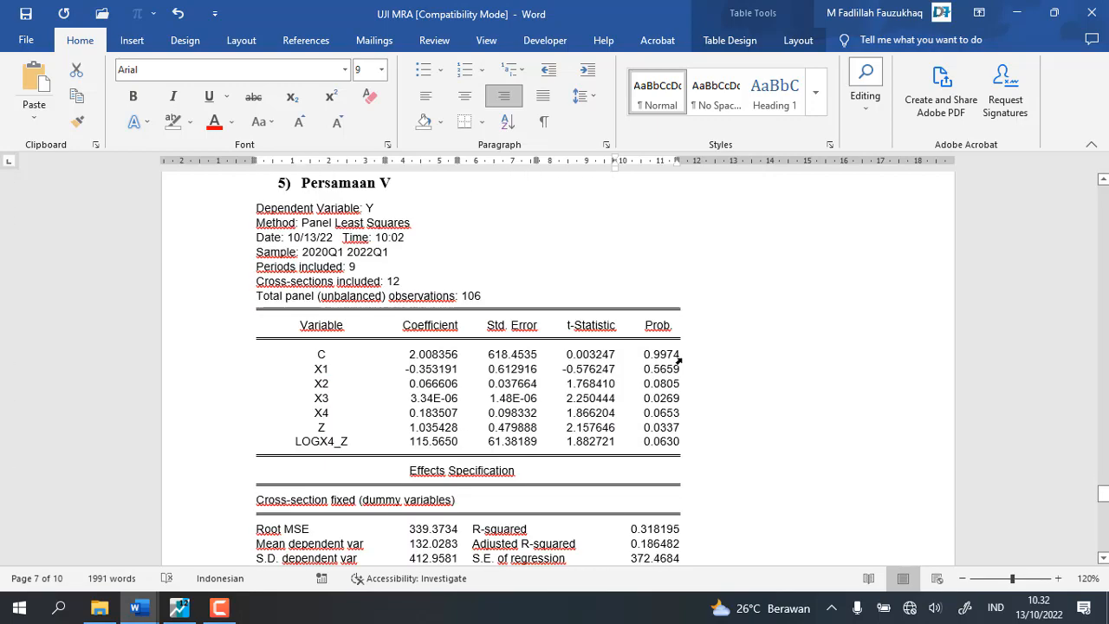
{"action": "scroll", "coordinate": [679, 359], "scroll_direction": "down", "scroll_amount": 20}
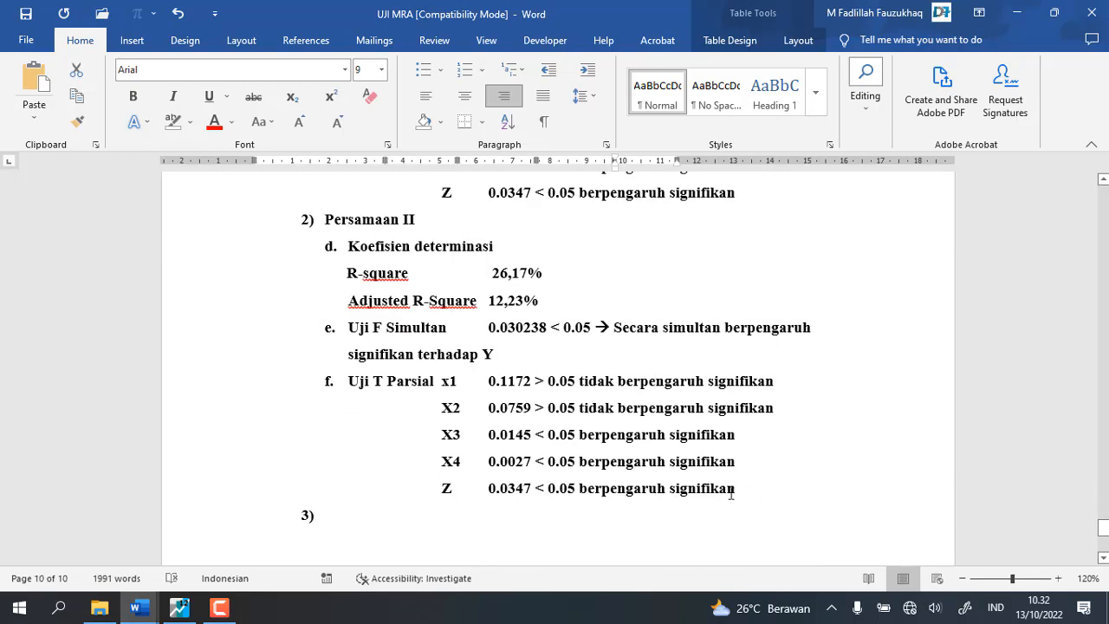
{"action": "left_click_drag", "start_coordinate": [731, 493], "coordinate": [490, 385]}
{"action": "key", "text": "BackSpace"}
{"action": "key", "text": "BackSpace"}
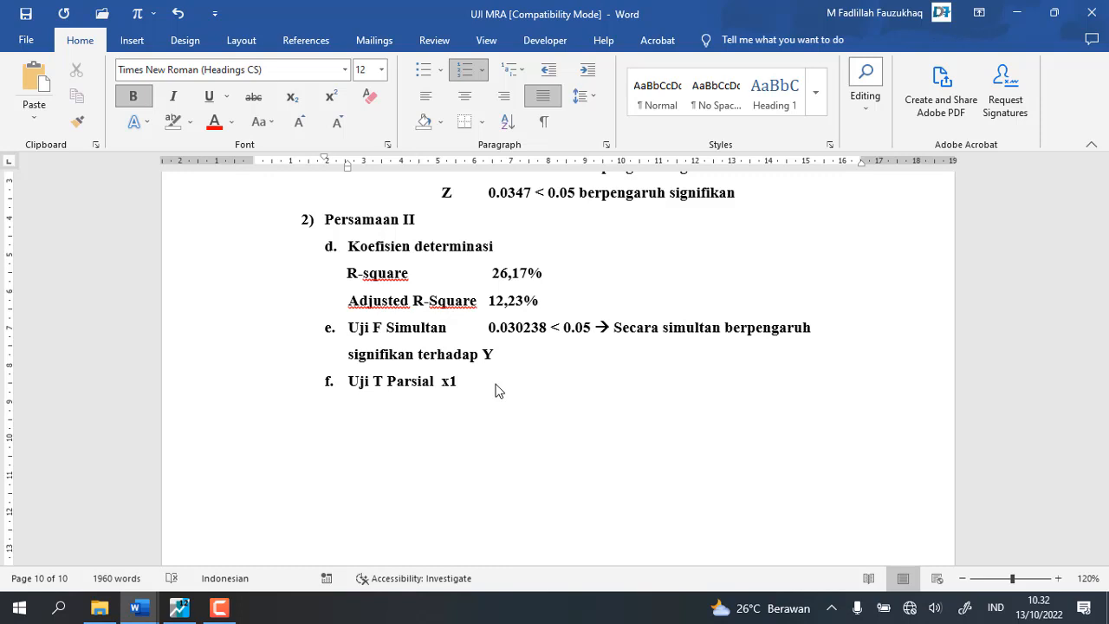
{"action": "type", "text": "_Z"}
{"action": "key", "text": "BackSpace"}
{"action": "type", "text": "z V"}
Step: Enter 0.9459 after x1_z, aligned with the values above, and leave no pasted table cell beneath the line
{"action": "key", "text": "ctrl+v"}
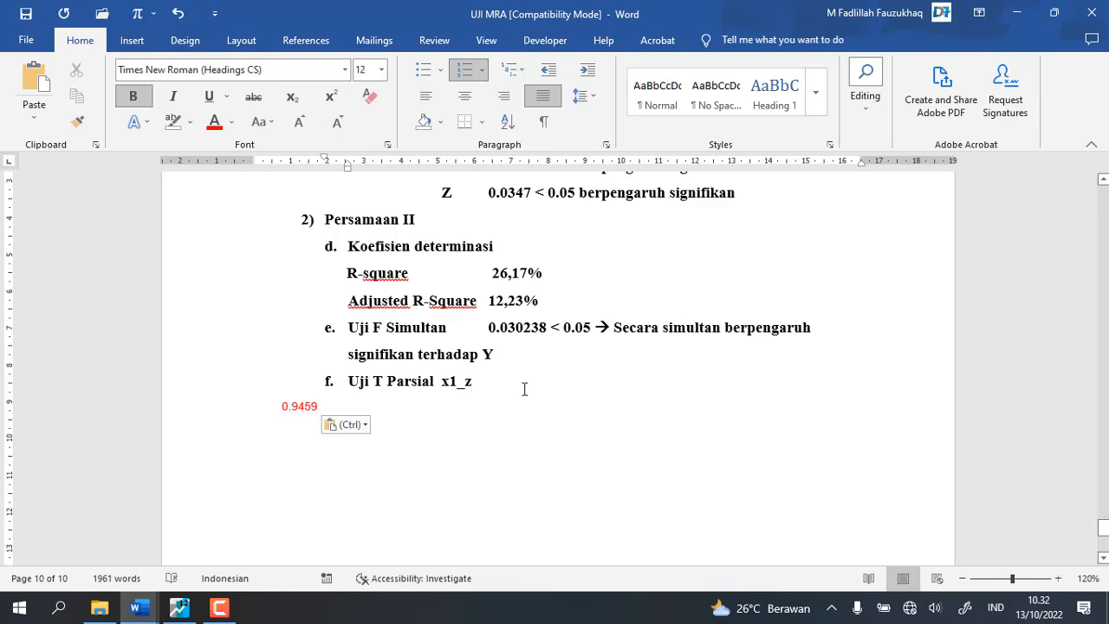
{"action": "type", "text": "0"}
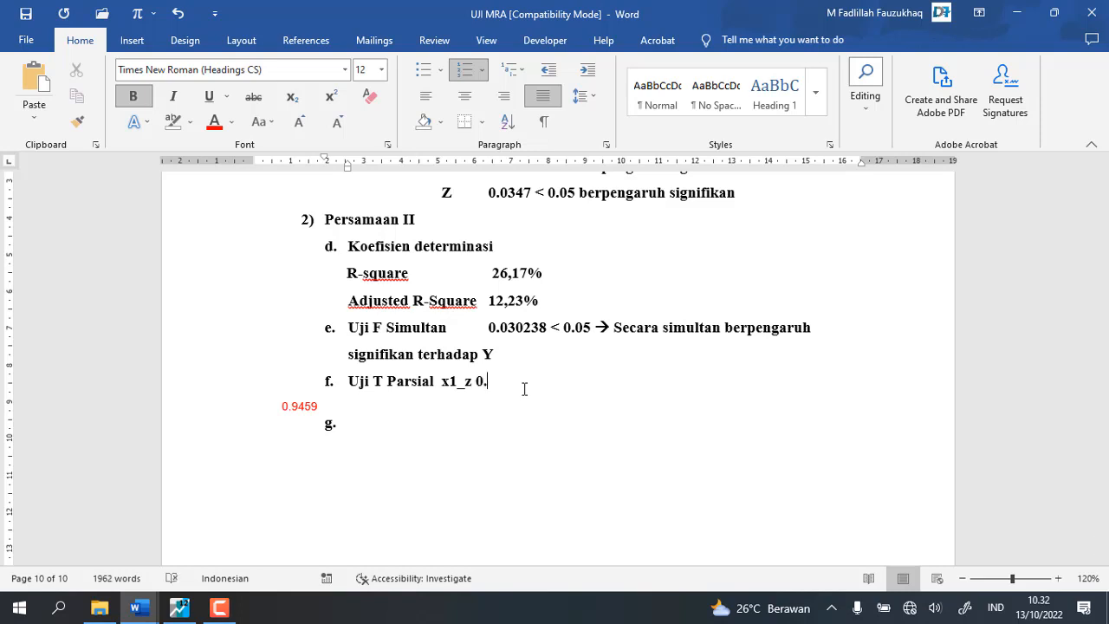
{"action": "type", "text": ".9459"}
{"action": "left_click_drag", "start_coordinate": [363, 421], "coordinate": [276, 399]}
{"action": "key", "text": "BackSpace"}
{"action": "key", "text": "BackSpace"}
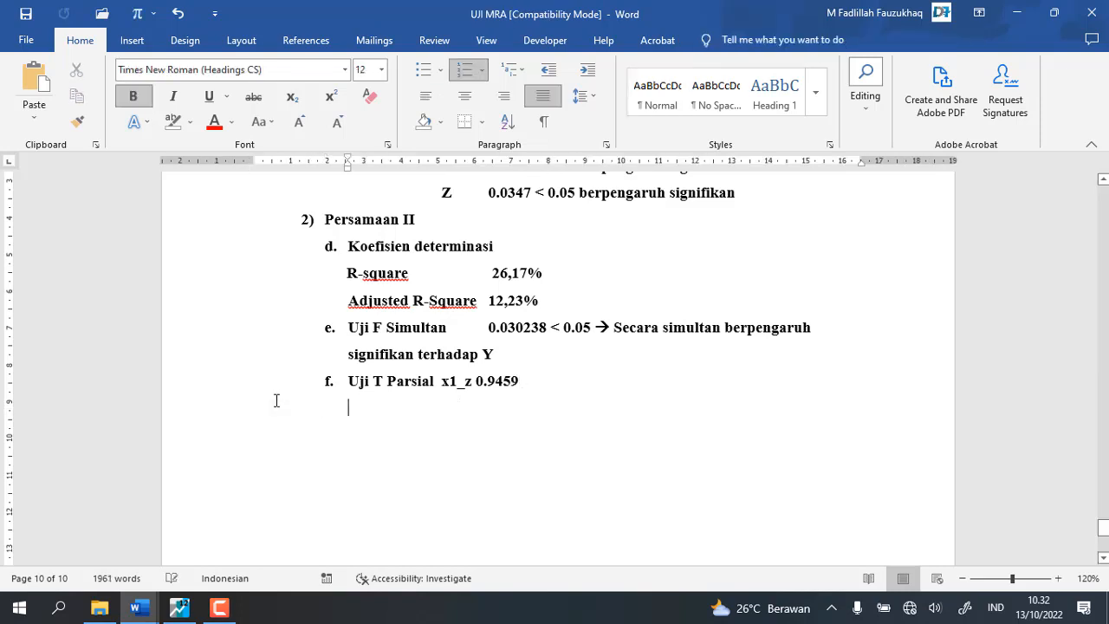
{"action": "key", "text": "BackSpace"}
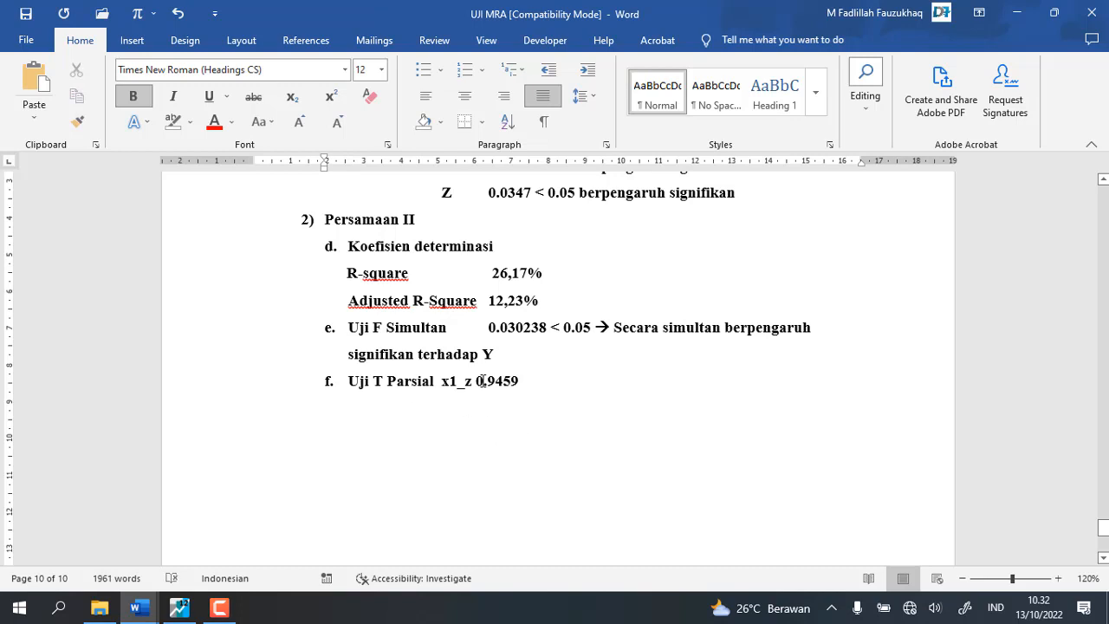
{"action": "left_click", "coordinate": [476, 381]}
{"action": "key", "text": "Tab"}
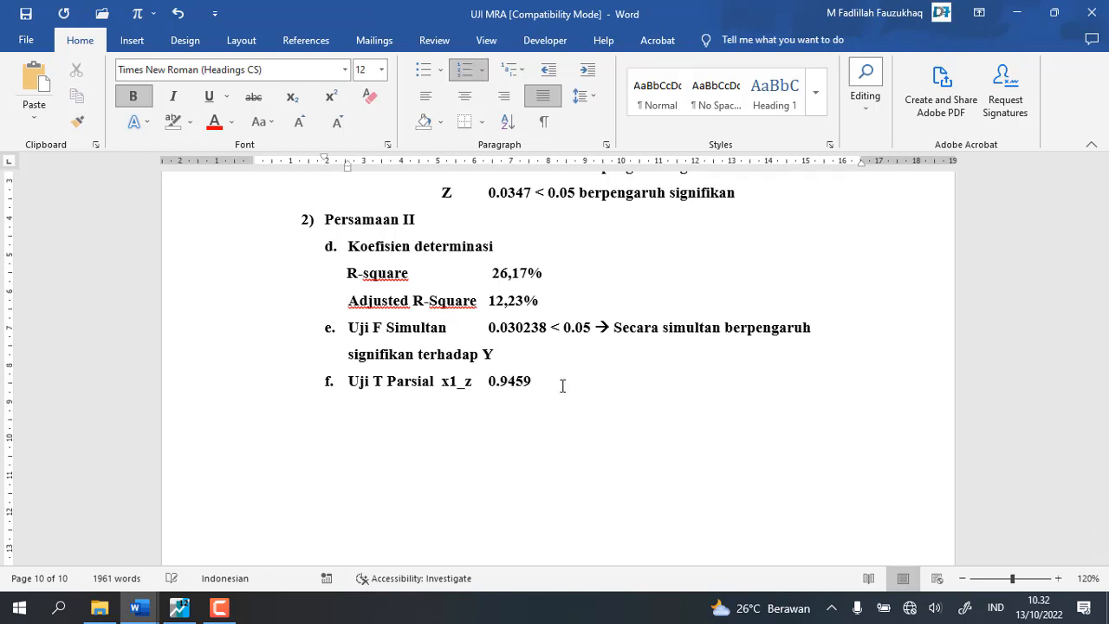
Step: Add the conclusion "→ variabel z tidak mampu memoderasi hub. X1 → Y." after the x1_z value
{"action": "type", "text": "-"}
{"action": "type", "text": ">"}
{"action": "type", "text": " v"}
{"action": "type", "text": "ariabel"}
{"action": "type", "text": " z tidak mamp"}
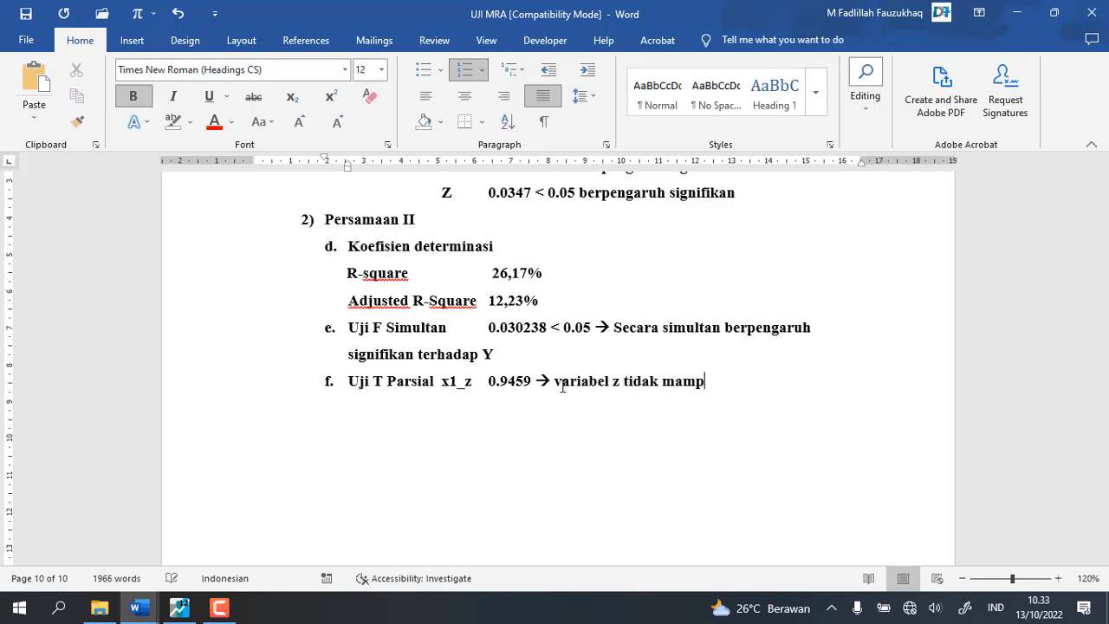
{"action": "type", "text": "u memoderasi hu"}
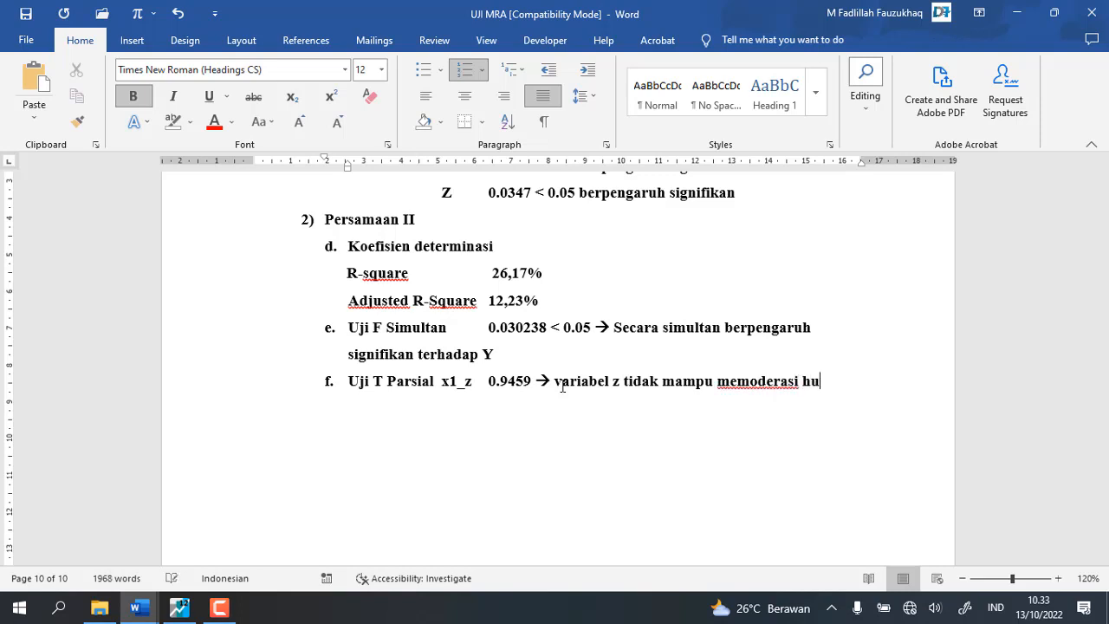
{"action": "type", "text": "bux"}
{"action": "key", "text": "BackSpace"}
{"action": "type", "text": "X1"}
{"action": "type", "text": "--"}
{"action": "type", "text": ">"}
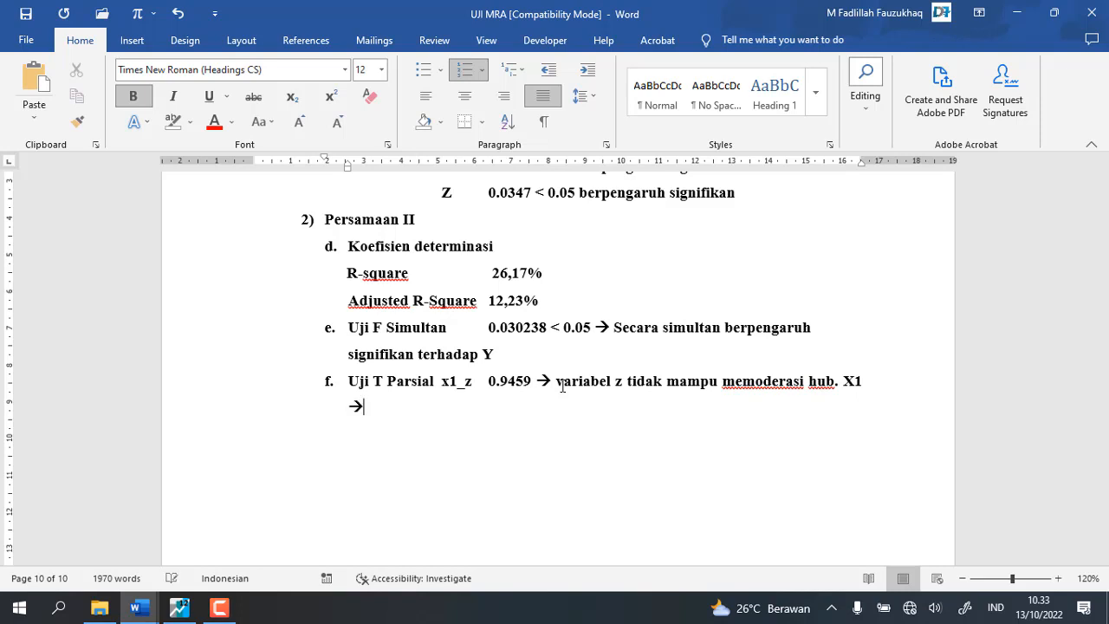
{"action": "type", "text": "y"}
{"action": "key", "text": "BackSpace"}
{"action": "type", "text": "Y."}
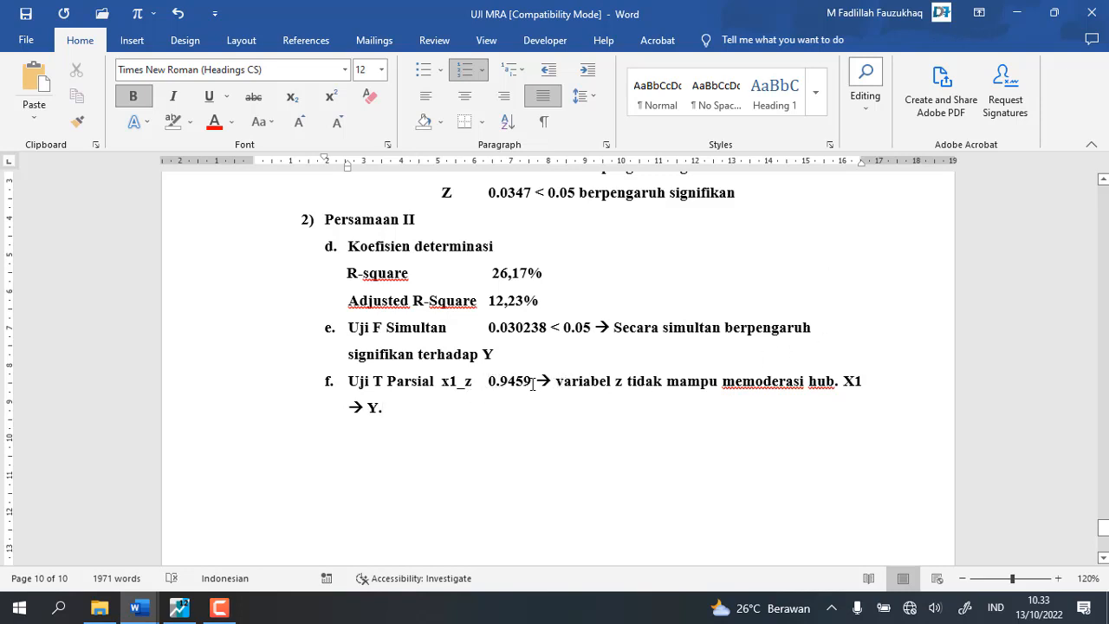
Step: Insert the comparison ">0.05" between 0.9459 and the arrow in the Uji T Parsial line
{"action": "double_click", "coordinate": [534, 380]}
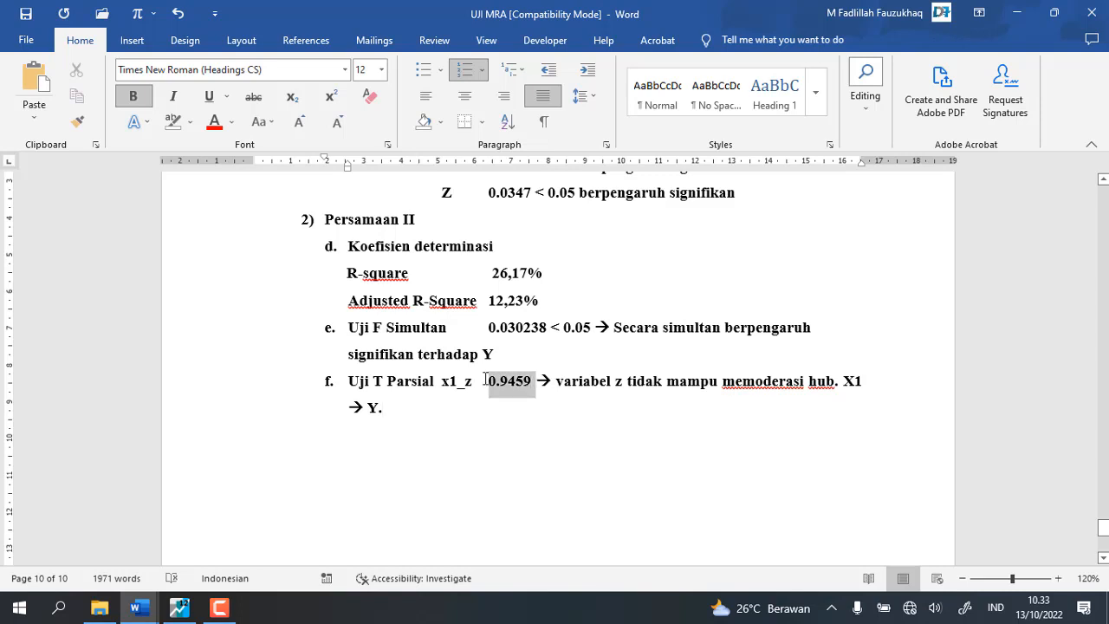
{"action": "left_click", "coordinate": [535, 381]}
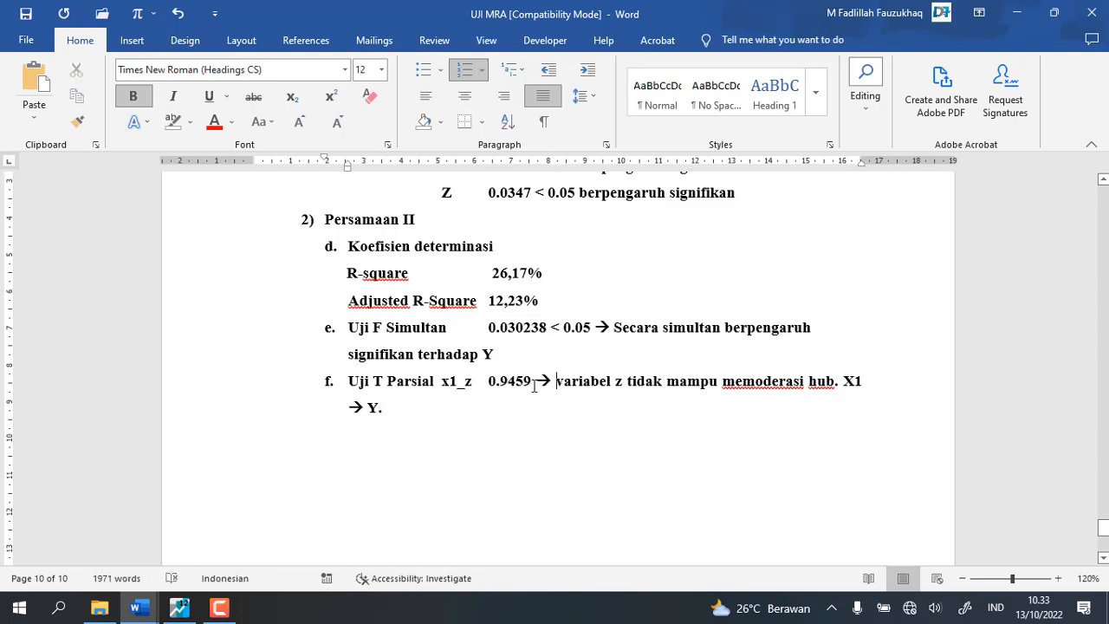
{"action": "type", "text": "<"}
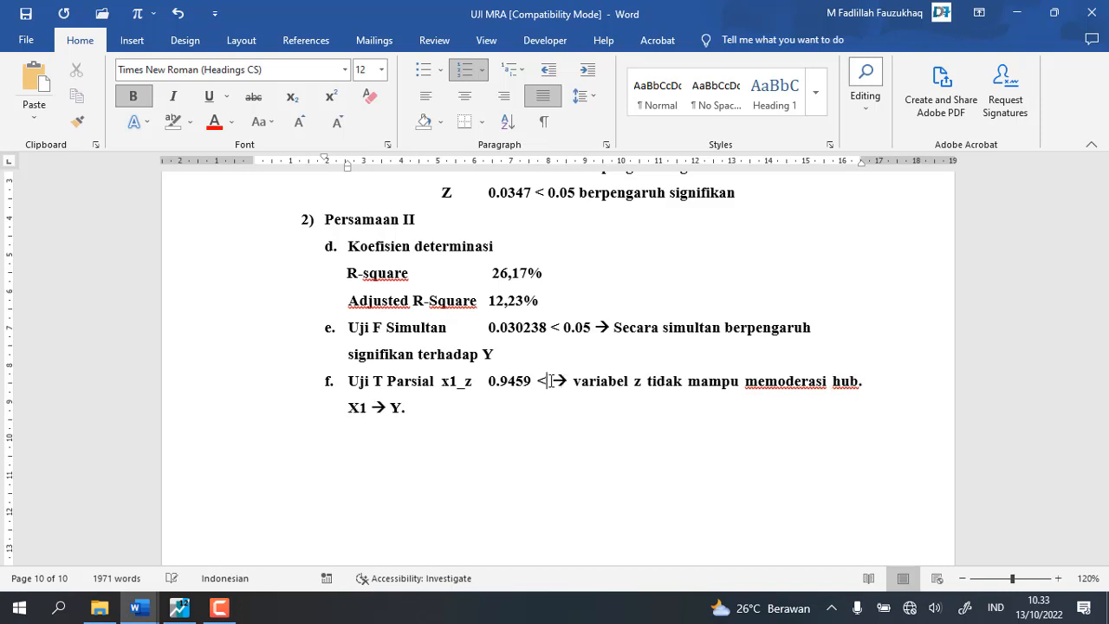
{"action": "type", "text": "0"}
{"action": "key", "text": "BackSpace"}
{"action": "key", "text": "BackSpace"}
{"action": "type", "text": ">0.05"}
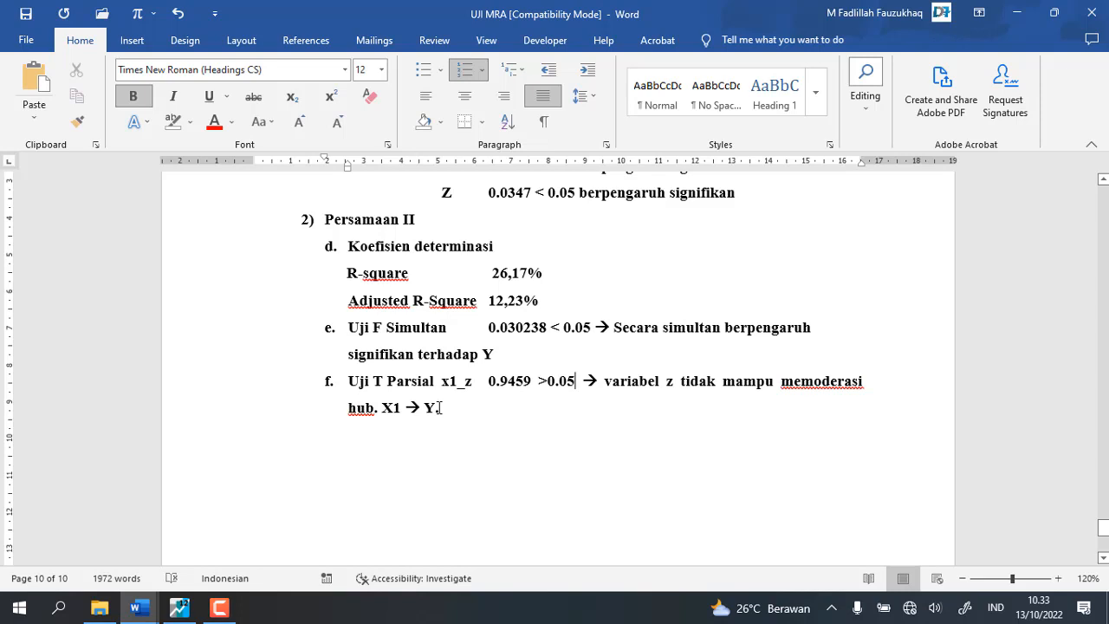
Step: Duplicate the whole Persamaan II summary block below itself as item 3)
{"action": "left_click_drag", "start_coordinate": [440, 408], "coordinate": [318, 224]}
{"action": "key", "text": "ctrl+c"}
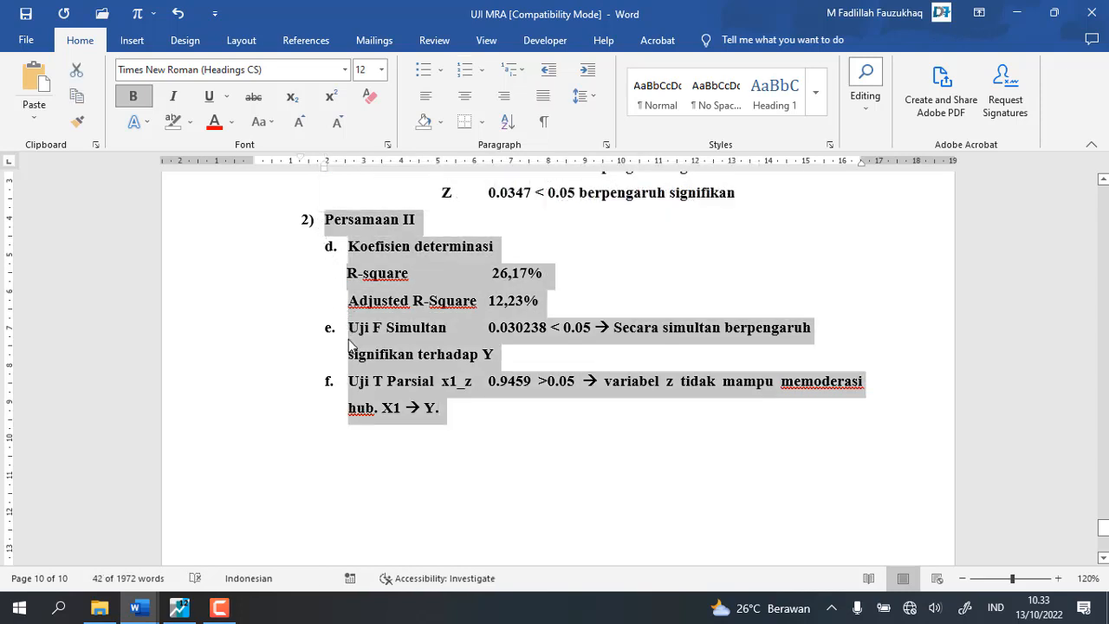
{"action": "left_click", "coordinate": [334, 457]}
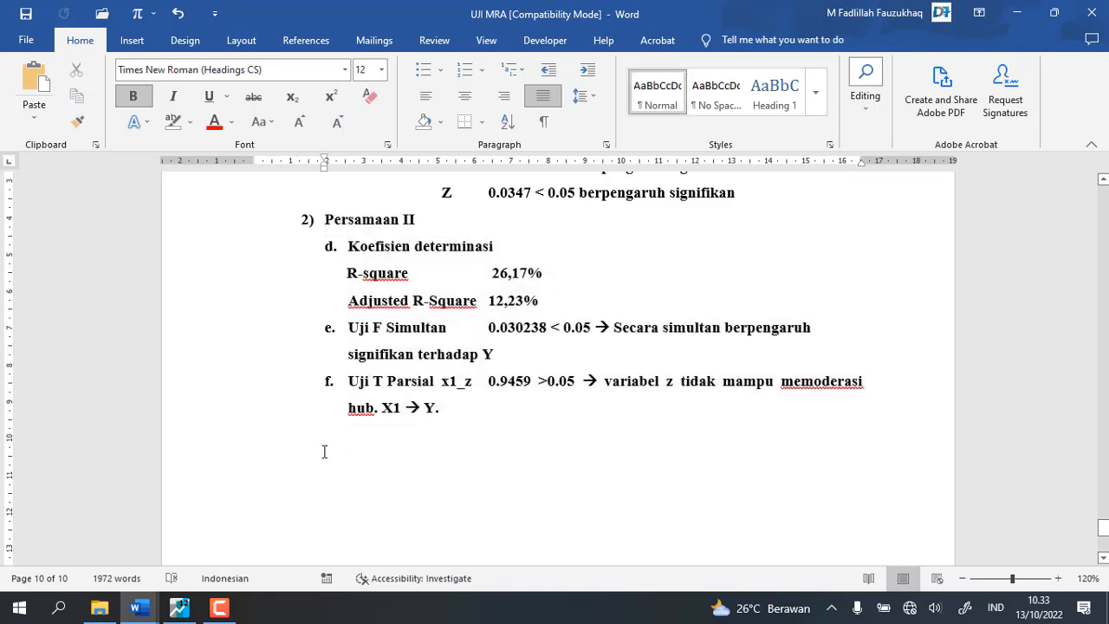
{"action": "type", "text": "3)"}
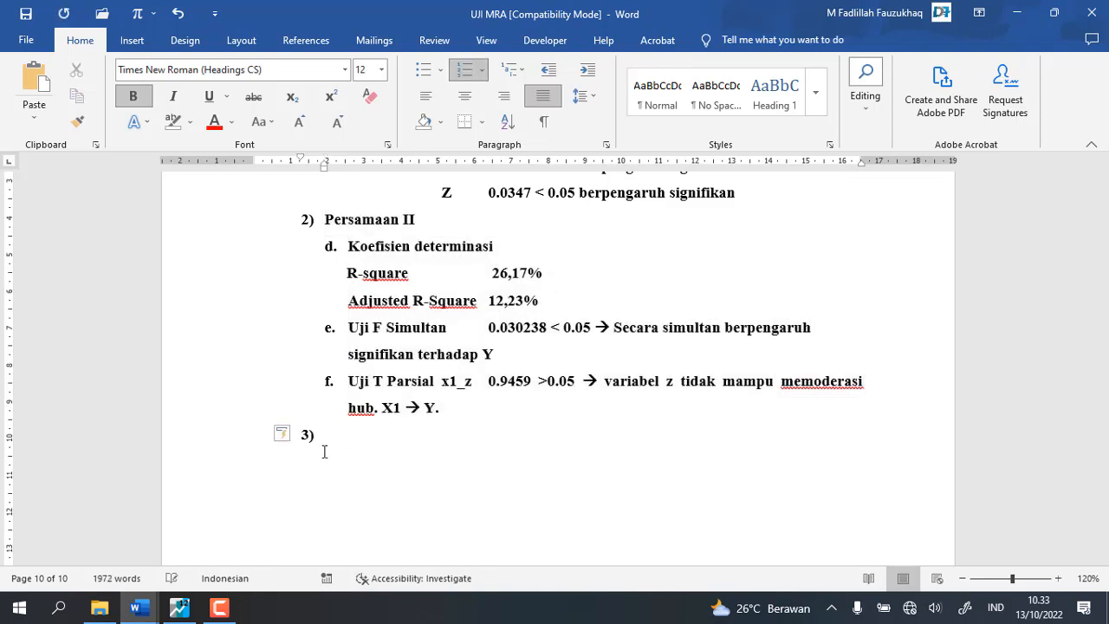
{"action": "key", "text": "ctrl+v"}
{"action": "scroll", "coordinate": [523, 446], "scroll_direction": "up", "scroll_amount": 20}
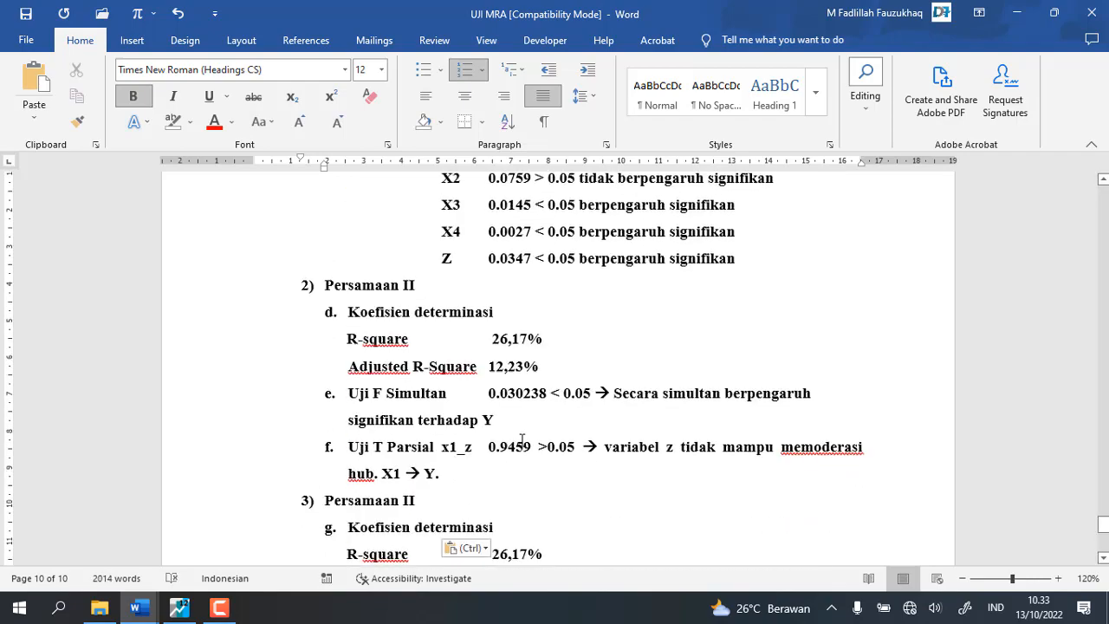
Step: Copy the R-squared and Adjusted R-squared values from the Persamaan III table into item 3), setting R-square to 0.321058
{"action": "scroll", "coordinate": [521, 440], "scroll_direction": "up", "scroll_amount": 10}
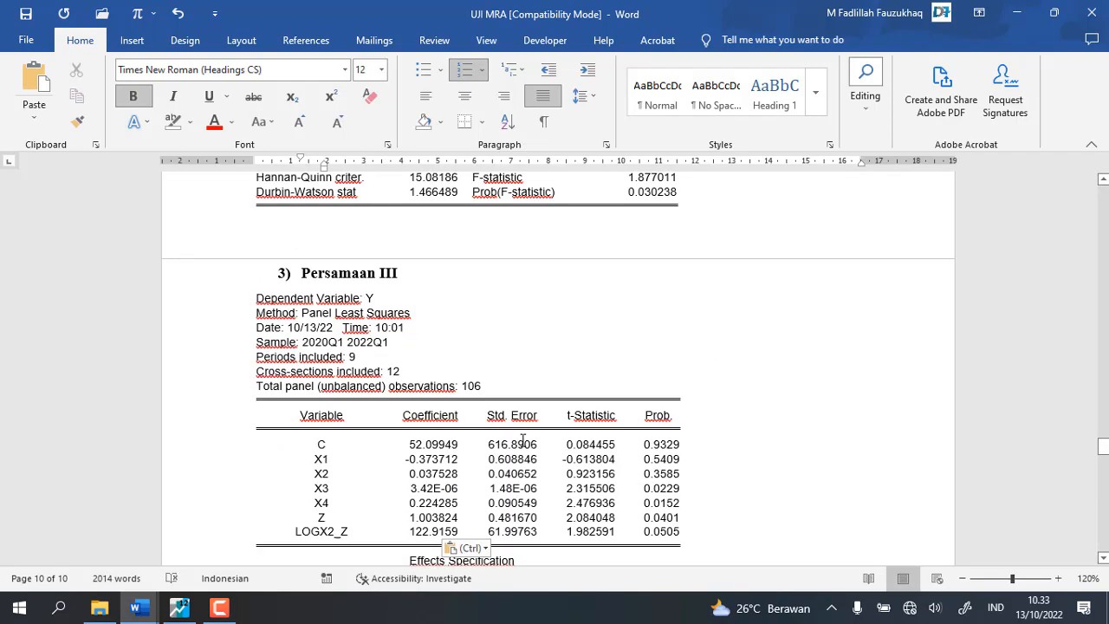
{"action": "scroll", "coordinate": [524, 442], "scroll_direction": "down", "scroll_amount": 9}
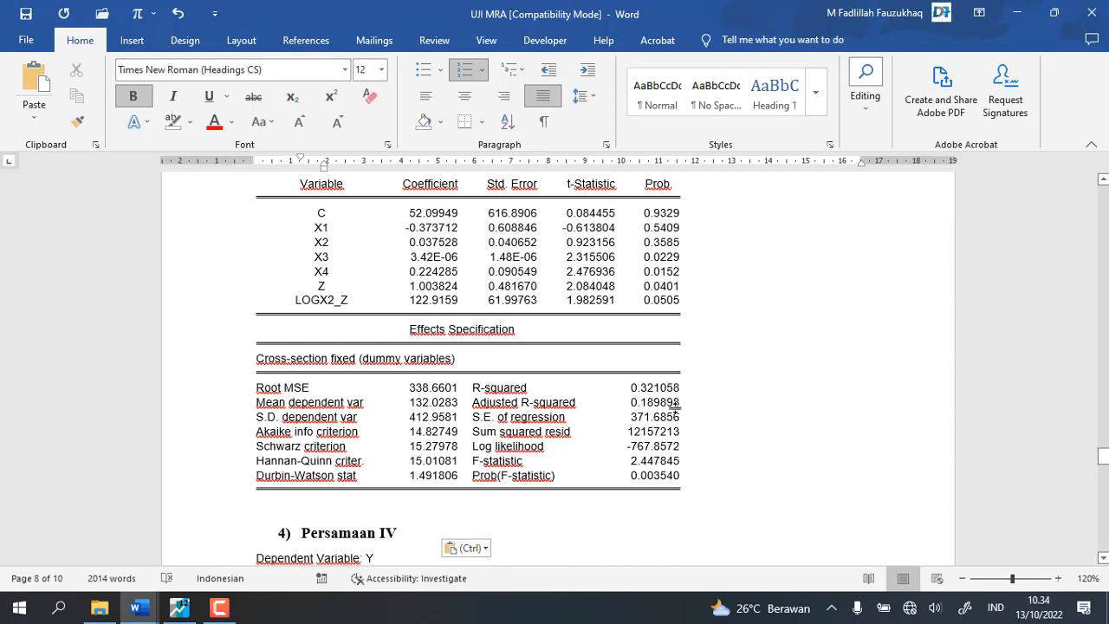
{"action": "left_click_drag", "start_coordinate": [631, 387], "coordinate": [683, 403]}
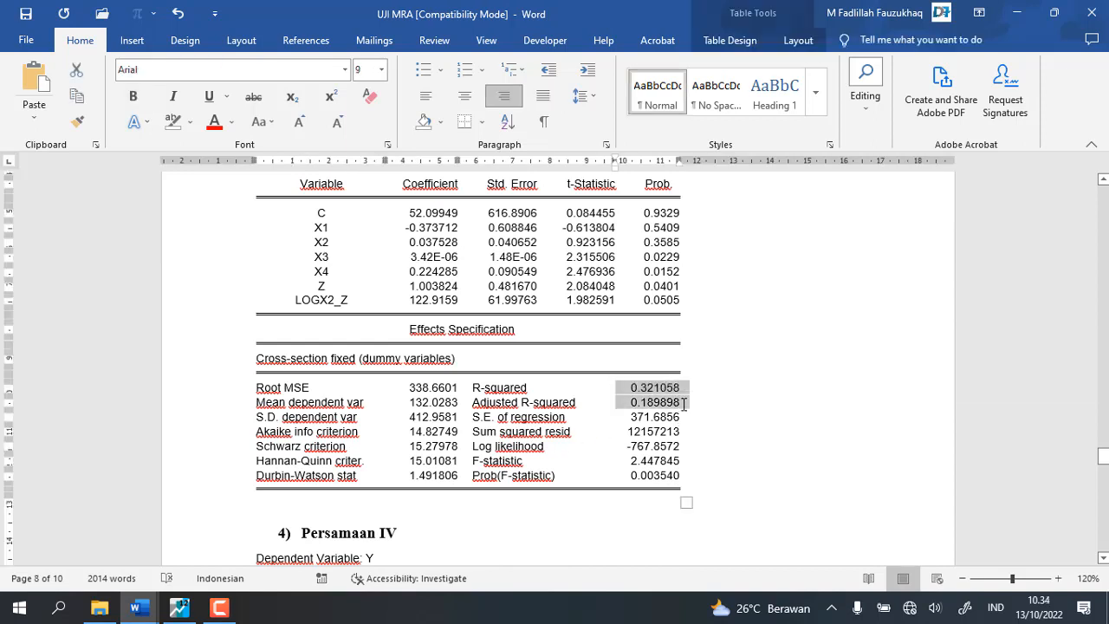
{"action": "scroll", "coordinate": [461, 399], "scroll_direction": "down", "scroll_amount": 10}
{"action": "scroll", "coordinate": [462, 399], "scroll_direction": "up", "scroll_amount": 3}
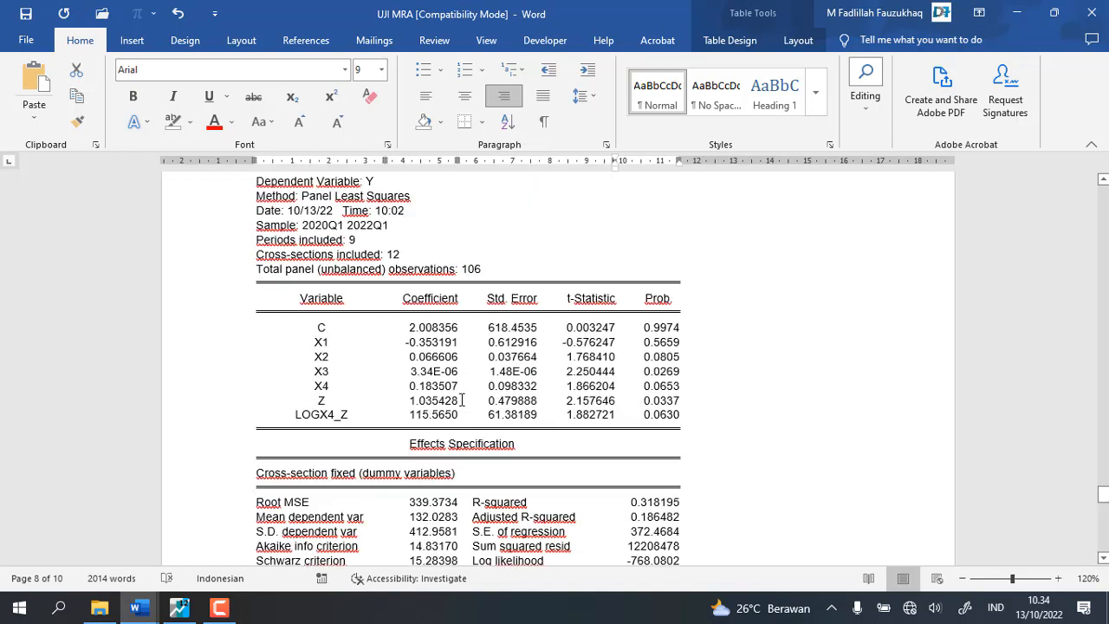
{"action": "scroll", "coordinate": [462, 399], "scroll_direction": "down", "scroll_amount": 15}
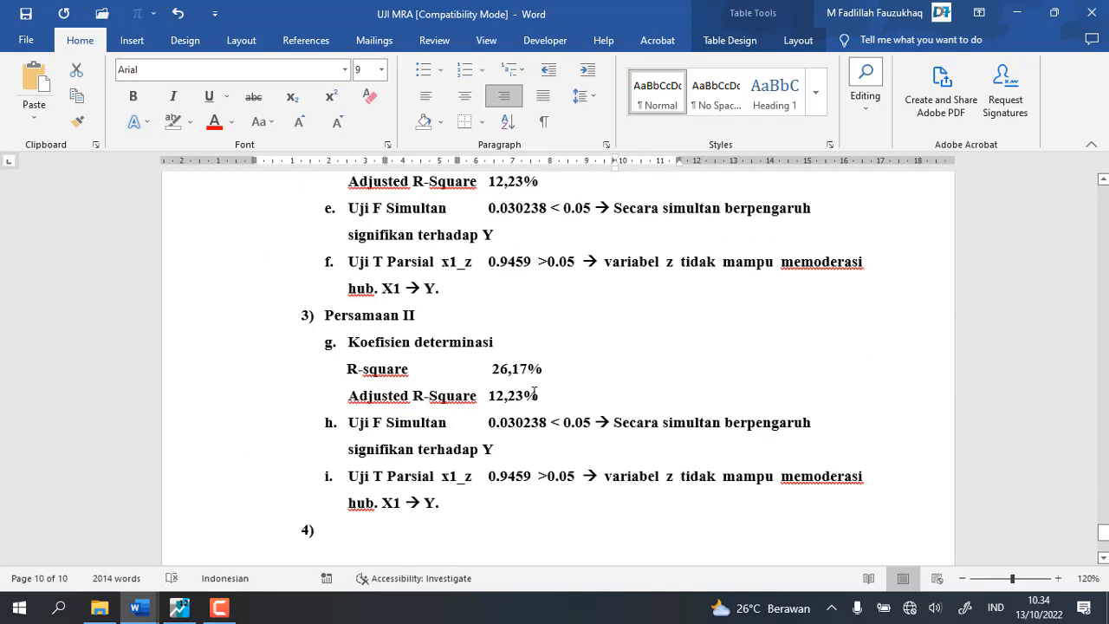
{"action": "left_click", "coordinate": [584, 365]}
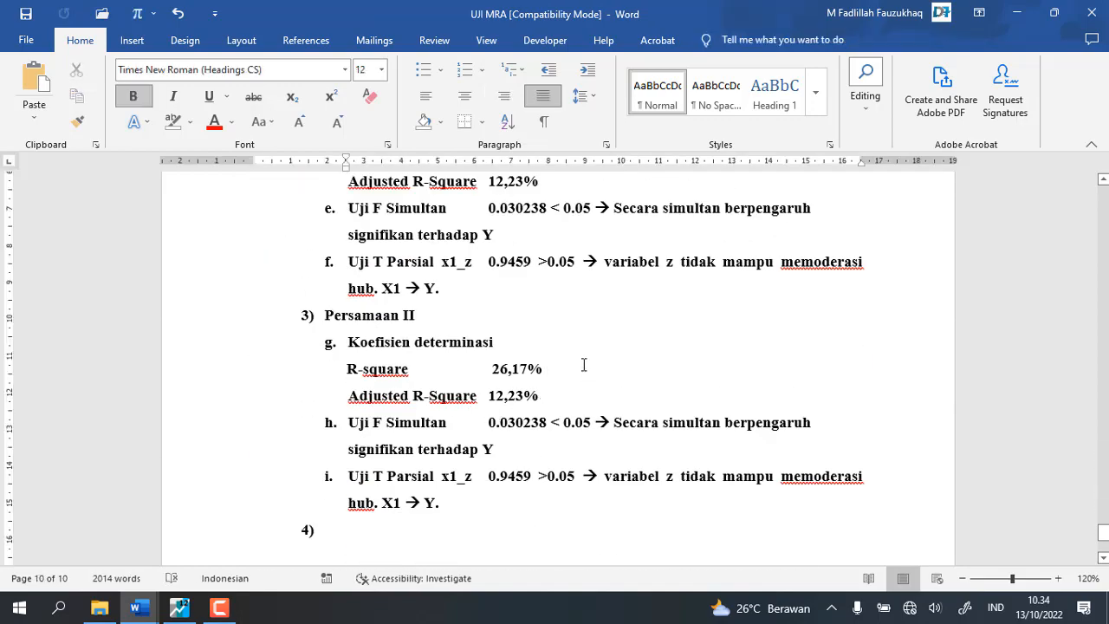
{"action": "right_click", "coordinate": [582, 365]}
{"action": "left_click", "coordinate": [692, 206]}
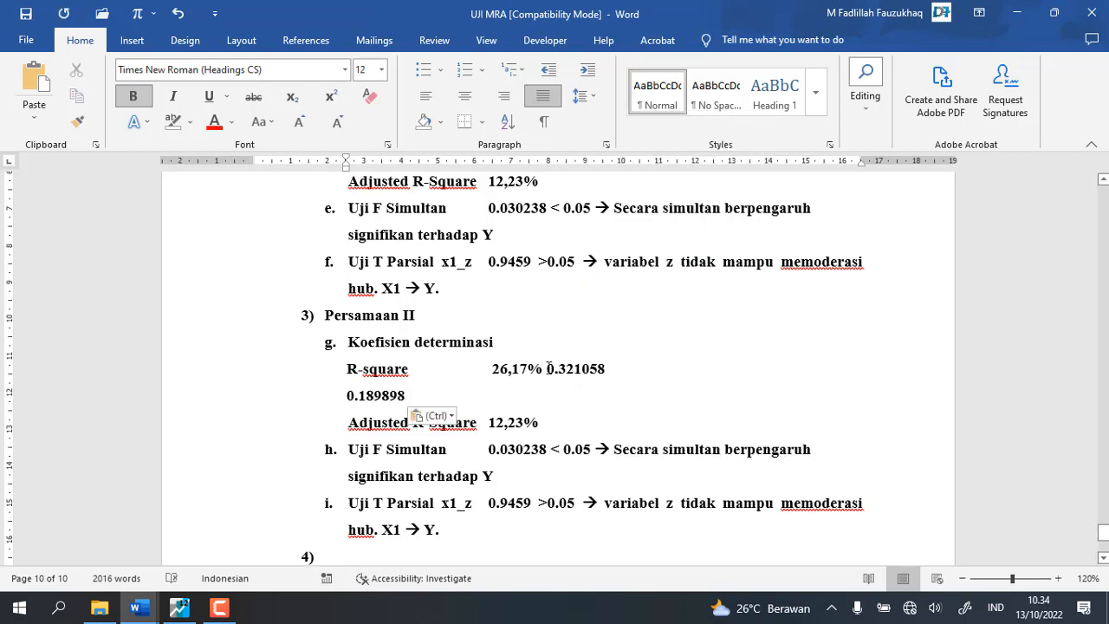
{"action": "left_click_drag", "start_coordinate": [549, 369], "coordinate": [498, 374]}
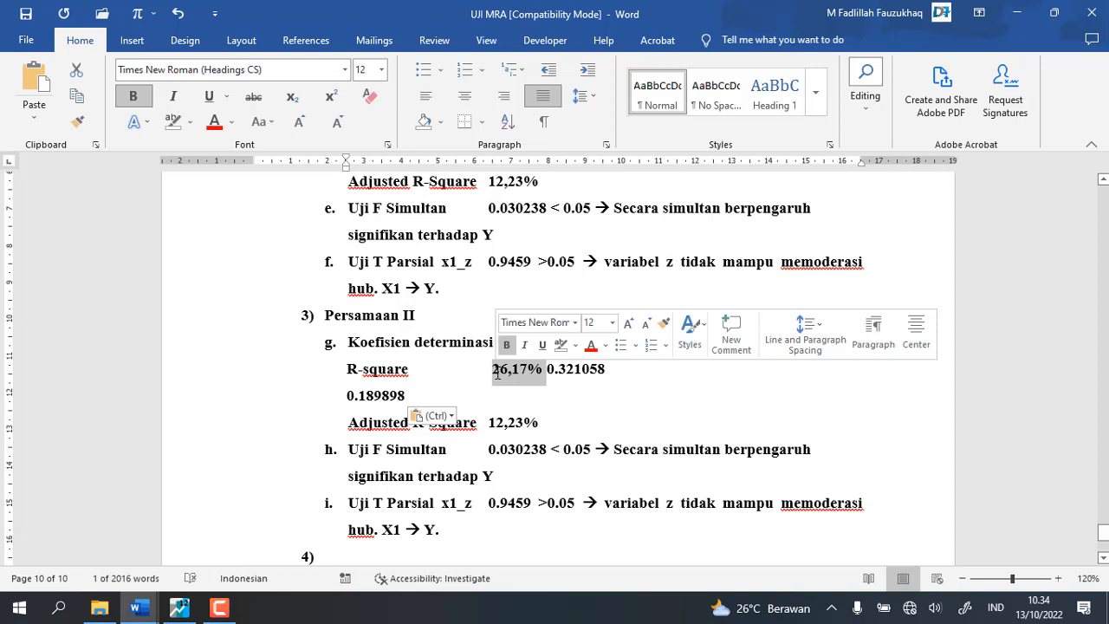
{"action": "key", "text": "Delete"}
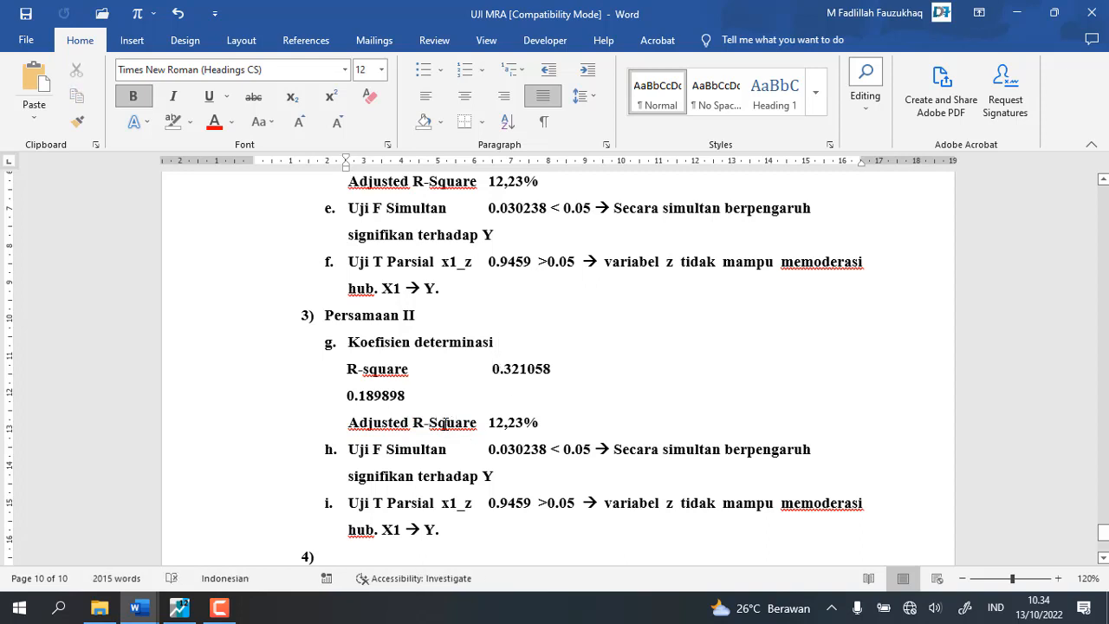
Step: Move 0.189898 into the Adjusted R-Square line of item 3) as its value, leaving no blank line beneath
{"action": "left_click_drag", "start_coordinate": [419, 396], "coordinate": [343, 399]}
{"action": "key", "text": "ctrl+c"}
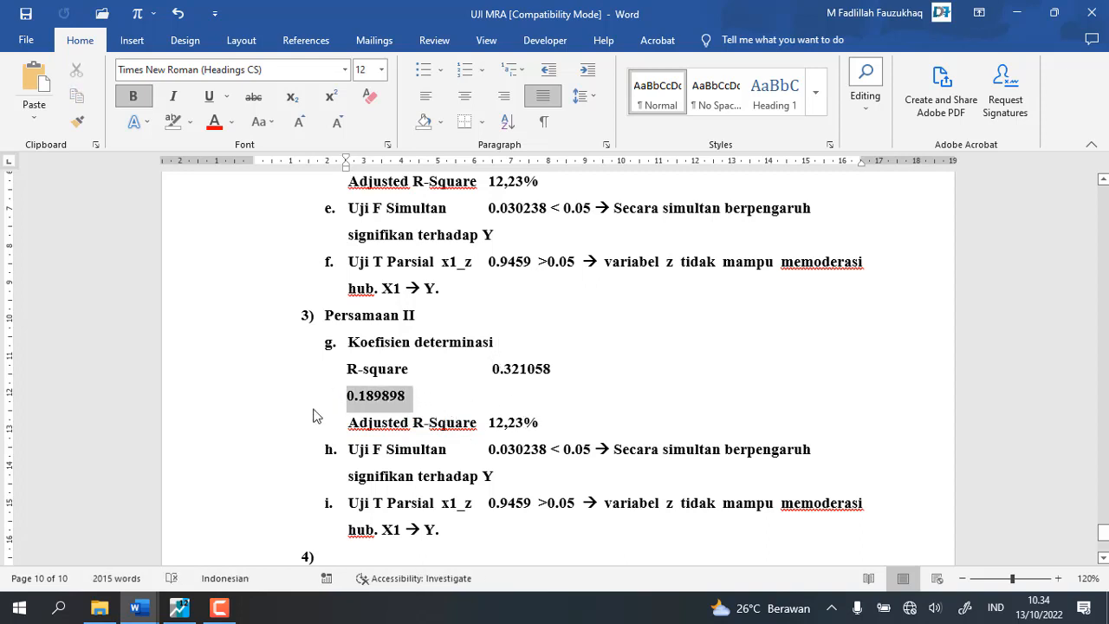
{"action": "key", "text": "Delete"}
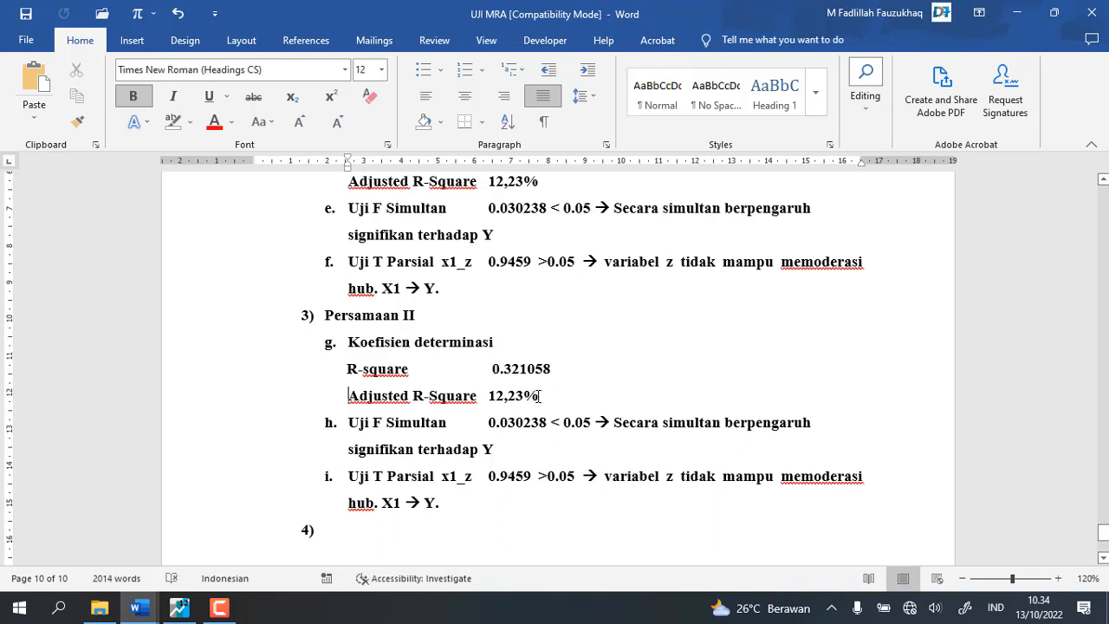
{"action": "left_click_drag", "start_coordinate": [541, 396], "coordinate": [475, 407]}
{"action": "key", "text": "ctrl+v"}
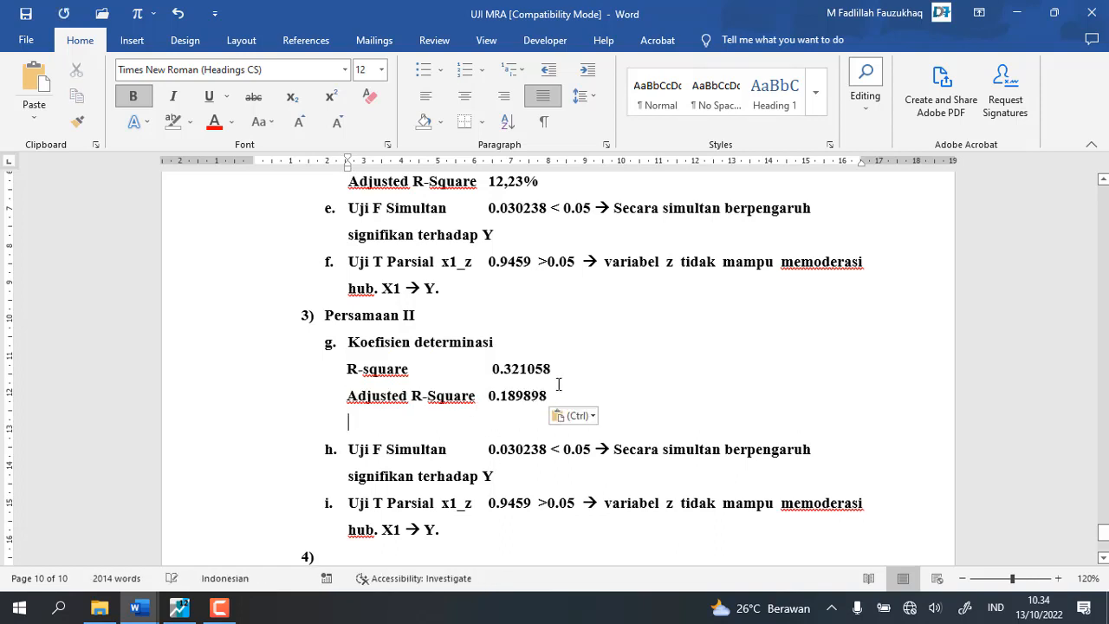
{"action": "key", "text": "BackSpace"}
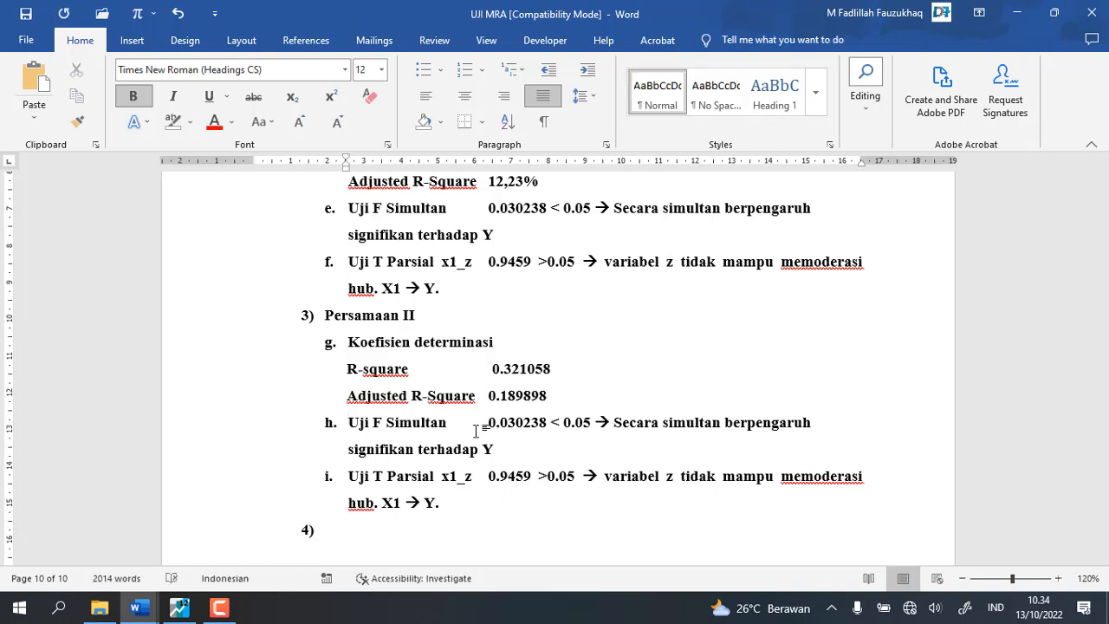
Step: Append "→ 32.105%" after the R-square value in item 3)
{"action": "left_click", "coordinate": [576, 373]}
{"action": "type", "text": "-->"}
{"action": "type", "text": "32"}
{"action": "type", "text": ".1"}
{"action": "type", "text": "05"}
{"action": "type", "text": "%"}
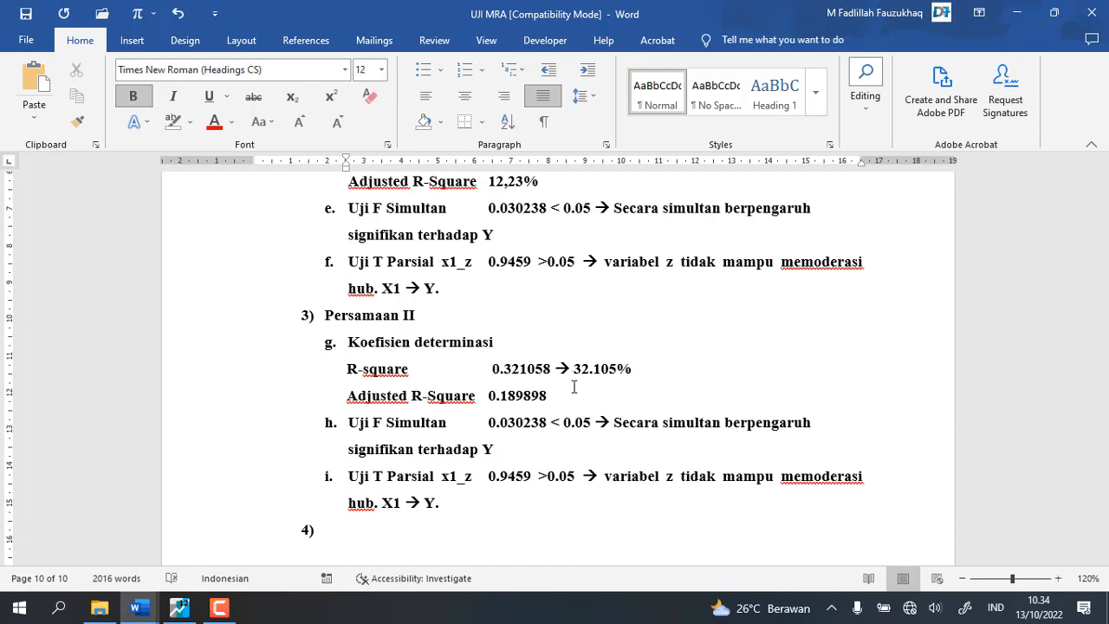
Step: Append "→ 18.98%" after the Adjusted R-Square value in item 3)
{"action": "left_click", "coordinate": [571, 402]}
{"action": "type", "text": "--> "}
{"action": "type", "text": "18"}
{"action": "type", "text": ".98"}
{"action": "type", "text": "%"}
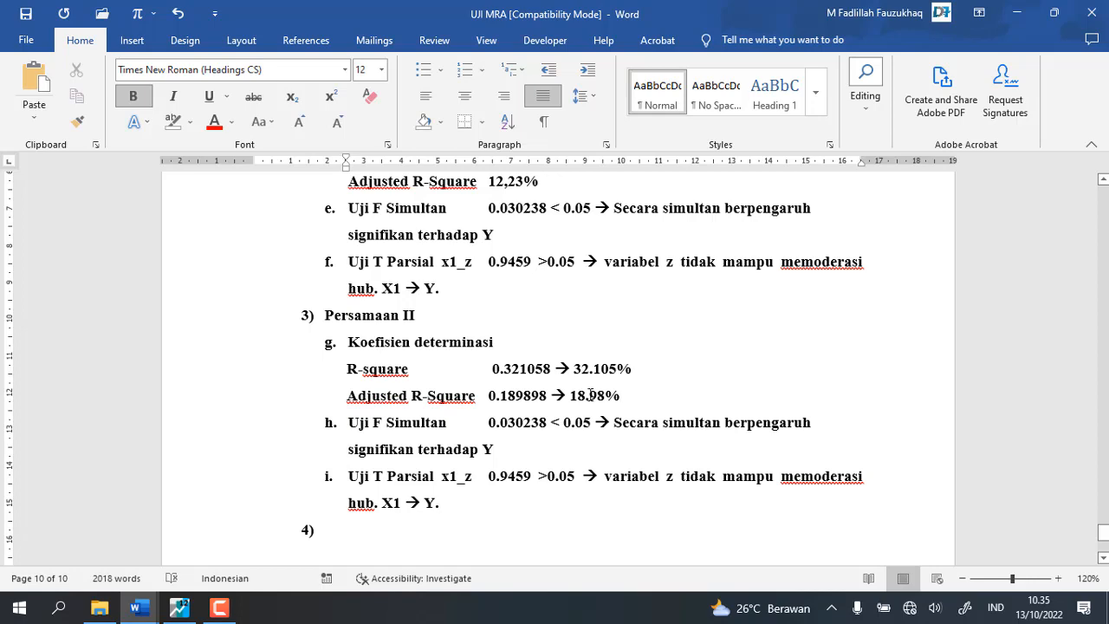
Step: Replace the Uji F Simultan value in item 3) with Prob(F-statistic) 0.003540 from the Persamaan III table, pasted as plain text
{"action": "scroll", "coordinate": [660, 403], "scroll_direction": "down", "scroll_amount": 1}
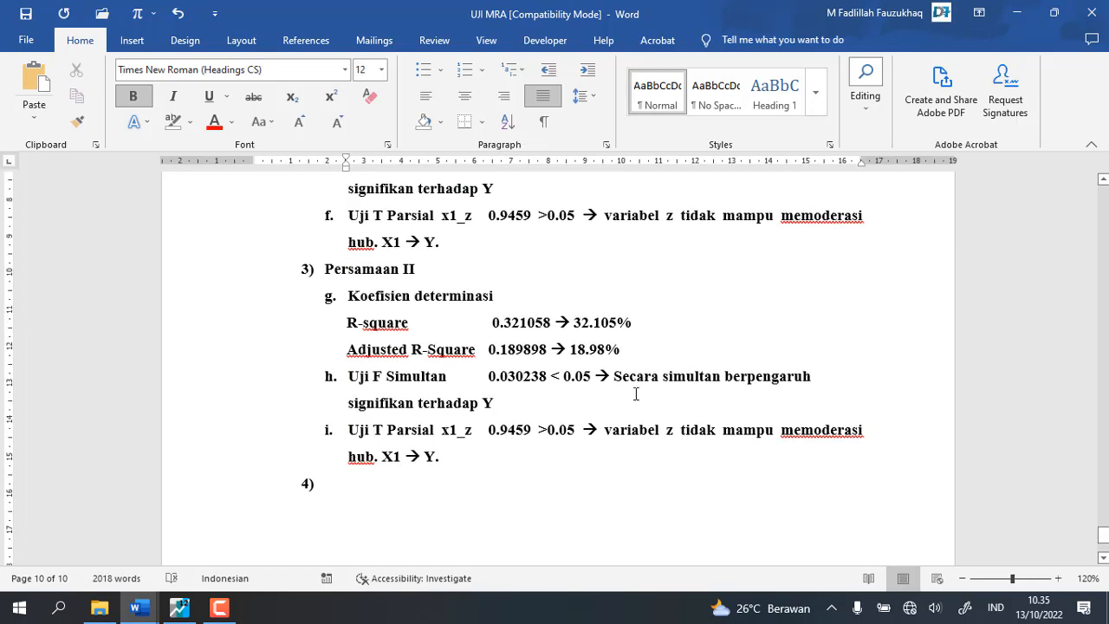
{"action": "scroll", "coordinate": [618, 388], "scroll_direction": "up", "scroll_amount": 20}
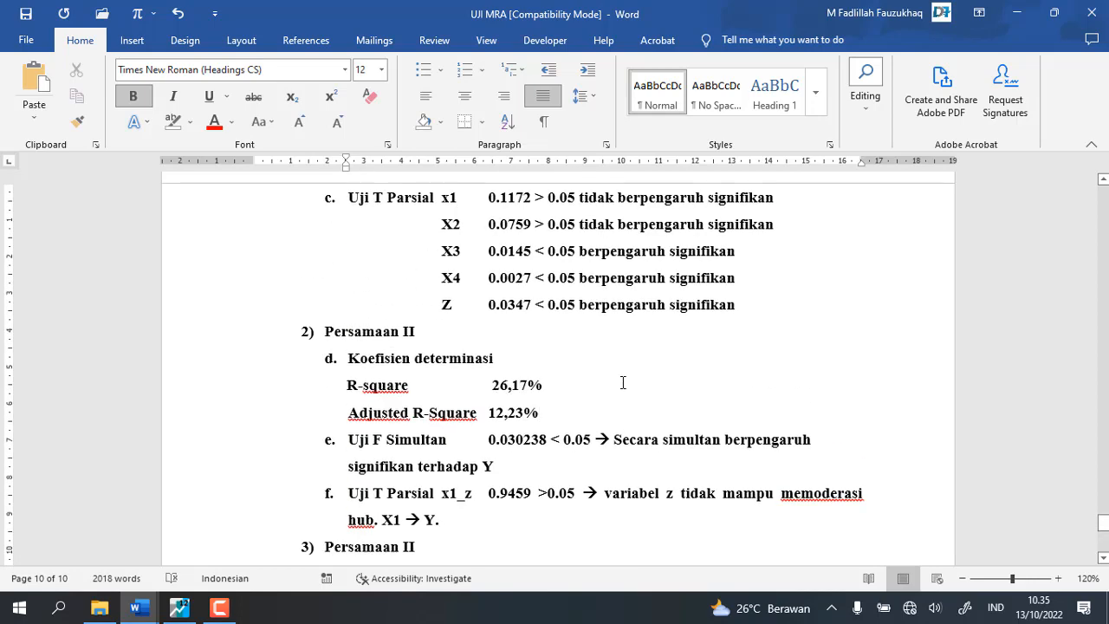
{"action": "scroll", "coordinate": [621, 381], "scroll_direction": "up", "scroll_amount": 10}
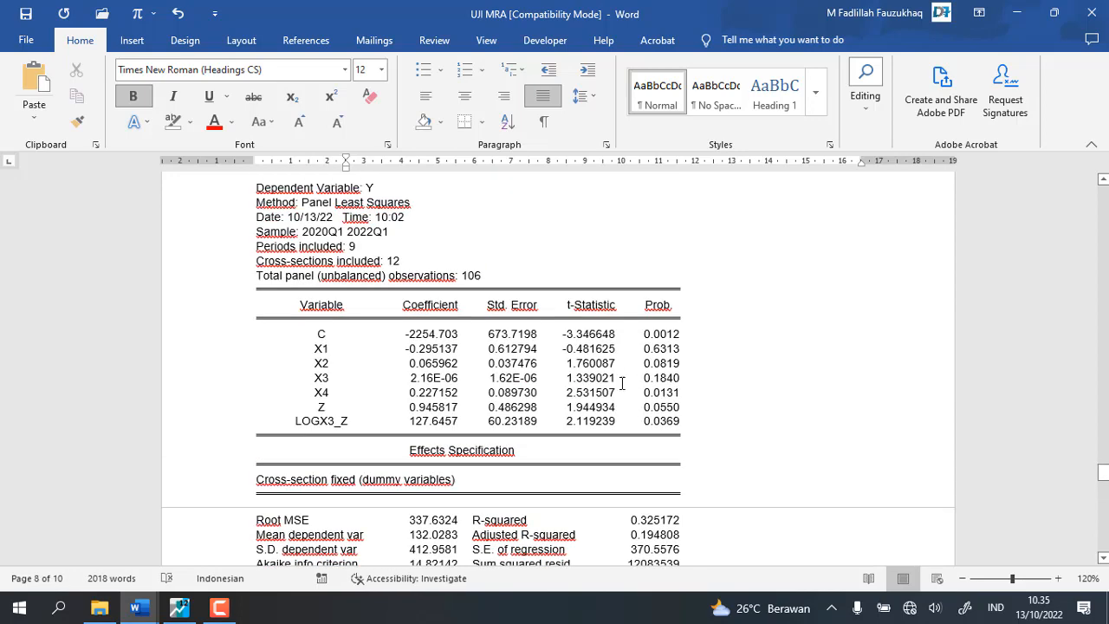
{"action": "left_click_drag", "start_coordinate": [667, 383], "coordinate": [632, 386]}
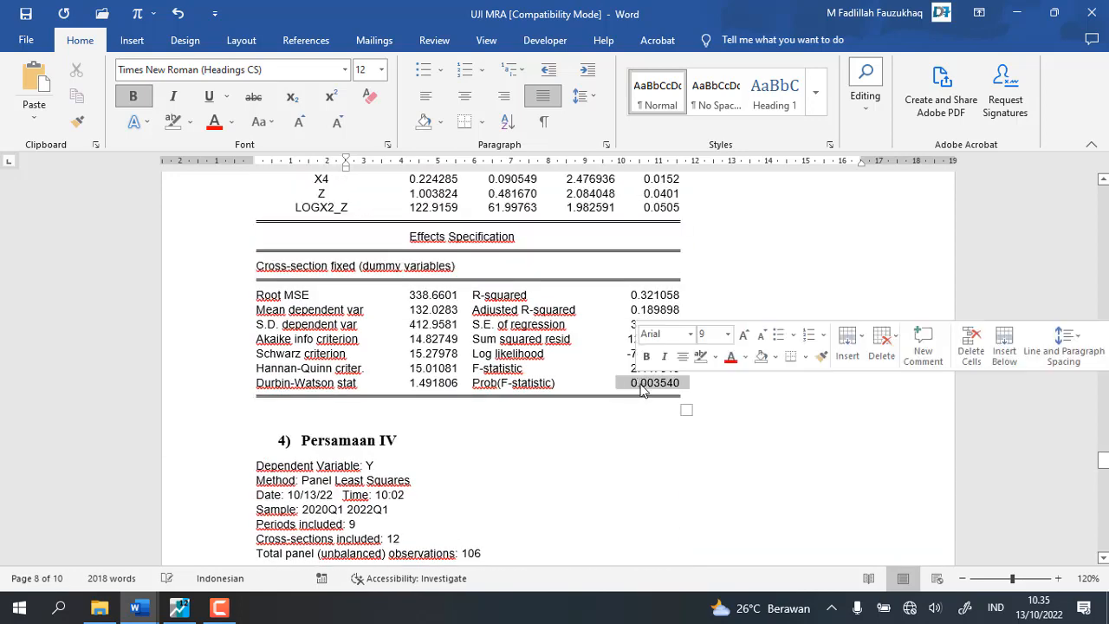
{"action": "right_click", "coordinate": [649, 382]}
{"action": "left_click", "coordinate": [726, 355]}
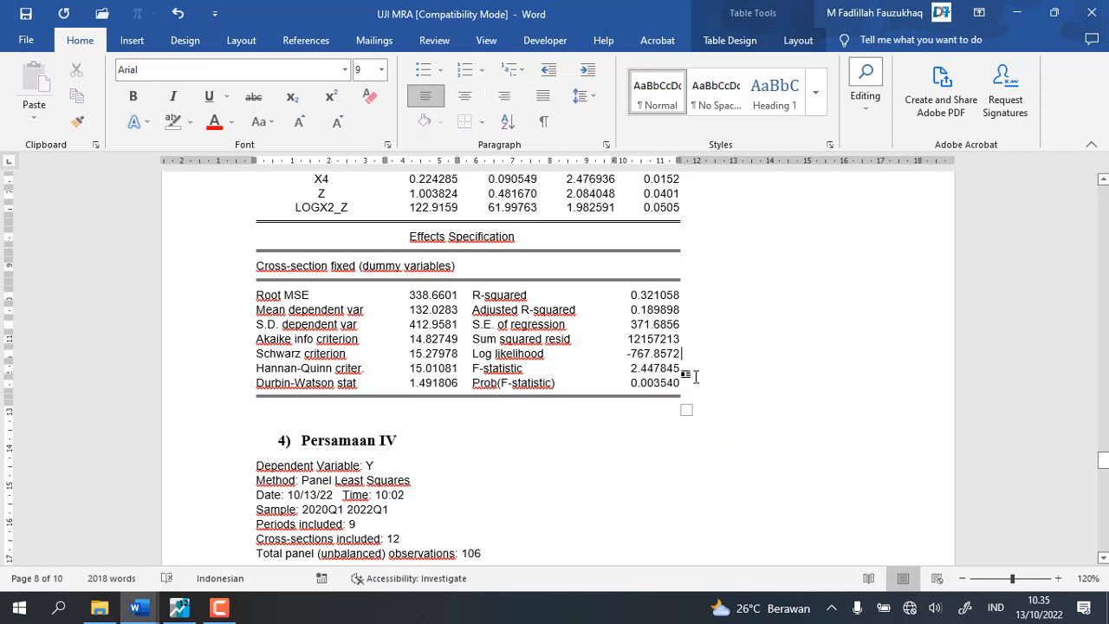
{"action": "left_click_drag", "start_coordinate": [681, 382], "coordinate": [636, 389]}
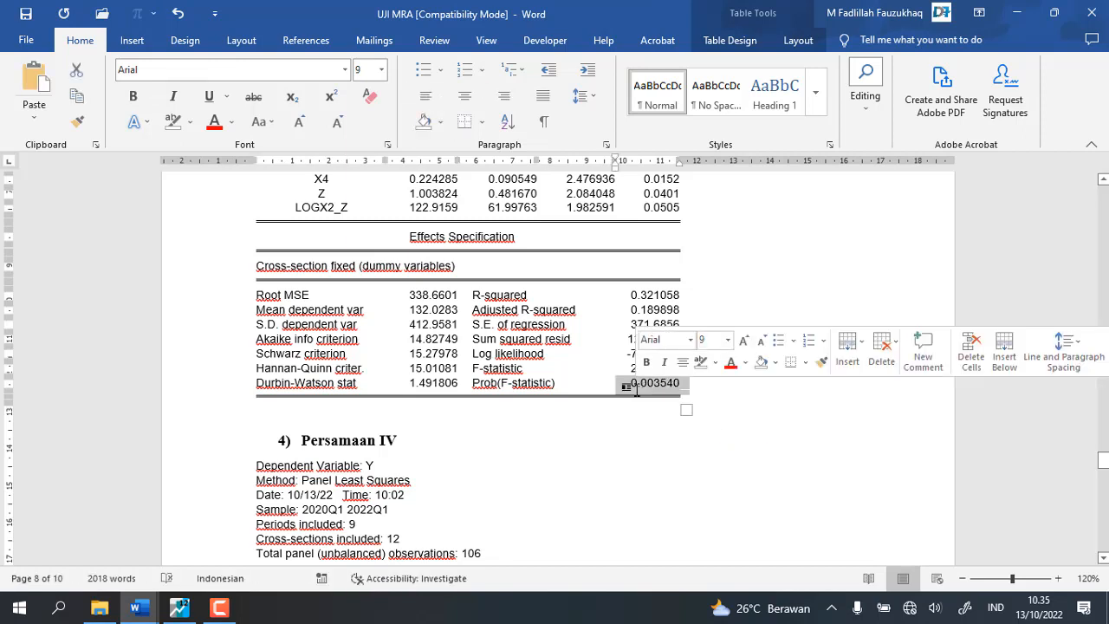
{"action": "scroll", "coordinate": [621, 396], "scroll_direction": "down", "scroll_amount": 10}
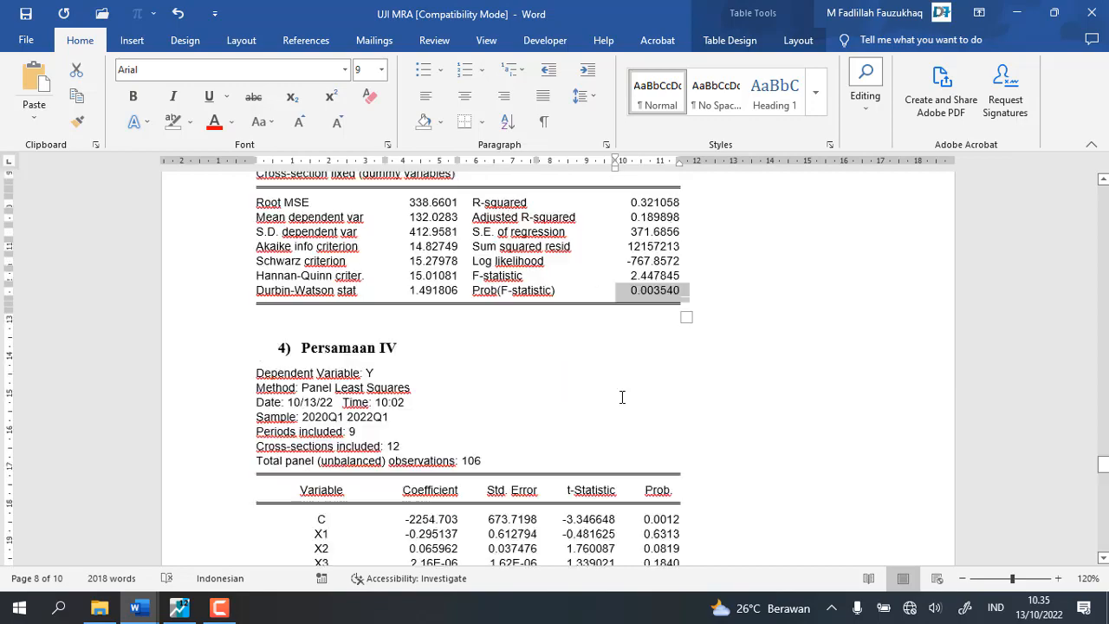
{"action": "scroll", "coordinate": [604, 399], "scroll_direction": "down", "scroll_amount": 15}
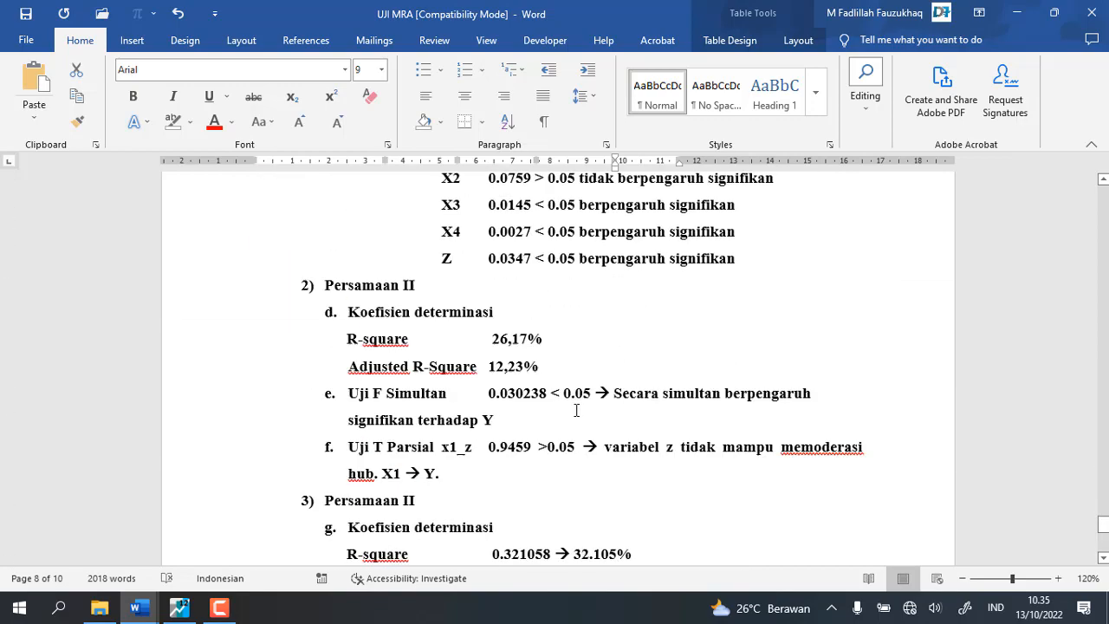
{"action": "scroll", "coordinate": [573, 412], "scroll_direction": "down", "scroll_amount": 2}
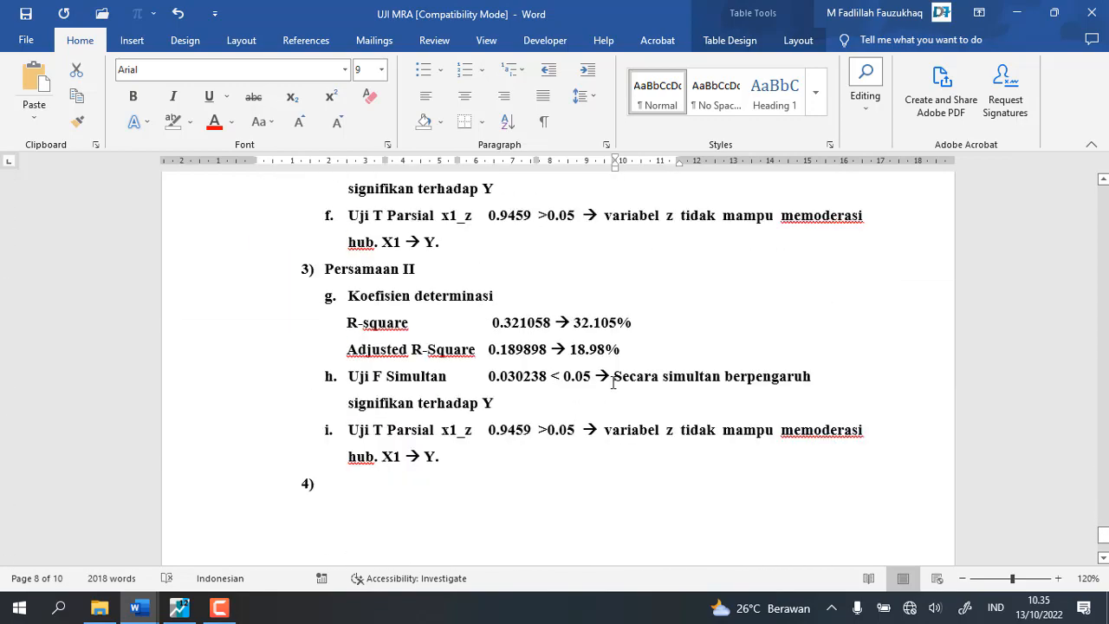
{"action": "double_click", "coordinate": [545, 376]}
{"action": "right_click", "coordinate": [499, 377]}
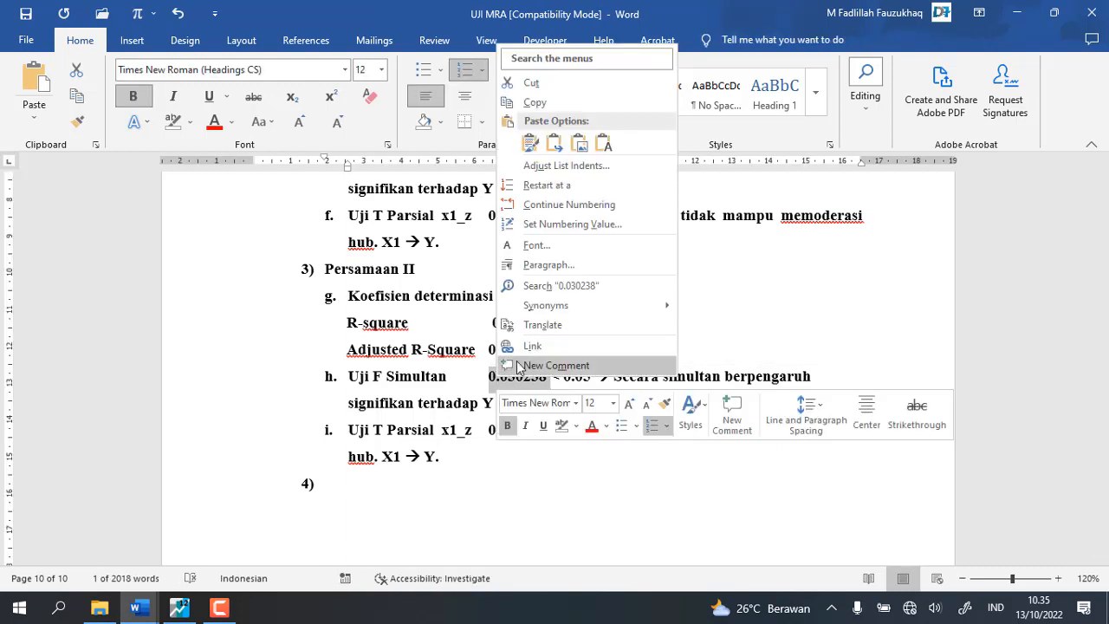
{"action": "left_click", "coordinate": [609, 144]}
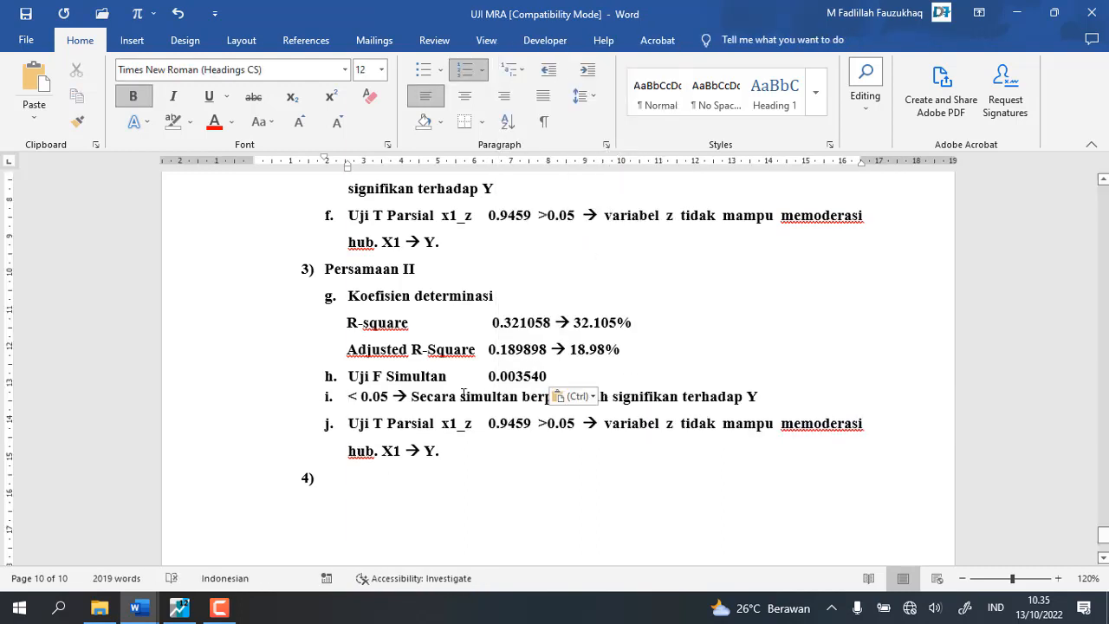
Step: Rejoin "< 0.05 → Secara simultan berpengaruh signifikan terhadap Y" to the 0.003540 line in item 3) and justify the paragraph
{"action": "key", "text": "BackSpace"}
{"action": "key", "text": "BackSpace"}
{"action": "key", "text": "BackSpace"}
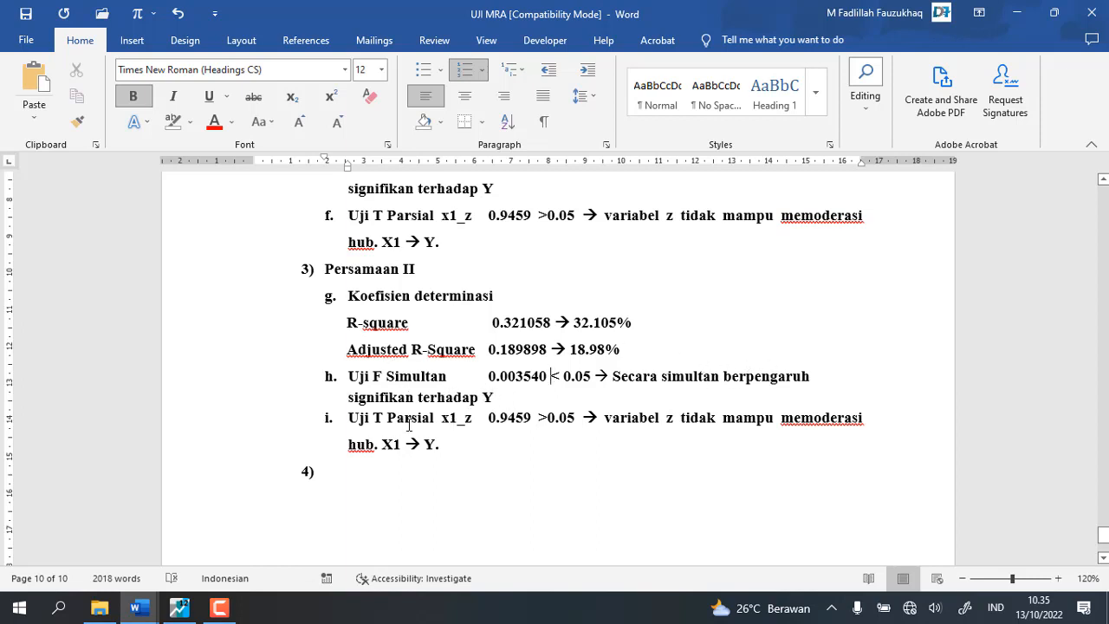
{"action": "key", "text": "ctrl+j"}
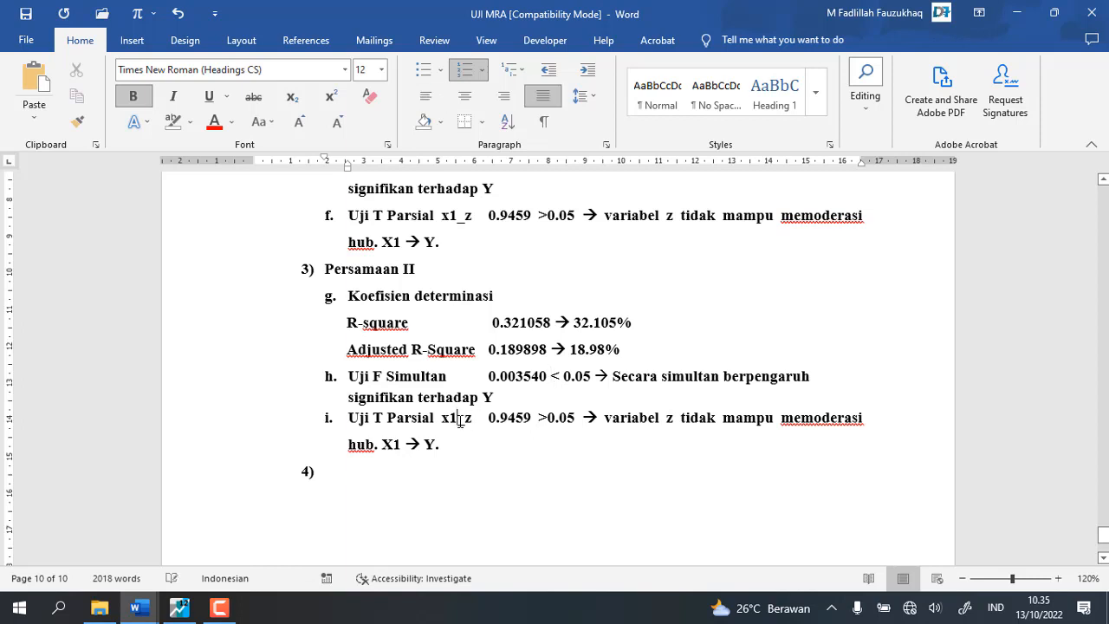
Step: Change the variable label in the Uji T Parsial line of item 3) to X2_z
{"action": "key", "text": "BackSpace"}
{"action": "key", "text": "BackSpace"}
{"action": "type", "text": "X"}
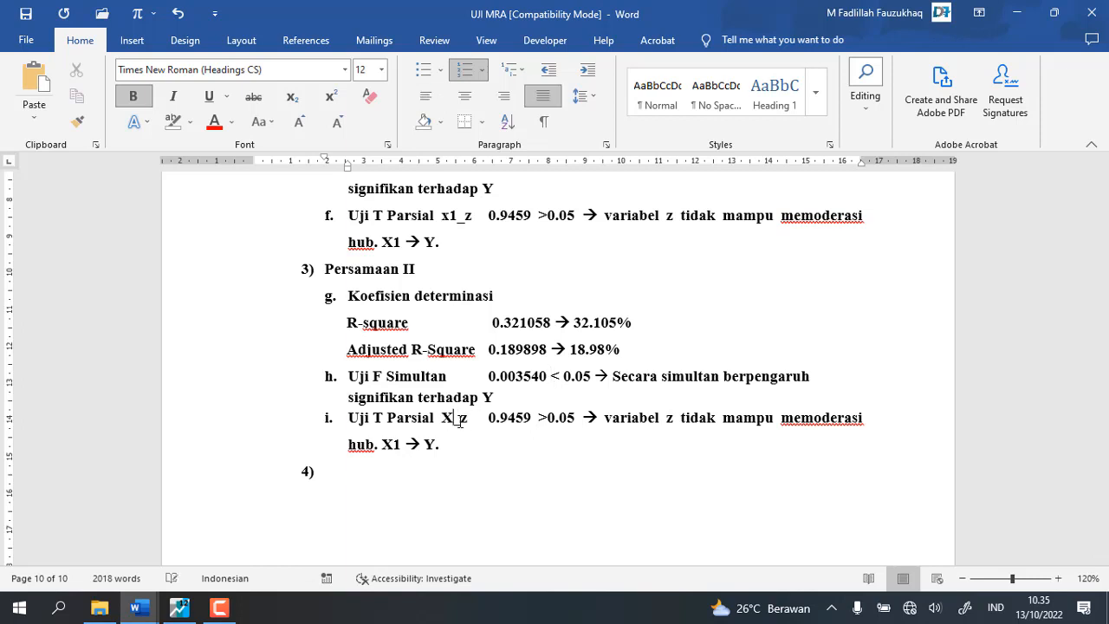
{"action": "type", "text": "2"}
Step: Replace the Uji T Parsial value in item 3) with the LOGX2_Z probability 0.0505 from the Persamaan III table, pasted as plain text
{"action": "scroll", "coordinate": [460, 421], "scroll_direction": "up", "scroll_amount": 15}
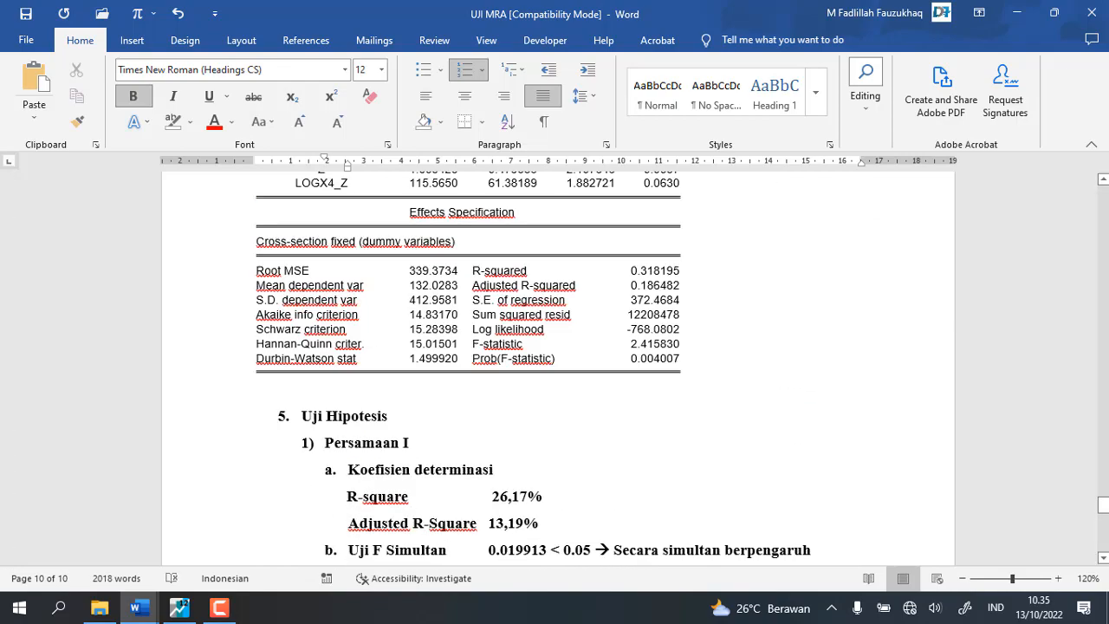
{"action": "scroll", "coordinate": [644, 277], "scroll_direction": "up", "scroll_amount": 10}
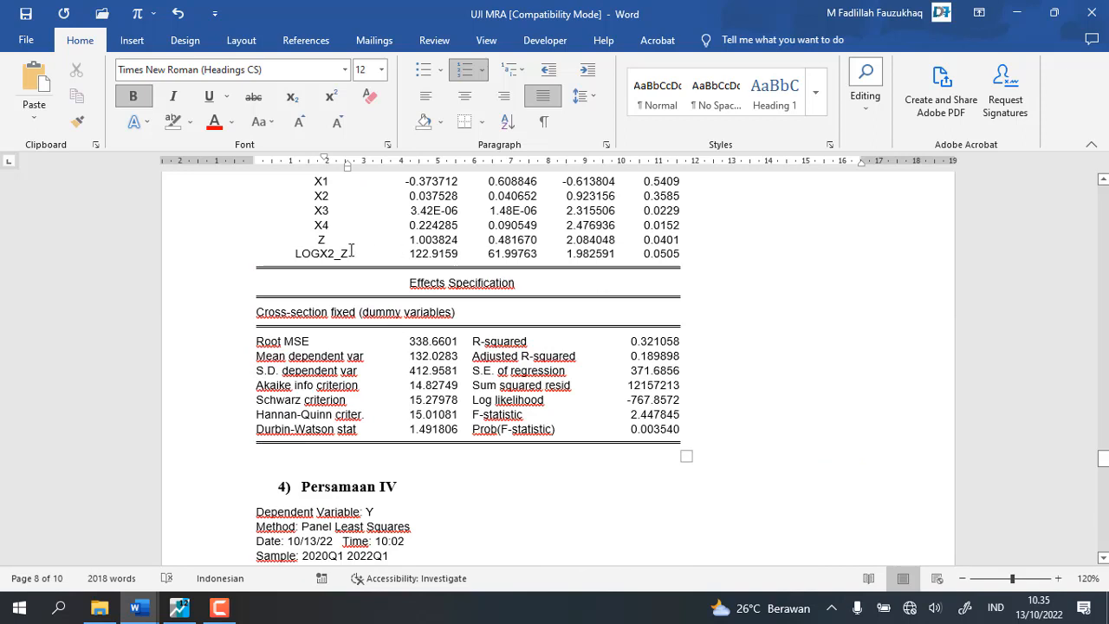
{"action": "left_click_drag", "start_coordinate": [321, 253], "coordinate": [351, 253]}
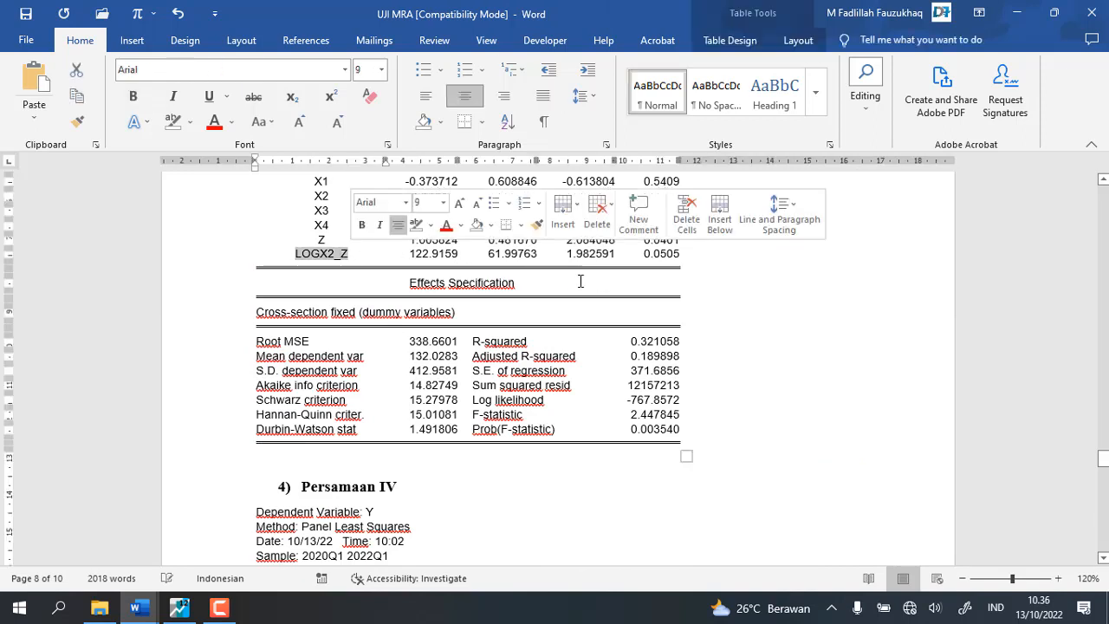
{"action": "left_click_drag", "start_coordinate": [682, 253], "coordinate": [646, 257]}
{"action": "key", "text": "ctrl+c"}
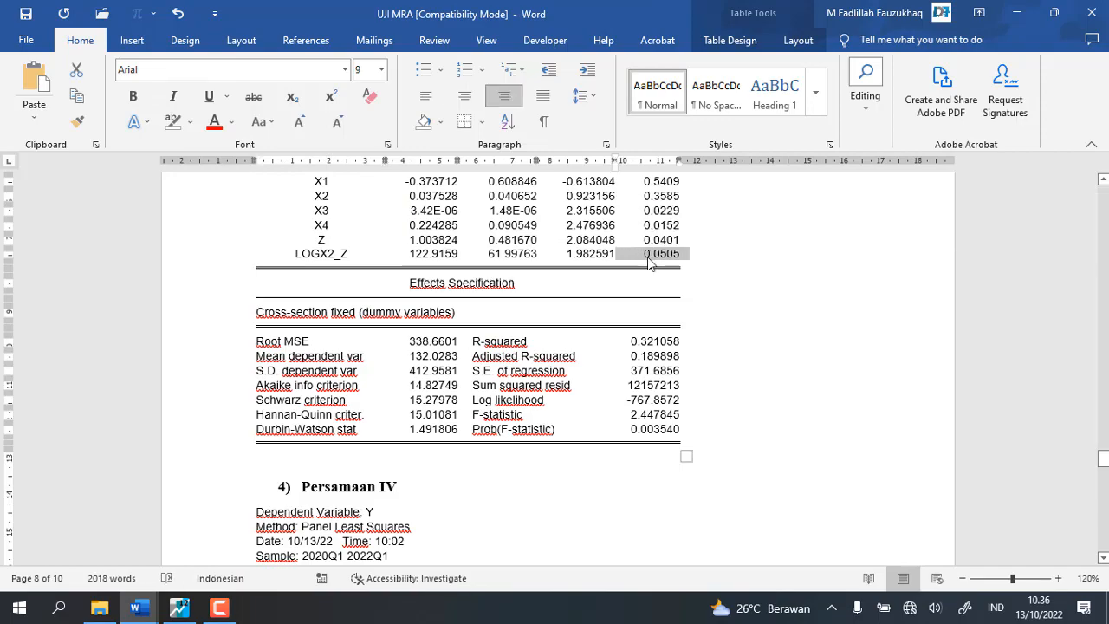
{"action": "scroll", "coordinate": [654, 276], "scroll_direction": "down", "scroll_amount": 15}
{"action": "scroll", "coordinate": [585, 315], "scroll_direction": "down", "scroll_amount": 10}
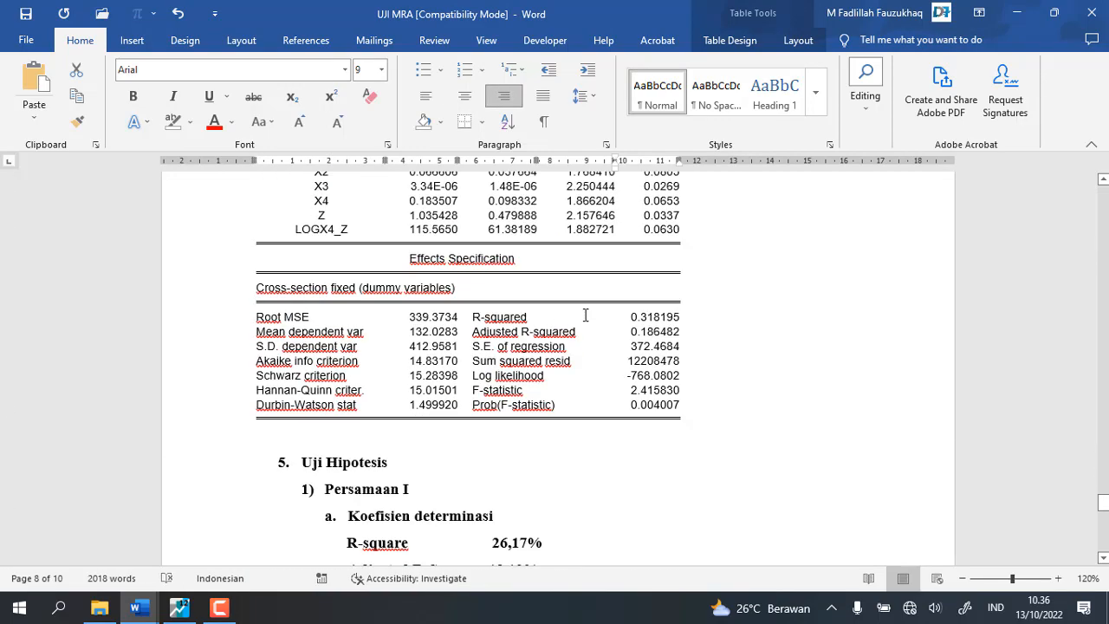
{"action": "scroll", "coordinate": [542, 374], "scroll_direction": "down", "scroll_amount": 1}
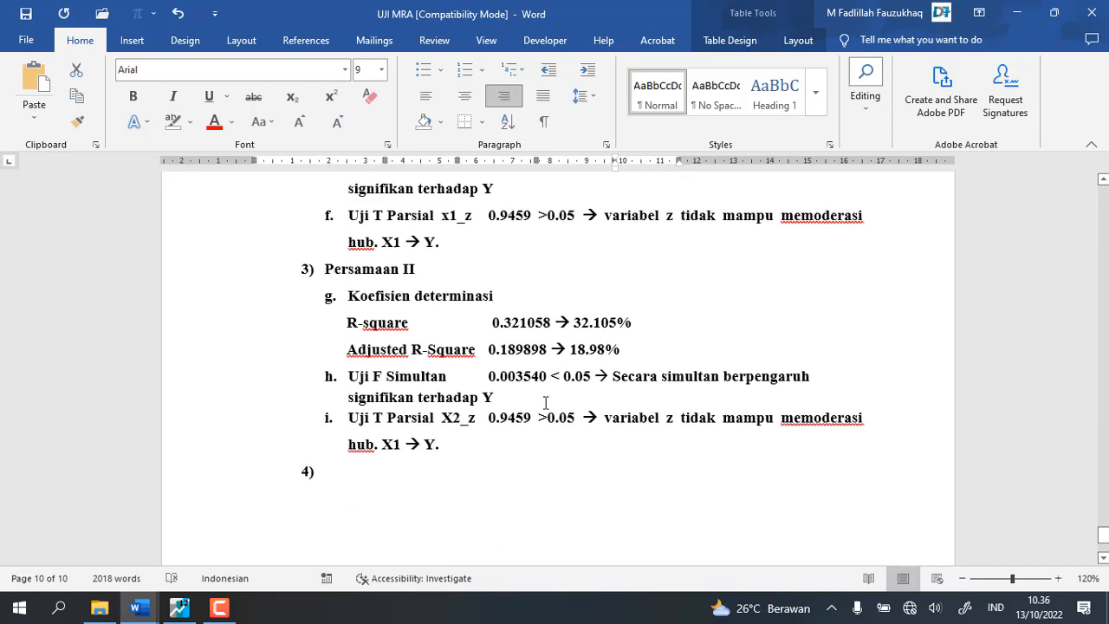
{"action": "double_click", "coordinate": [508, 419]}
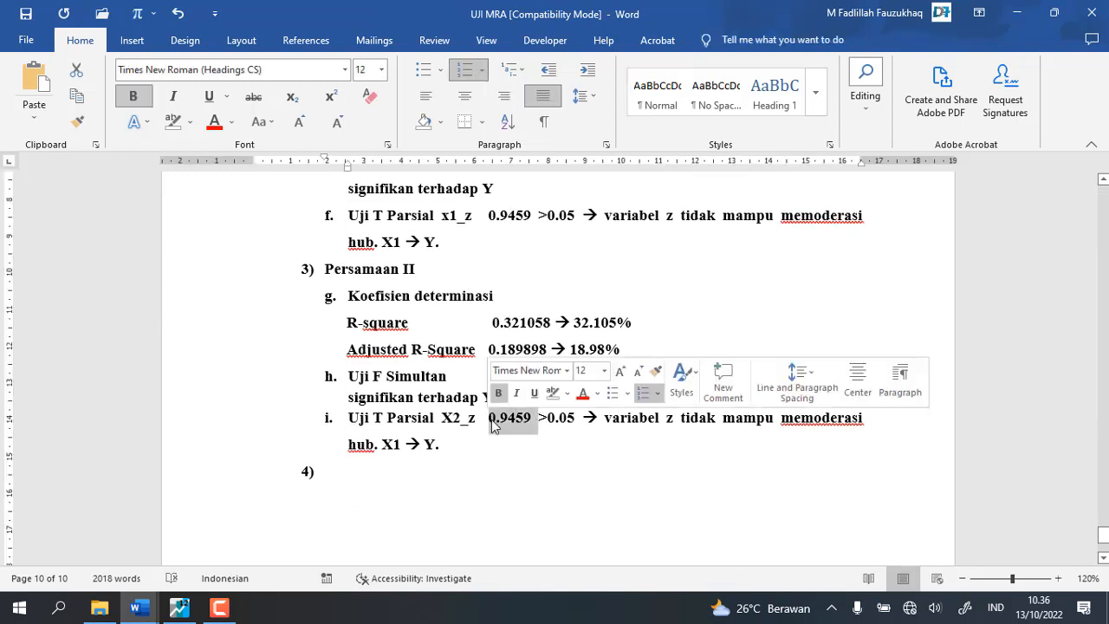
{"action": "key", "text": "ctrl+v"}
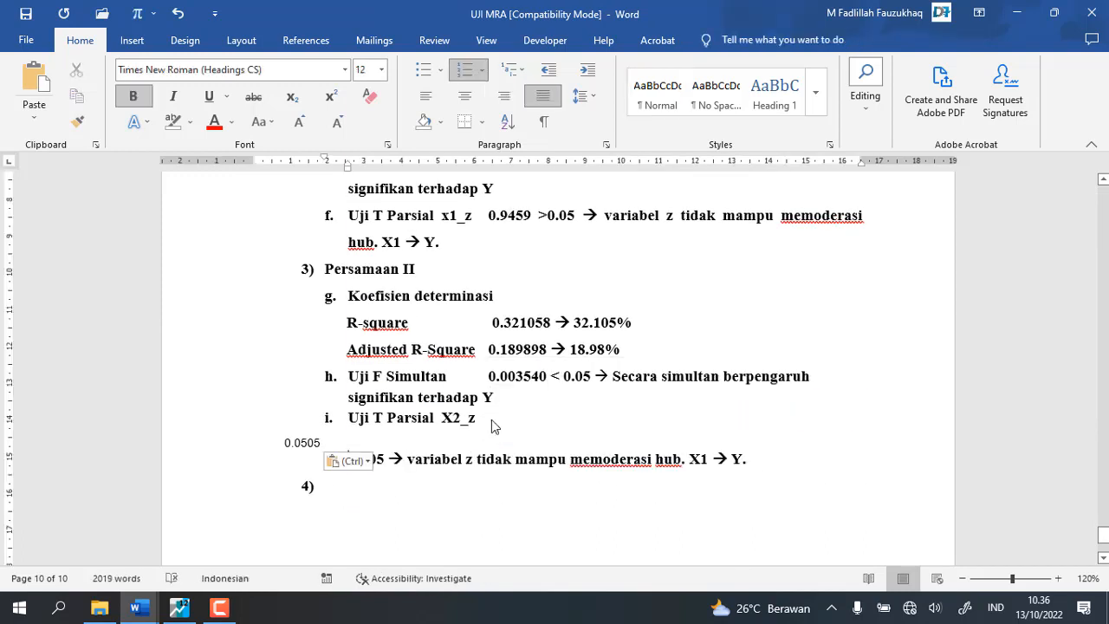
{"action": "key", "text": "ctrl+z"}
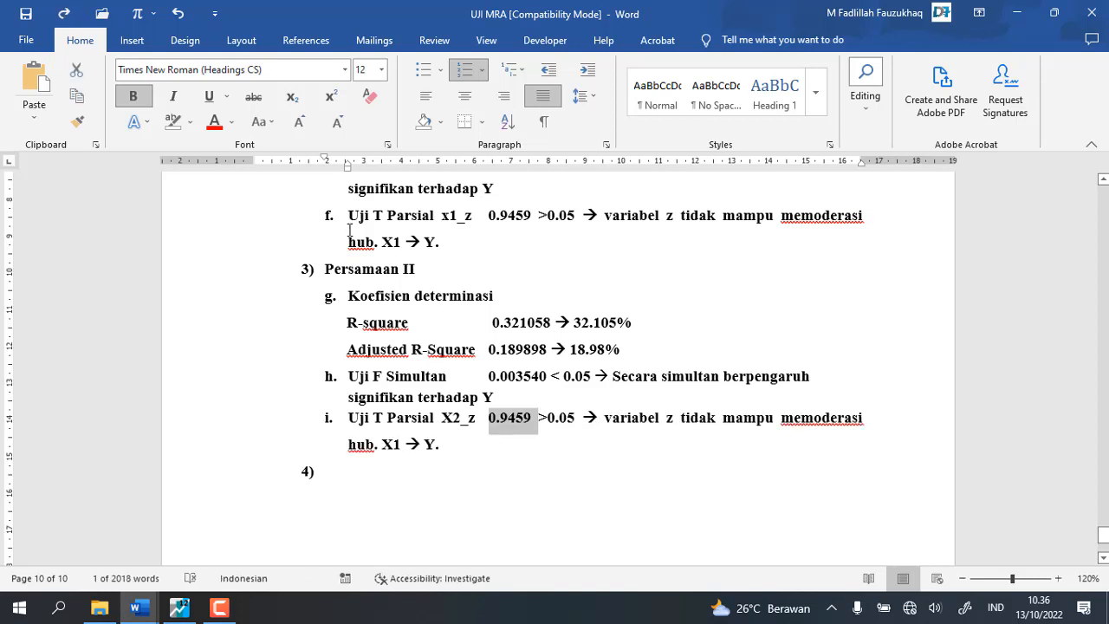
{"action": "right_click", "coordinate": [516, 433]}
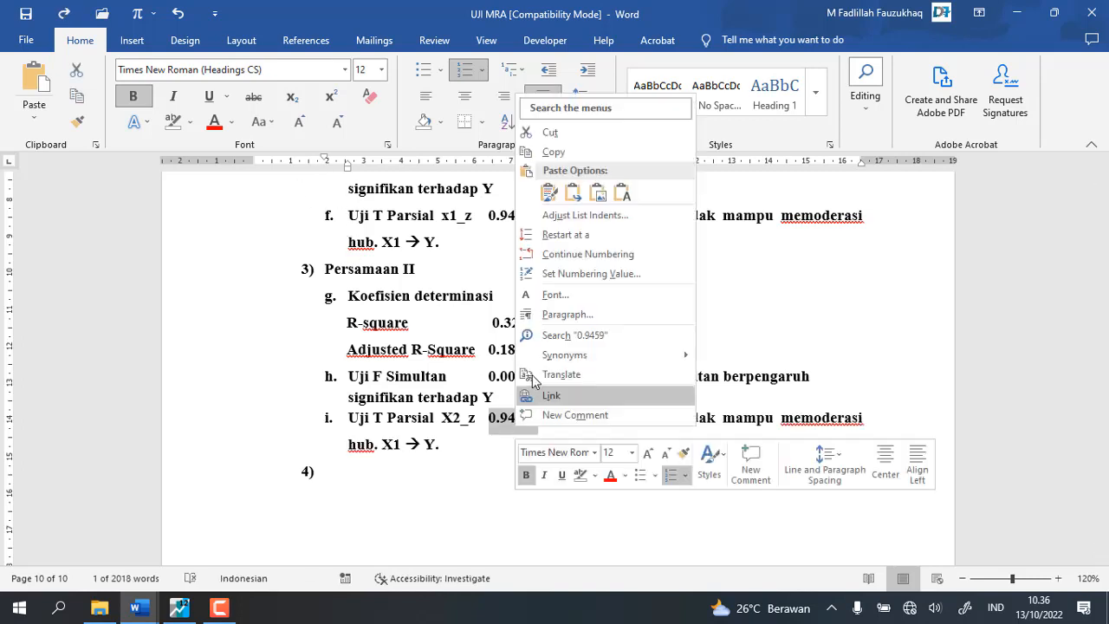
{"action": "left_click", "coordinate": [622, 192]}
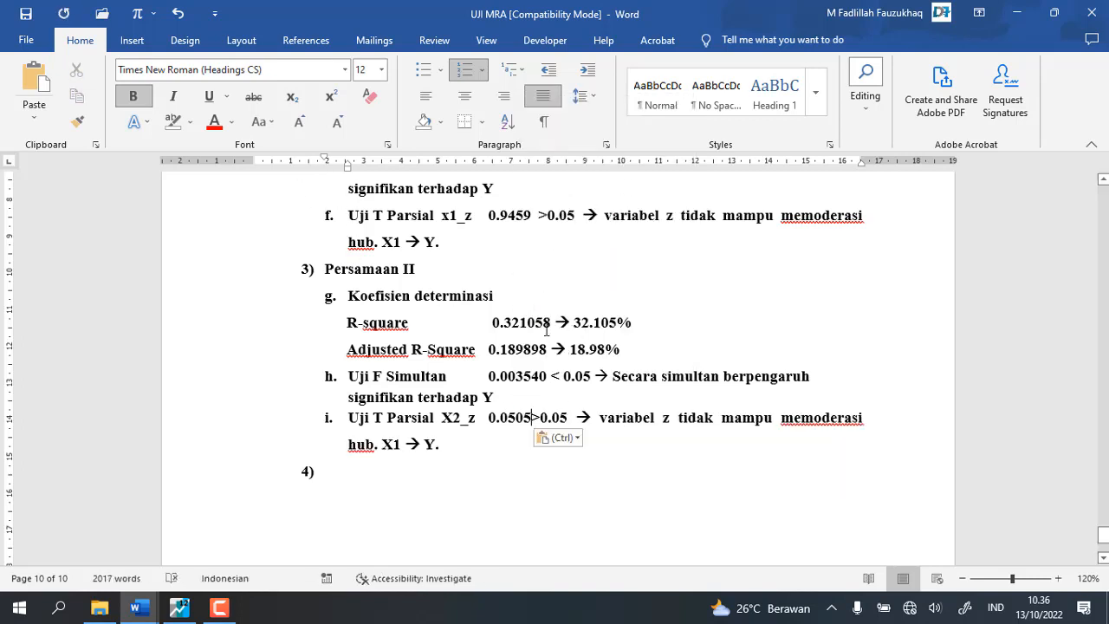
Step: Correct item 3)'s Uji T Parsial line to read LOG X2_z, with a space before 0.05 and the relationship X2 → Y
{"action": "left_click", "coordinate": [444, 419]}
{"action": "type", "text": "LOG"}
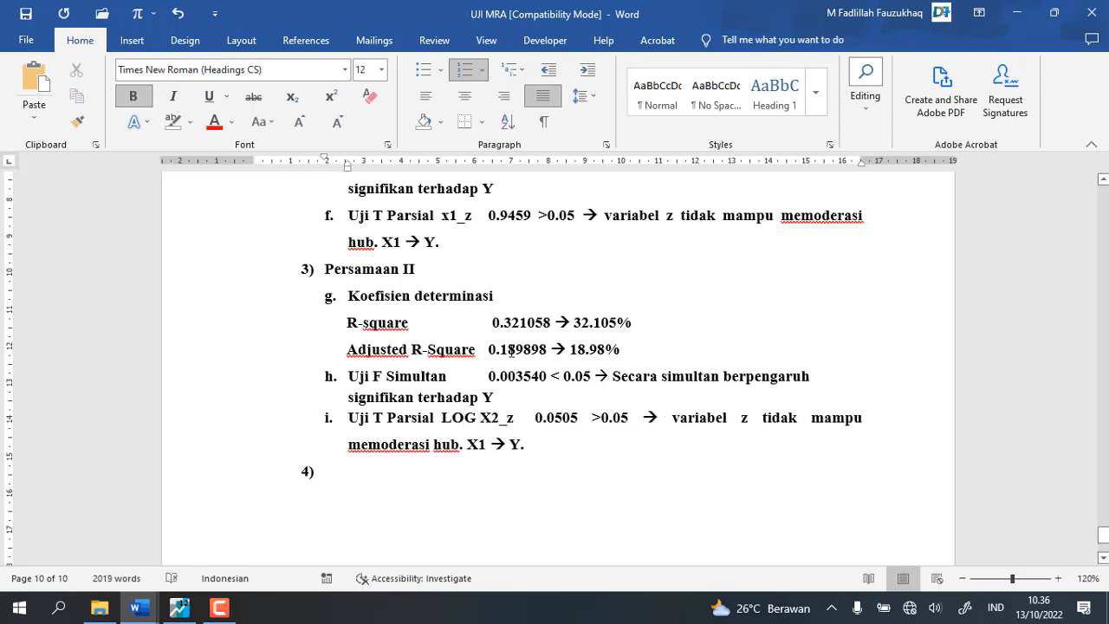
{"action": "left_click", "coordinate": [600, 417]}
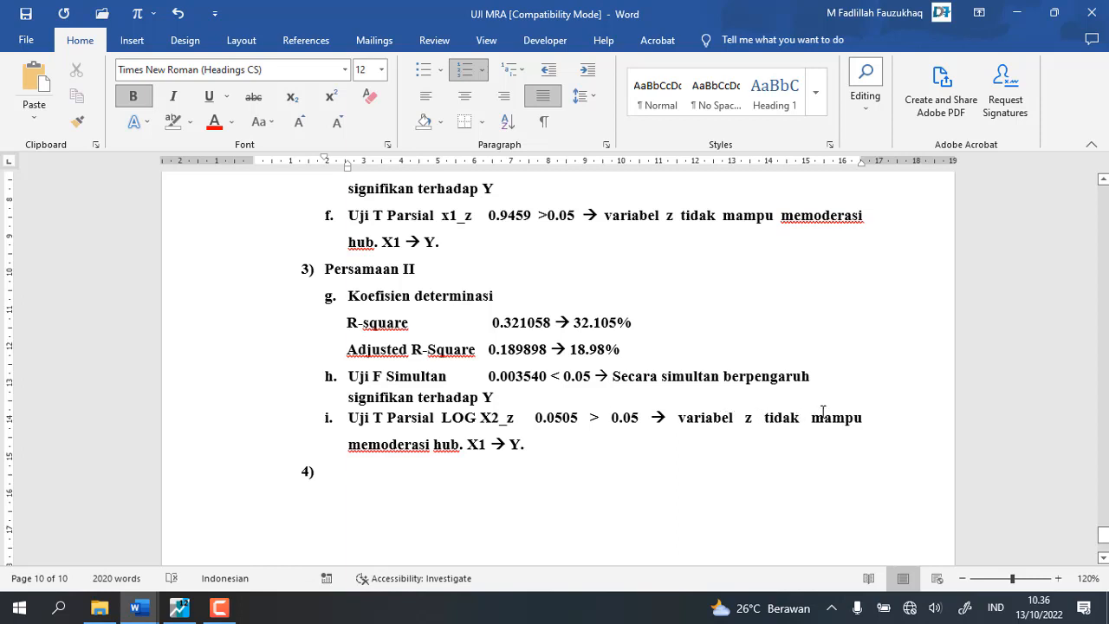
{"action": "left_click", "coordinate": [482, 447]}
{"action": "key", "text": "BackSpace"}
{"action": "type", "text": "2"}
Step: Copy the whole item 3) block, from its Persamaan heading through the Uji T Parsial conclusion, into empty item 4)
{"action": "scroll", "coordinate": [527, 447], "scroll_direction": "down", "scroll_amount": 1}
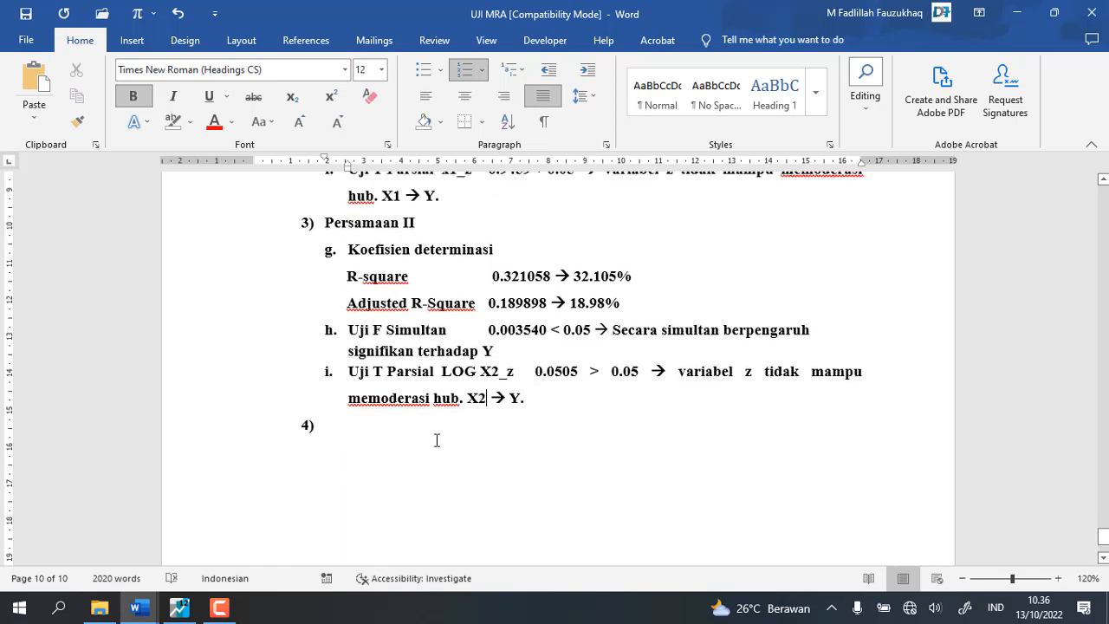
{"action": "left_click_drag", "start_coordinate": [530, 400], "coordinate": [322, 235]}
{"action": "key", "text": "ctrl+c"}
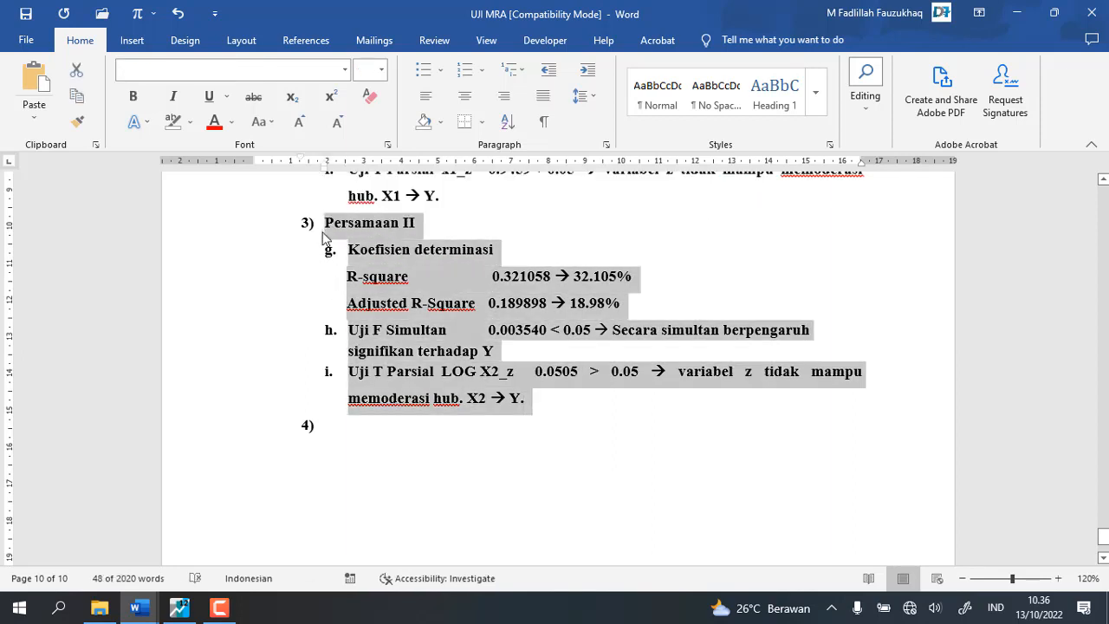
{"action": "left_click", "coordinate": [345, 426]}
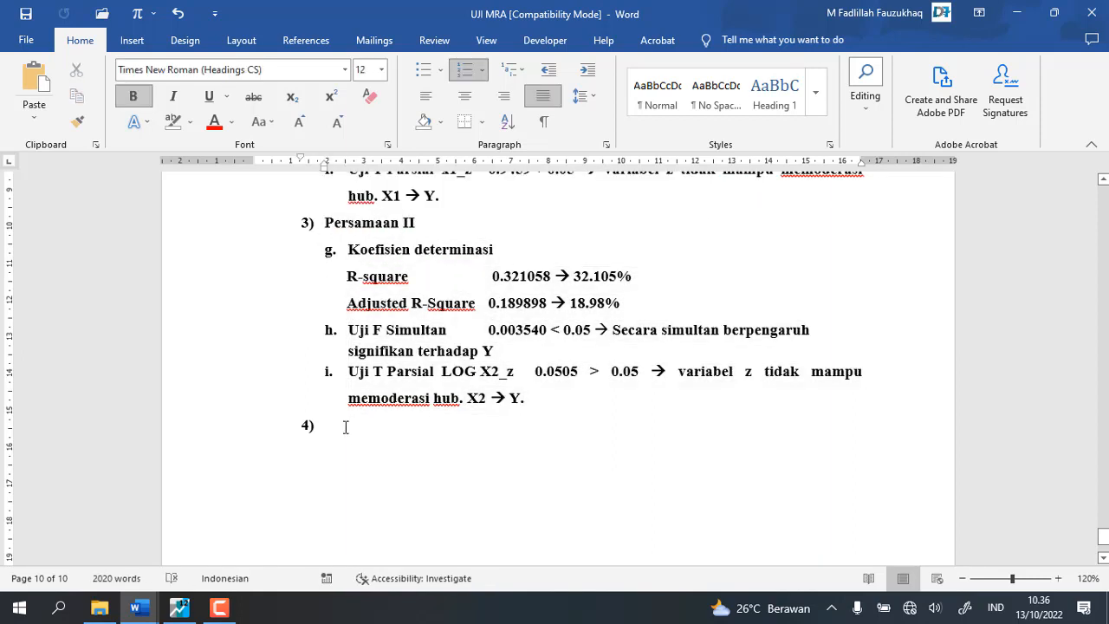
{"action": "key", "text": "ctrl+v"}
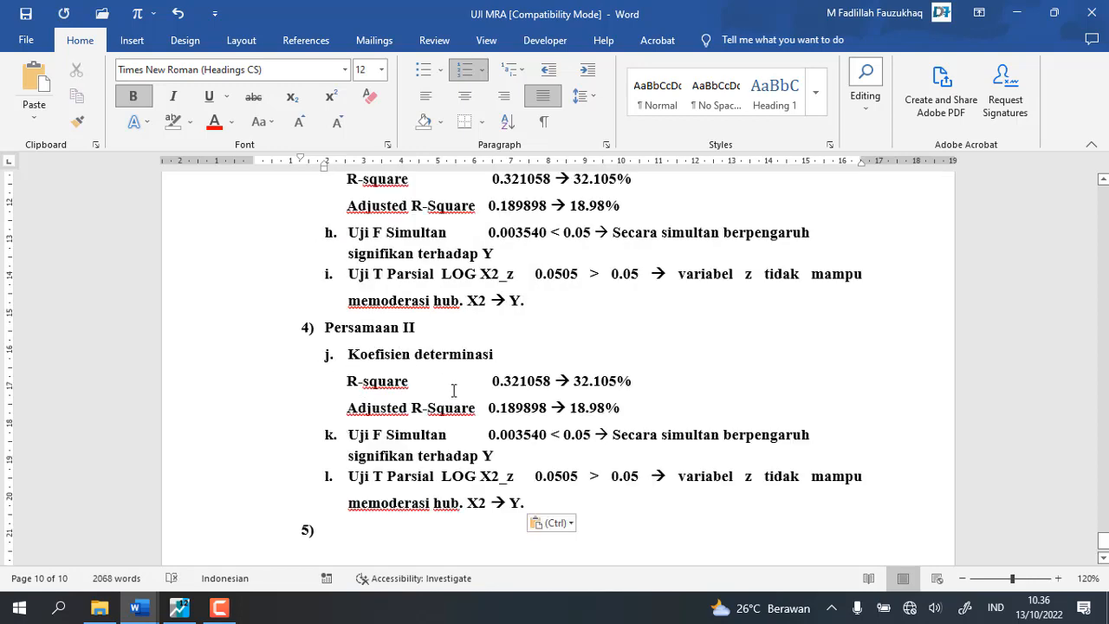
Step: Copy the R-squared and Adjusted R-squared values from the Persamaan IV output table
{"action": "scroll", "coordinate": [490, 394], "scroll_direction": "up", "scroll_amount": 5}
{"action": "scroll", "coordinate": [490, 394], "scroll_direction": "up", "scroll_amount": 15}
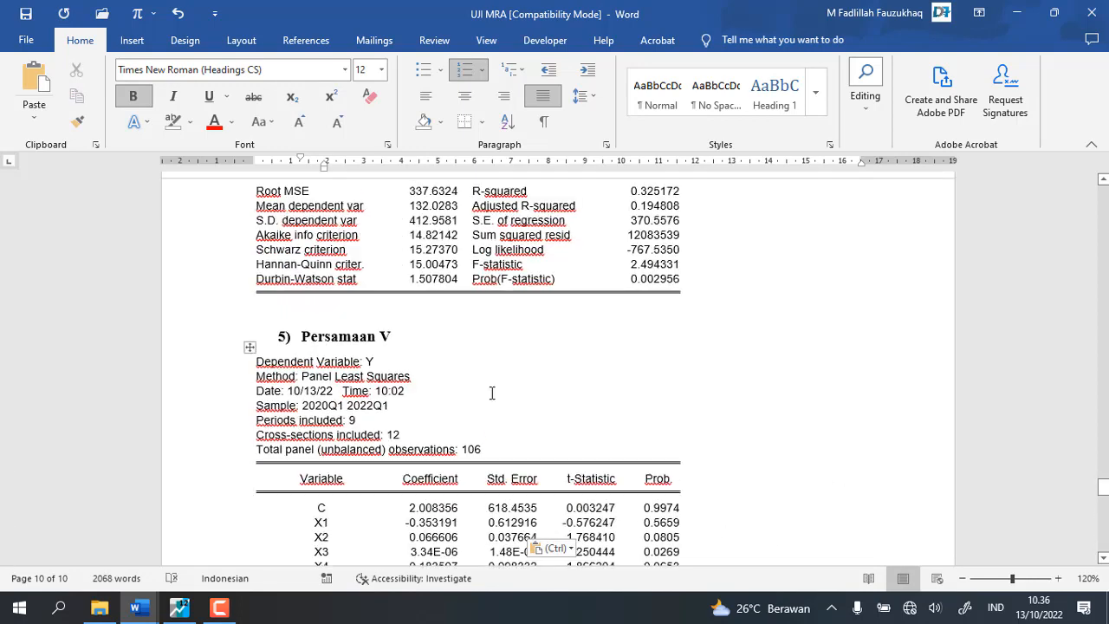
{"action": "scroll", "coordinate": [491, 393], "scroll_direction": "up", "scroll_amount": 3}
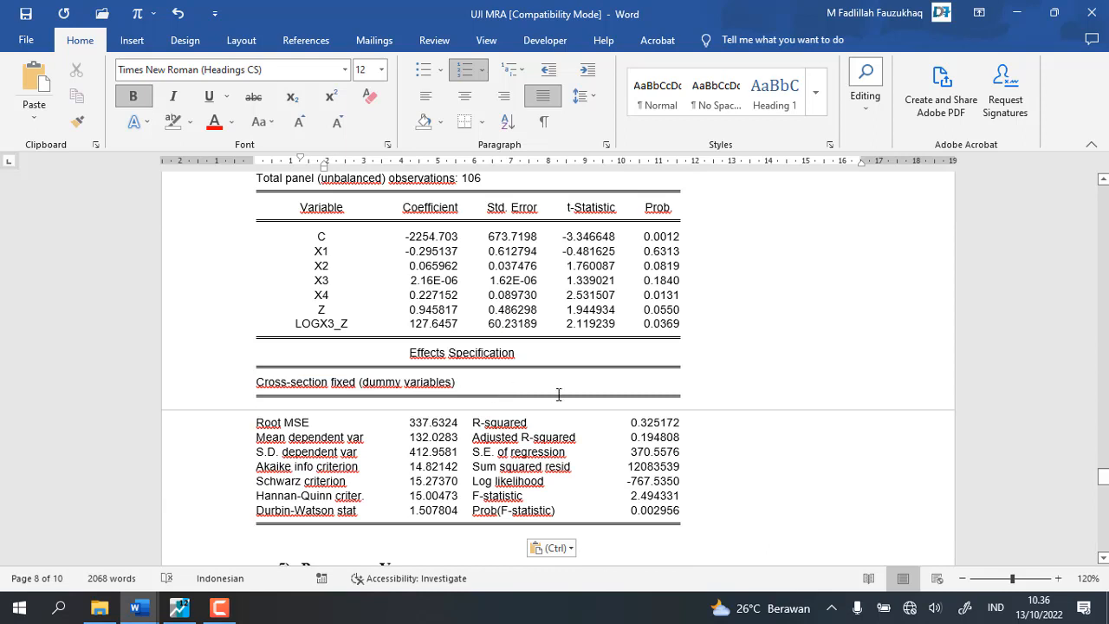
{"action": "left_click_drag", "start_coordinate": [628, 425], "coordinate": [651, 437]}
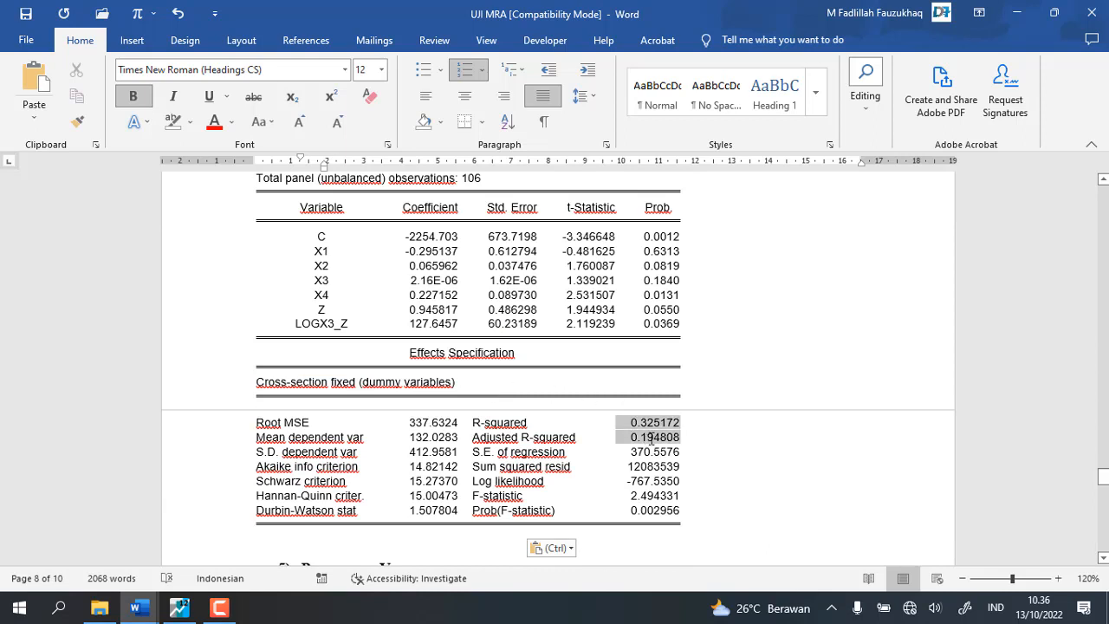
{"action": "right_click", "coordinate": [655, 440]}
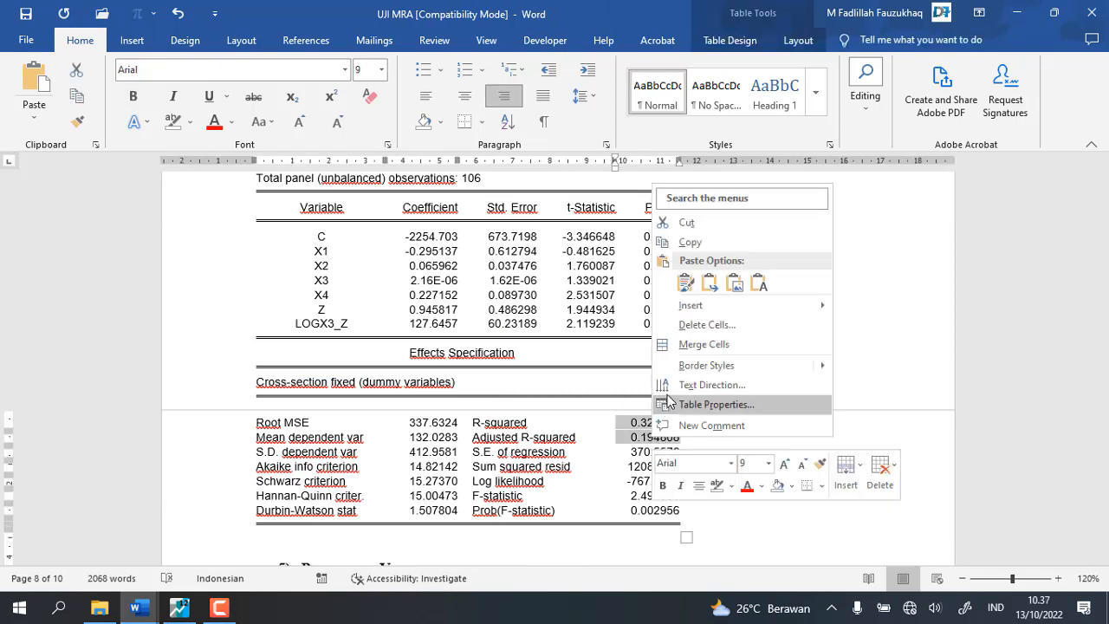
{"action": "left_click", "coordinate": [672, 243]}
Step: Clear the Adjusted R-Square result in item 4) and replace its R-square result with the copied values as plain text
{"action": "scroll", "coordinate": [508, 390], "scroll_direction": "down", "scroll_amount": 5}
{"action": "scroll", "coordinate": [508, 391], "scroll_direction": "down", "scroll_amount": 15}
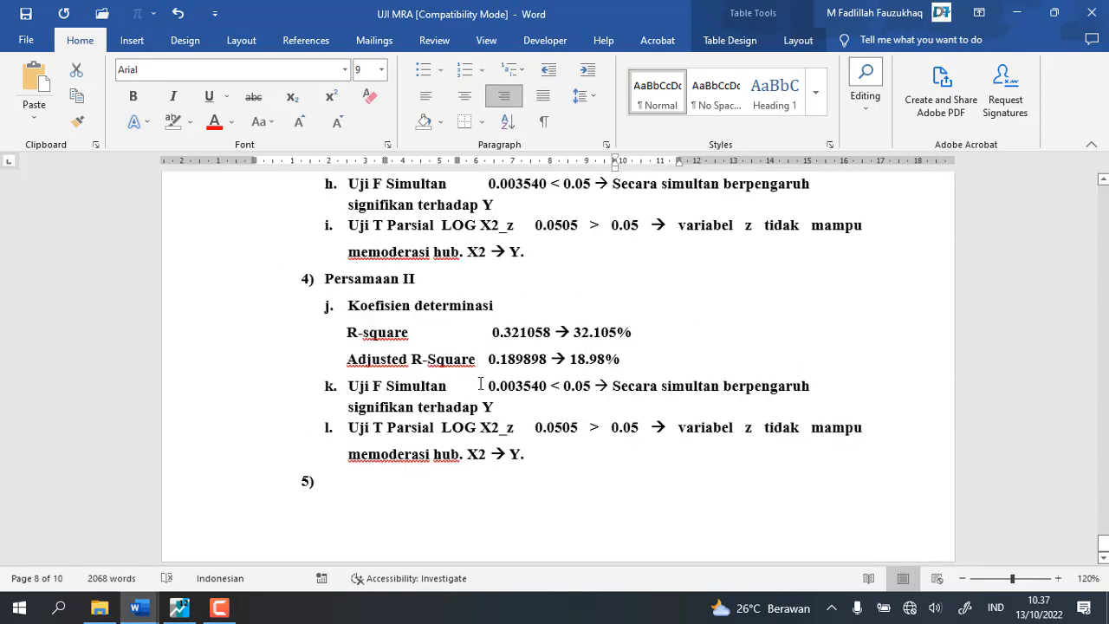
{"action": "left_click_drag", "start_coordinate": [638, 361], "coordinate": [511, 339]}
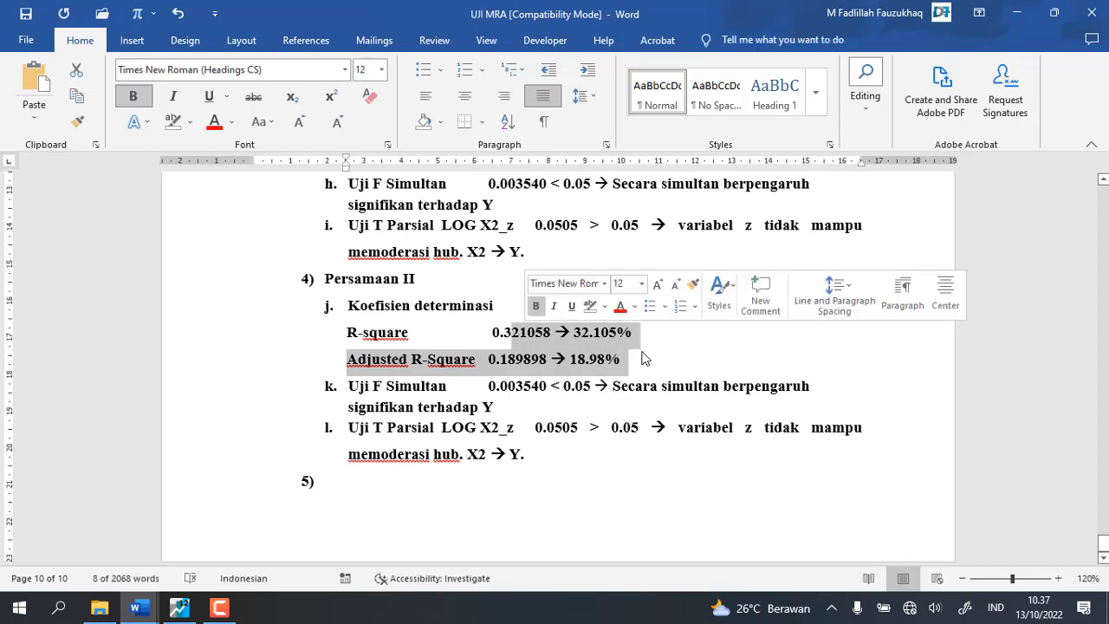
{"action": "left_click", "coordinate": [628, 368]}
{"action": "left_click_drag", "start_coordinate": [578, 352], "coordinate": [489, 373]}
{"action": "key", "text": "BackSpace"}
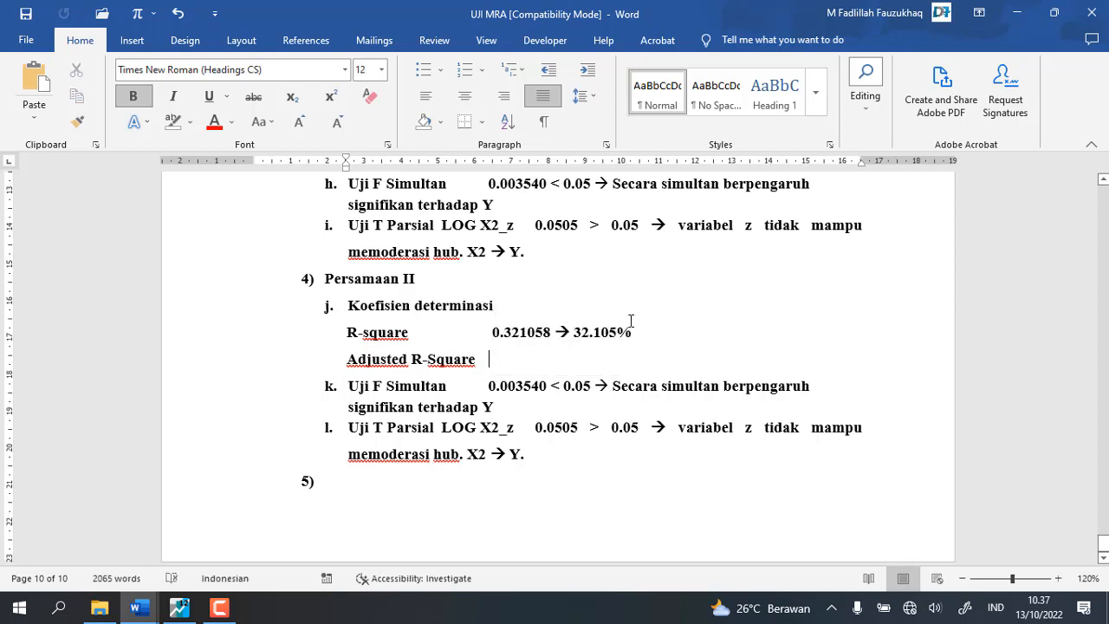
{"action": "left_click_drag", "start_coordinate": [639, 332], "coordinate": [492, 340]}
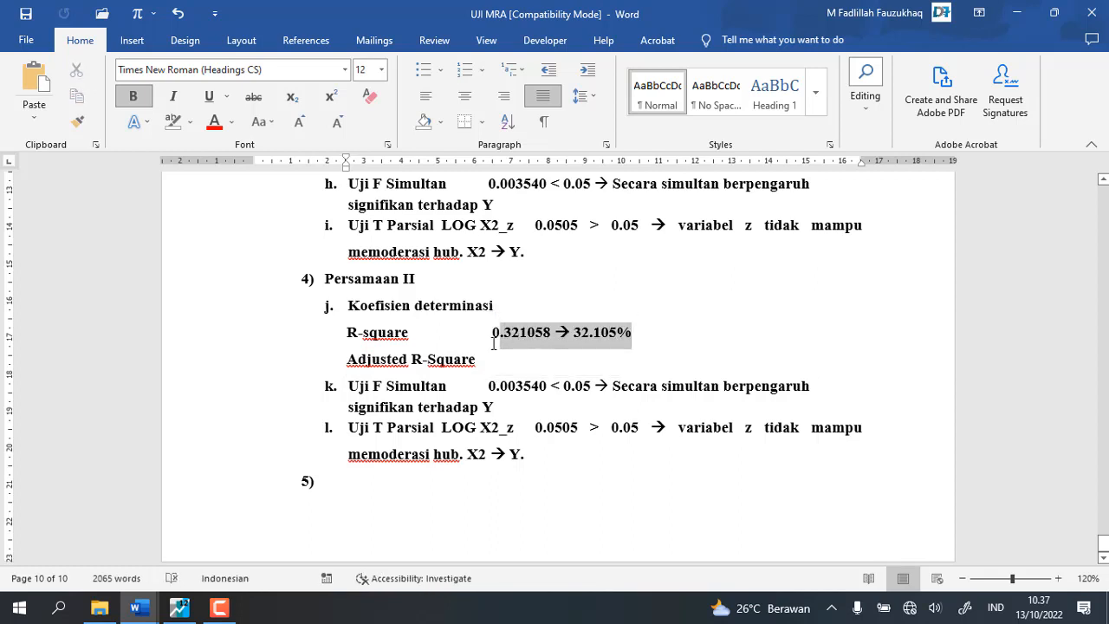
{"action": "right_click", "coordinate": [496, 345]}
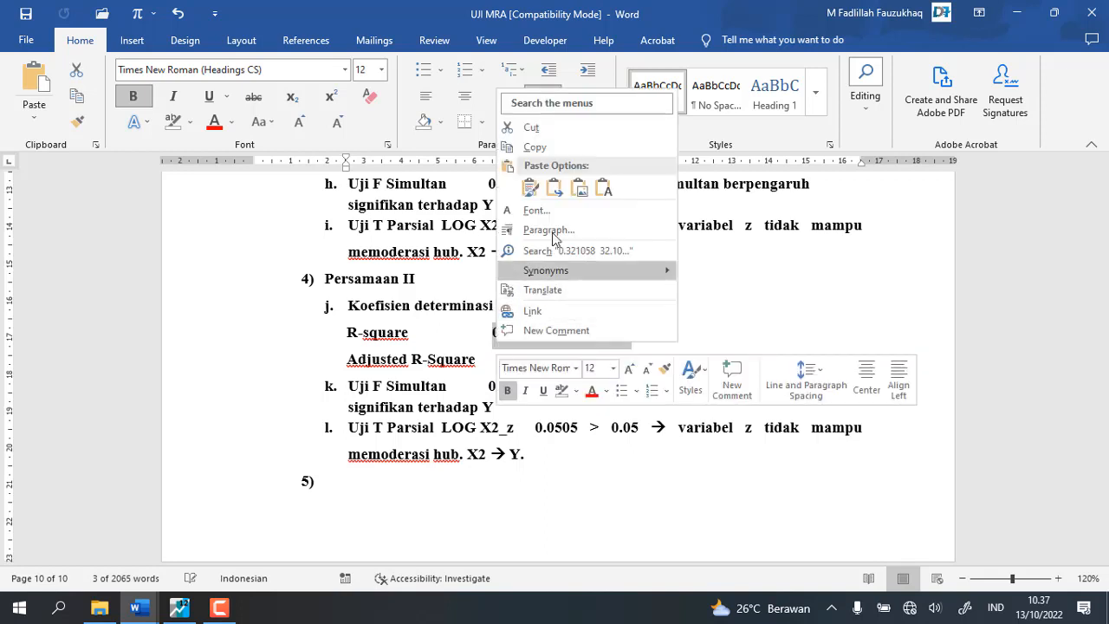
{"action": "left_click", "coordinate": [603, 188]}
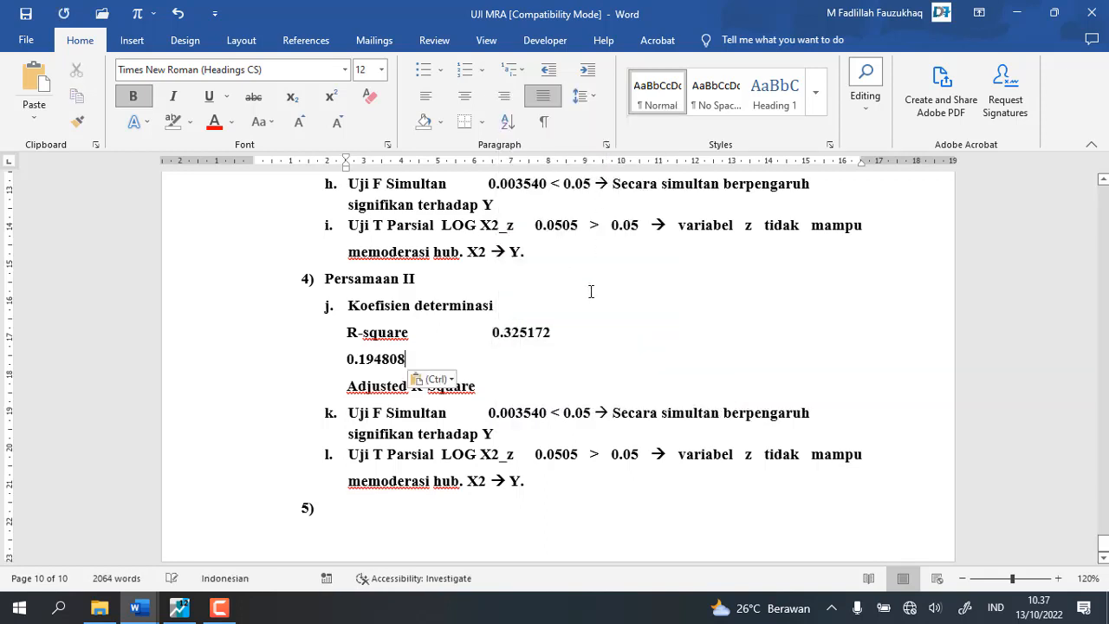
Step: Delete the extra 0.194808 line in item 4) and place 0.194808 after the Adjusted R-Square label without an empty line
{"action": "triple_click", "coordinate": [365, 359]}
{"action": "key", "text": "Delete"}
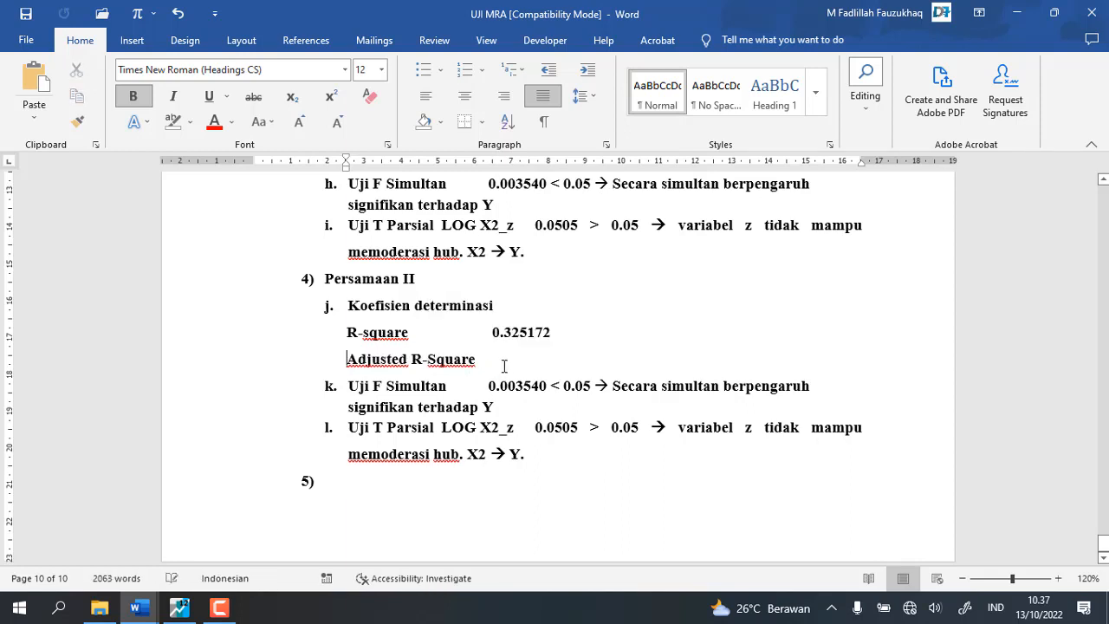
{"action": "key", "text": "ctrl+v"}
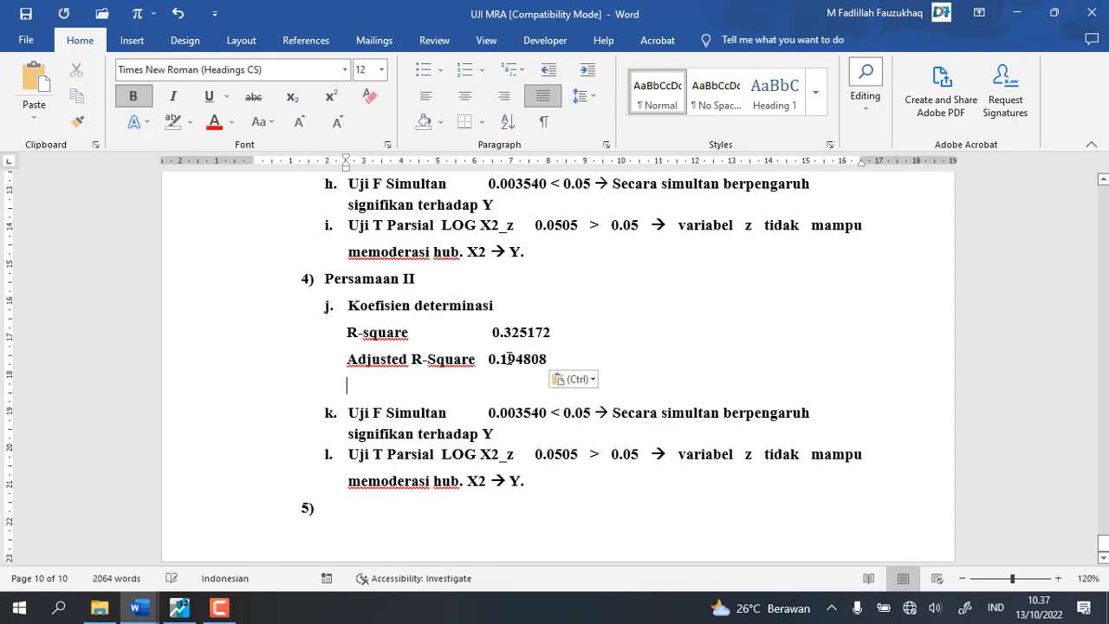
{"action": "key", "text": "BackSpace"}
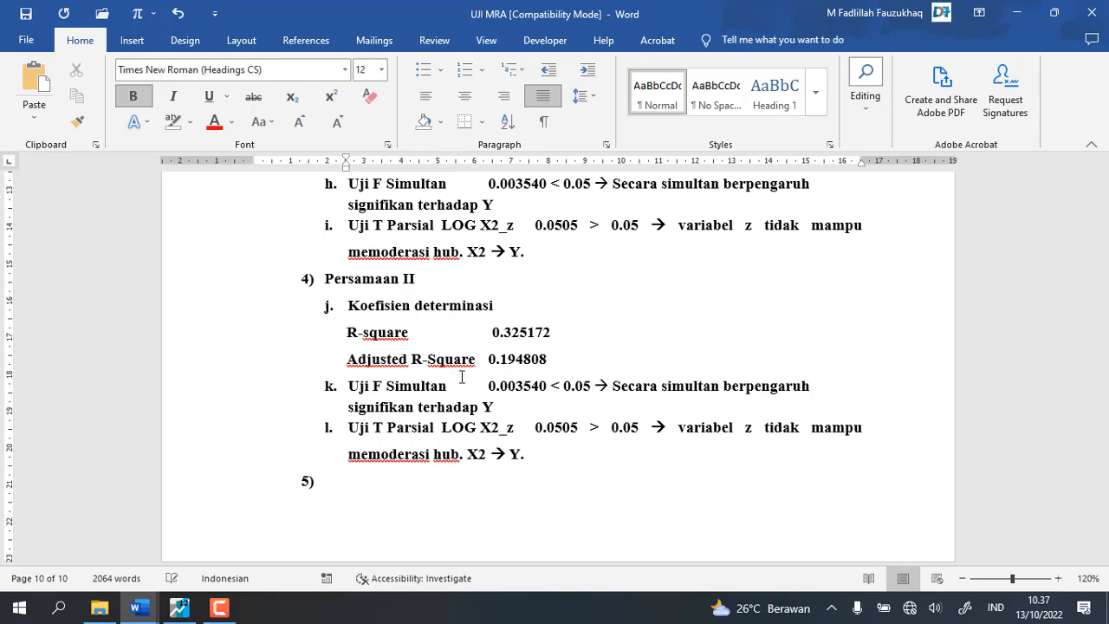
Step: Append "→ 32,52%" after the R-square value in item 4)
{"action": "left_click", "coordinate": [576, 333]}
{"action": "type", "text": "32,52%"}
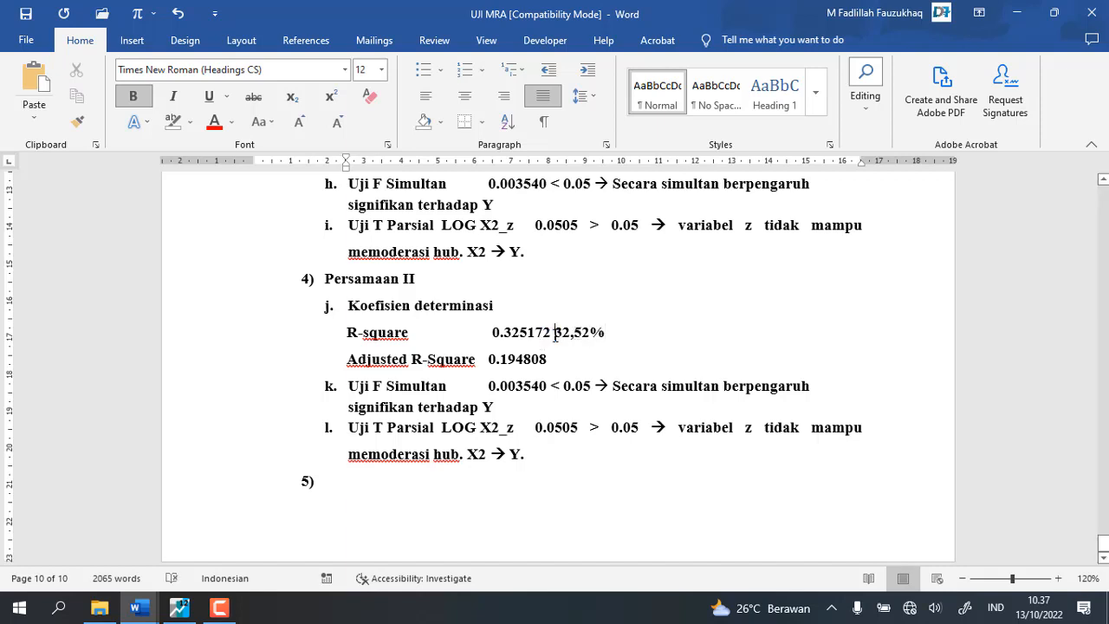
{"action": "left_click", "coordinate": [555, 334]}
{"action": "type", "text": "-->"}
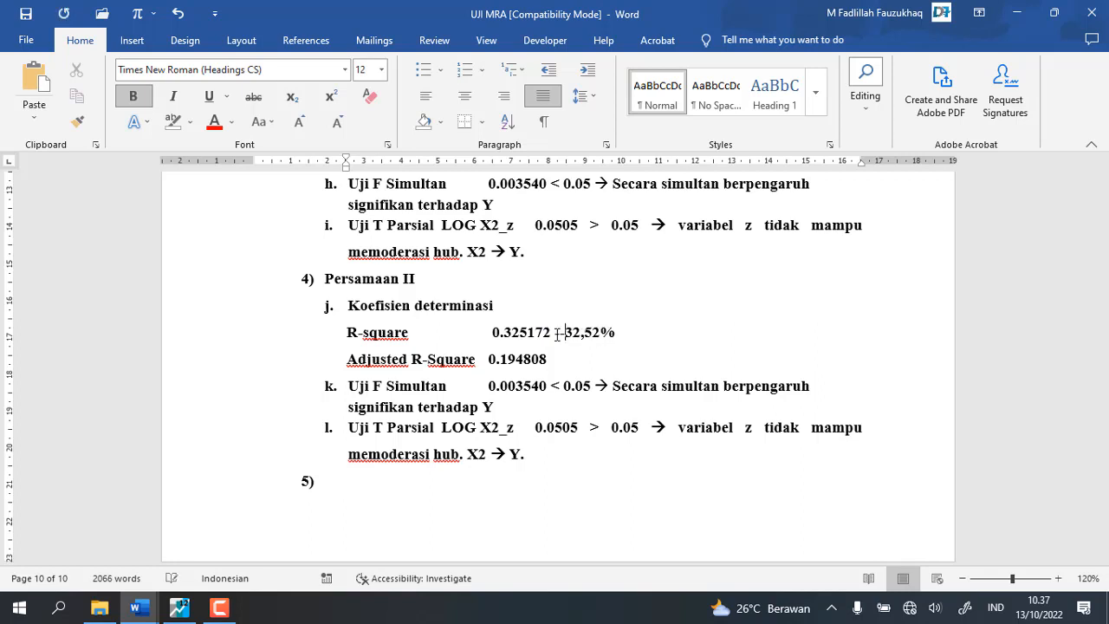
Step: Append "→ 19,28%" after the Adjusted R-Square value in item 4)
{"action": "left_click", "coordinate": [562, 359]}
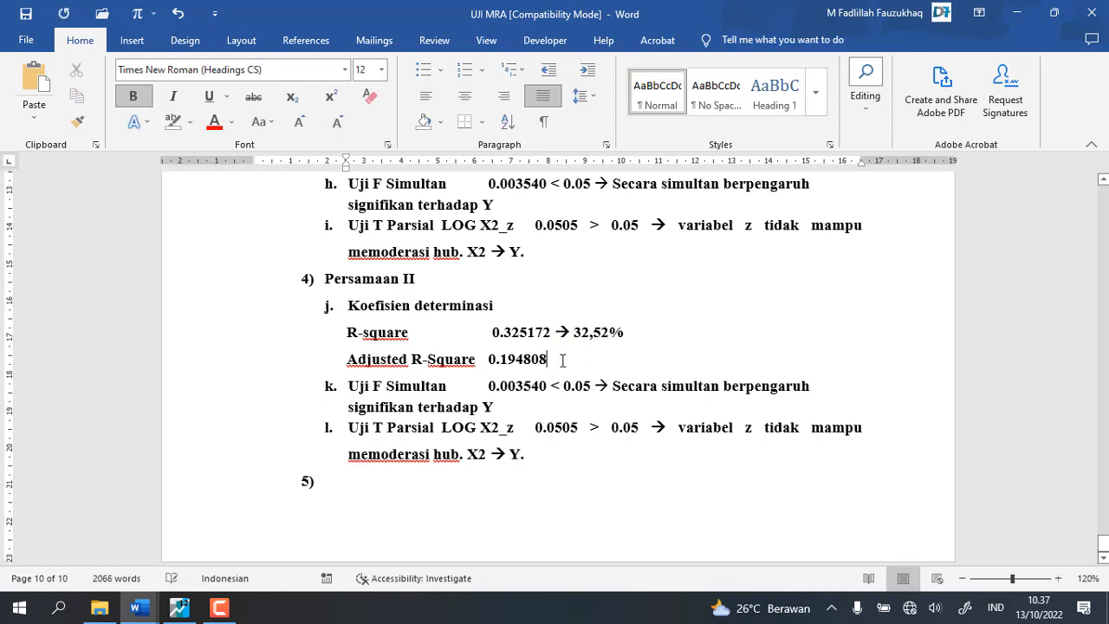
{"action": "type", "text": "-->"}
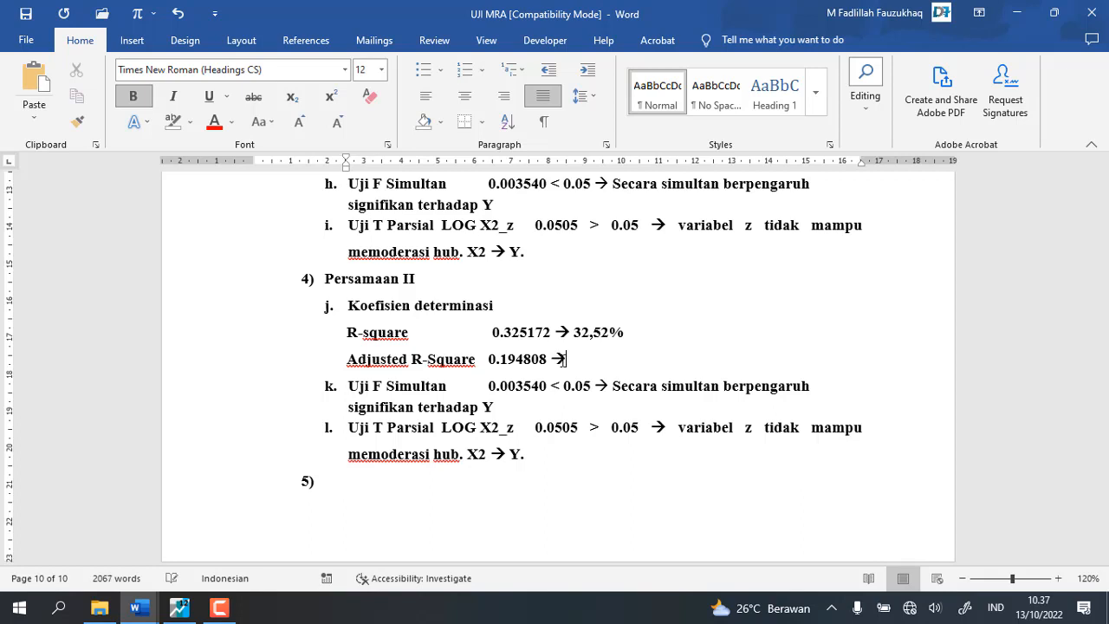
{"action": "type", "text": " 19,29"}
{"action": "key", "text": "BackSpace"}
{"action": "type", "text": "8%"}
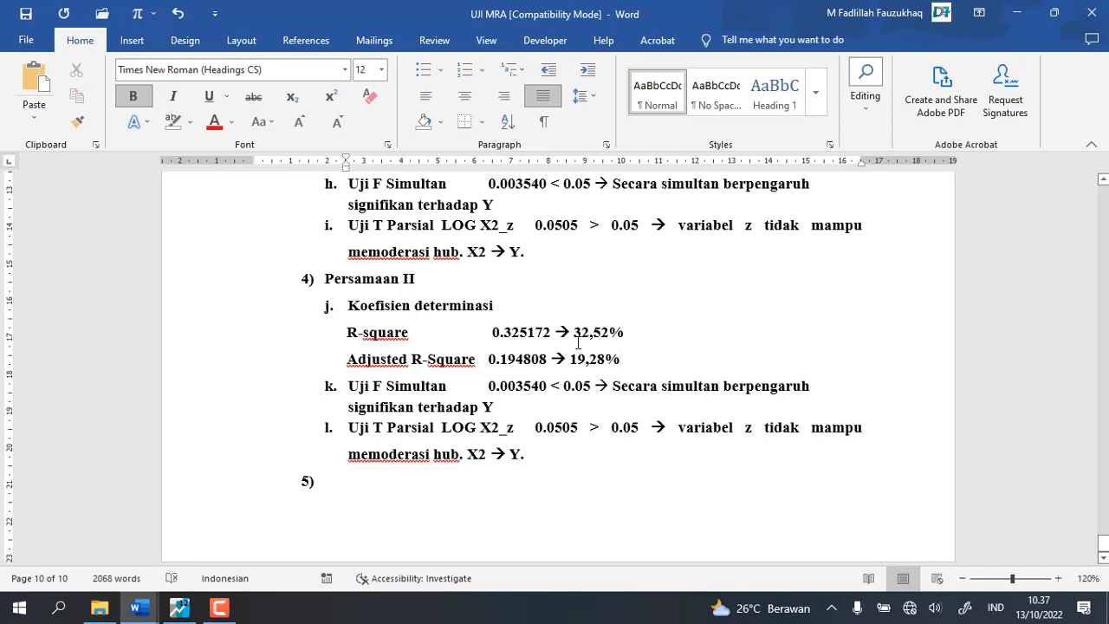
Step: Change the heading of item 4) to "Persamaan IV"
{"action": "left_click", "coordinate": [429, 275]}
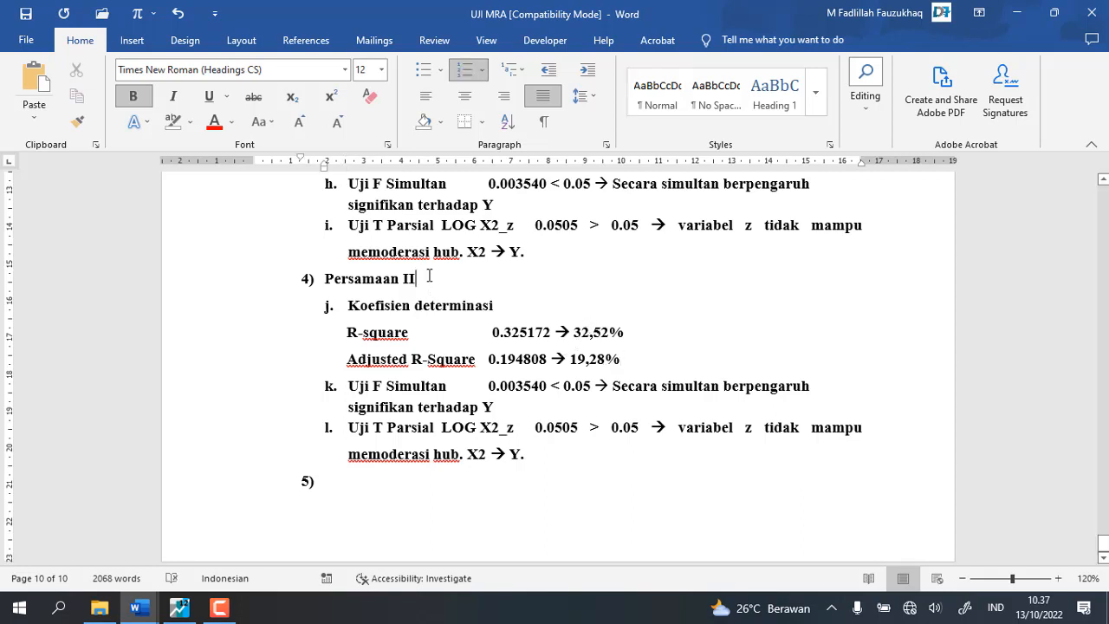
{"action": "key", "text": "BackSpace"}
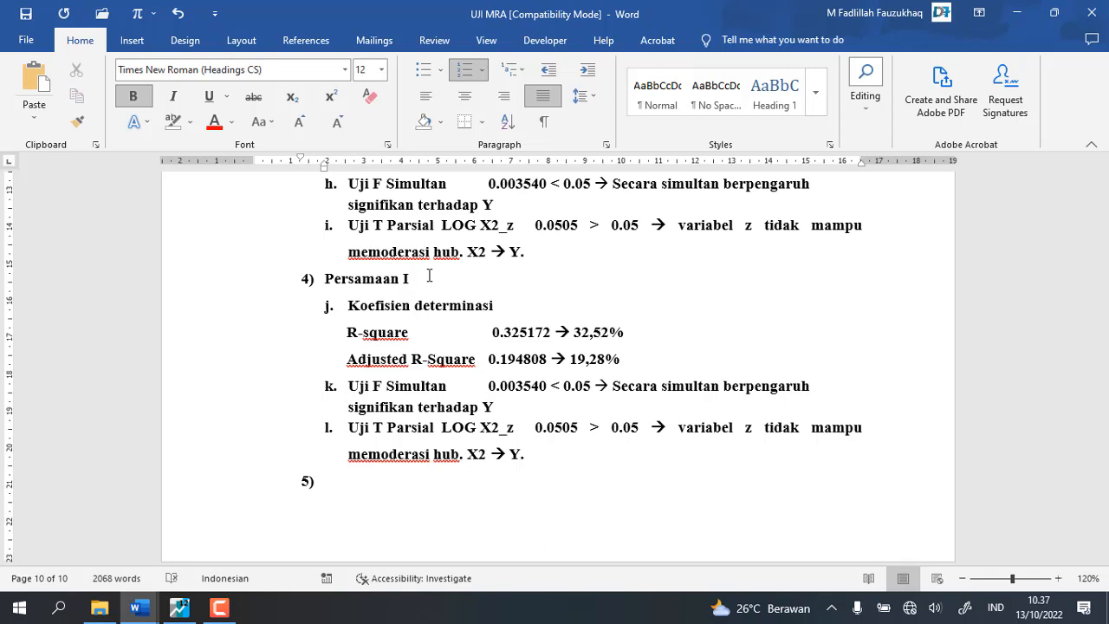
{"action": "type", "text": "v"}
{"action": "type", "text": "V"}
Step: Change the heading of item 3) to "Persamaan III"
{"action": "scroll", "coordinate": [423, 278], "scroll_direction": "up", "scroll_amount": 5}
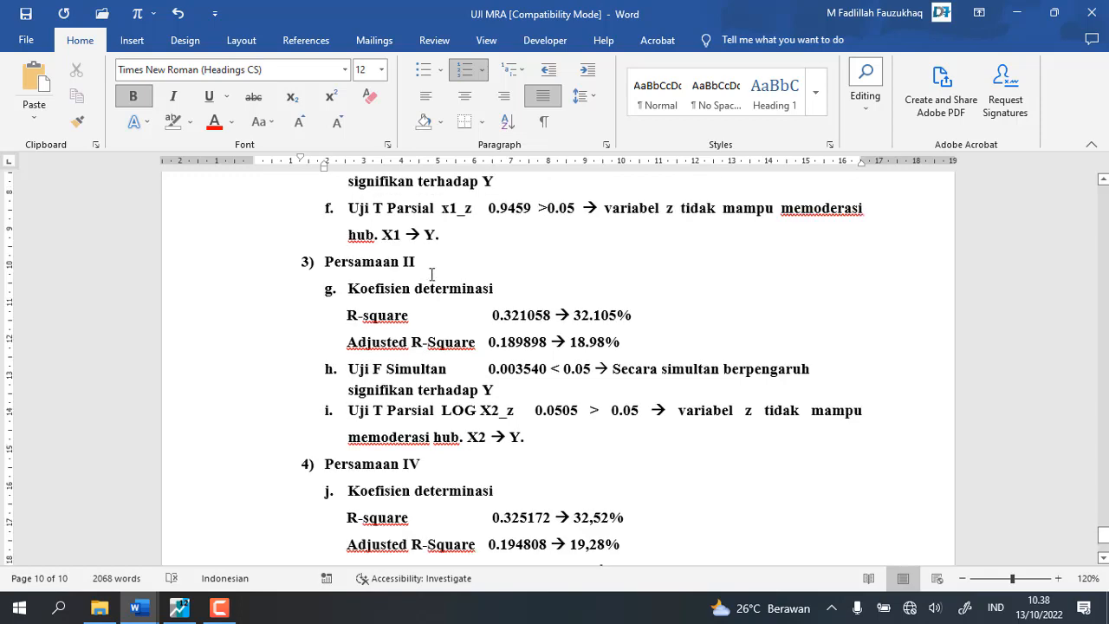
{"action": "left_click", "coordinate": [417, 305]}
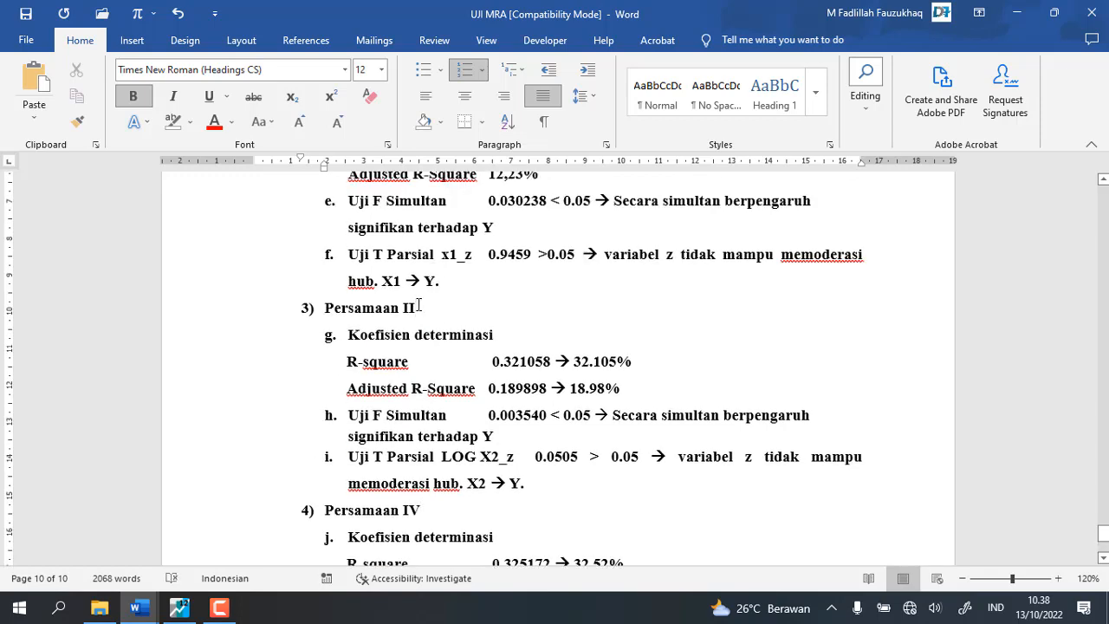
{"action": "type", "text": "I"}
Step: Examine the LOGX3_Z variable and its probability in the Persamaan IV regression table against the write-up in item 4)
{"action": "scroll", "coordinate": [420, 310], "scroll_direction": "down", "scroll_amount": 5}
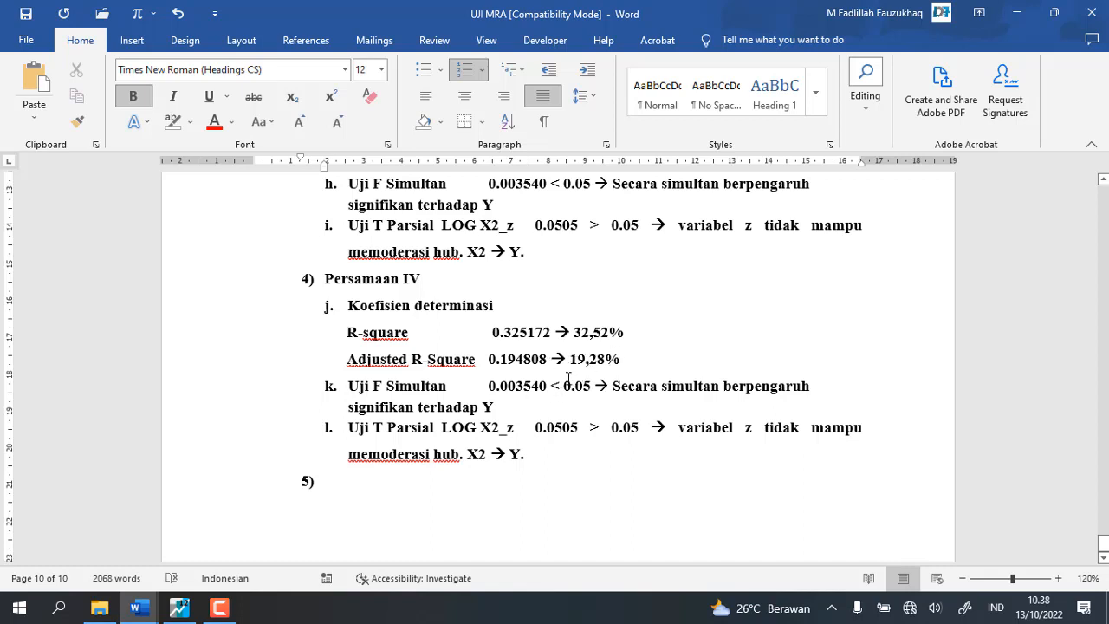
{"action": "scroll", "coordinate": [568, 377], "scroll_direction": "up", "scroll_amount": 15}
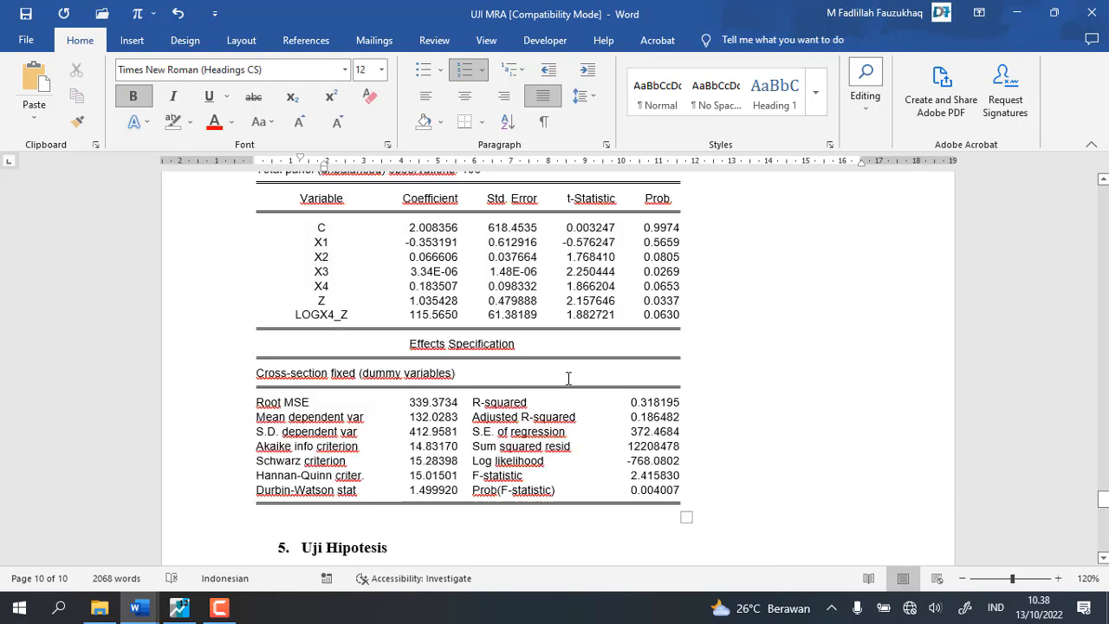
{"action": "scroll", "coordinate": [568, 378], "scroll_direction": "up", "scroll_amount": 15}
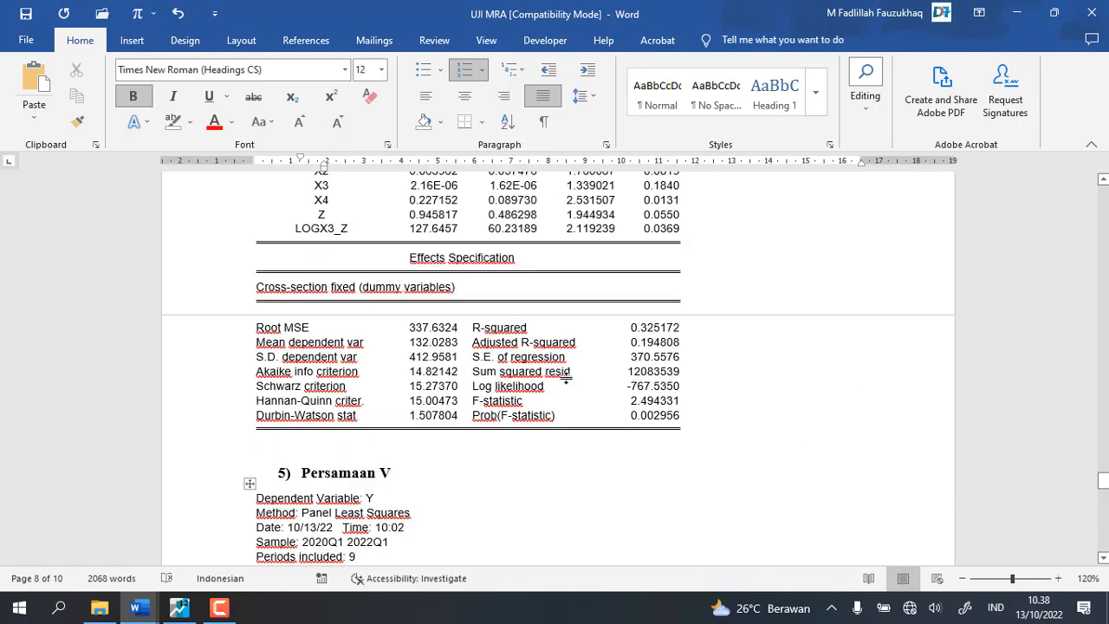
{"action": "scroll", "coordinate": [567, 378], "scroll_direction": "up", "scroll_amount": 3}
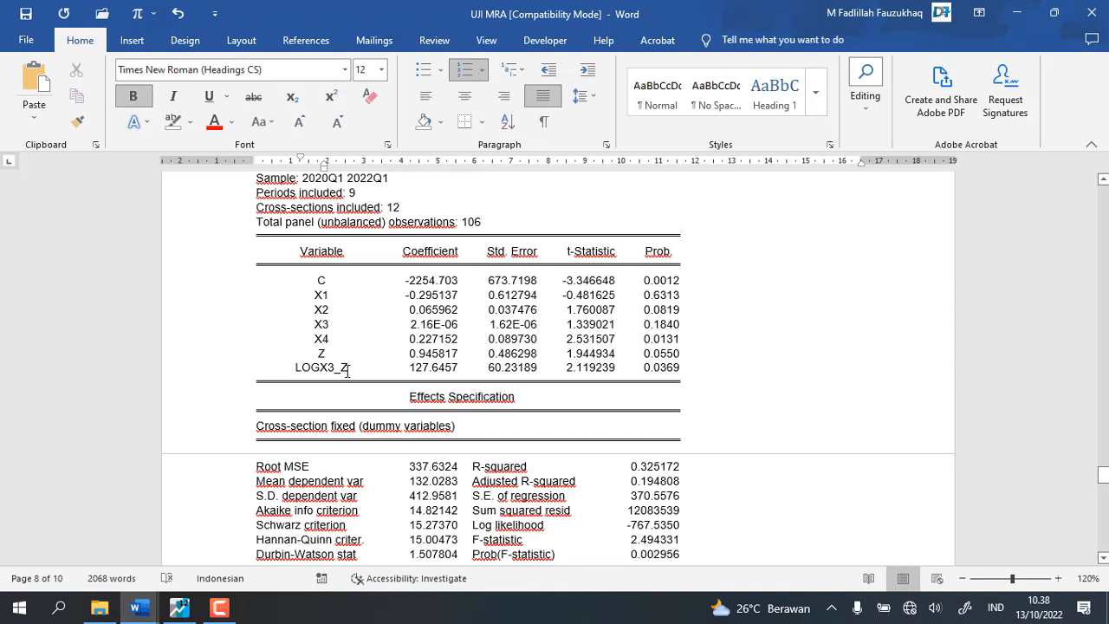
{"action": "triple_click", "coordinate": [329, 371]}
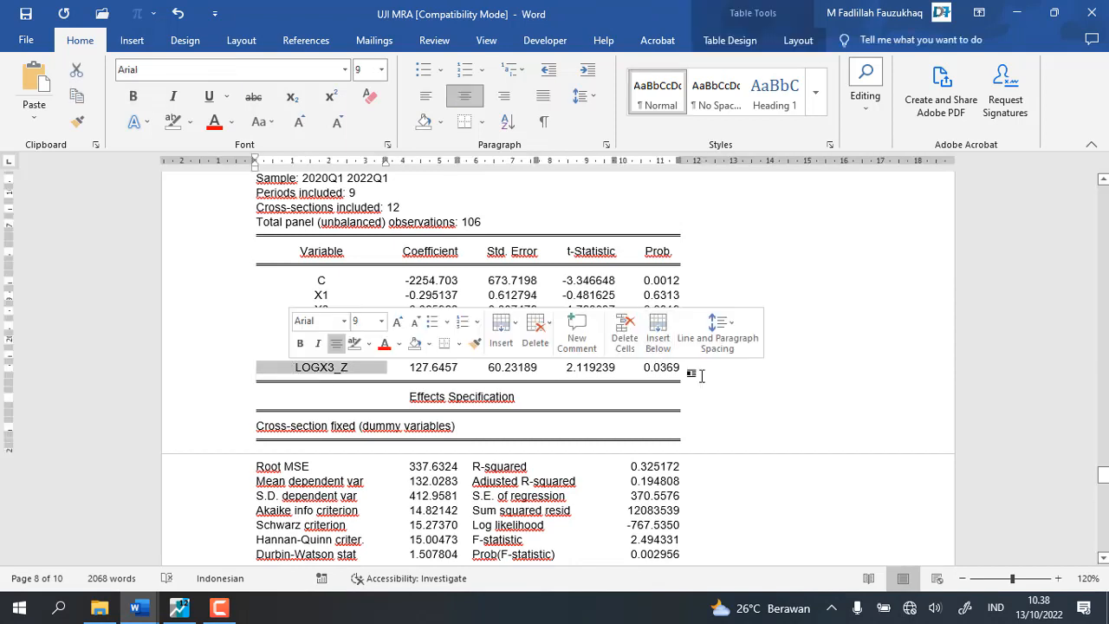
{"action": "left_click_drag", "start_coordinate": [678, 370], "coordinate": [644, 369]}
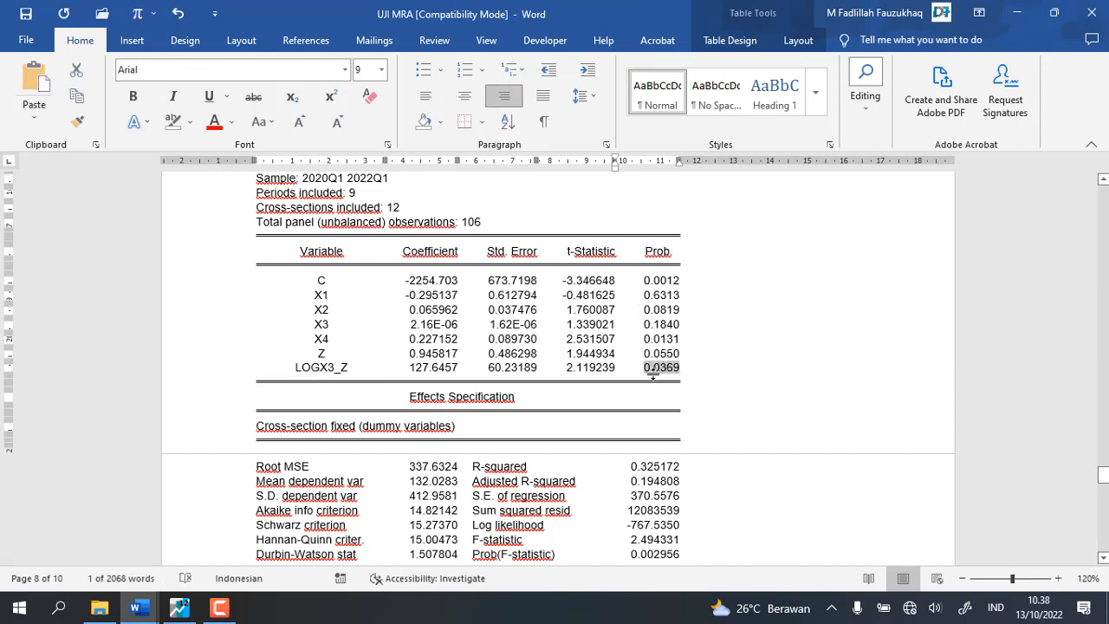
{"action": "scroll", "coordinate": [545, 445], "scroll_direction": "down", "scroll_amount": 3}
{"action": "scroll", "coordinate": [544, 444], "scroll_direction": "down", "scroll_amount": 20}
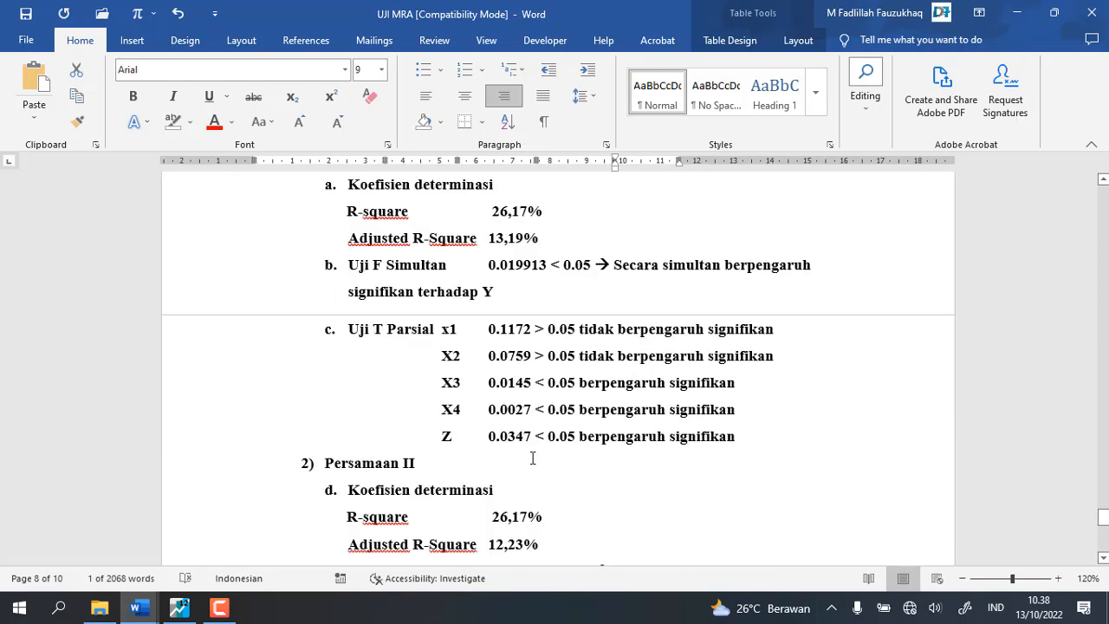
{"action": "scroll", "coordinate": [530, 457], "scroll_direction": "down", "scroll_amount": 4}
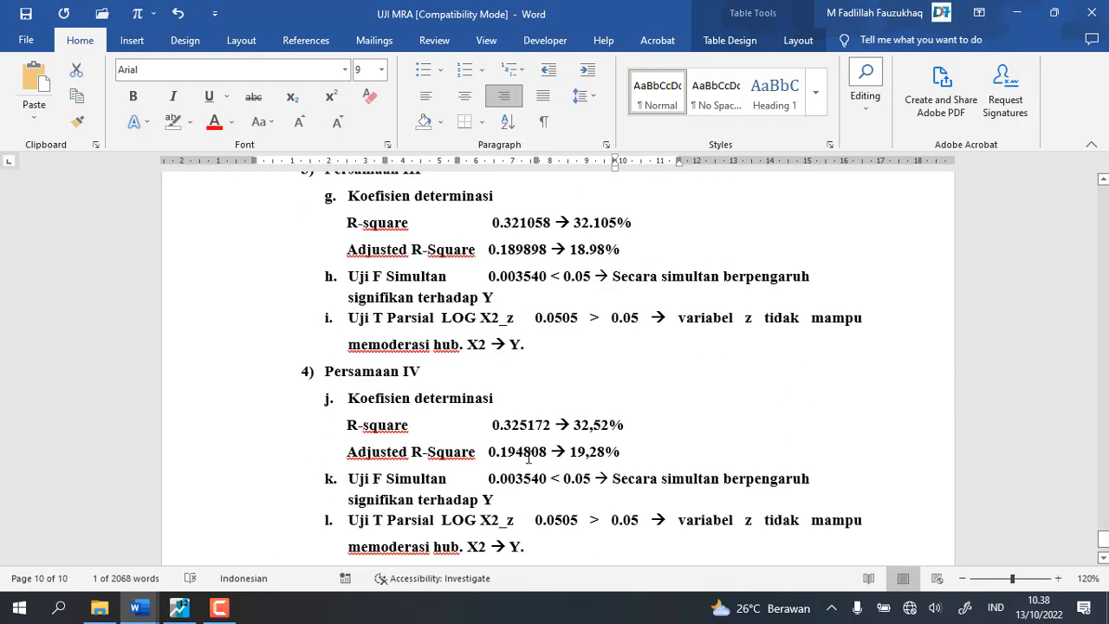
{"action": "left_click", "coordinate": [546, 430]}
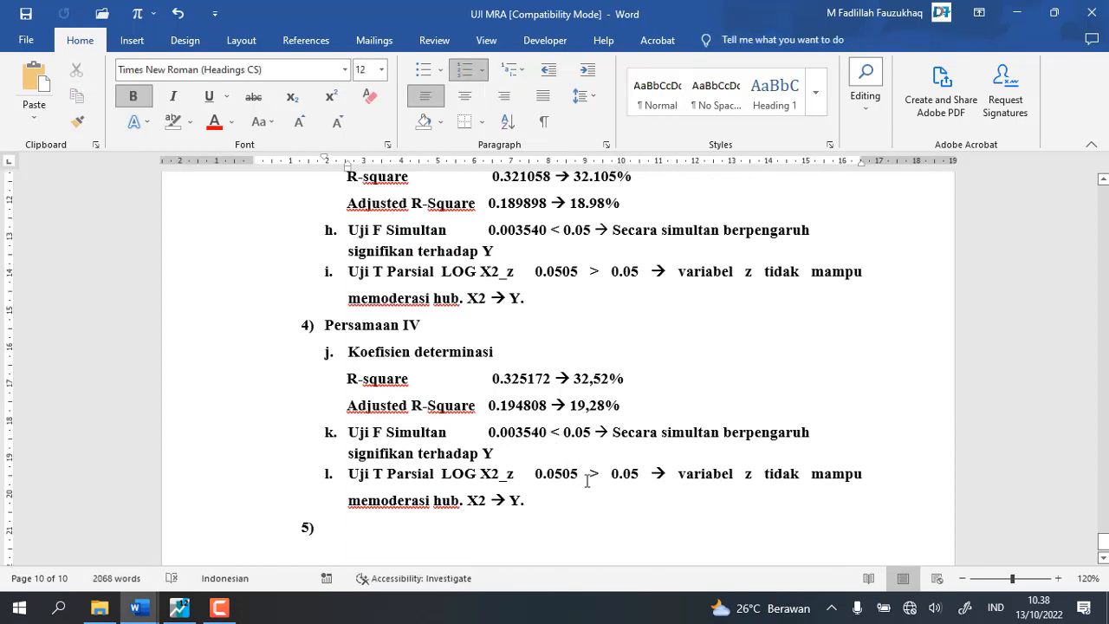
Step: Replace the Uji F Simultan value in item k with the Prob(F-statistic) value 0.002956 copied from the Persamaan IV table, as plain text
{"action": "scroll", "coordinate": [573, 449], "scroll_direction": "up", "scroll_amount": 9}
{"action": "scroll", "coordinate": [572, 448], "scroll_direction": "up", "scroll_amount": 15}
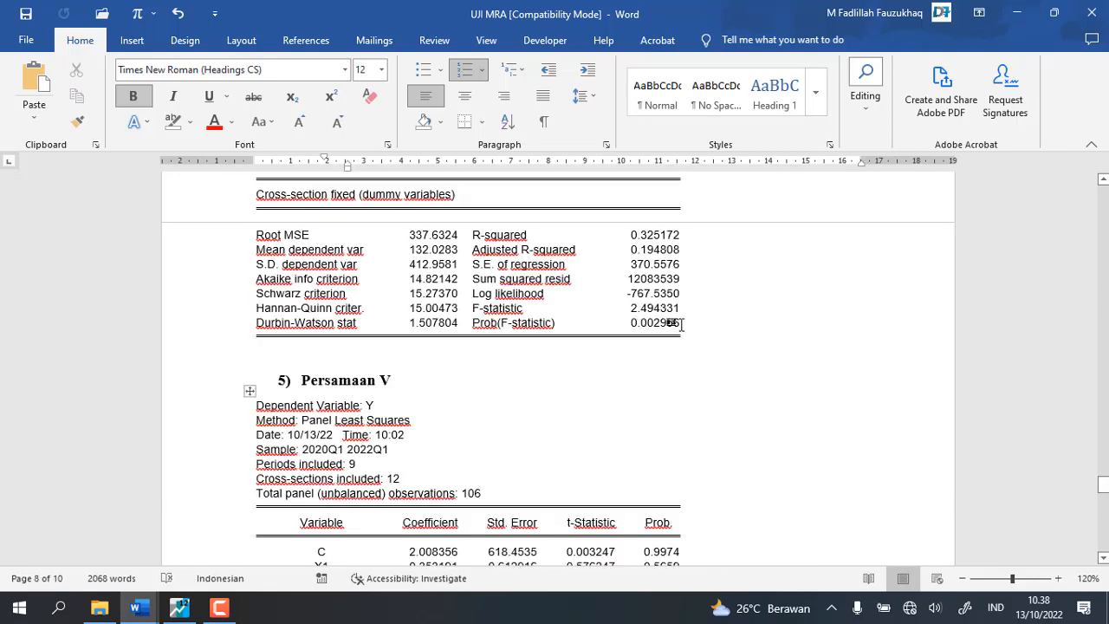
{"action": "left_click_drag", "start_coordinate": [682, 323], "coordinate": [630, 325]}
{"action": "right_click", "coordinate": [630, 325]}
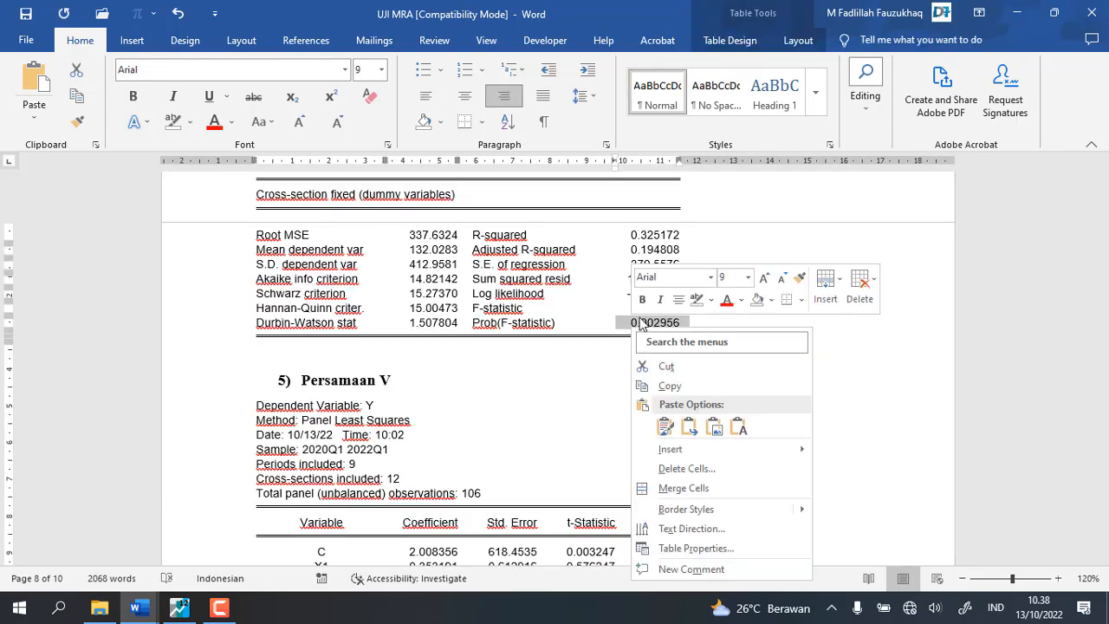
{"action": "left_click", "coordinate": [669, 384]}
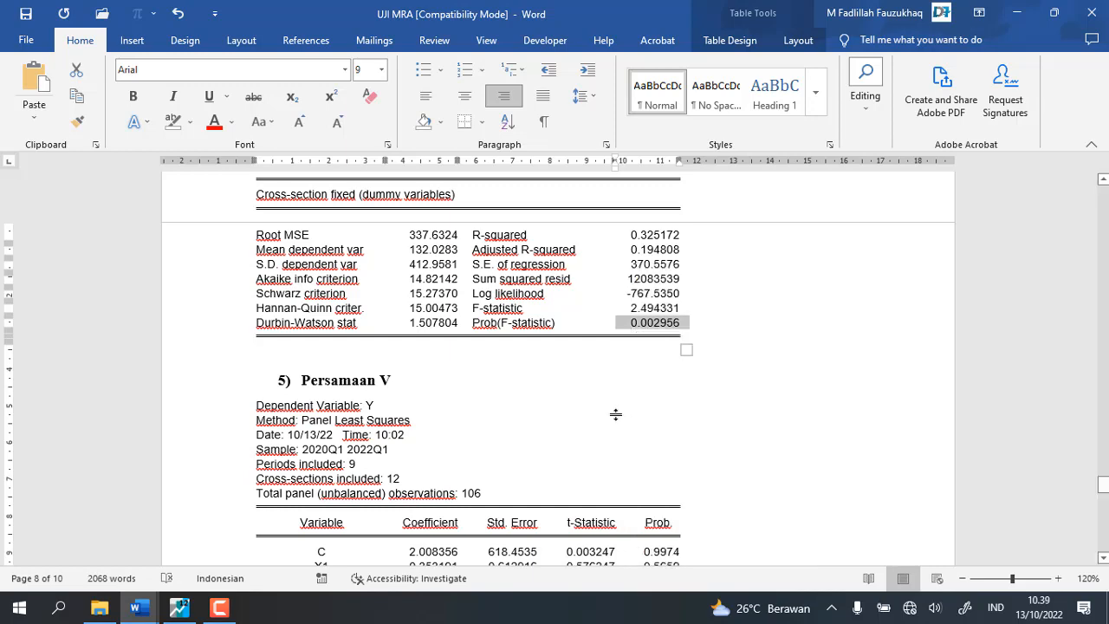
{"action": "scroll", "coordinate": [615, 412], "scroll_direction": "down", "scroll_amount": 12}
{"action": "scroll", "coordinate": [609, 410], "scroll_direction": "down", "scroll_amount": 12}
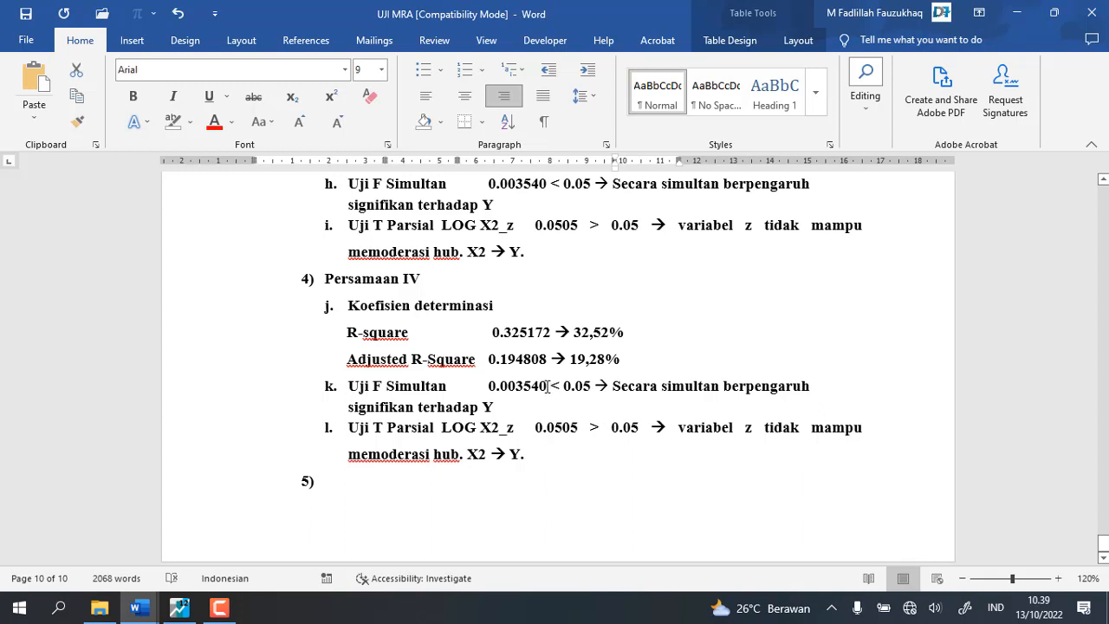
{"action": "left_click_drag", "start_coordinate": [550, 394], "coordinate": [488, 389]}
{"action": "right_click", "coordinate": [490, 391]}
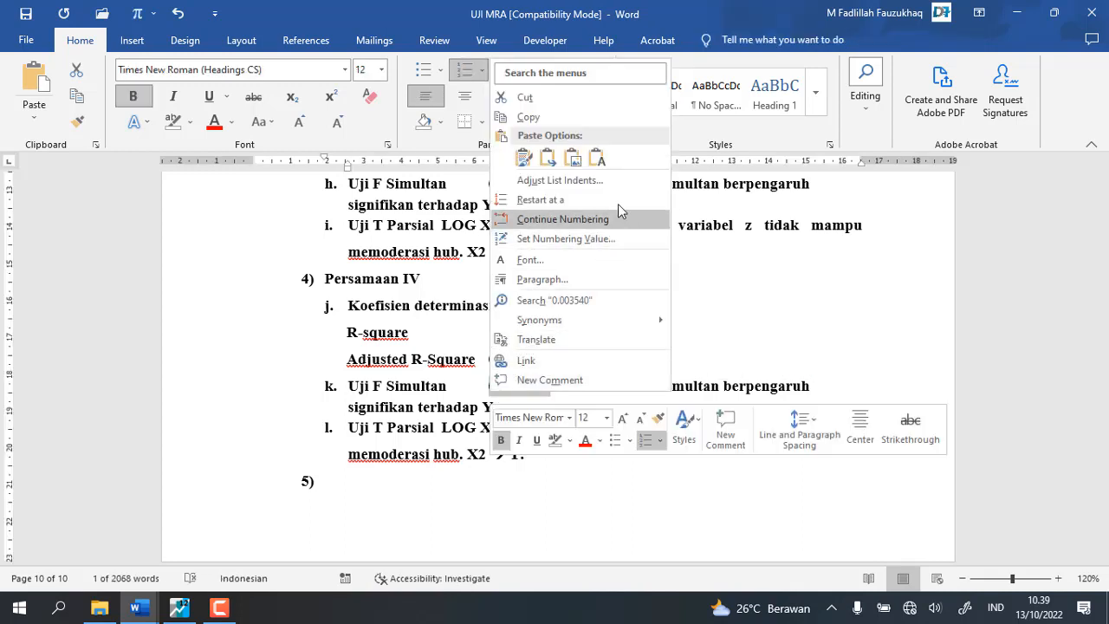
{"action": "left_click", "coordinate": [597, 157]}
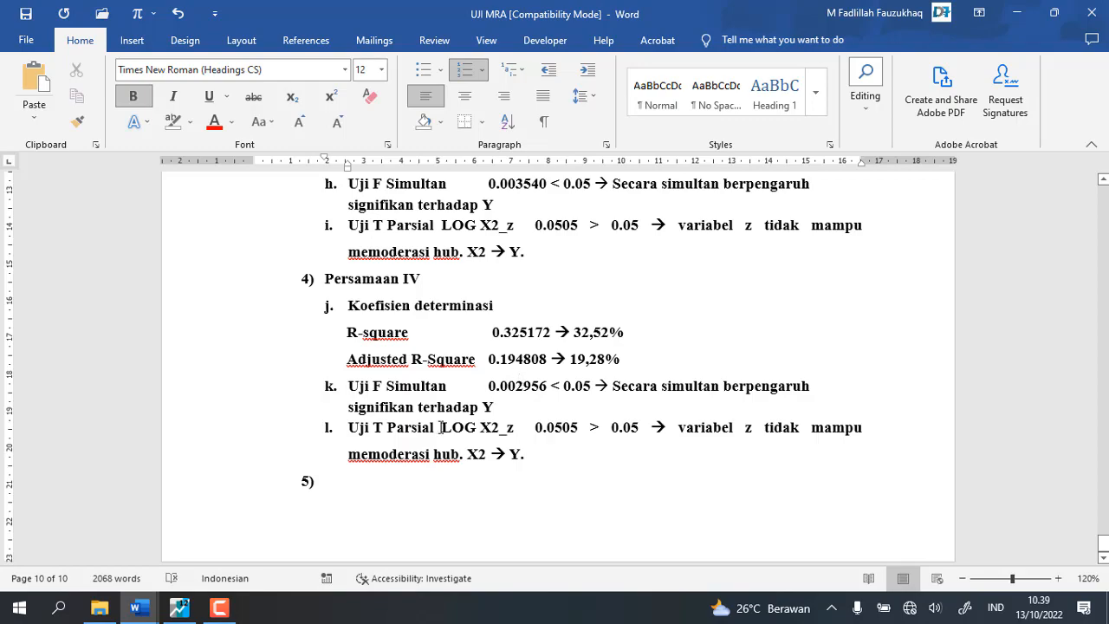
Step: Replace the Uji T Parsial value in item l with the LOGX3_Z probability 0.0369 copied from the Persamaan IV table, as plain text
{"action": "scroll", "coordinate": [520, 411], "scroll_direction": "up", "scroll_amount": 5}
{"action": "scroll", "coordinate": [519, 411], "scroll_direction": "up", "scroll_amount": 15}
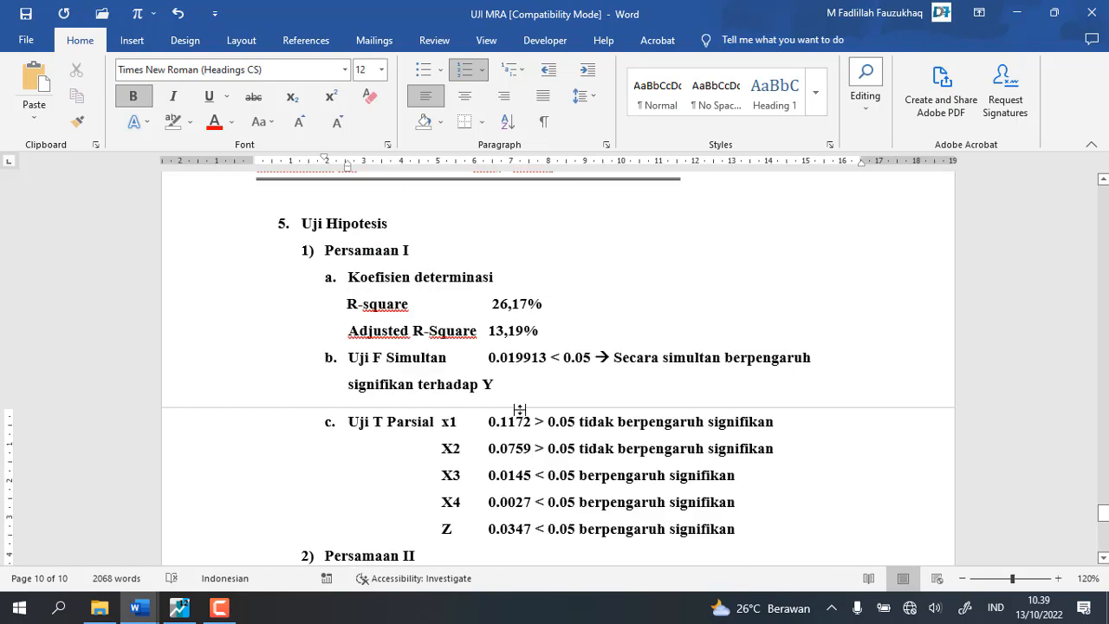
{"action": "scroll", "coordinate": [520, 410], "scroll_direction": "up", "scroll_amount": 6}
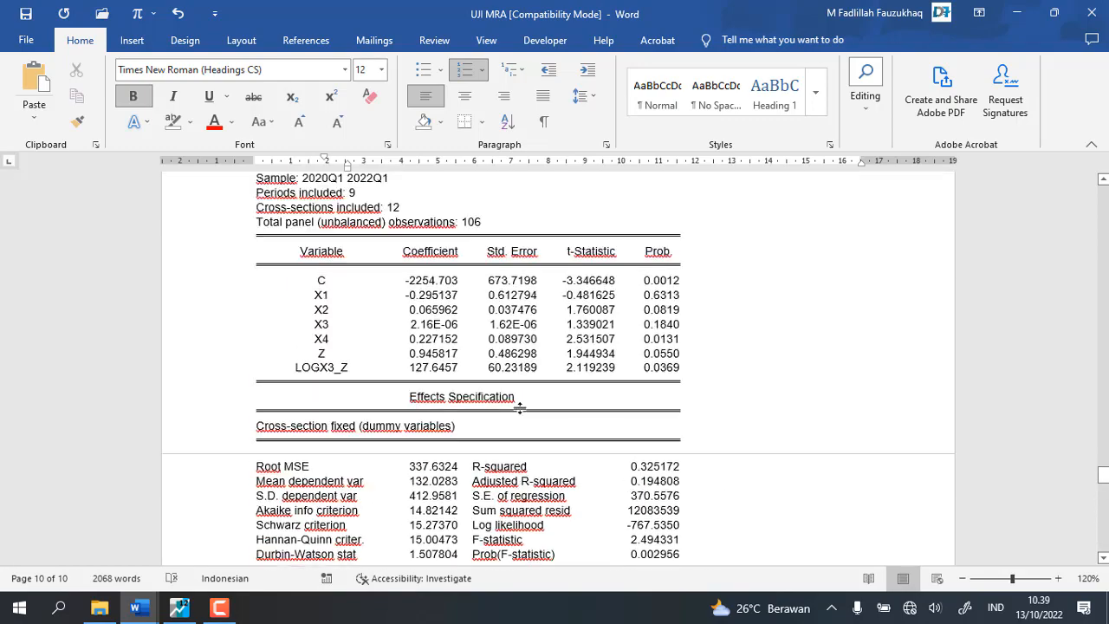
{"action": "scroll", "coordinate": [519, 410], "scroll_direction": "down", "scroll_amount": 2}
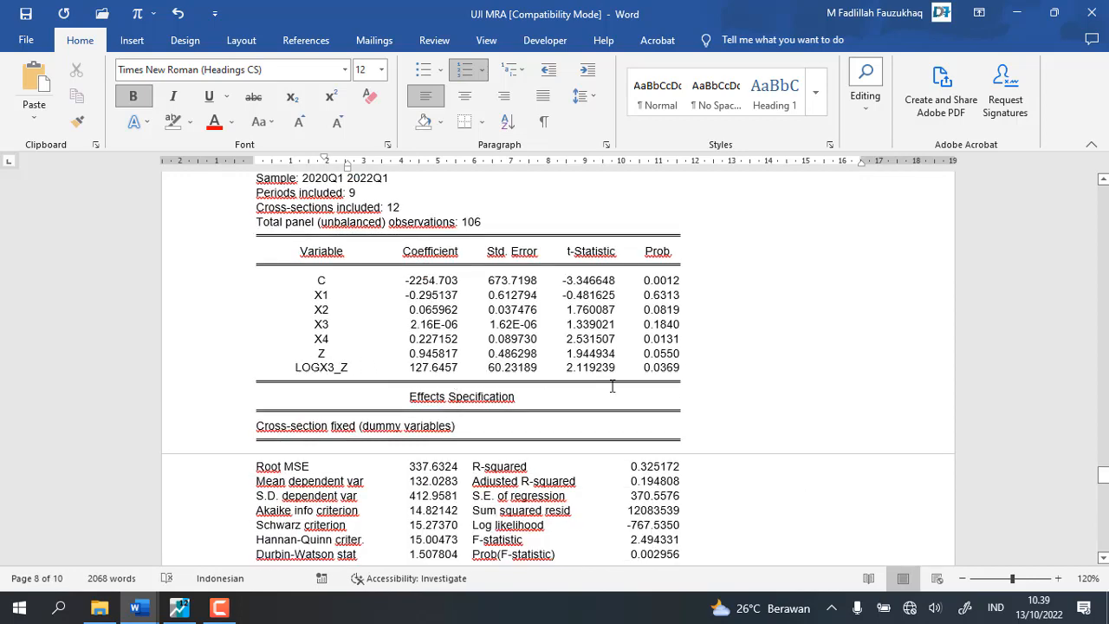
{"action": "left_click_drag", "start_coordinate": [640, 368], "coordinate": [689, 372]}
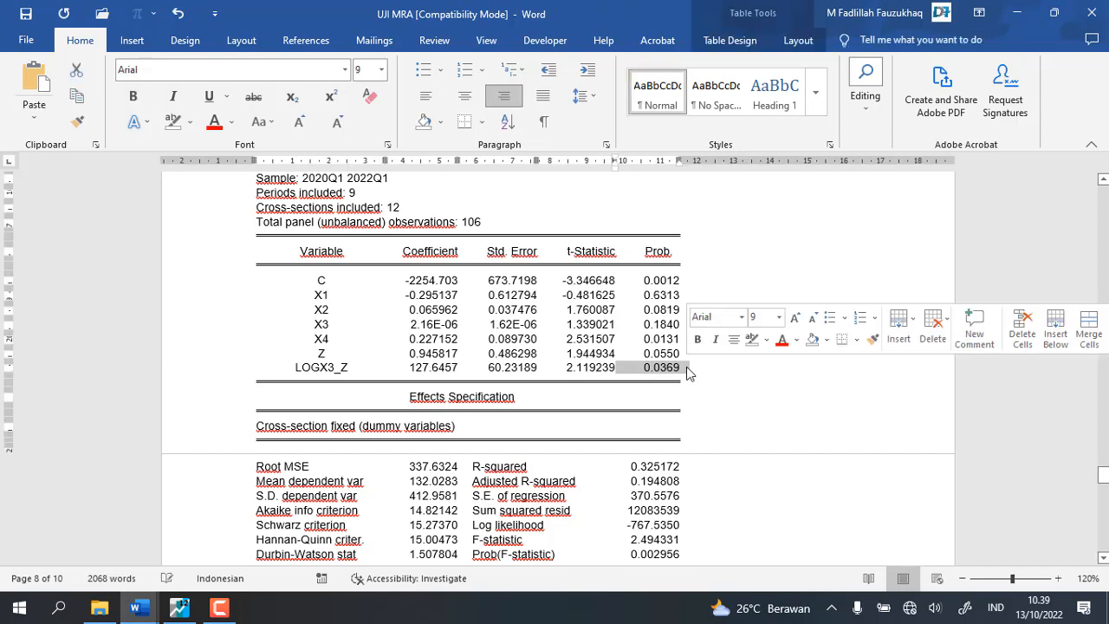
{"action": "right_click", "coordinate": [689, 372]}
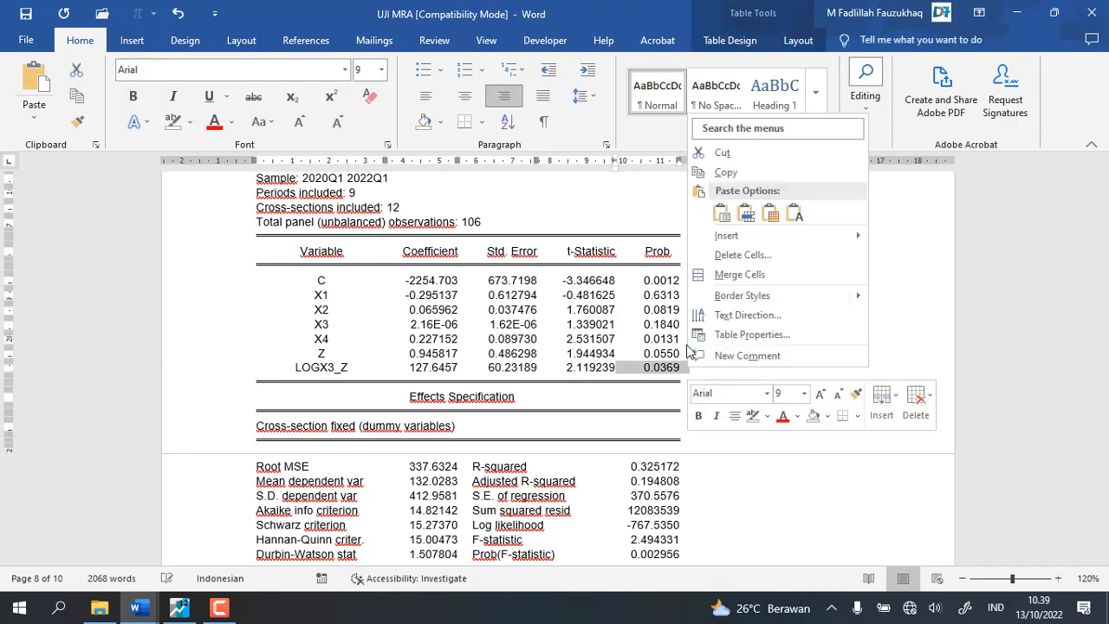
{"action": "left_click", "coordinate": [730, 176]}
{"action": "scroll", "coordinate": [472, 360], "scroll_direction": "down", "scroll_amount": 15}
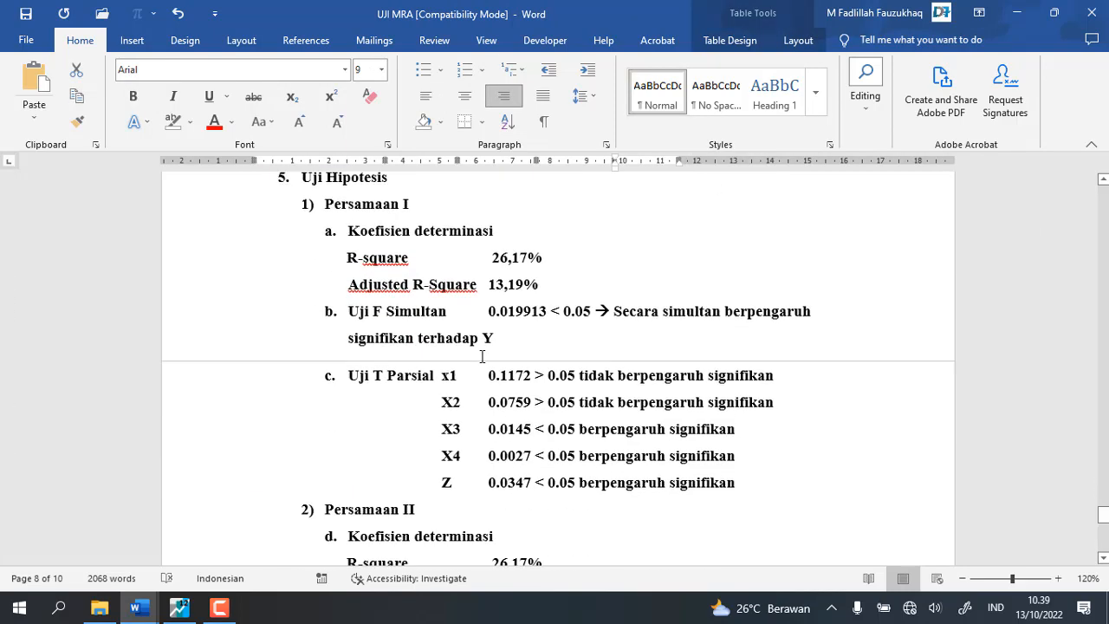
{"action": "scroll", "coordinate": [482, 356], "scroll_direction": "down", "scroll_amount": 10}
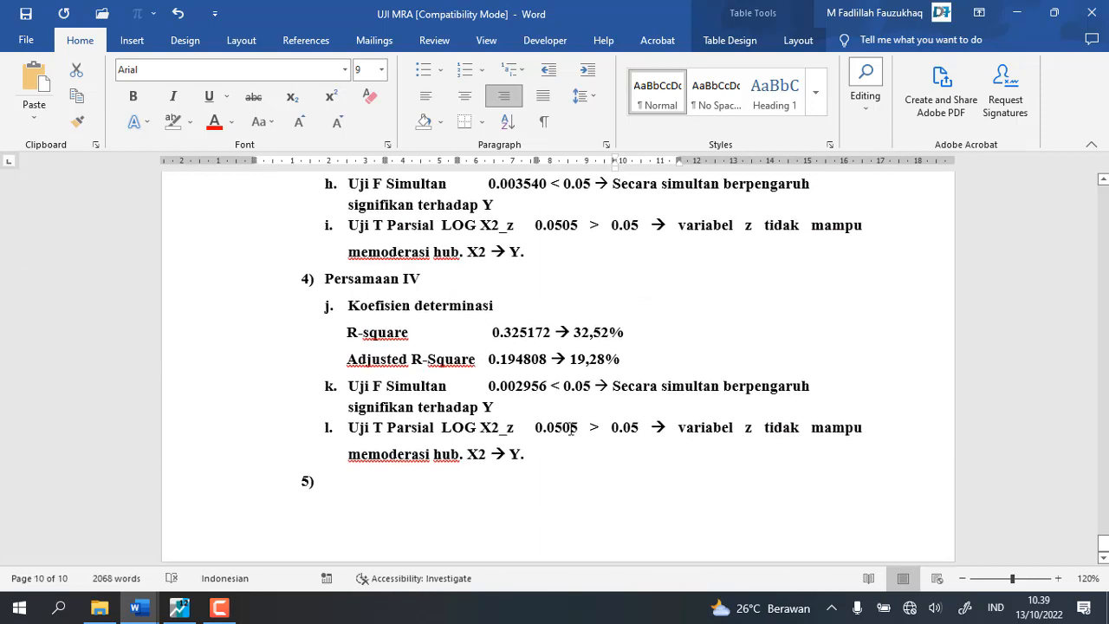
{"action": "left_click_drag", "start_coordinate": [582, 427], "coordinate": [535, 427]}
{"action": "right_click", "coordinate": [539, 429]}
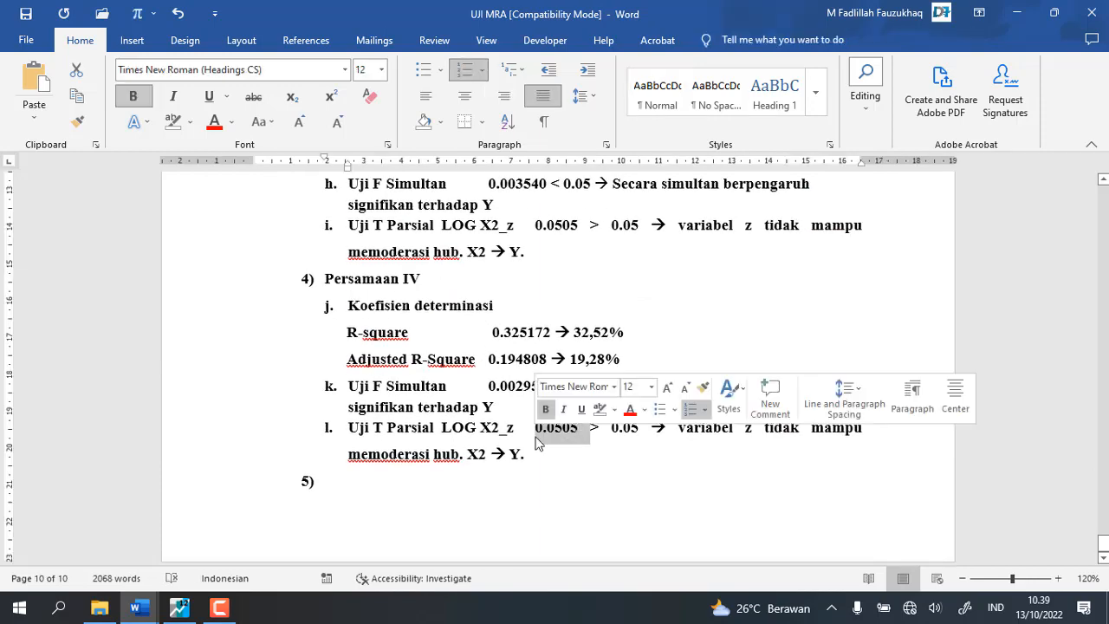
{"action": "left_click", "coordinate": [640, 202]}
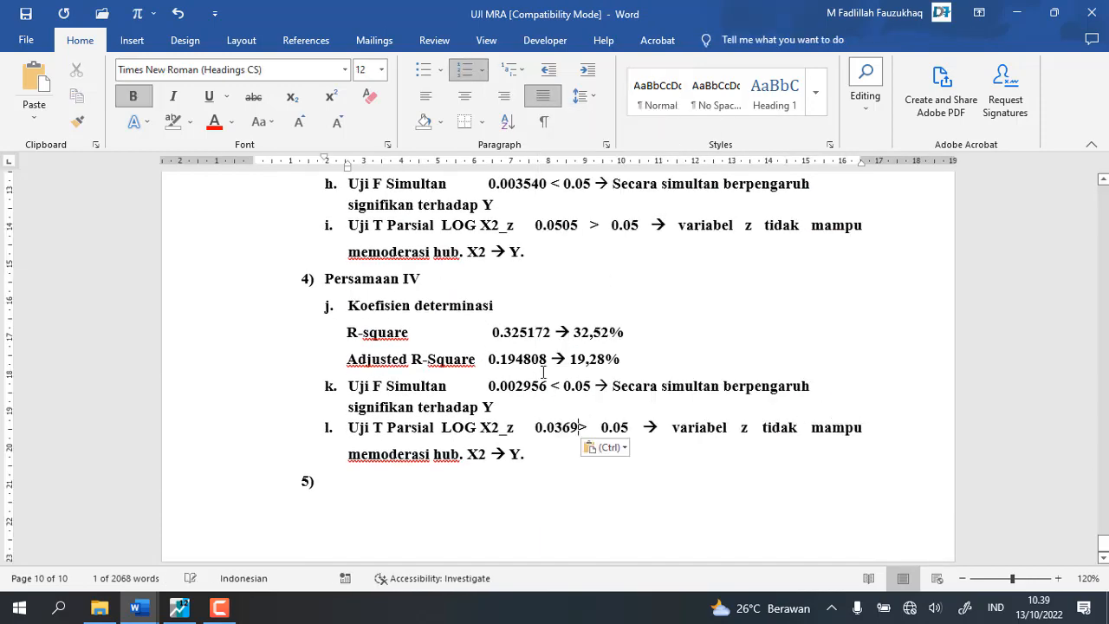
Step: In item l, change the variable to LOG X3_z and the comparison to "0.0369 < 0.05"
{"action": "left_click", "coordinate": [499, 425]}
{"action": "key", "text": "BackSpace"}
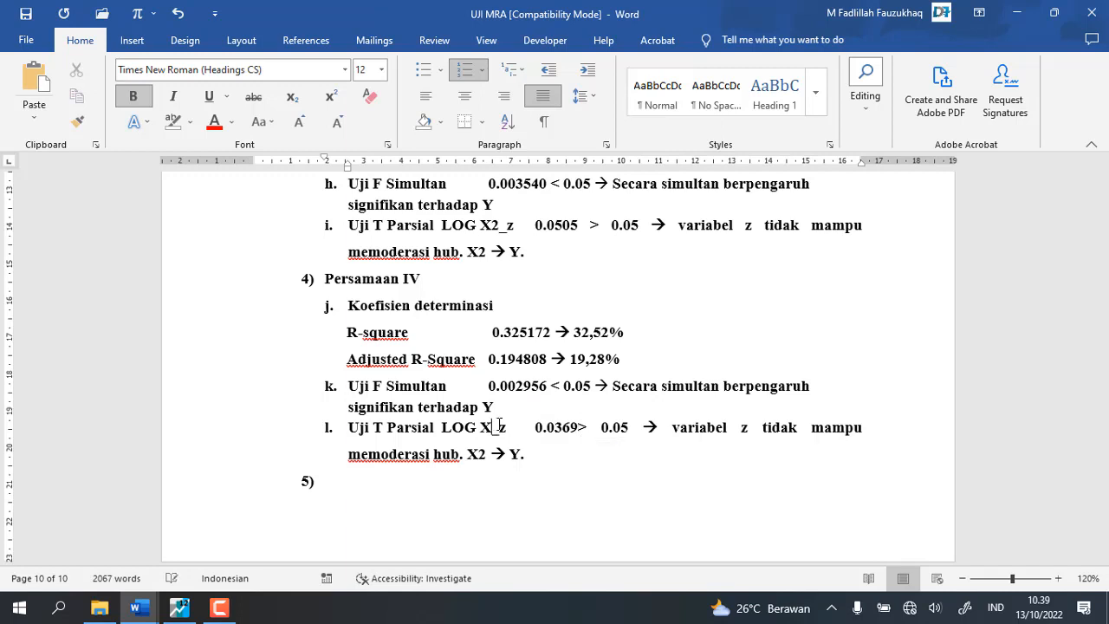
{"action": "type", "text": "3"}
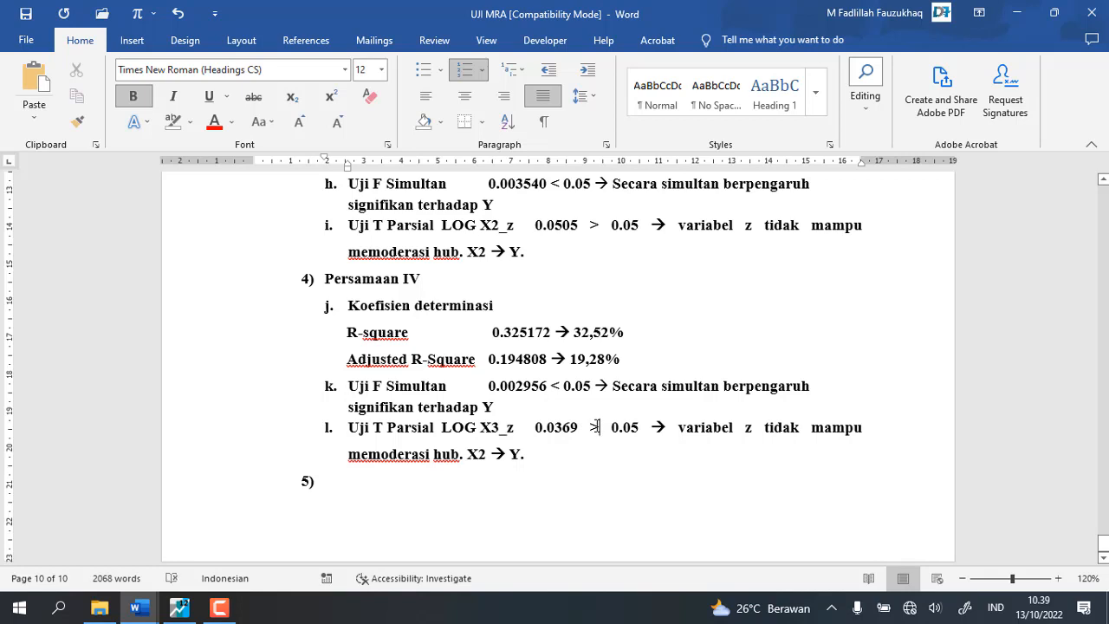
{"action": "key", "text": "BackSpace"}
{"action": "type", "text": "<"}
Step: Rewrite item l's conclusion as "variabel z mampu memoderasi hub. X3 → Y." and add an empty list item below it
{"action": "left_click_drag", "start_coordinate": [799, 427], "coordinate": [766, 433]}
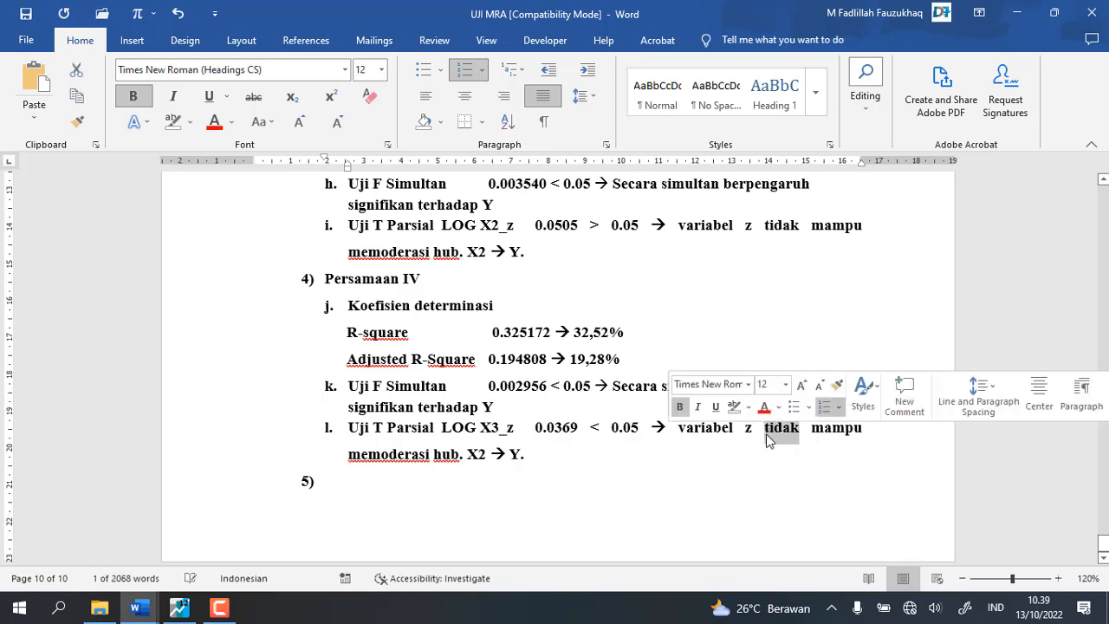
{"action": "key", "text": "Delete"}
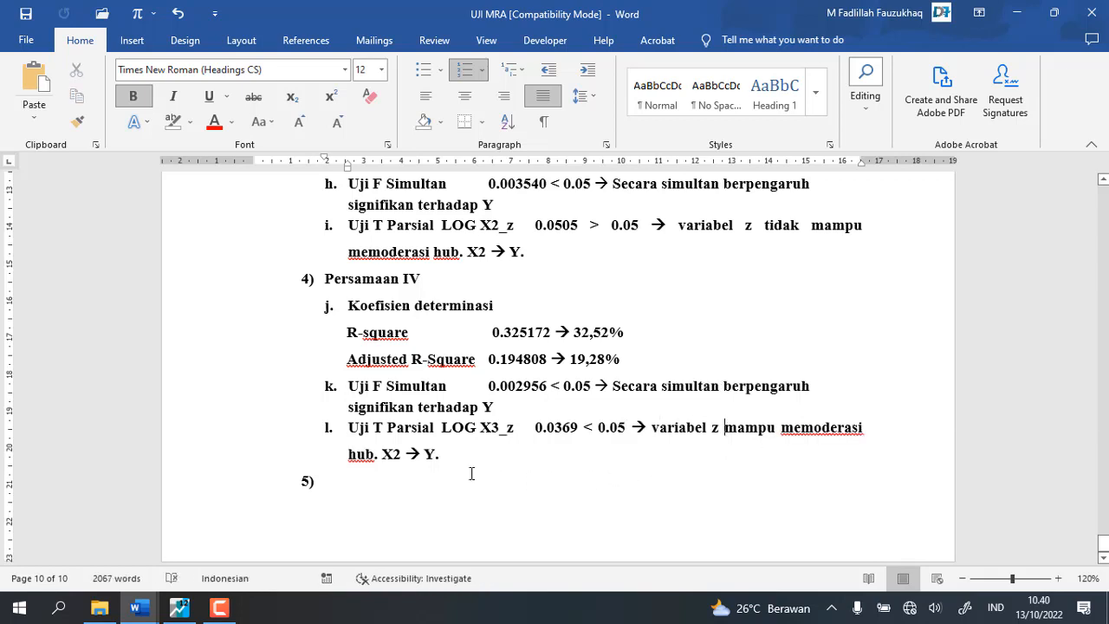
{"action": "left_click", "coordinate": [399, 452]}
{"action": "key", "text": "BackSpace"}
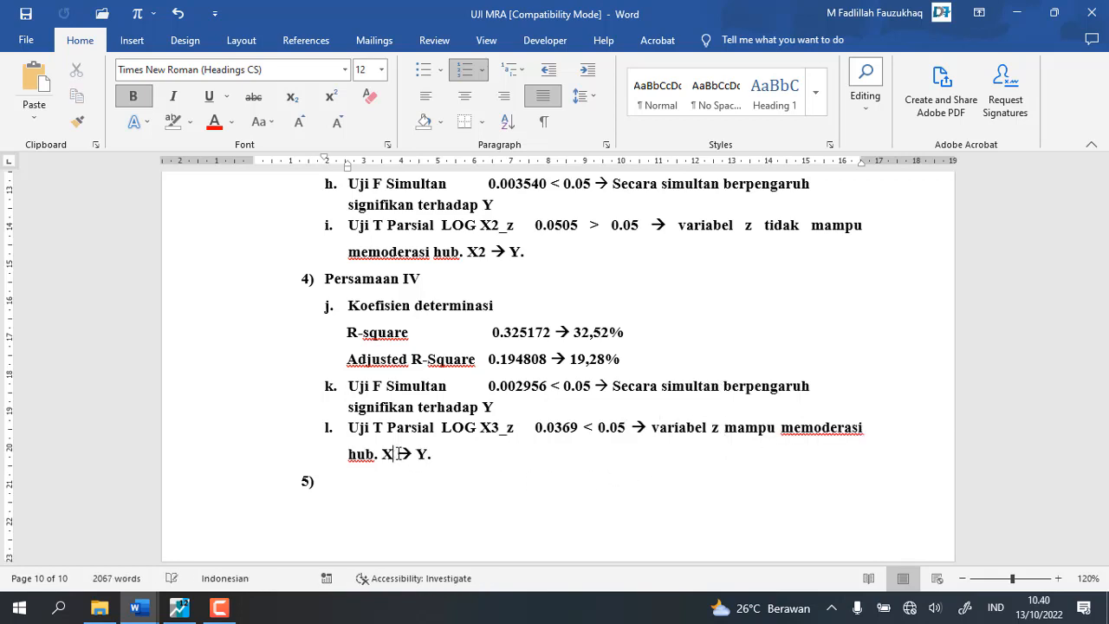
{"action": "type", "text": "3"}
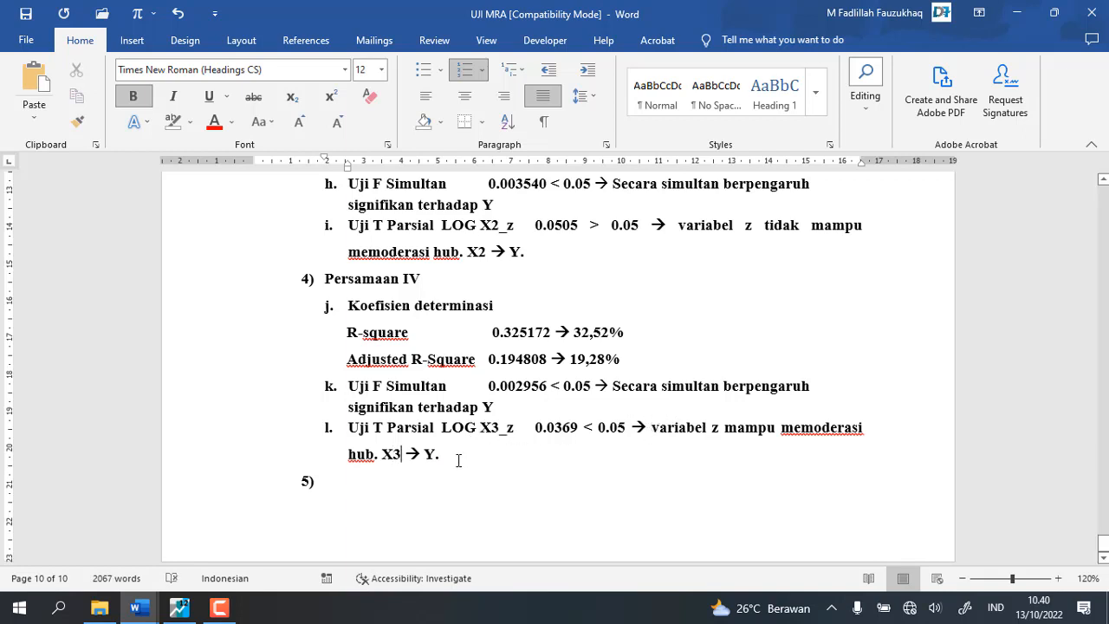
{"action": "key", "text": "Return"}
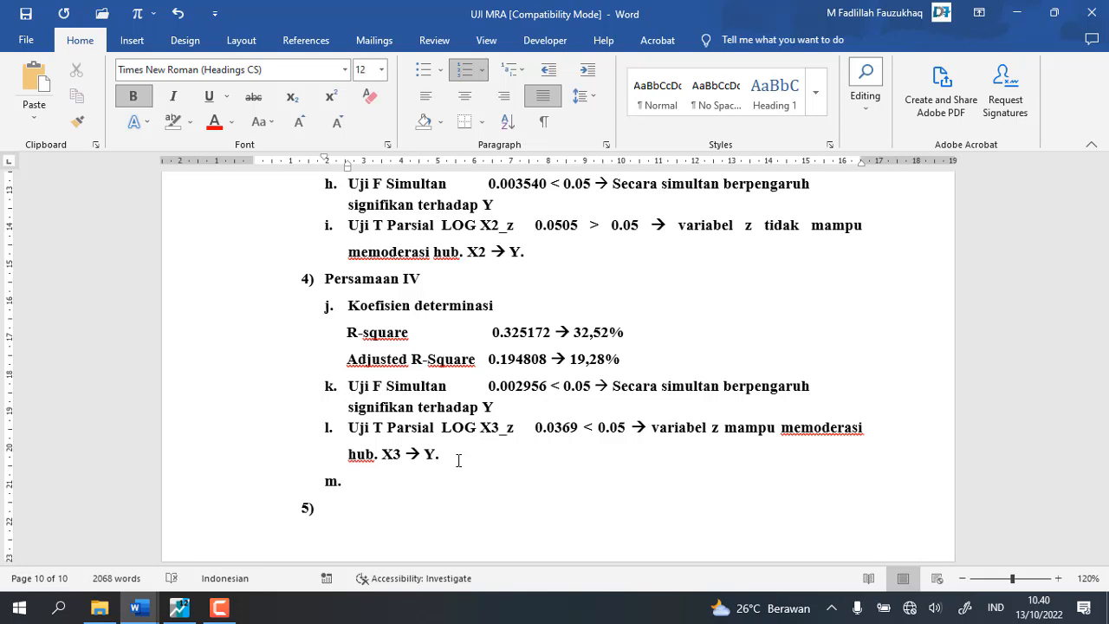
Step: Turn the empty item m under item l into an unnumbered line reading "X3 → Y"
{"action": "key", "text": "BackSpace"}
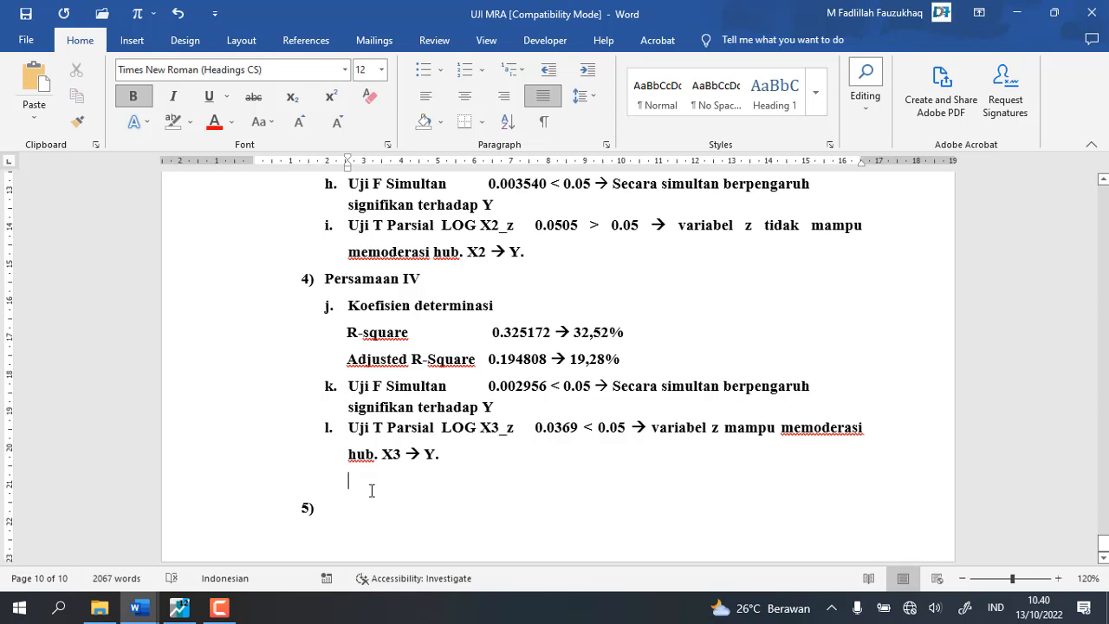
{"action": "type", "text": "X3"}
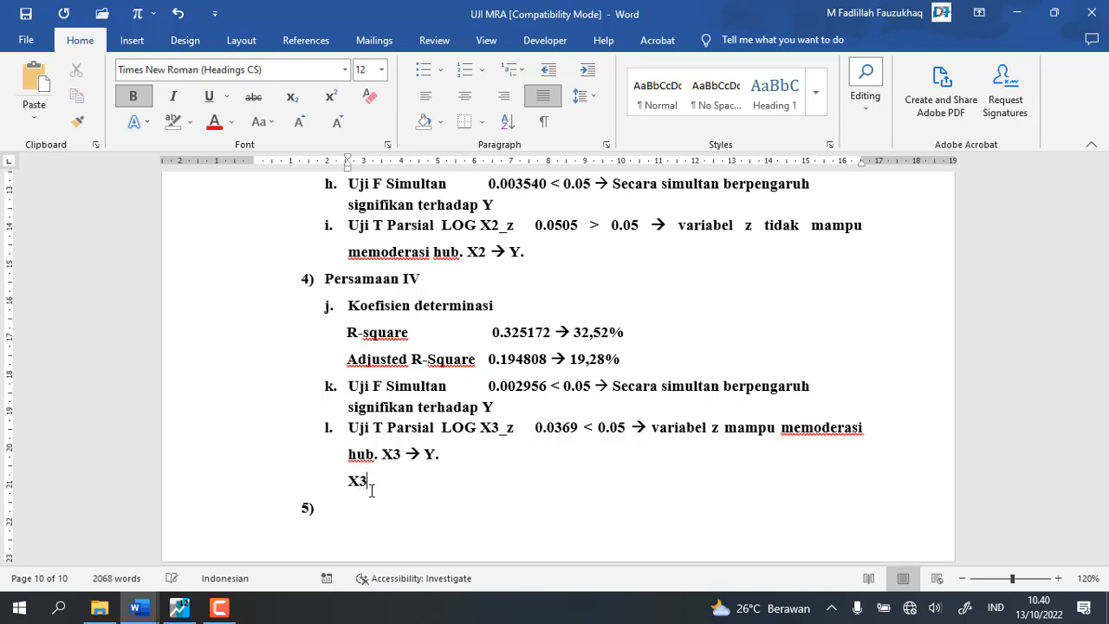
{"action": "type", "text": " -->"}
{"action": "type", "text": "Y"}
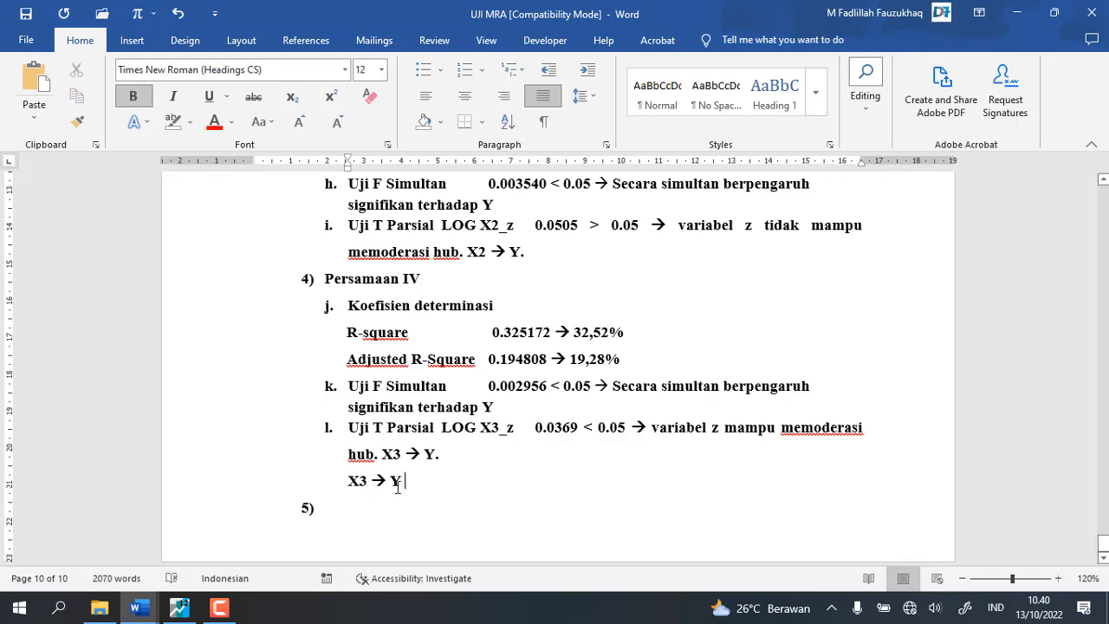
Step: Examine the X3 probability and the R-squared value in the Persamaan I output table
{"action": "scroll", "coordinate": [407, 481], "scroll_direction": "up", "scroll_amount": 8}
{"action": "scroll", "coordinate": [410, 480], "scroll_direction": "up", "scroll_amount": 20}
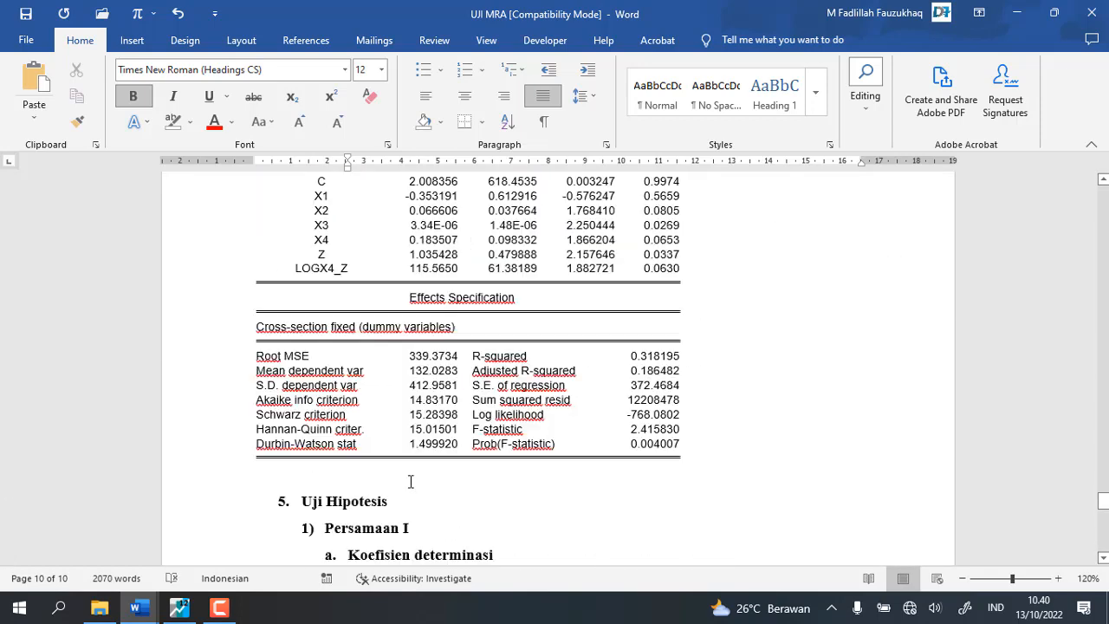
{"action": "scroll", "coordinate": [410, 481], "scroll_direction": "up", "scroll_amount": 20}
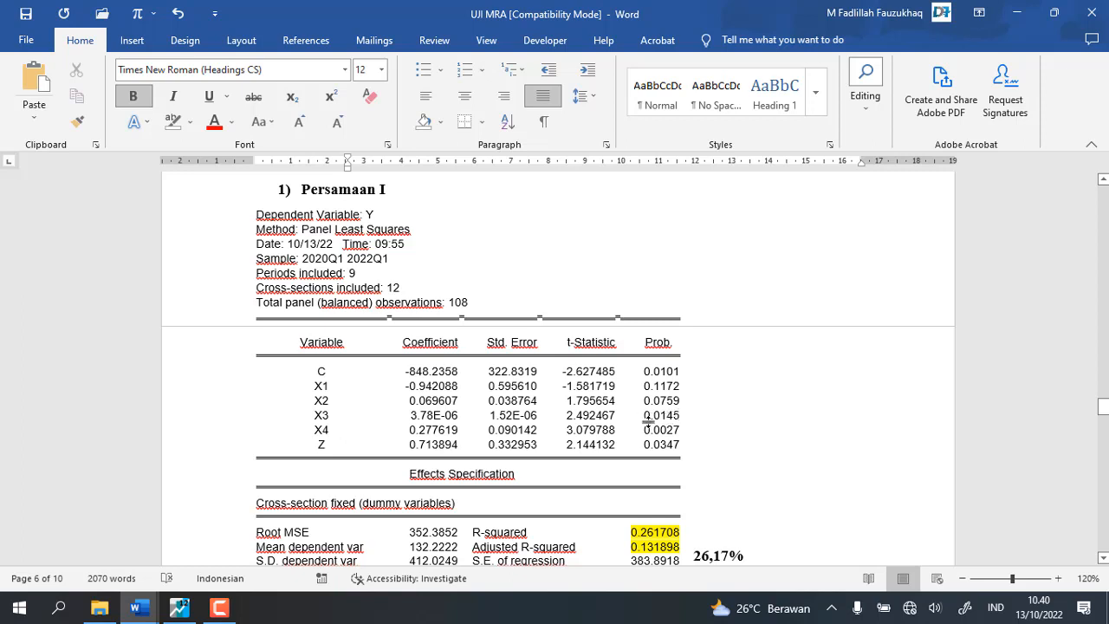
{"action": "left_click_drag", "start_coordinate": [652, 416], "coordinate": [683, 417]}
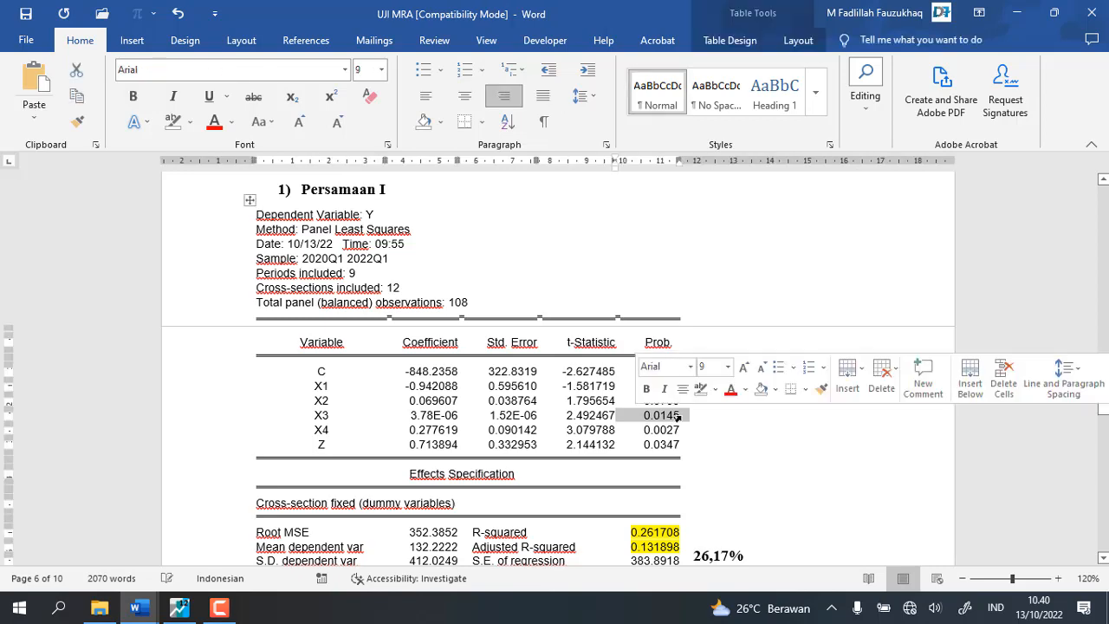
{"action": "scroll", "coordinate": [676, 462], "scroll_direction": "down", "scroll_amount": 1}
{"action": "scroll", "coordinate": [676, 461], "scroll_direction": "down", "scroll_amount": 1}
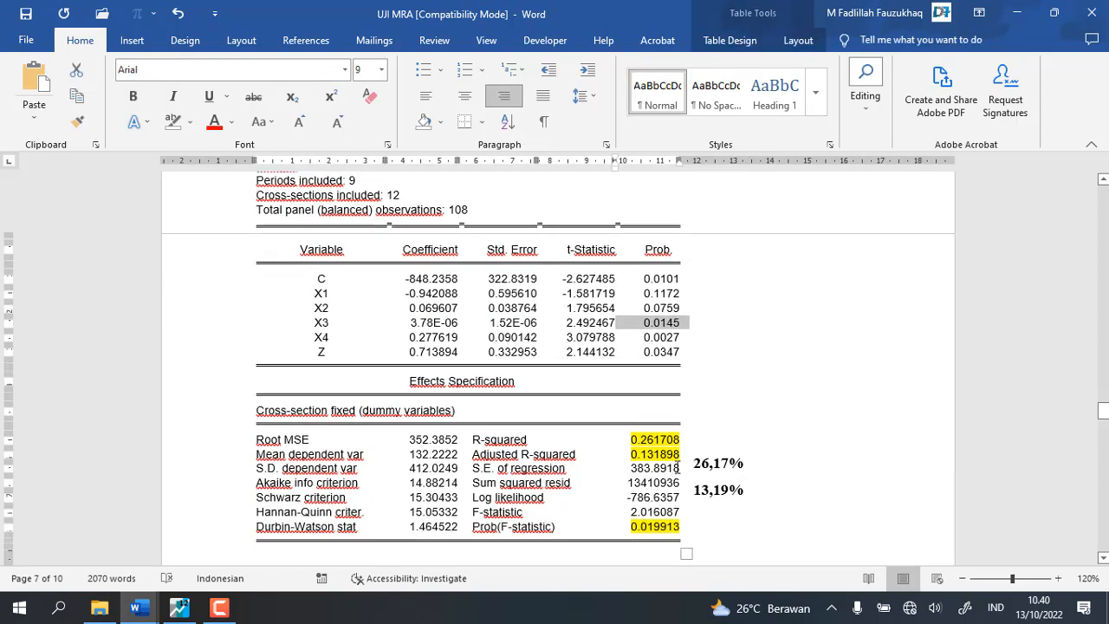
{"action": "left_click", "coordinate": [693, 438]}
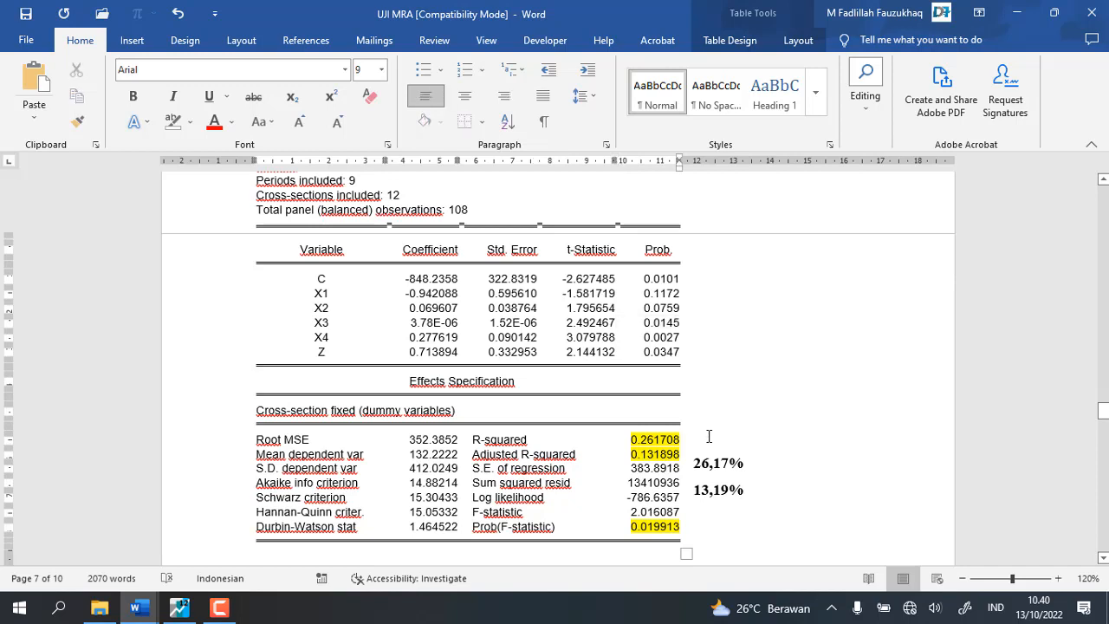
{"action": "double_click", "coordinate": [633, 440]}
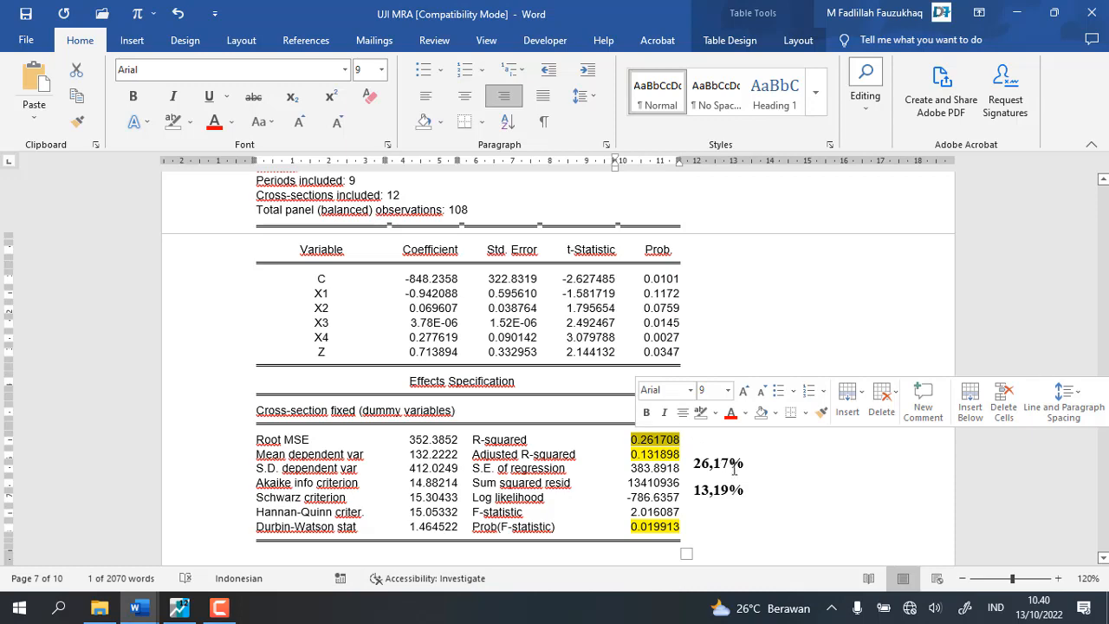
Step: Copy the R-square percentage 26,17% from beside the Persamaan I table to the end of the "X3 → Y" line
{"action": "left_click_drag", "start_coordinate": [750, 465], "coordinate": [696, 479]}
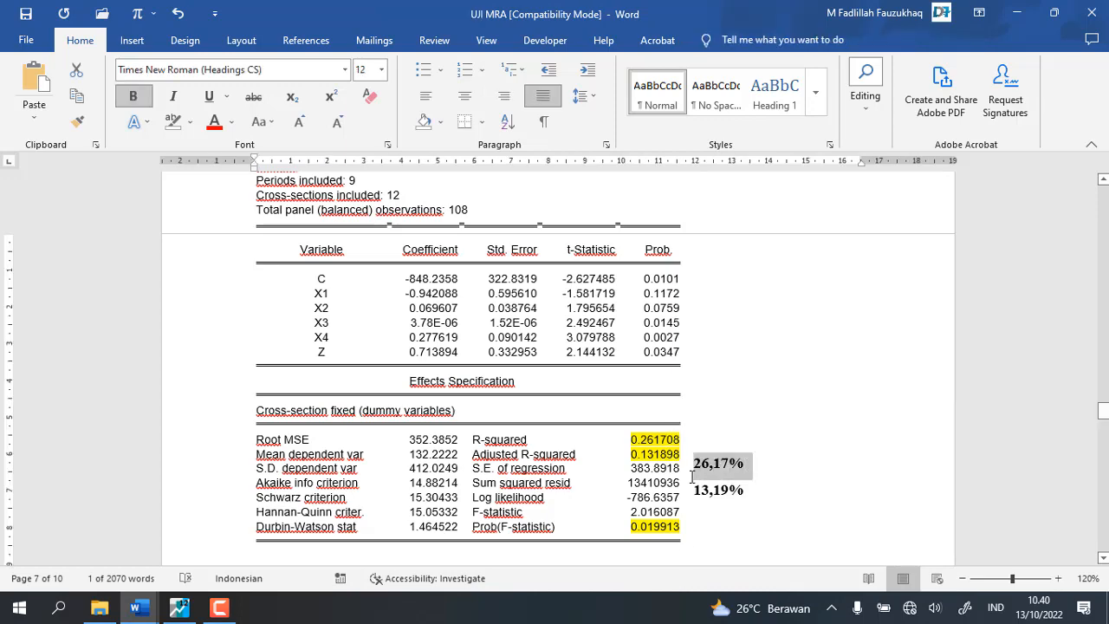
{"action": "scroll", "coordinate": [685, 437], "scroll_direction": "down", "scroll_amount": 12}
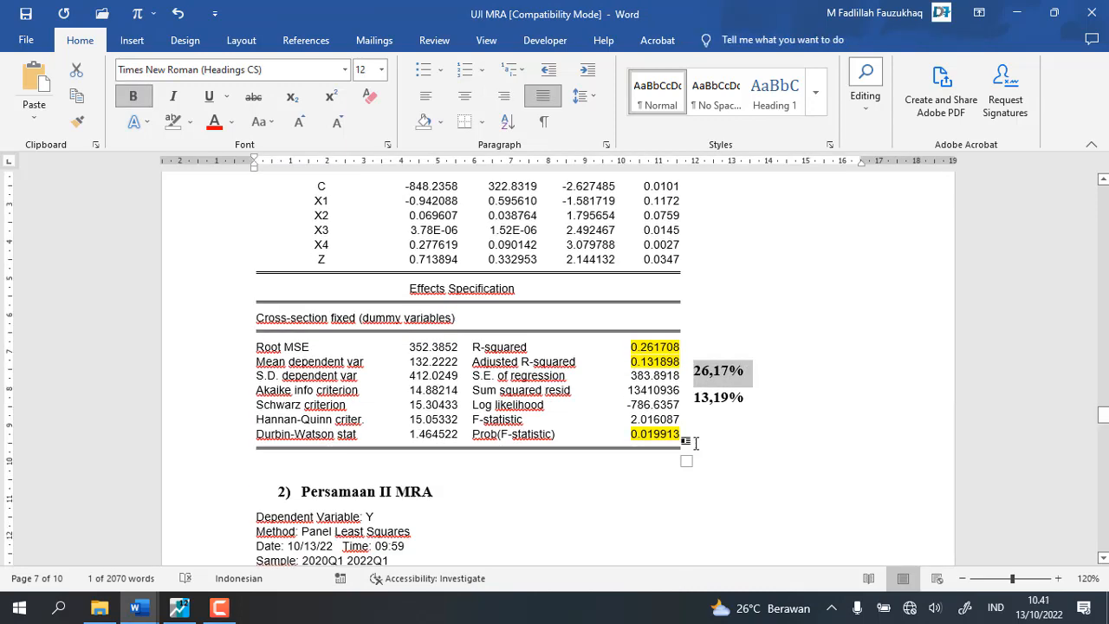
{"action": "scroll", "coordinate": [605, 464], "scroll_direction": "down", "scroll_amount": 20}
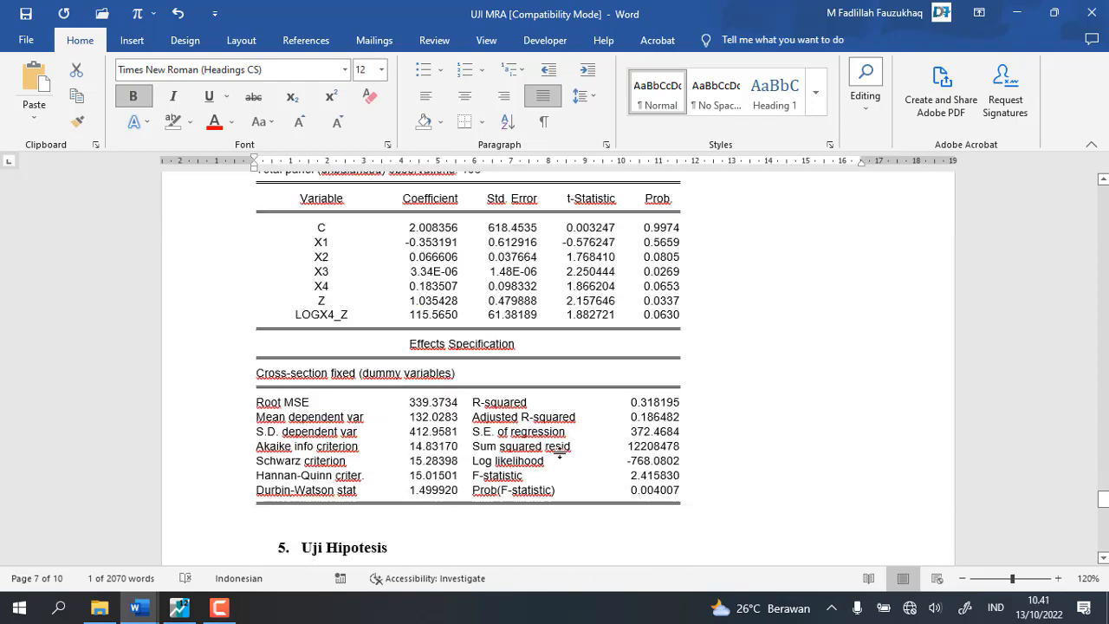
{"action": "scroll", "coordinate": [555, 452], "scroll_direction": "down", "scroll_amount": 20}
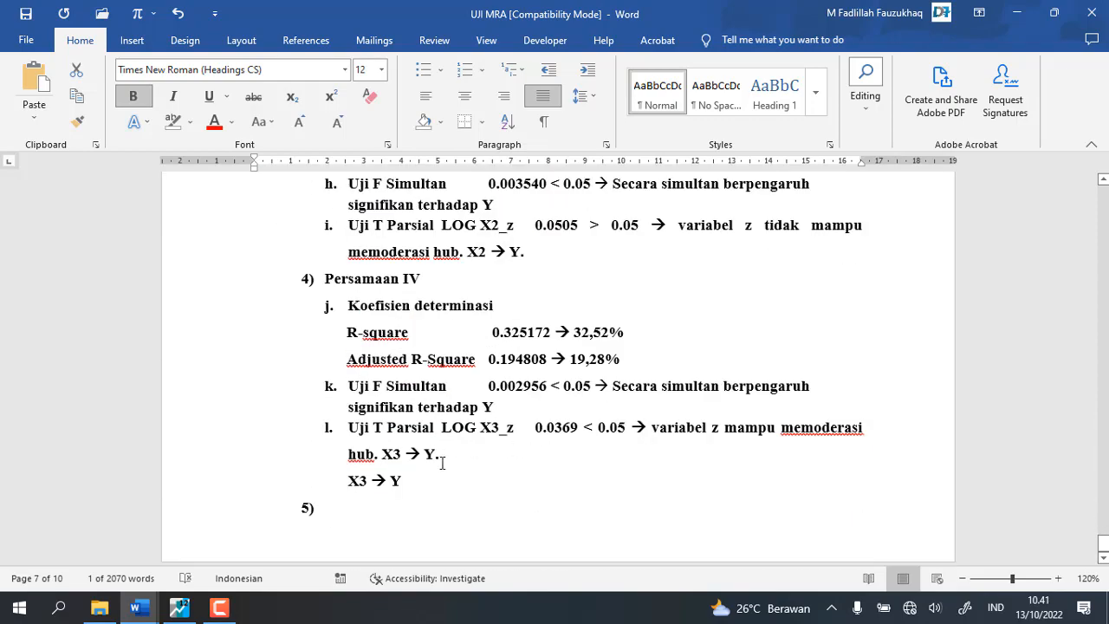
{"action": "left_click", "coordinate": [428, 482]}
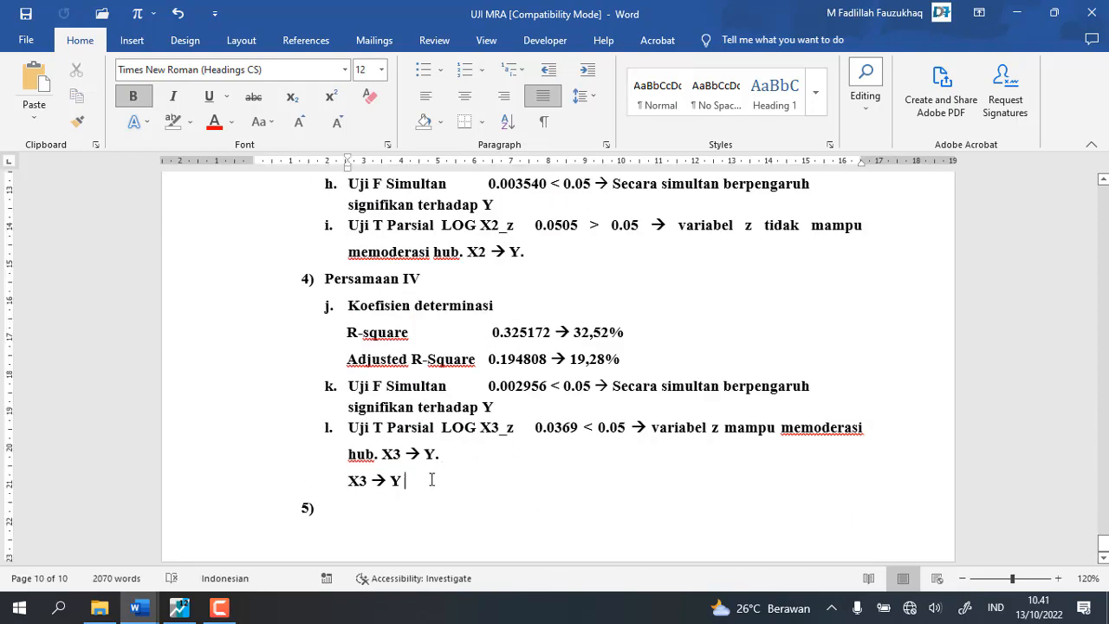
{"action": "key", "text": "Tab"}
{"action": "type", "text": "26,17%"}
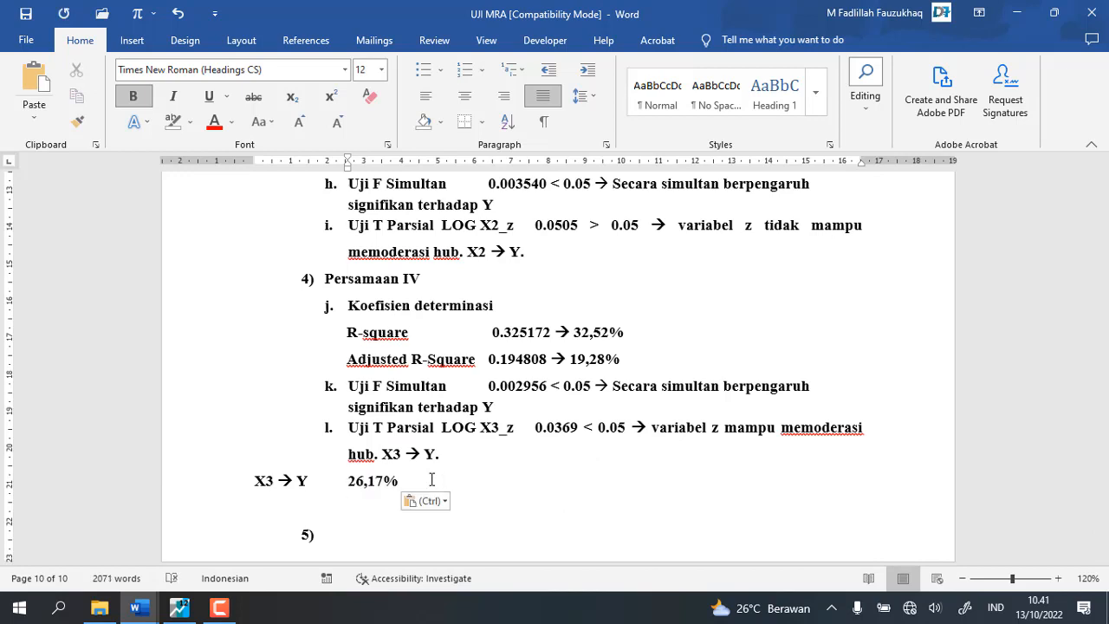
Step: Indent the "X3 → Y 26,17%" line to align with item l's text and prefix it with "(sebelum)"
{"action": "left_click", "coordinate": [247, 480]}
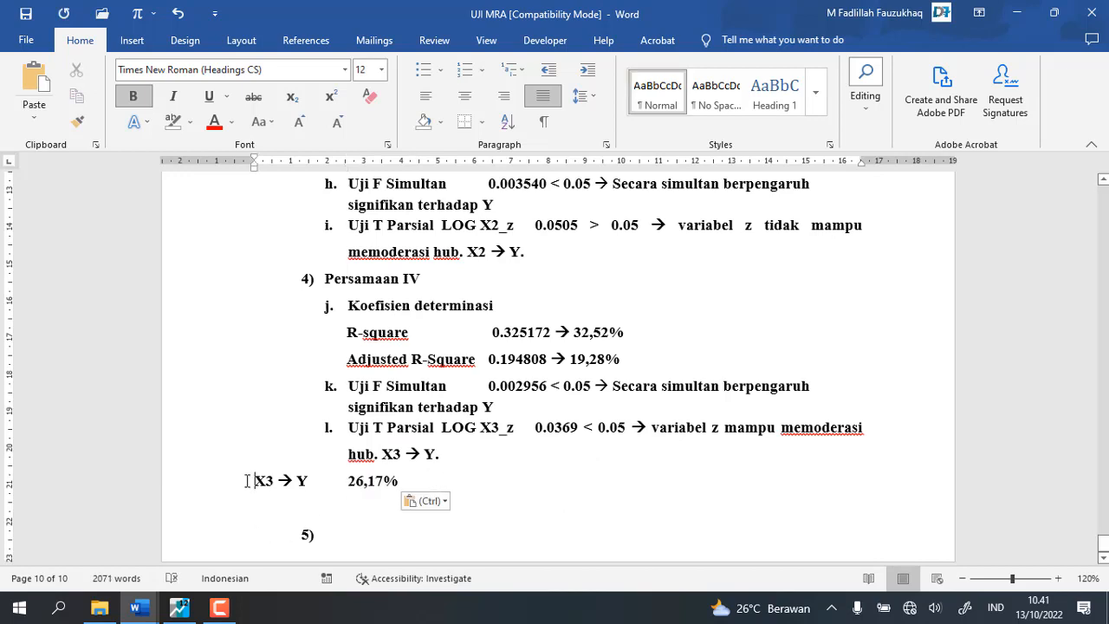
{"action": "key", "text": "Tab"}
{"action": "key", "text": "Tab"}
{"action": "key", "text": "Tab"}
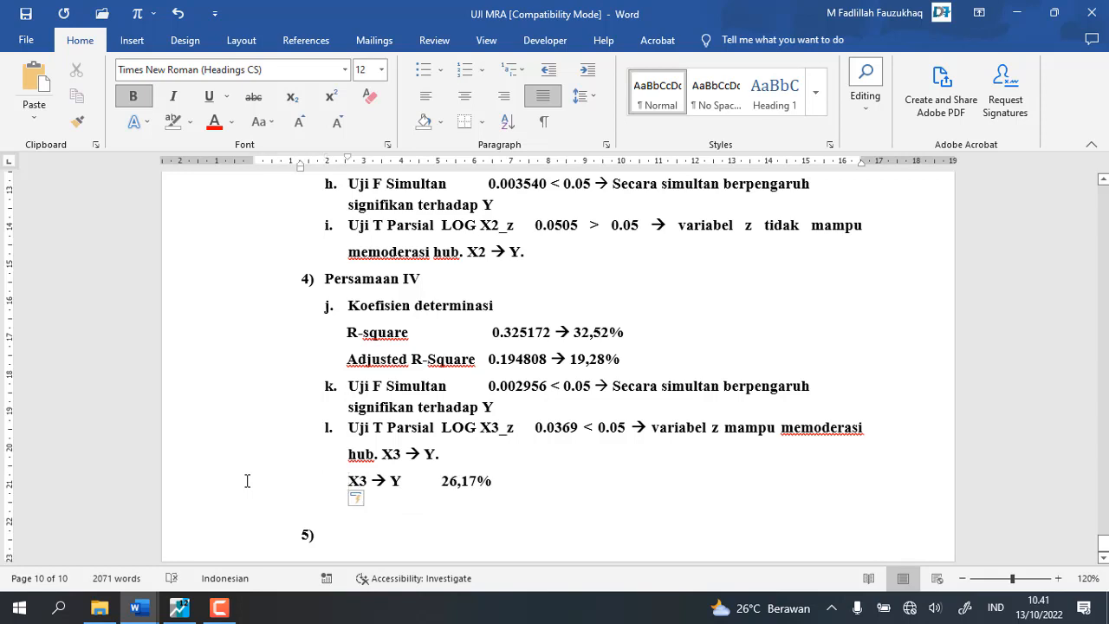
{"action": "type", "text": "(sebe"}
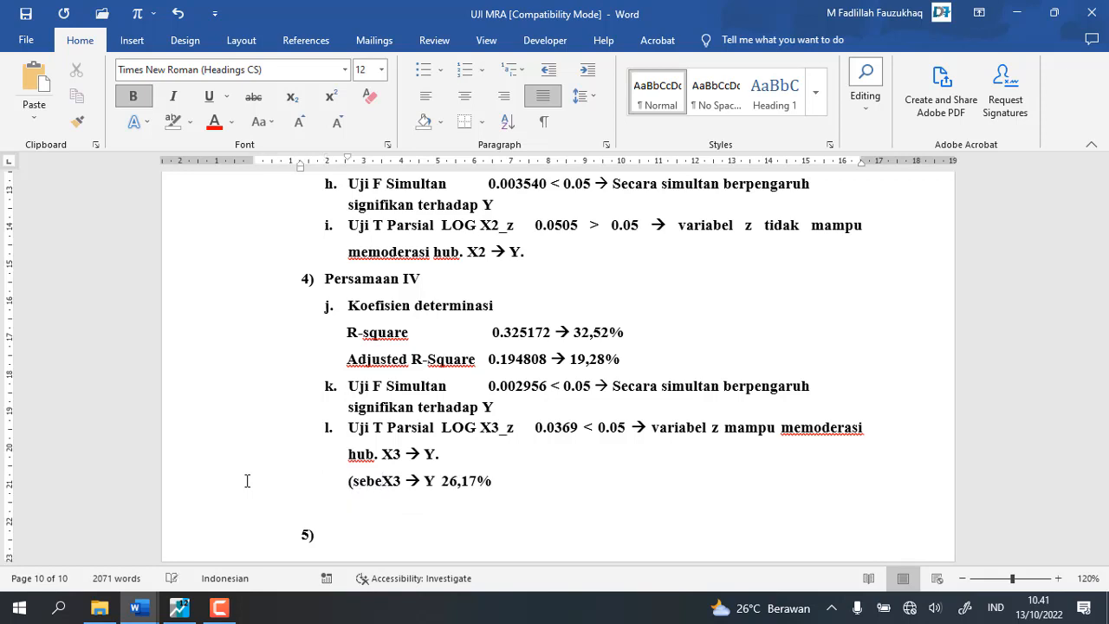
{"action": "type", "text": "lum)"}
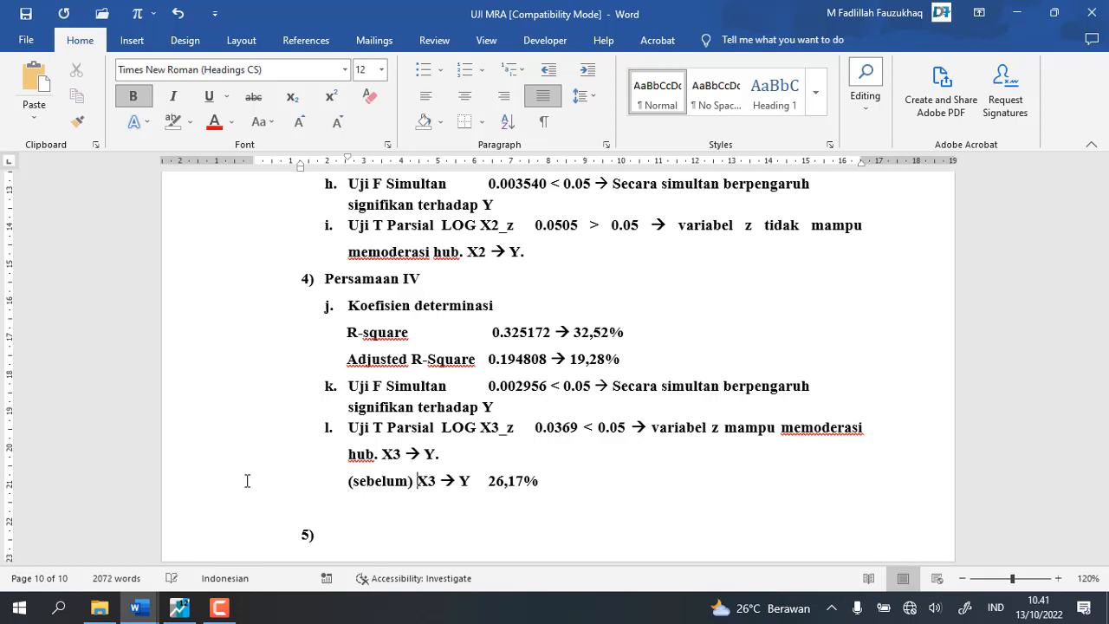
Step: Enter "(sesudah) X3 → Y" on the empty line below the "(sebelum)" line
{"action": "left_click", "coordinate": [370, 512]}
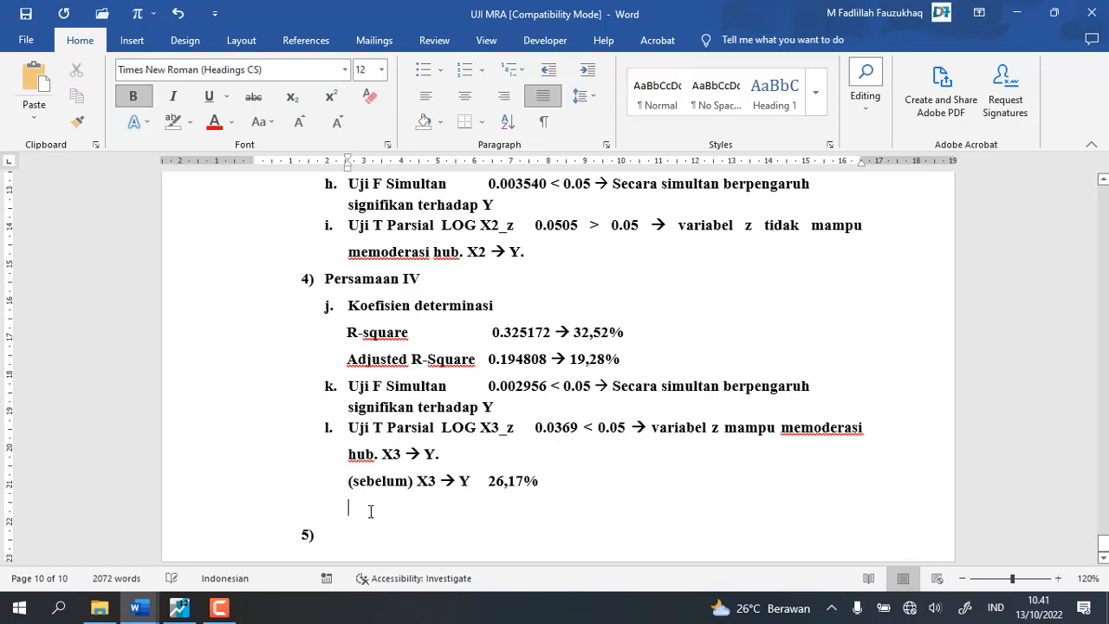
{"action": "type", "text": "(s"}
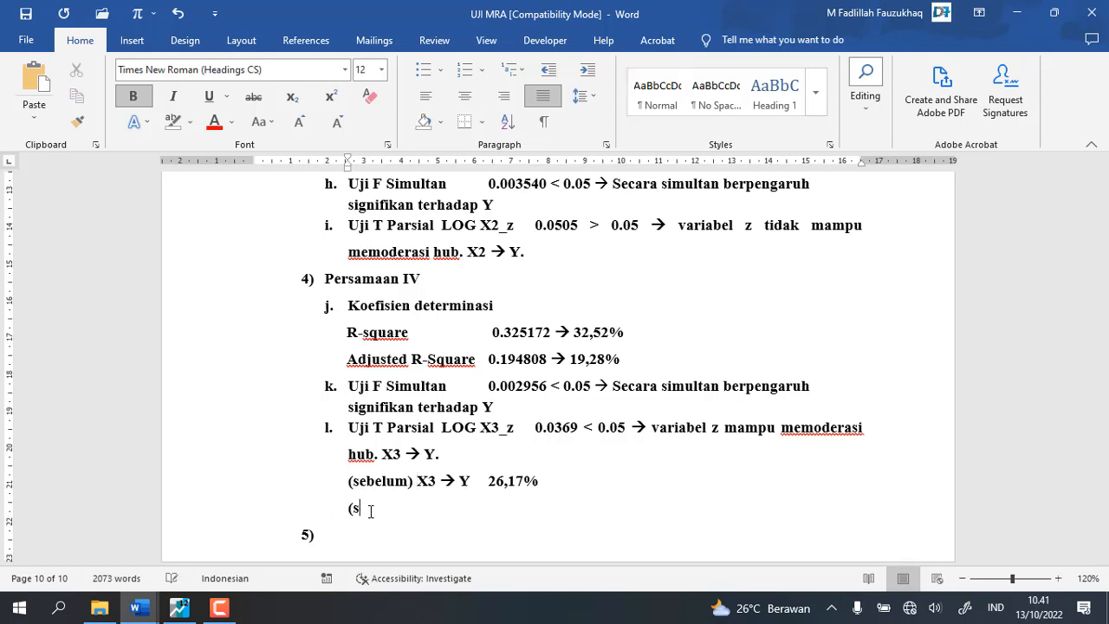
{"action": "type", "text": "esudah) x"}
{"action": "key", "text": "BackSpace"}
{"action": "type", "text": "XE"}
{"action": "key", "text": "BackSpace"}
{"action": "type", "text": "3"}
{"action": "type", "text": " --"}
{"action": "type", "text": "> "}
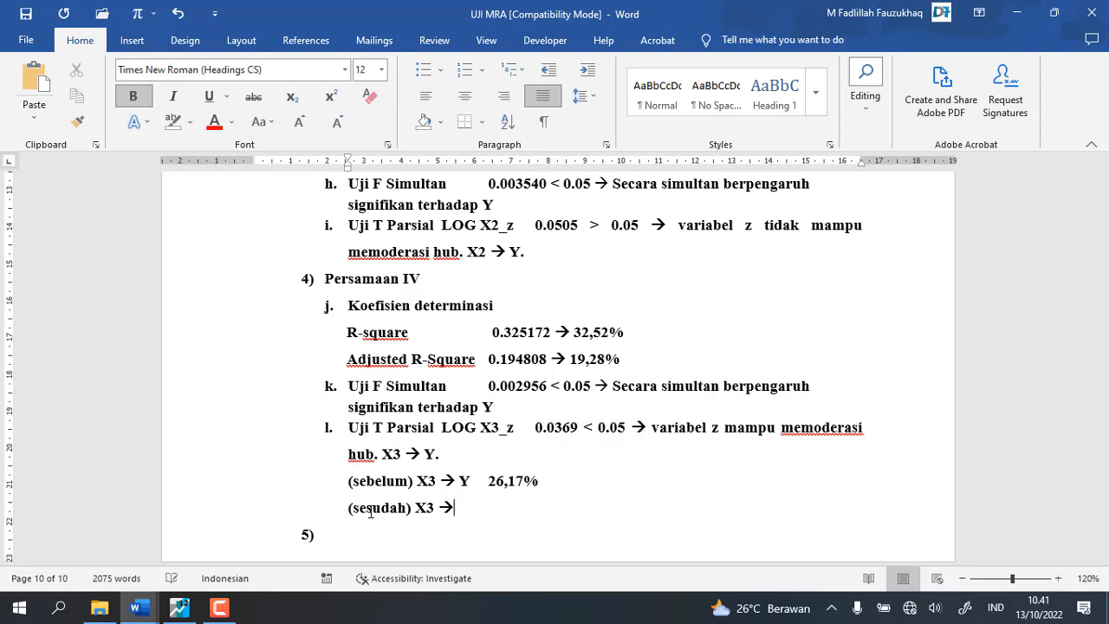
{"action": "type", "text": "Y"}
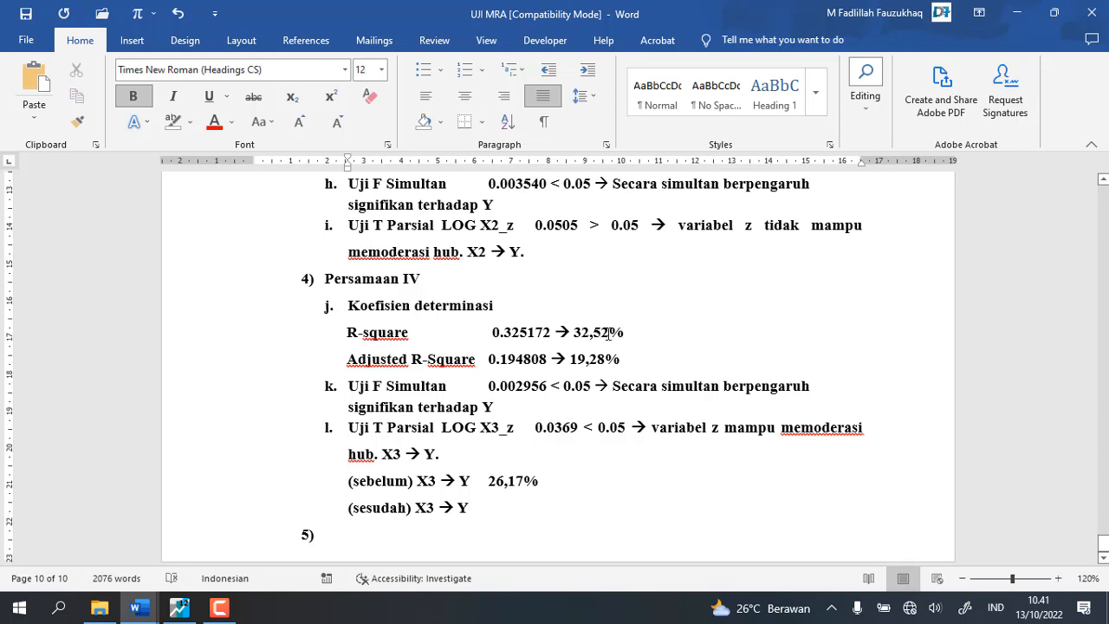
Step: Copy Persamaan IV's R-square percentage 32,52% to the end of the "(sesudah)" line, followed by a tab space
{"action": "left_click_drag", "start_coordinate": [609, 333], "coordinate": [573, 334]}
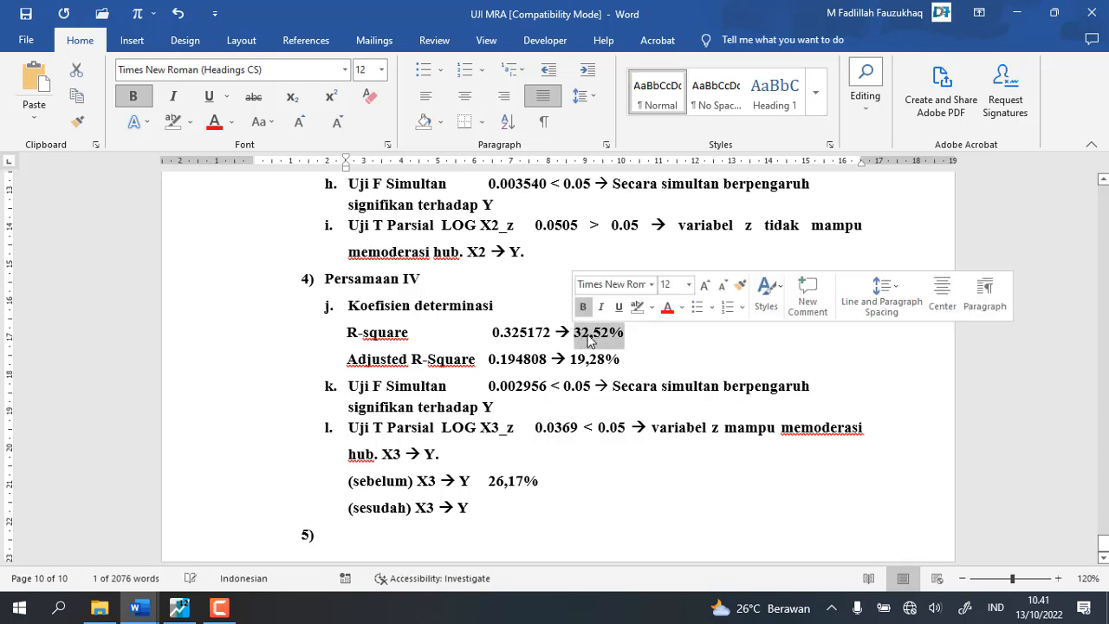
{"action": "right_click", "coordinate": [598, 332]}
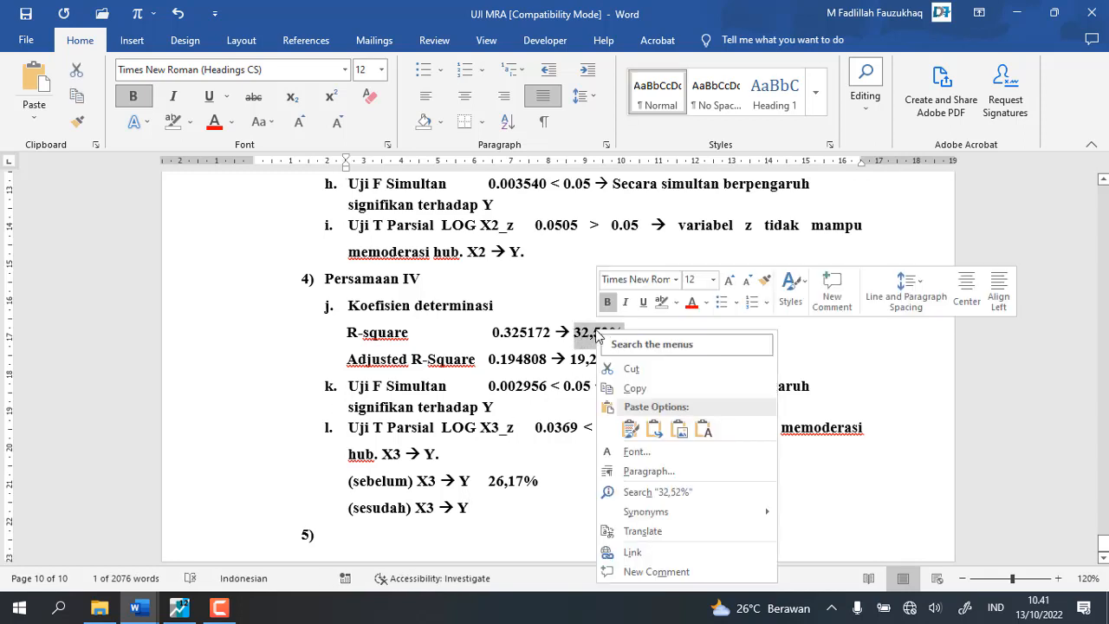
{"action": "left_click", "coordinate": [637, 388]}
{"action": "left_click", "coordinate": [496, 508]}
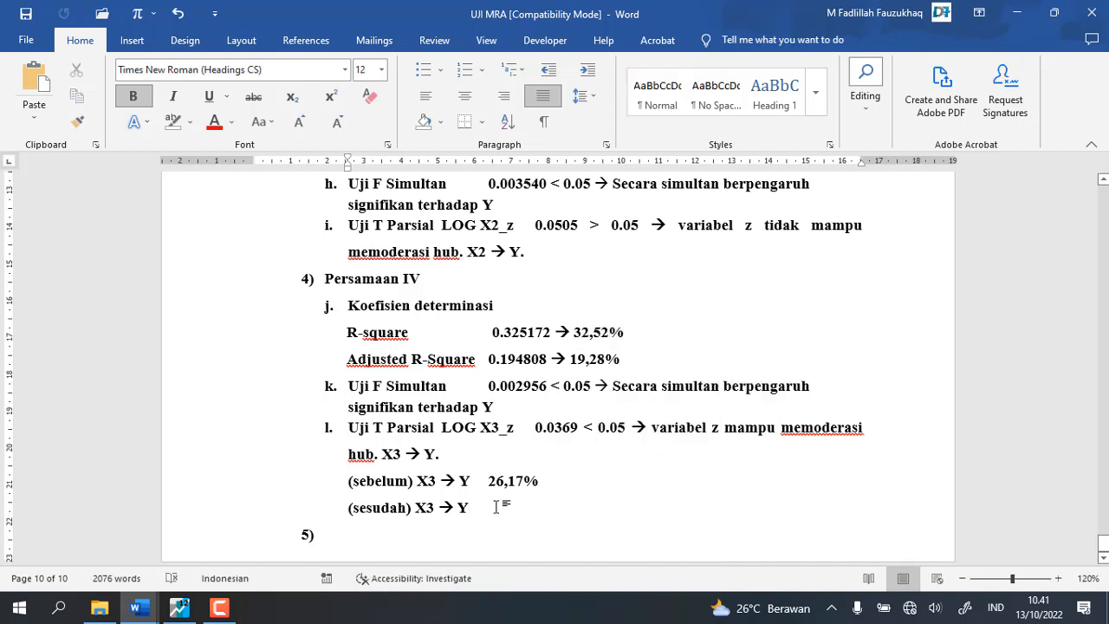
{"action": "key", "text": "ctrl+v"}
{"action": "key", "text": "Tab"}
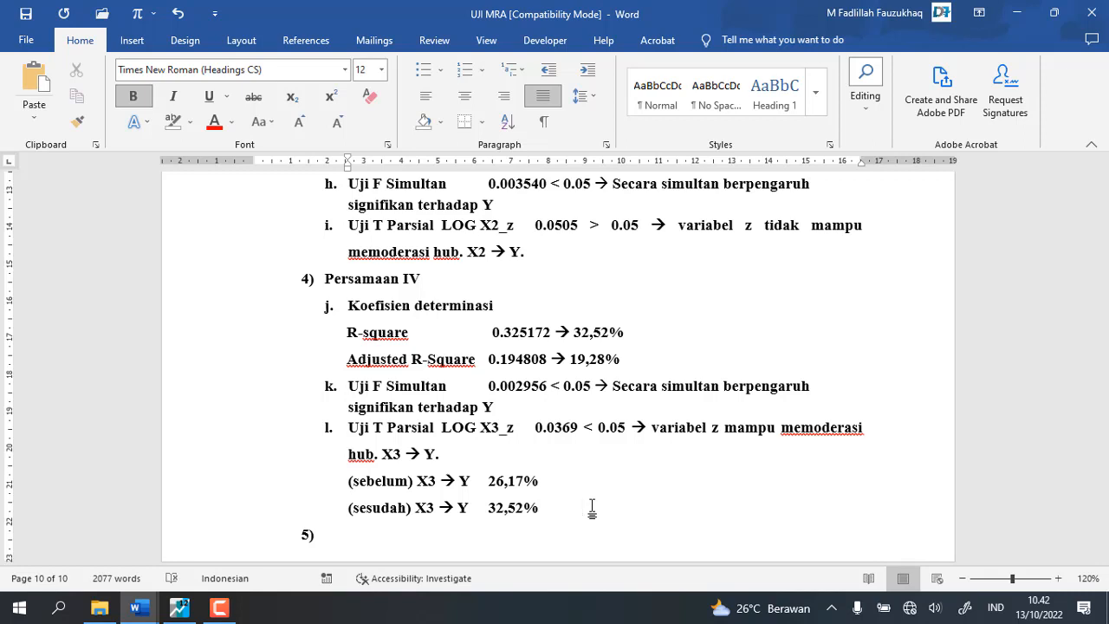
Step: Append "terjadi penambahan sebesar 6,35%" to the "(sesudah)" line
{"action": "type", "text": "terjadi penambahan"}
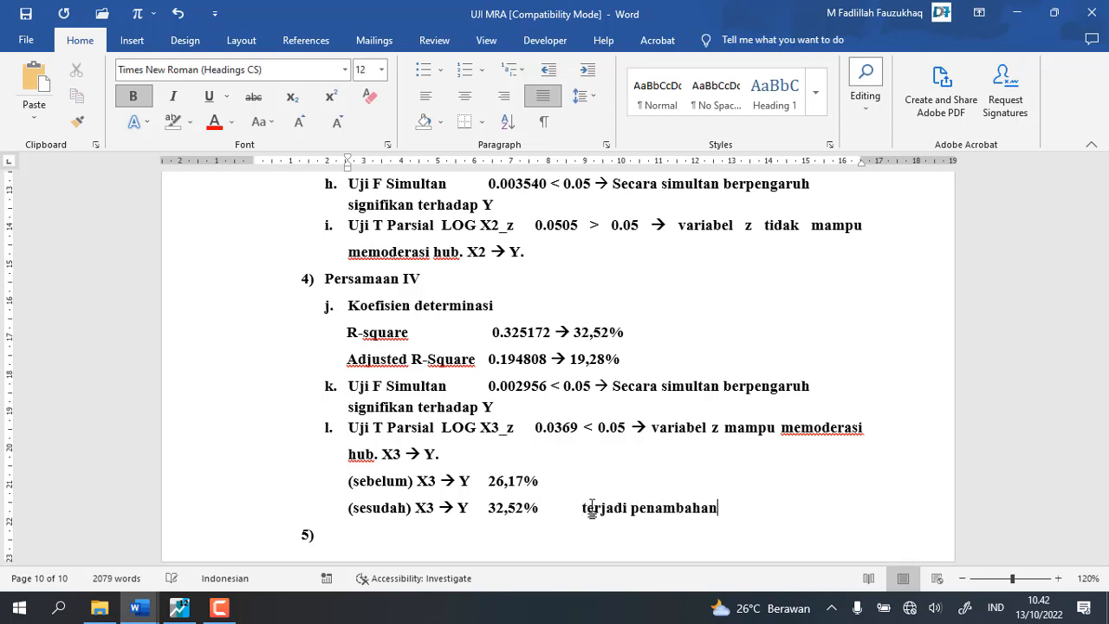
{"action": "type", "text": " sebesar"}
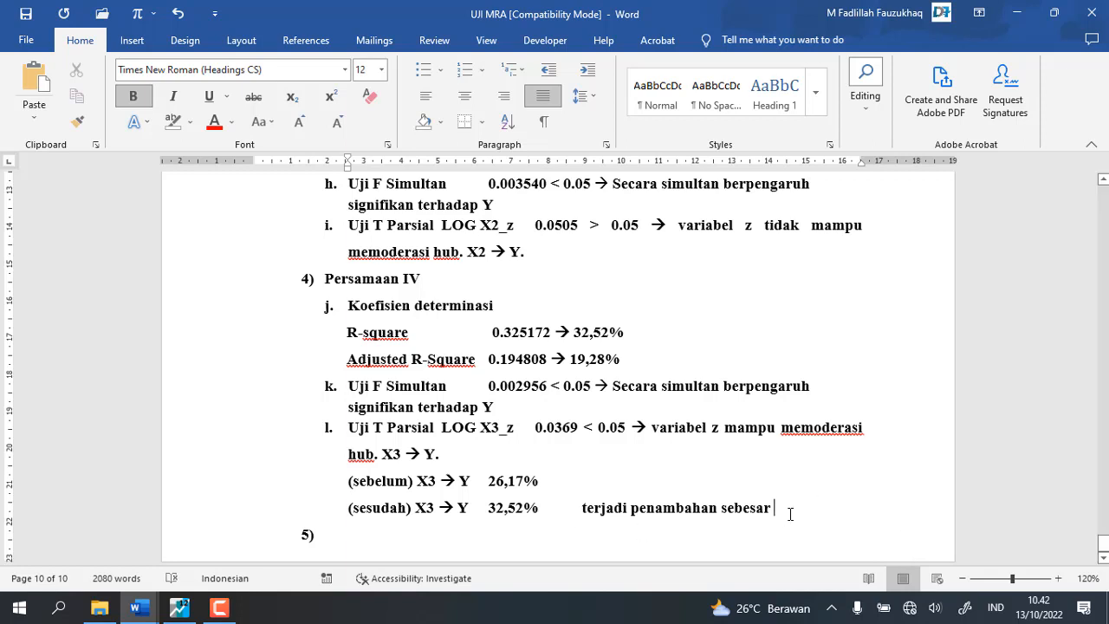
{"action": "type", "text": "6,"}
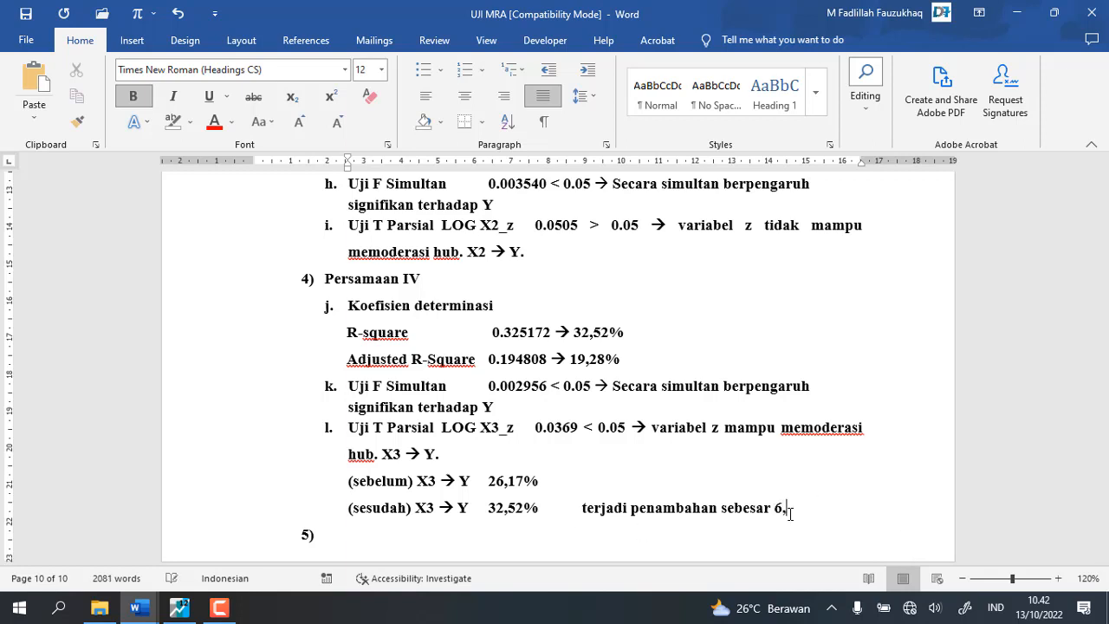
{"action": "type", "text": "355"}
{"action": "key", "text": "BackSpace"}
{"action": "type", "text": "%"}
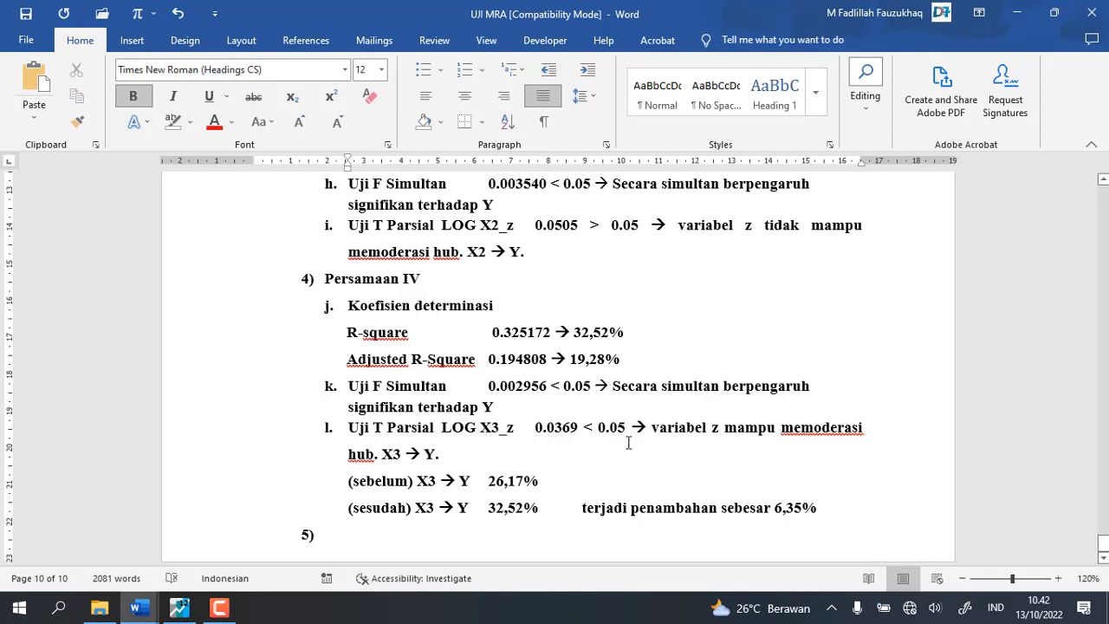
Step: Insert "(memperkuat)" between "penambahan" and "sebesar" in the "(sesudah)" line
{"action": "left_click_drag", "start_coordinate": [724, 431], "coordinate": [709, 435]}
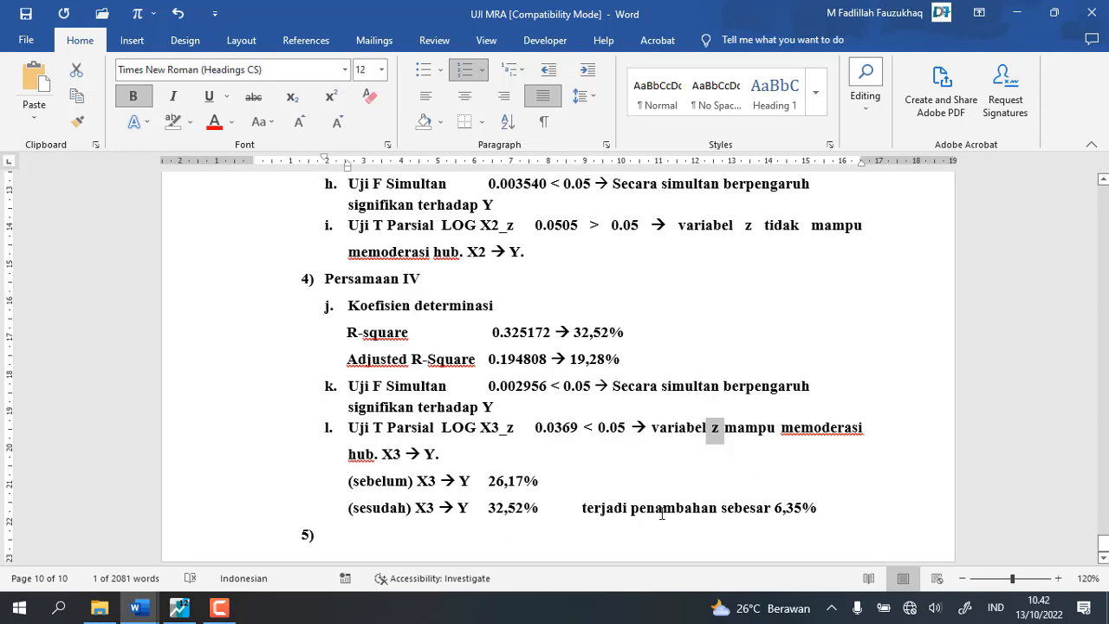
{"action": "left_click", "coordinate": [721, 509]}
{"action": "type", "text": "(mem"}
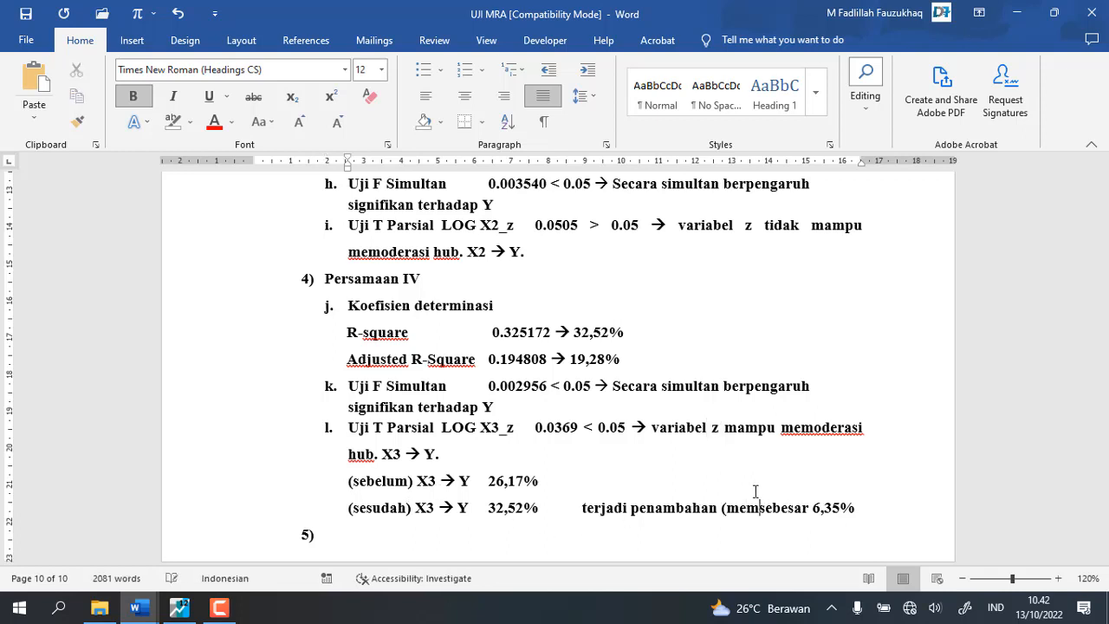
{"action": "type", "text": "perkuat"}
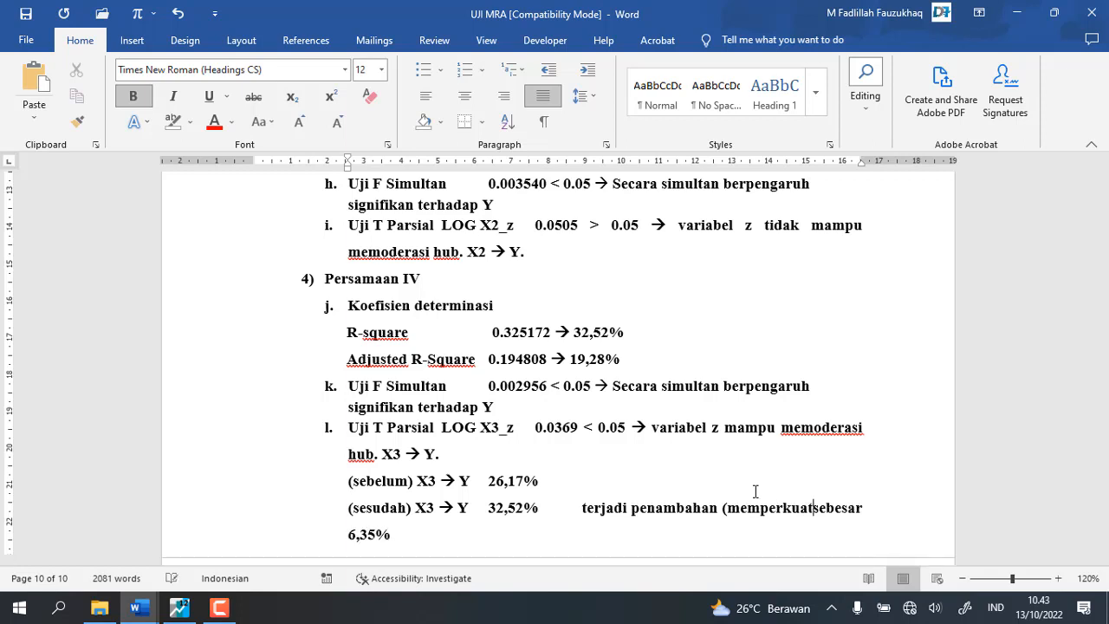
{"action": "type", "text": ")"}
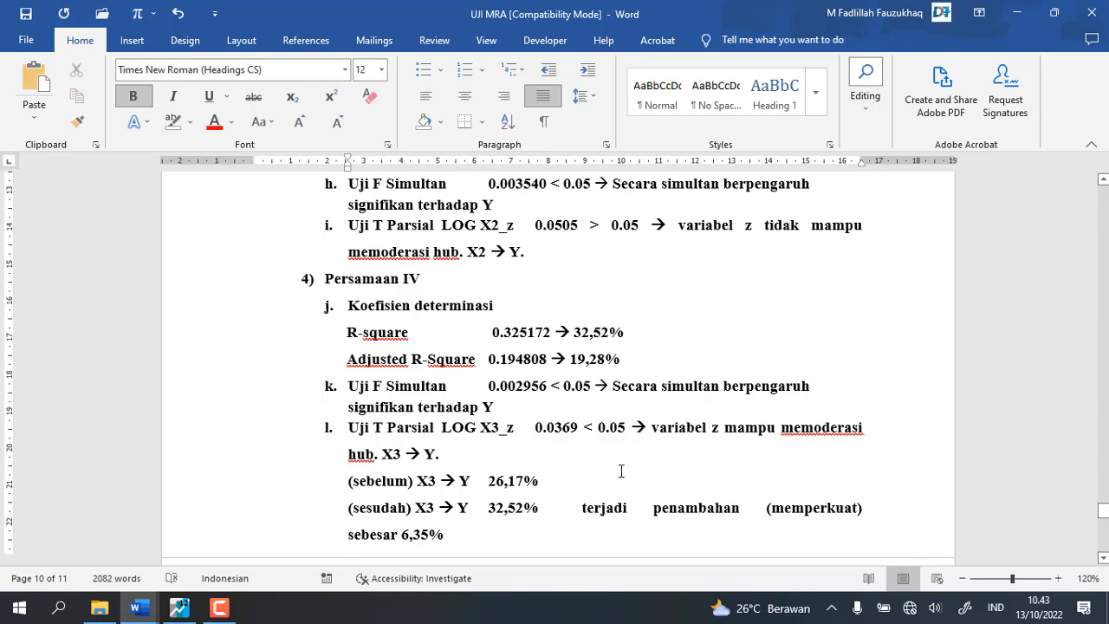
Step: Left-align Persamaan IV's "(sesudah)" line and shorten its remark to "(memperkuat) sebesar 6,35%" by deleting "terjadi penambahan"
{"action": "key", "text": "ctrl+l"}
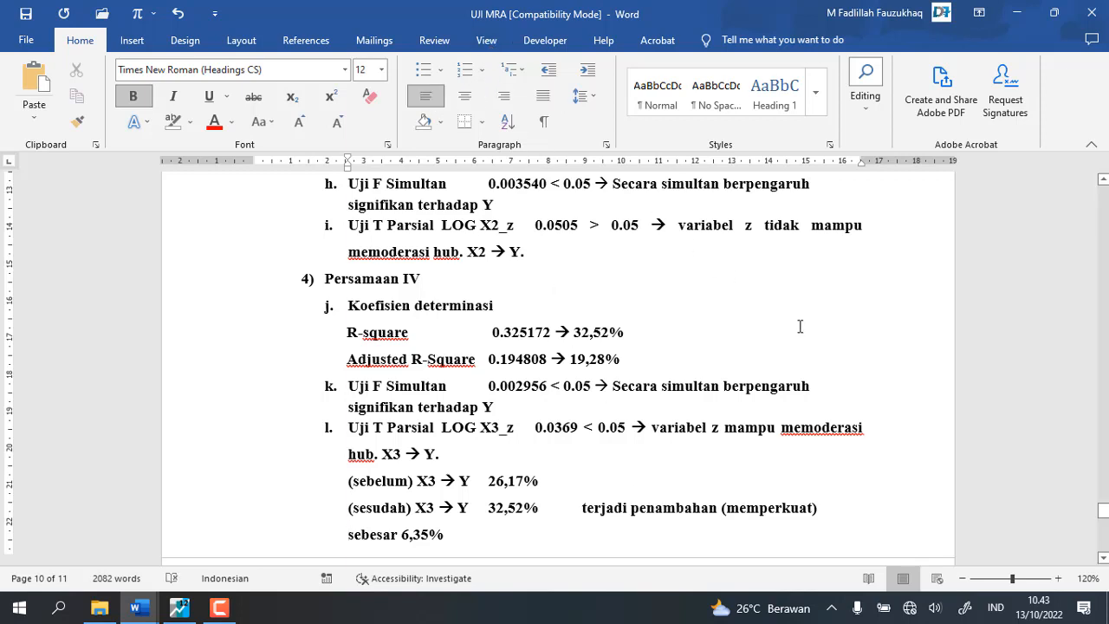
{"action": "left_click", "coordinate": [582, 508]}
{"action": "key", "text": "BackSpace"}
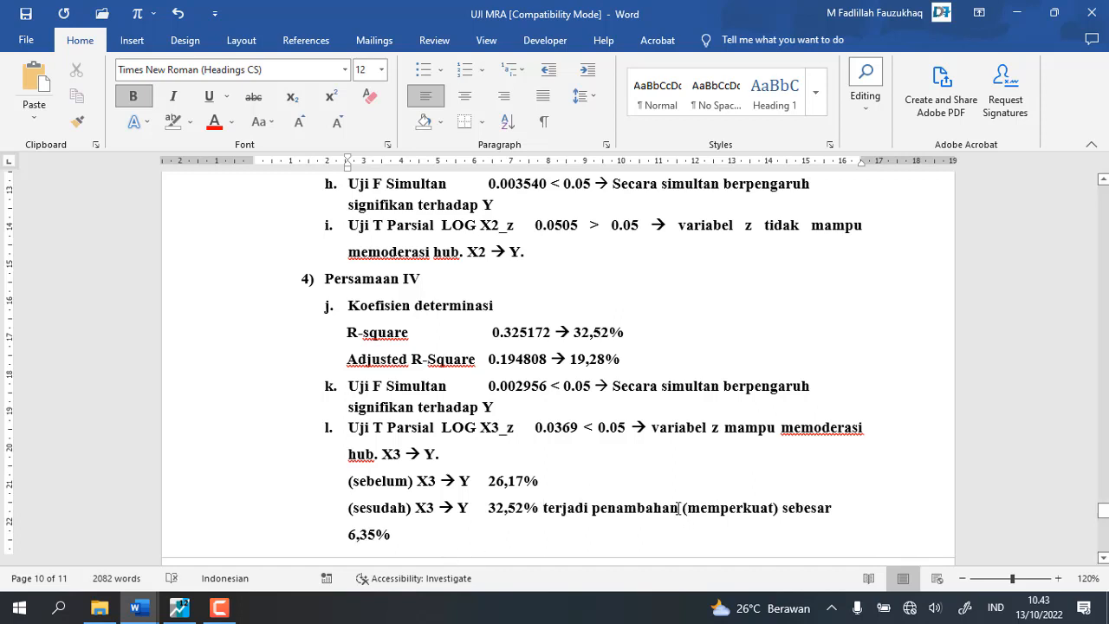
{"action": "left_click_drag", "start_coordinate": [678, 508], "coordinate": [544, 509]}
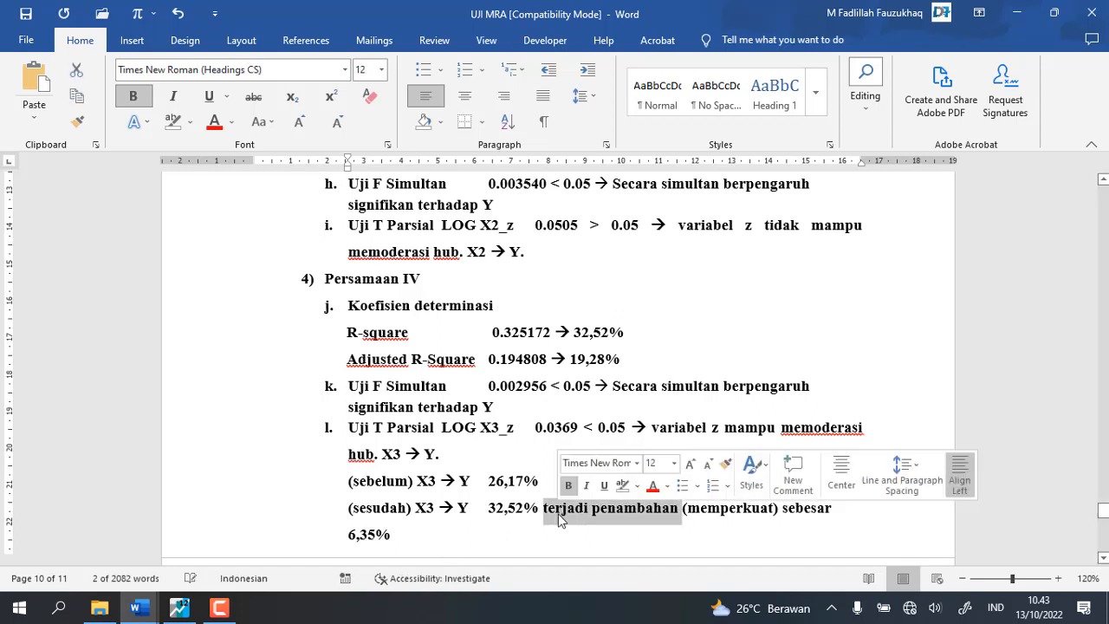
{"action": "key", "text": "BackSpace"}
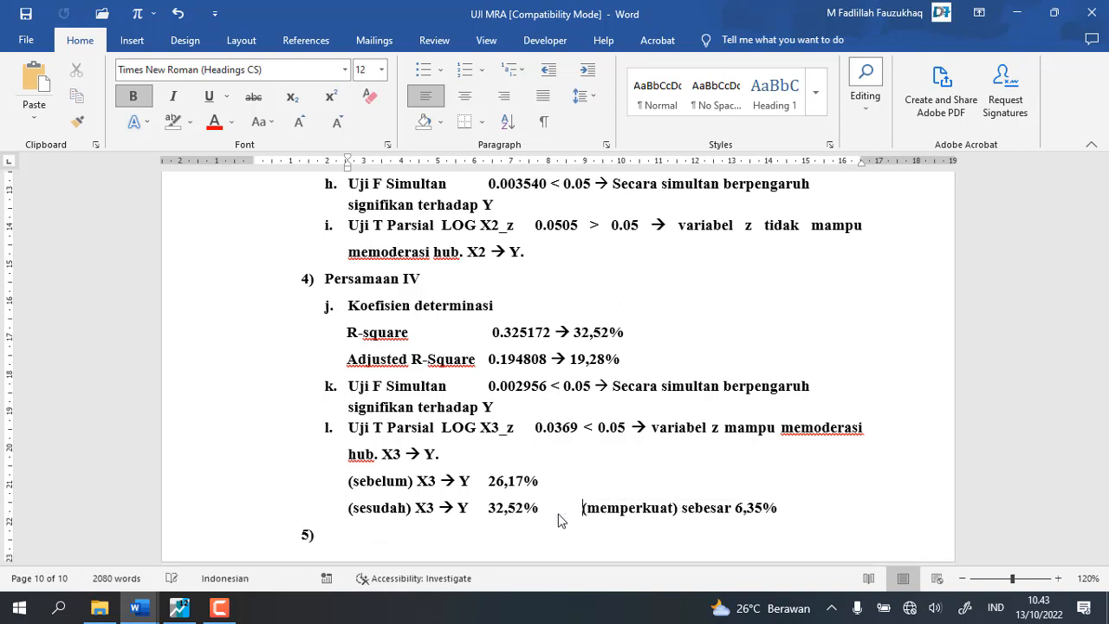
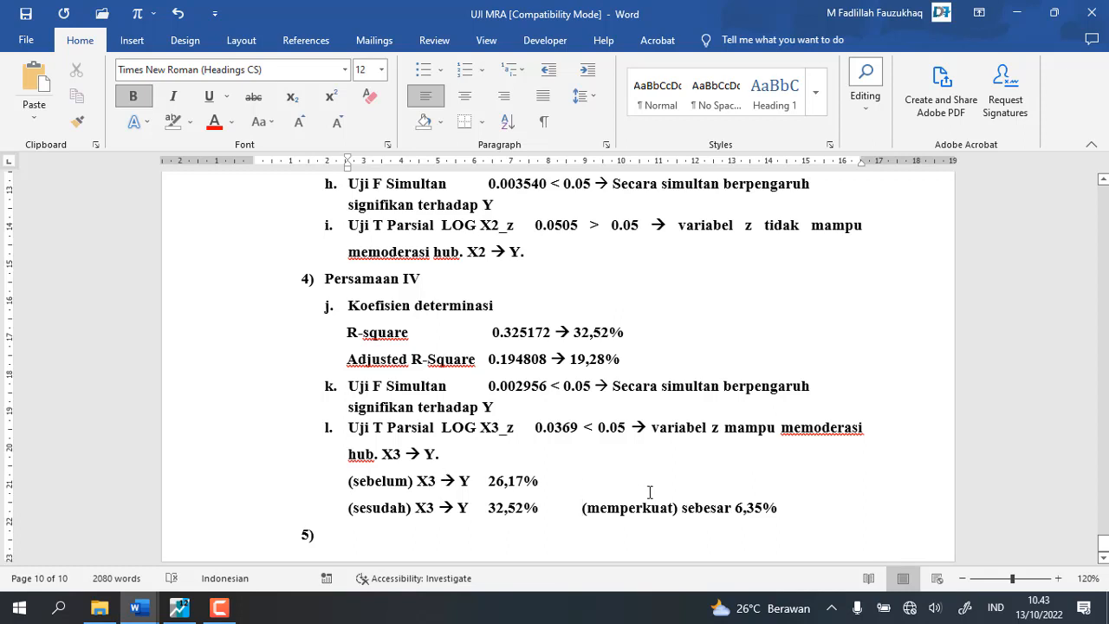
{"action": "left_click_drag", "start_coordinate": [786, 507], "coordinate": [734, 511]}
Step: Copy the whole Persamaan III block into the empty item 5) and remove the extra list number below it
{"action": "left_click", "coordinate": [663, 533]}
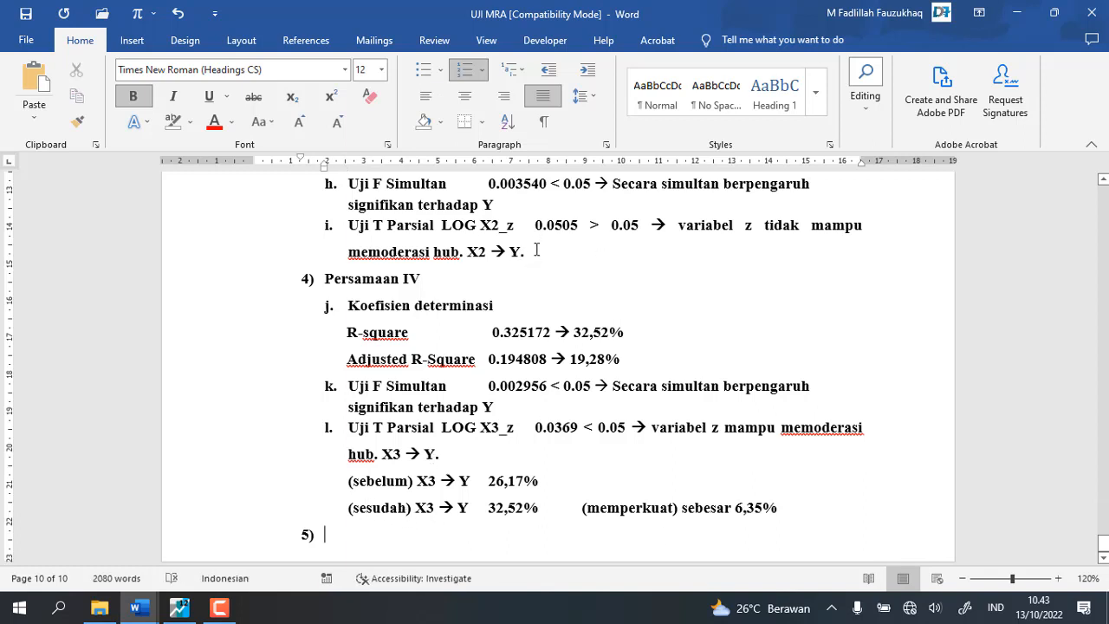
{"action": "left_click_drag", "start_coordinate": [536, 249], "coordinate": [322, 250]}
{"action": "key", "text": "ctrl+c"}
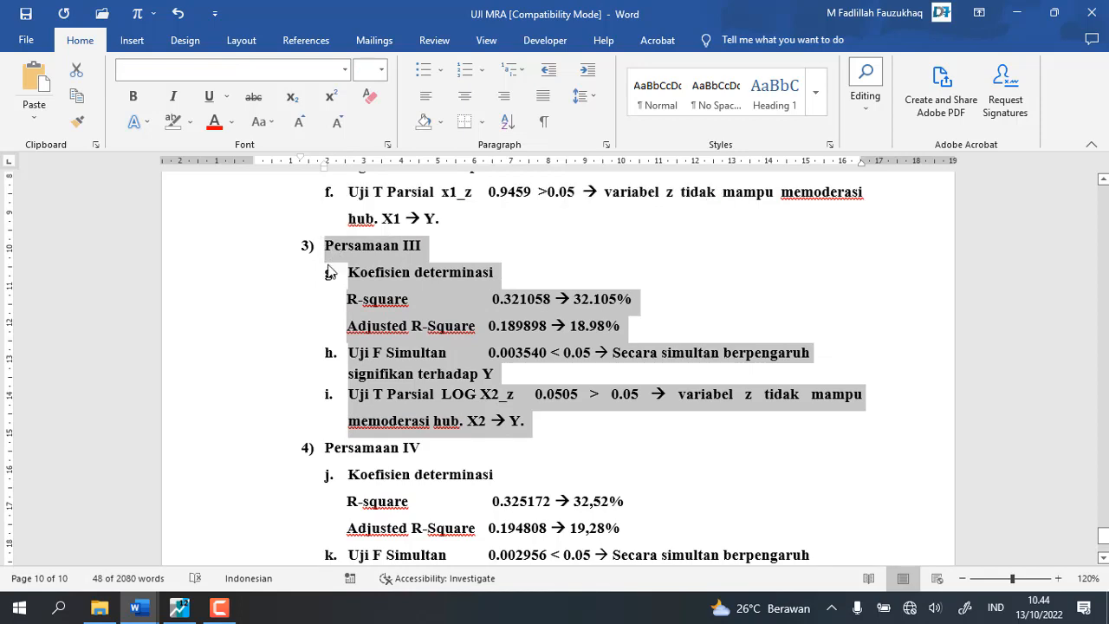
{"action": "scroll", "coordinate": [329, 271], "scroll_direction": "down", "scroll_amount": 3}
{"action": "left_click", "coordinate": [354, 530]}
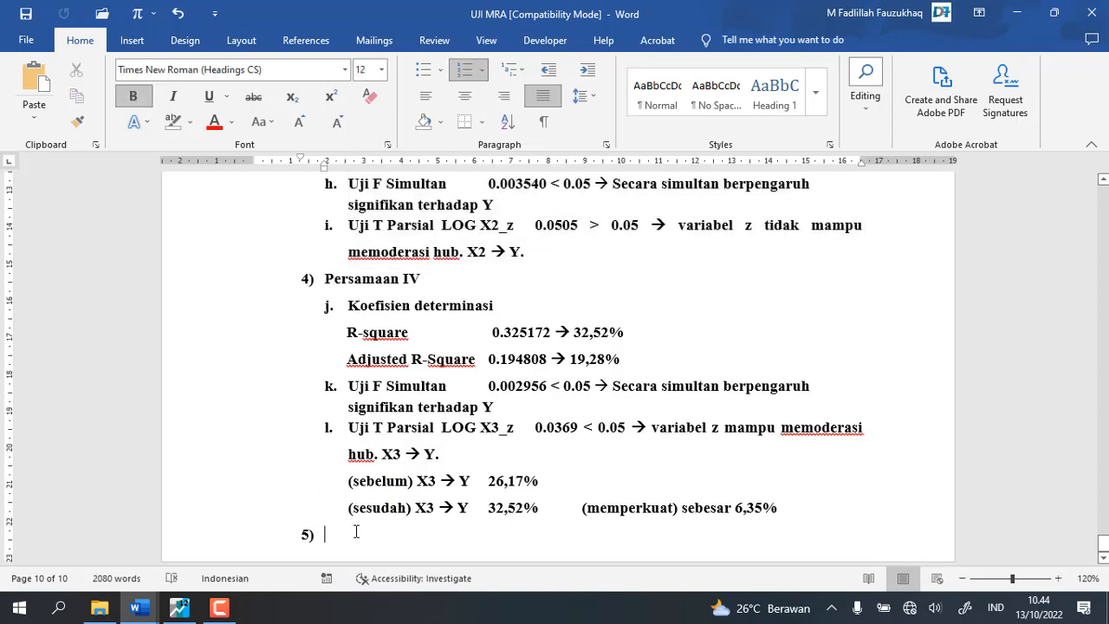
{"action": "key", "text": "ctrl+v"}
{"action": "key", "text": "BackSpace"}
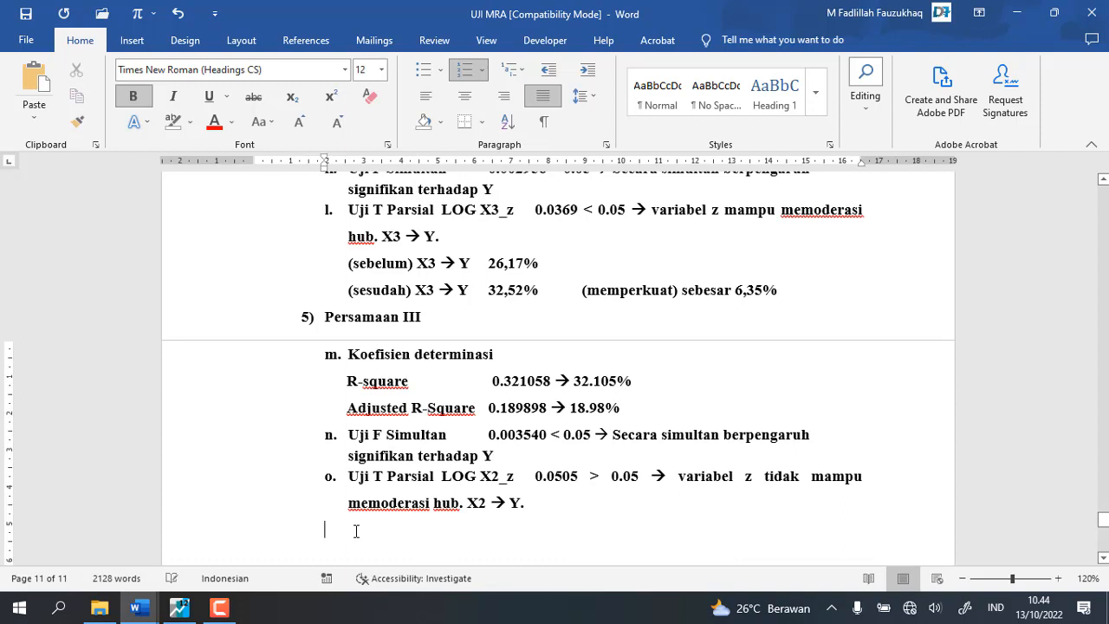
Step: Rename the heading of item 5) as "Persamaan V"
{"action": "left_click", "coordinate": [433, 326]}
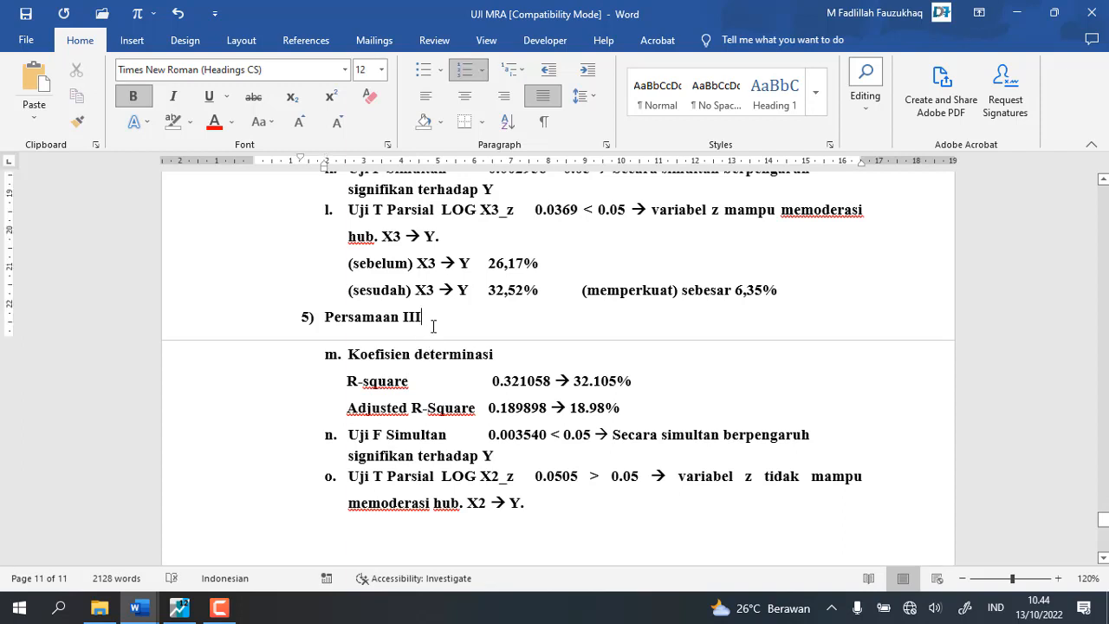
{"action": "key", "text": "BackSpace"}
{"action": "key", "text": "BackSpace"}
{"action": "key", "text": "BackSpace"}
{"action": "type", "text": "v"}
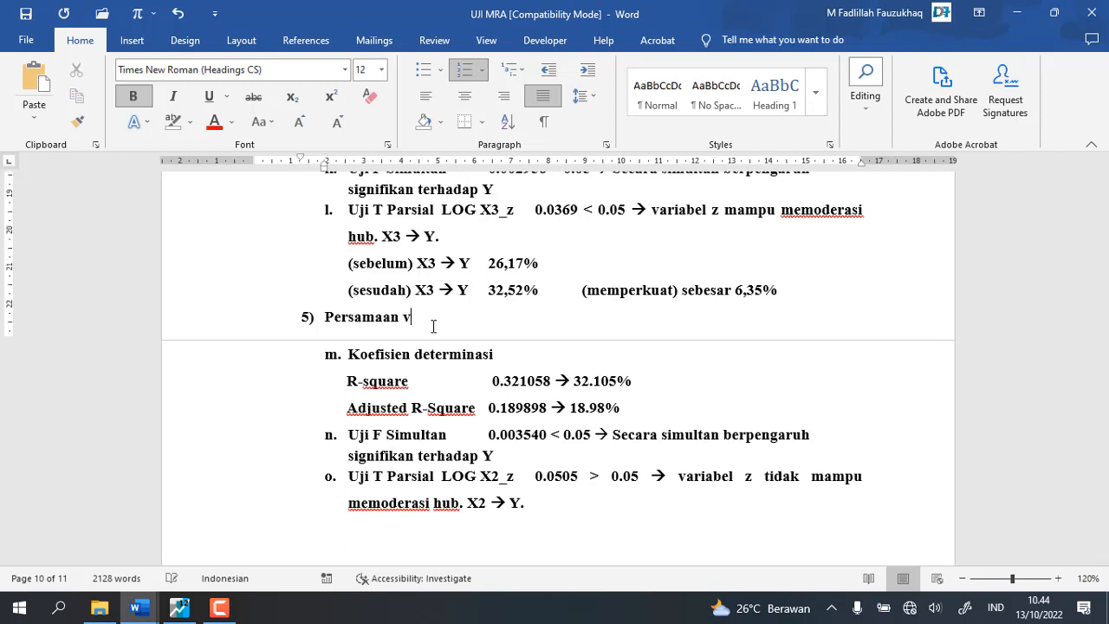
{"action": "type", "text": "V"}
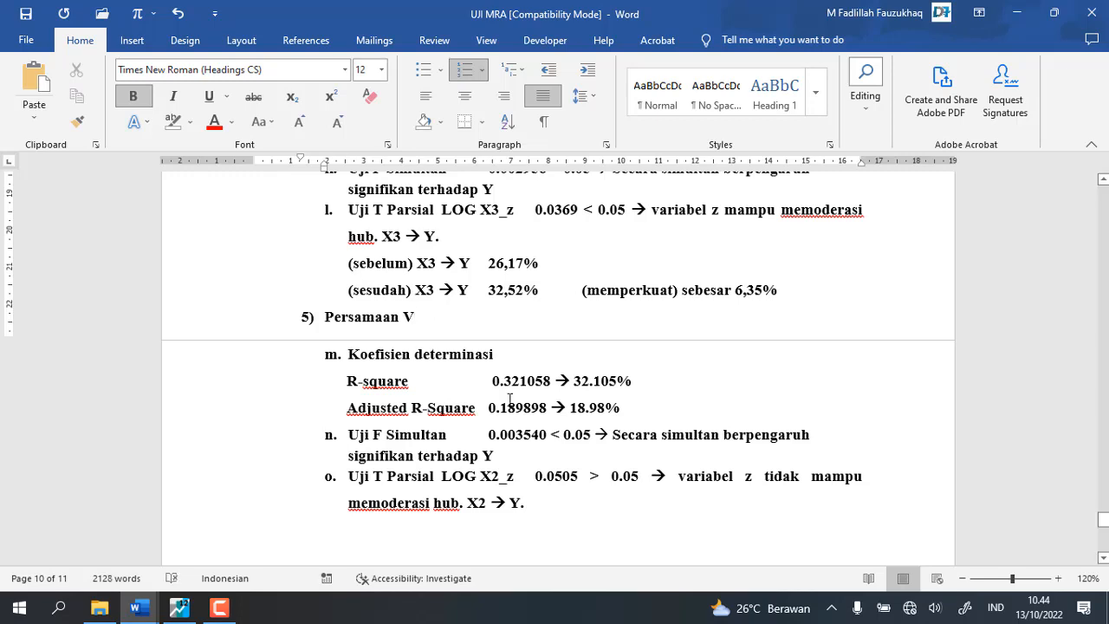
Step: Copy the R-squared and Adjusted R-squared values from the LOGX4_Z regression table above "Uji Hipotesis"
{"action": "scroll", "coordinate": [624, 365], "scroll_direction": "up", "scroll_amount": 3}
{"action": "scroll", "coordinate": [623, 365], "scroll_direction": "up", "scroll_amount": 15}
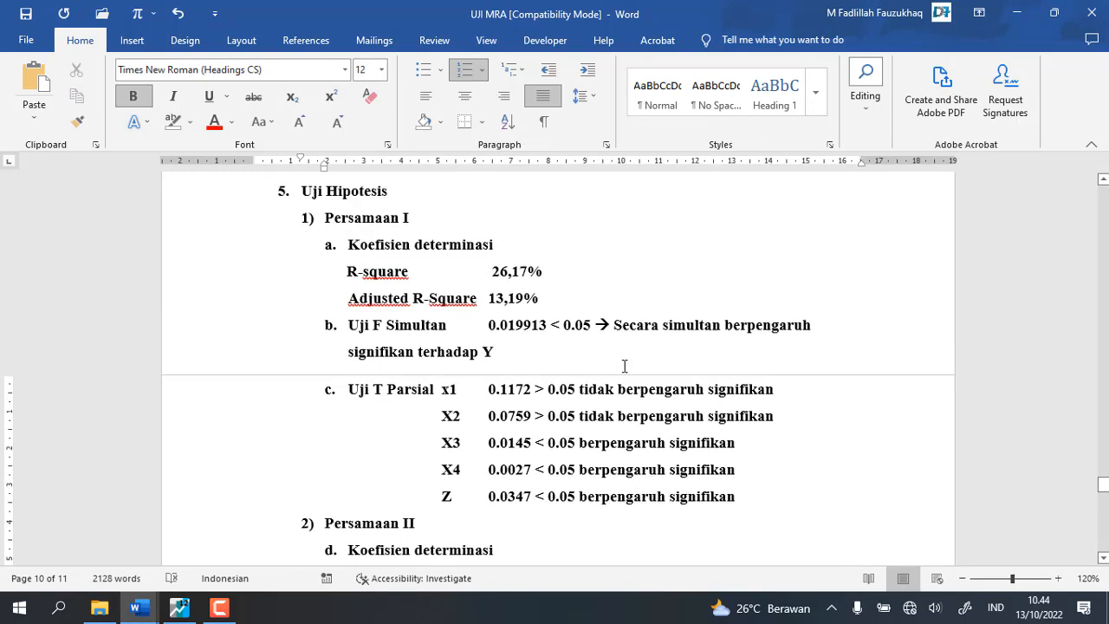
{"action": "scroll", "coordinate": [638, 476], "scroll_direction": "down", "scroll_amount": 2}
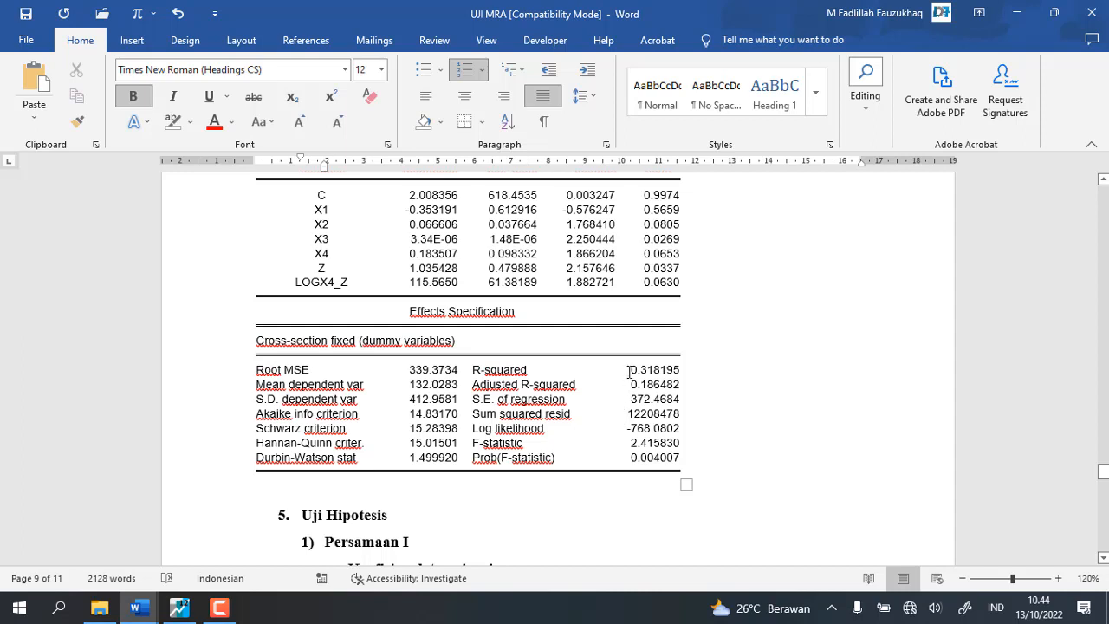
{"action": "left_click_drag", "start_coordinate": [630, 372], "coordinate": [651, 384]}
{"action": "right_click", "coordinate": [651, 384]}
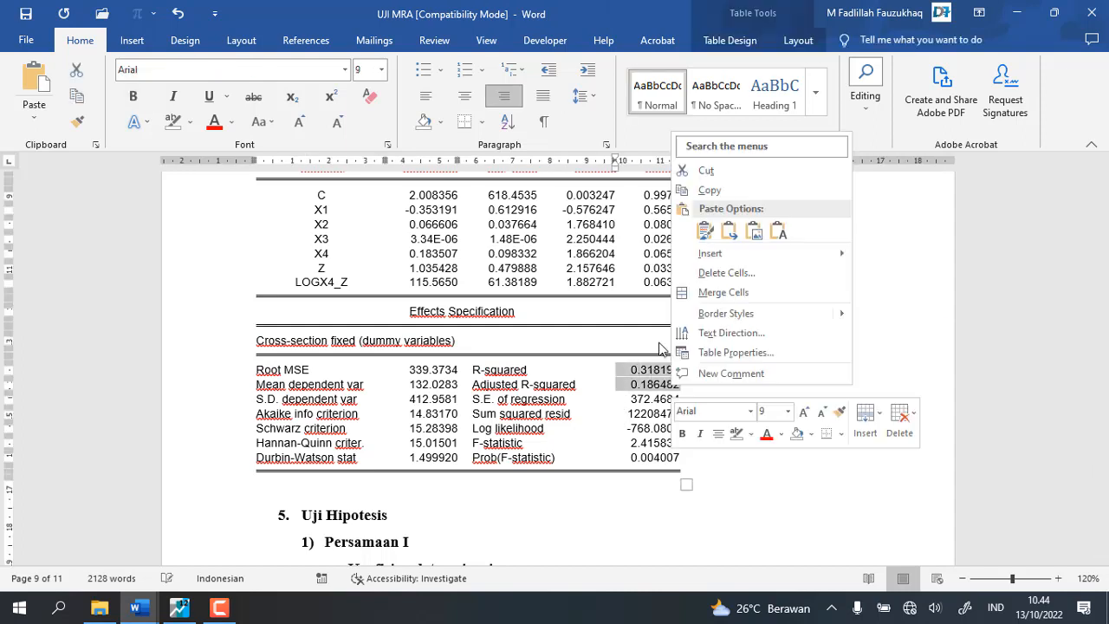
{"action": "left_click", "coordinate": [708, 191]}
Step: Clear Persamaan V's old Adjusted R-Square result and paste the copied values as plain text over its old R-square result
{"action": "scroll", "coordinate": [485, 470], "scroll_direction": "down", "scroll_amount": 5}
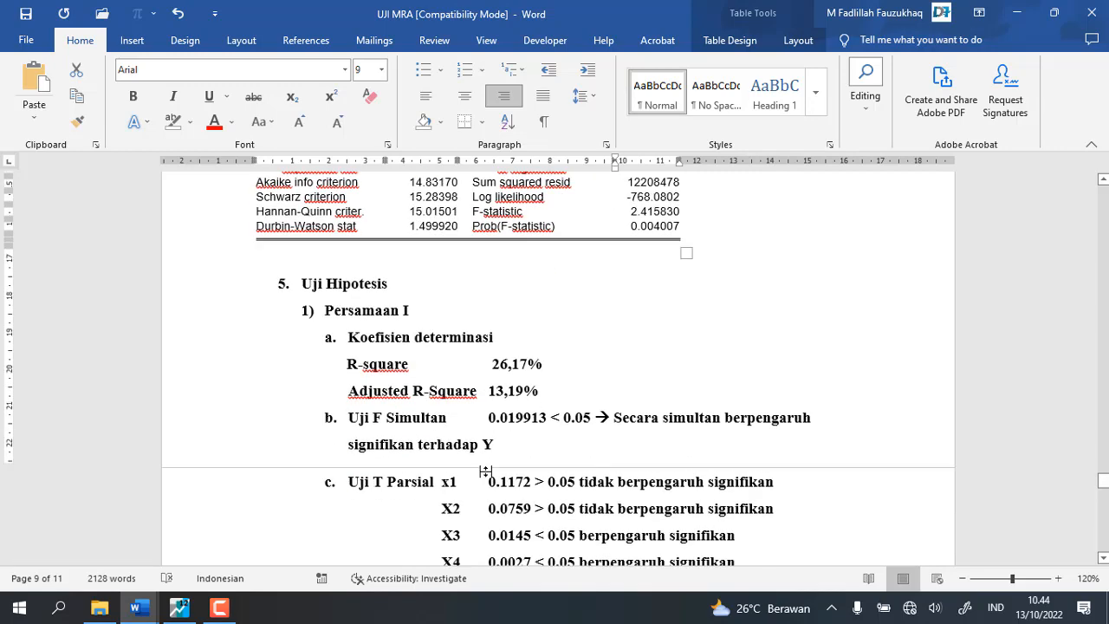
{"action": "scroll", "coordinate": [485, 470], "scroll_direction": "down", "scroll_amount": 15}
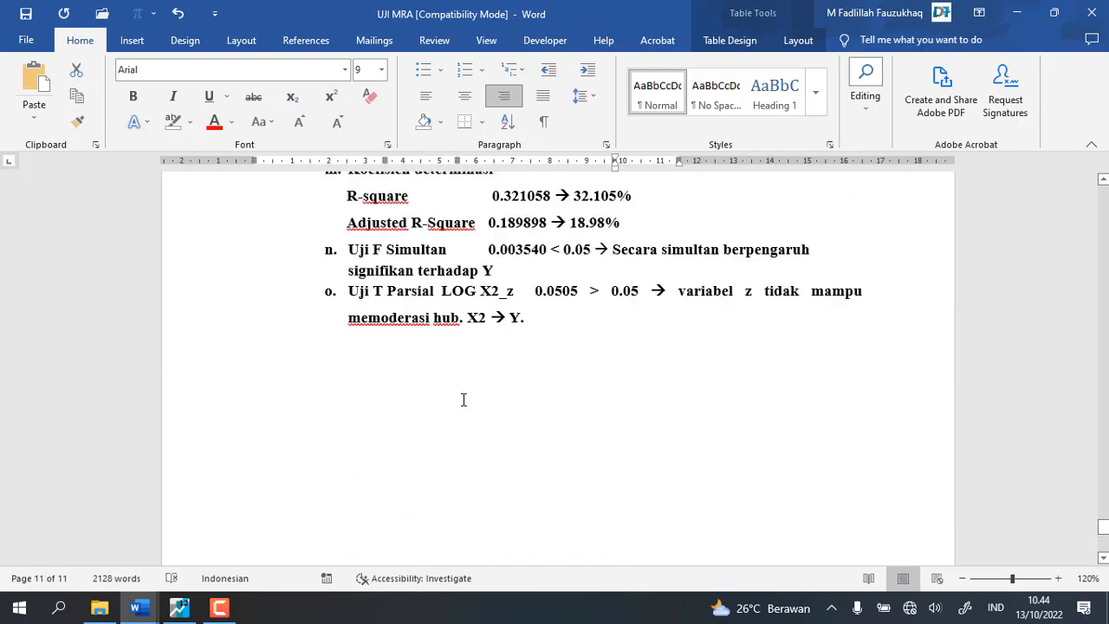
{"action": "scroll", "coordinate": [464, 399], "scroll_direction": "up", "scroll_amount": 5}
{"action": "left_click_drag", "start_coordinate": [622, 457], "coordinate": [495, 471]}
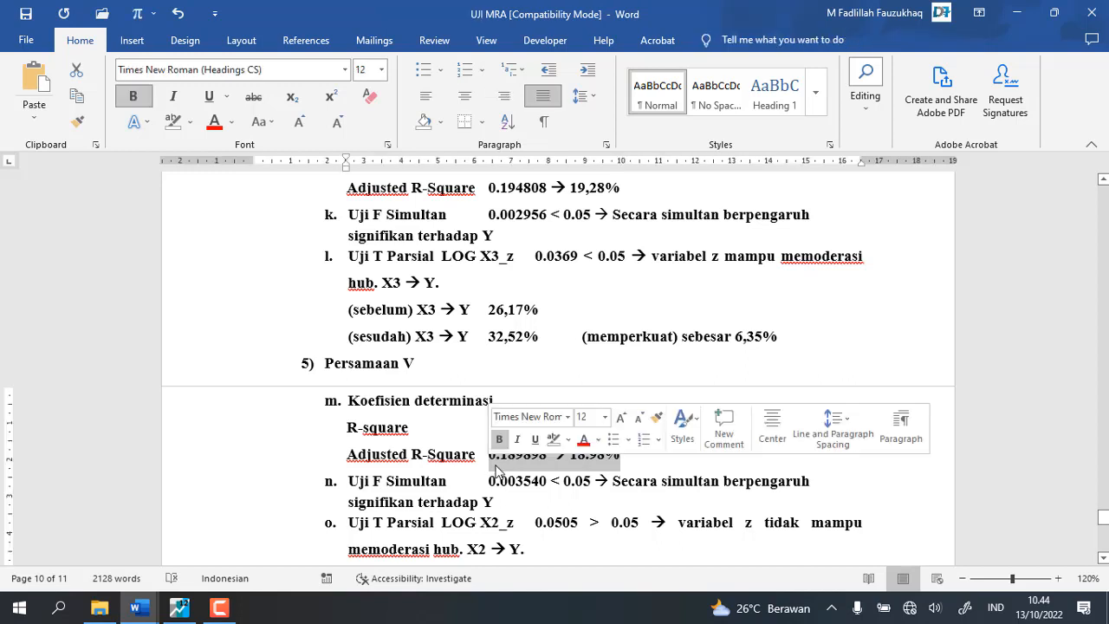
{"action": "key", "text": "Delete"}
{"action": "left_click_drag", "start_coordinate": [633, 431], "coordinate": [496, 441]}
{"action": "right_click", "coordinate": [496, 441]}
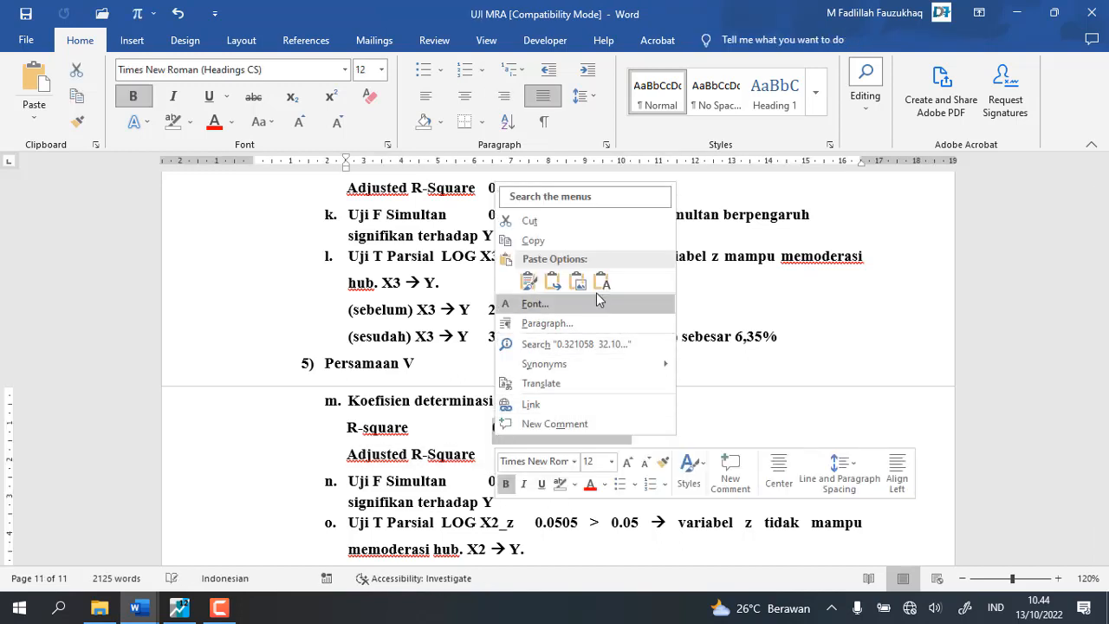
{"action": "left_click", "coordinate": [601, 282]}
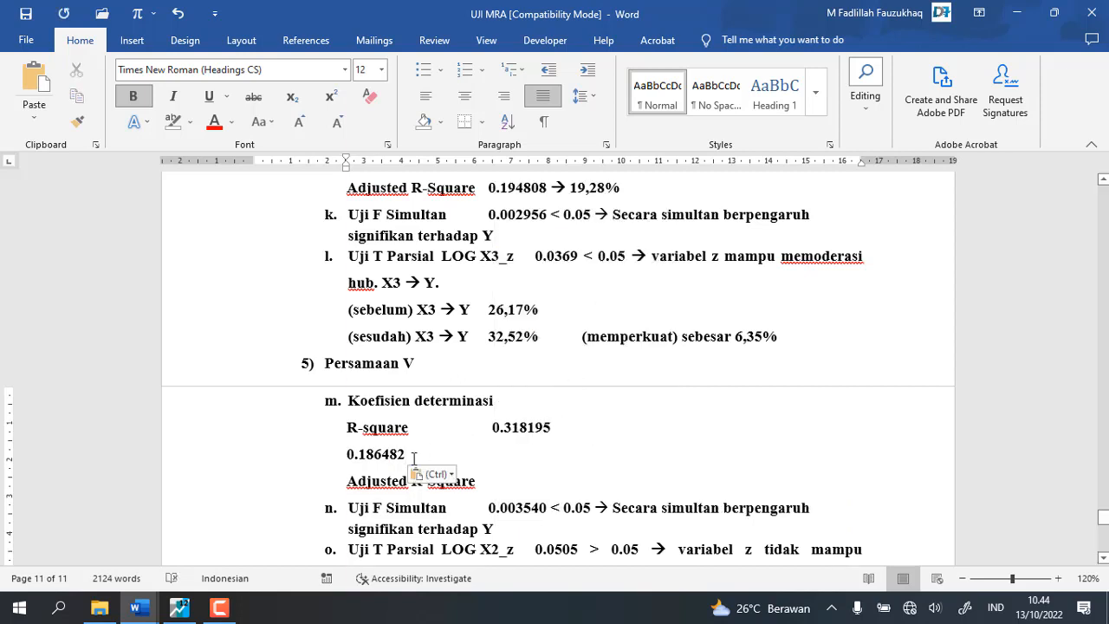
Step: Move the pasted 0.186482 from its separate line to the end of Persamaan V's Adjusted R-Square line
{"action": "left_click", "coordinate": [338, 457]}
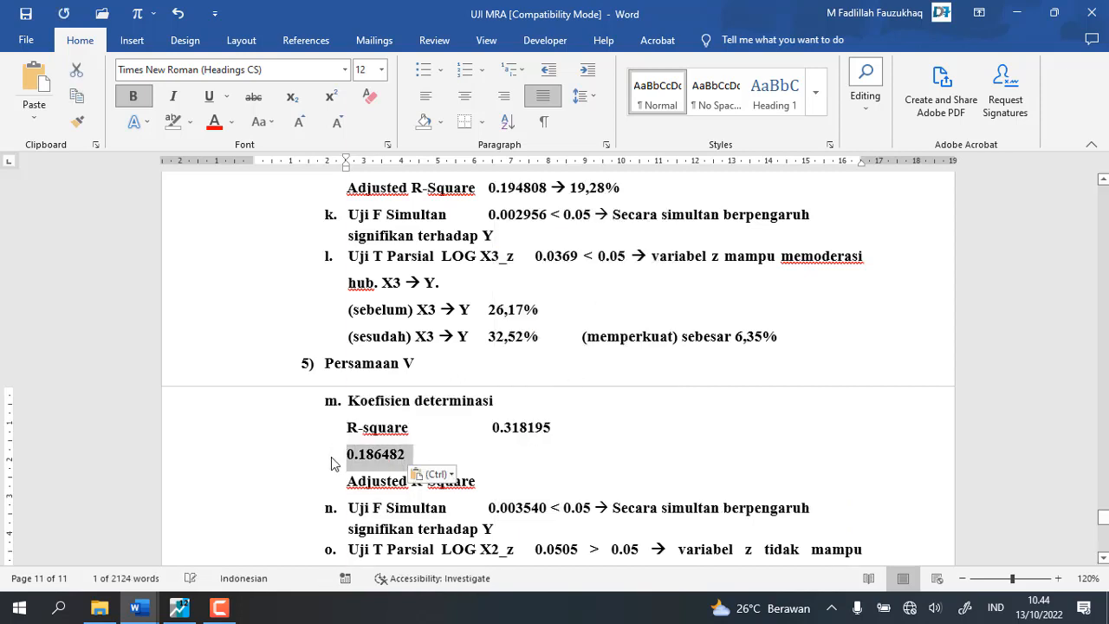
{"action": "key", "text": "Delete"}
{"action": "left_click", "coordinate": [524, 453]}
{"action": "key", "text": "ctrl+v"}
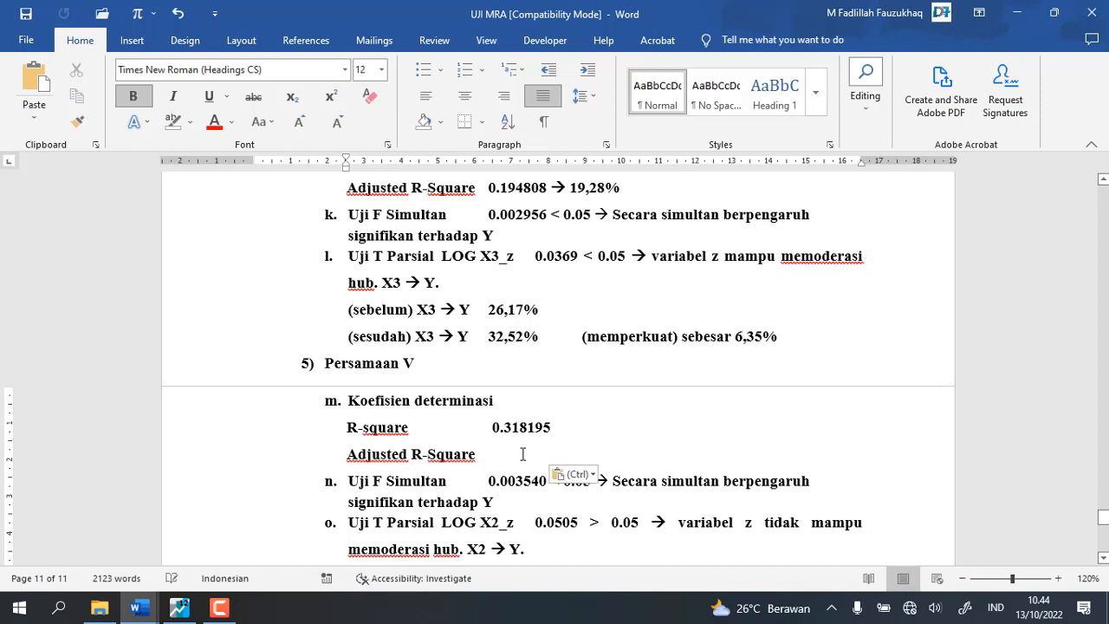
{"action": "key", "text": "BackSpace"}
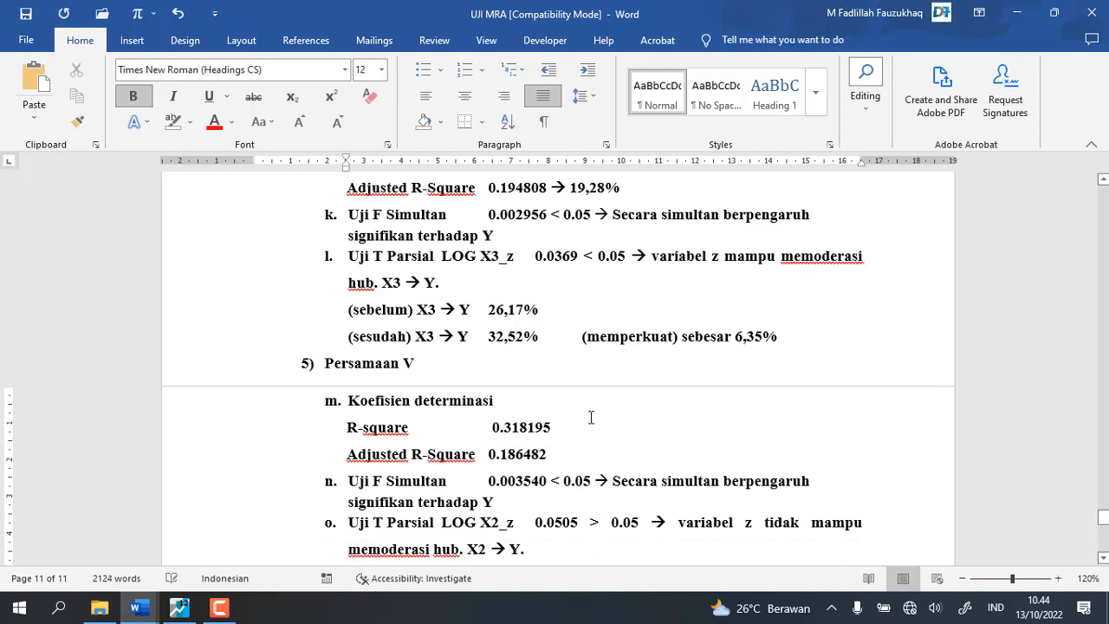
Step: Append "→ 31,82%" to Persamaan V's R-square value and "→ 18,65%" to its Adjusted R-Square value
{"action": "left_click", "coordinate": [569, 430]}
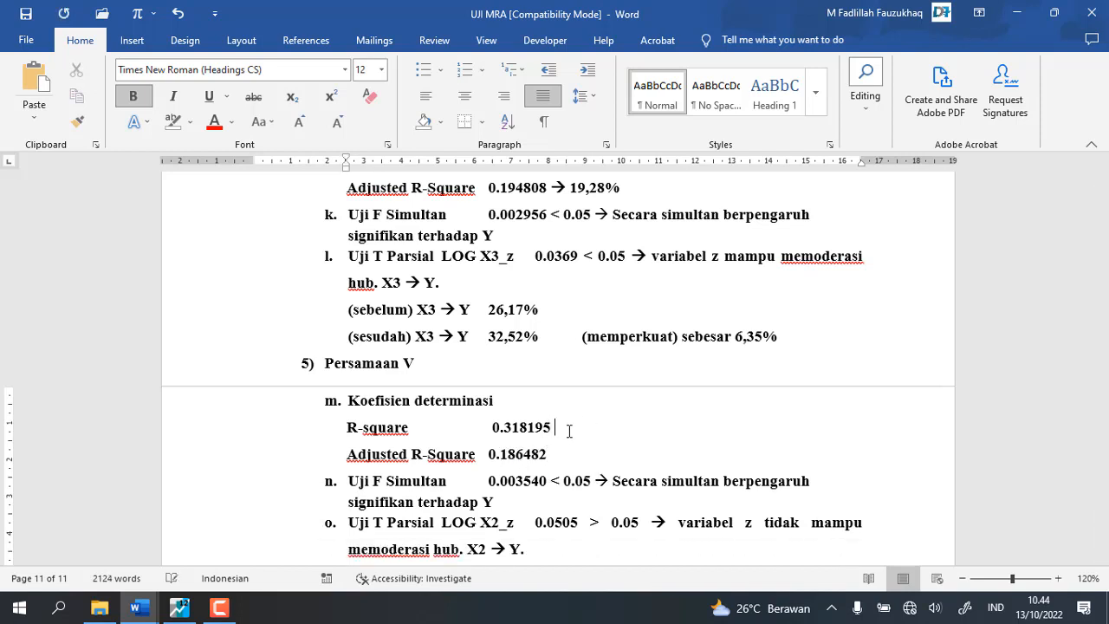
{"action": "type", "text": "-->"}
{"action": "type", "text": "31"}
{"action": "type", "text": ",82%"}
{"action": "type", "text": "> "}
{"action": "type", "text": "18"}
{"action": "type", "text": ",5"}
{"action": "type", "text": "65"}
{"action": "type", "text": "%"}
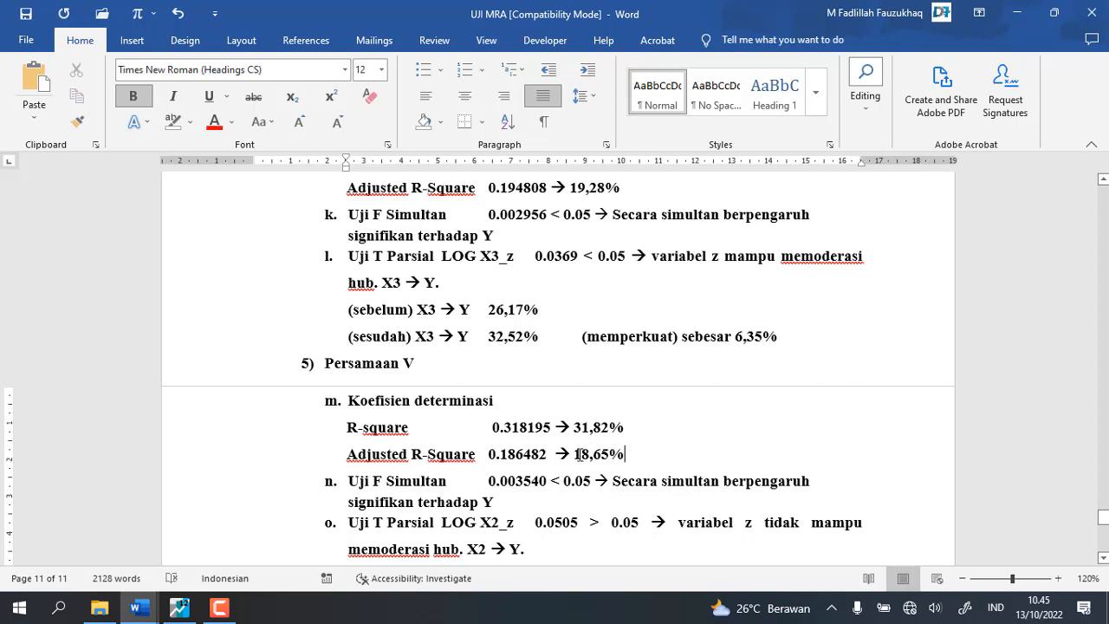
Step: Replace Persamaan V's Uji F Simultan probability with the Prob(F-statistic) 0.004007 copied from the LOGX4_Z regression table
{"action": "scroll", "coordinate": [575, 456], "scroll_direction": "down", "scroll_amount": 1}
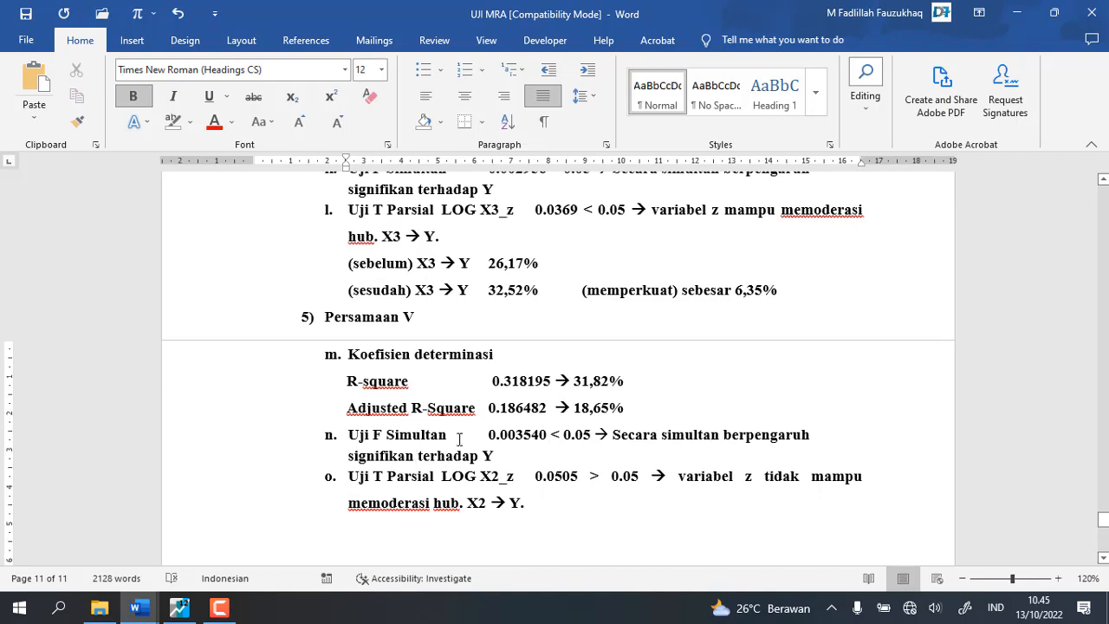
{"action": "scroll", "coordinate": [459, 439], "scroll_direction": "up", "scroll_amount": 20}
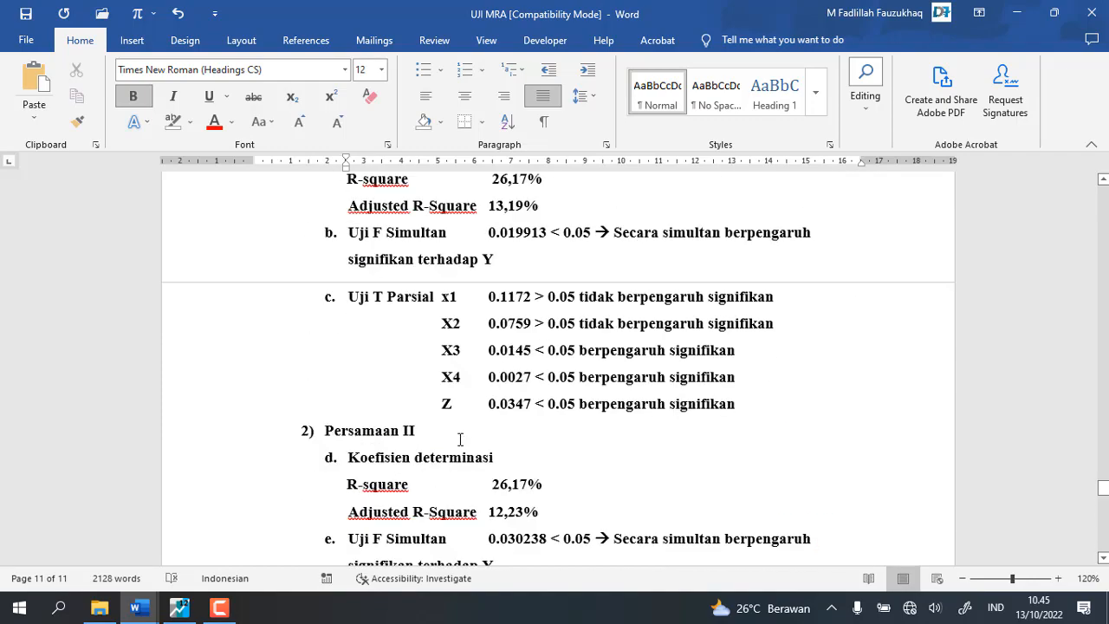
{"action": "scroll", "coordinate": [457, 441], "scroll_direction": "down", "scroll_amount": 4}
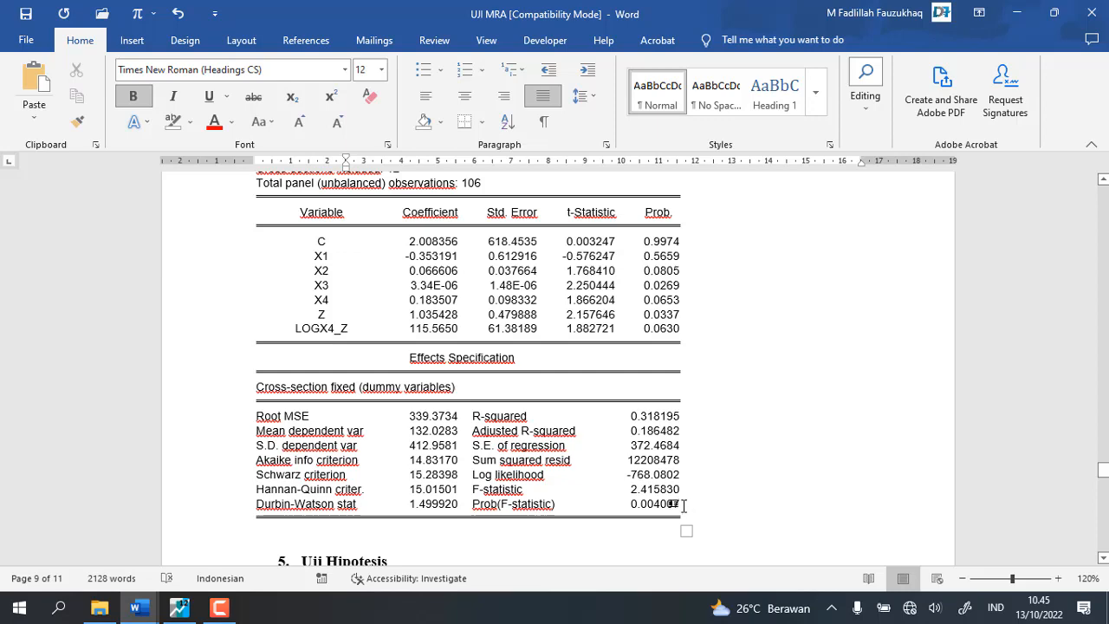
{"action": "left_click", "coordinate": [632, 505]}
{"action": "right_click", "coordinate": [633, 506]}
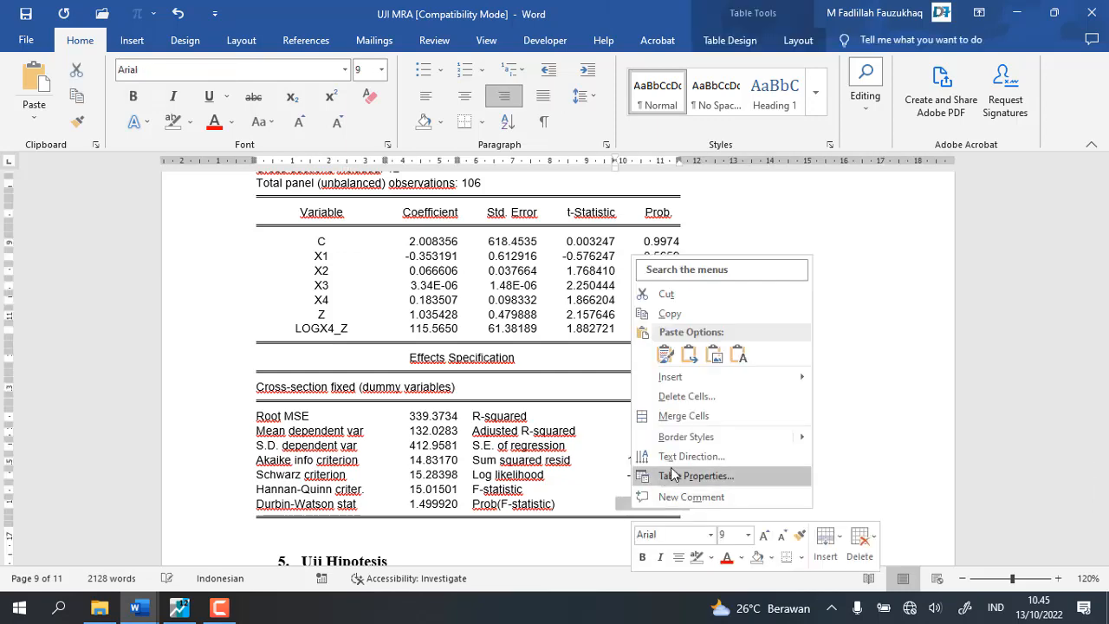
{"action": "left_click", "coordinate": [667, 314]}
{"action": "scroll", "coordinate": [560, 465], "scroll_direction": "down", "scroll_amount": 20}
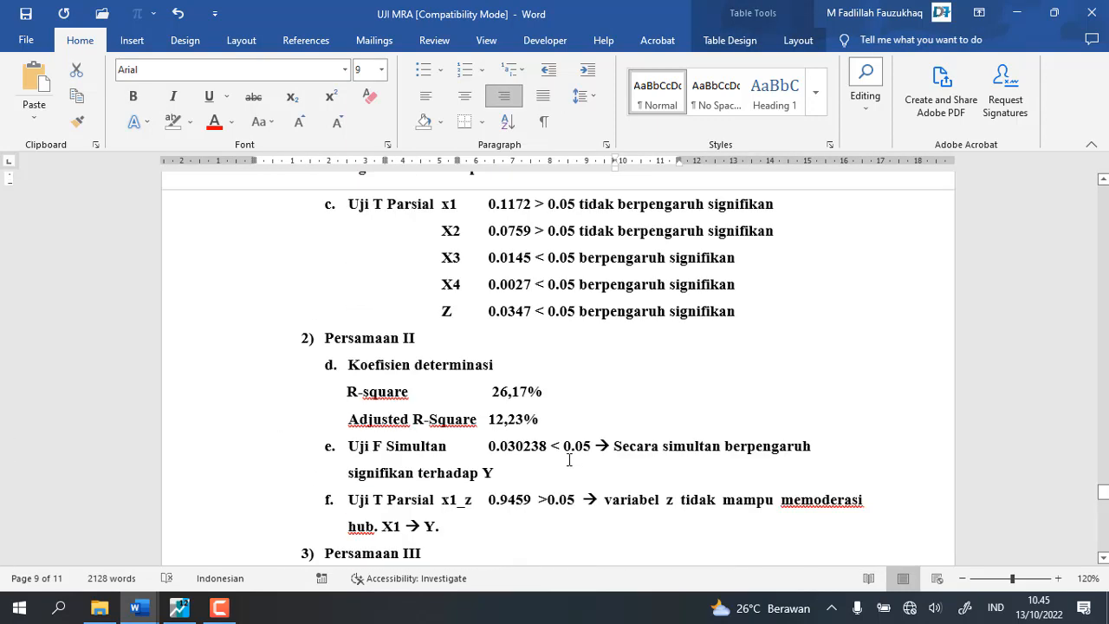
{"action": "scroll", "coordinate": [560, 465], "scroll_direction": "up", "scroll_amount": 3}
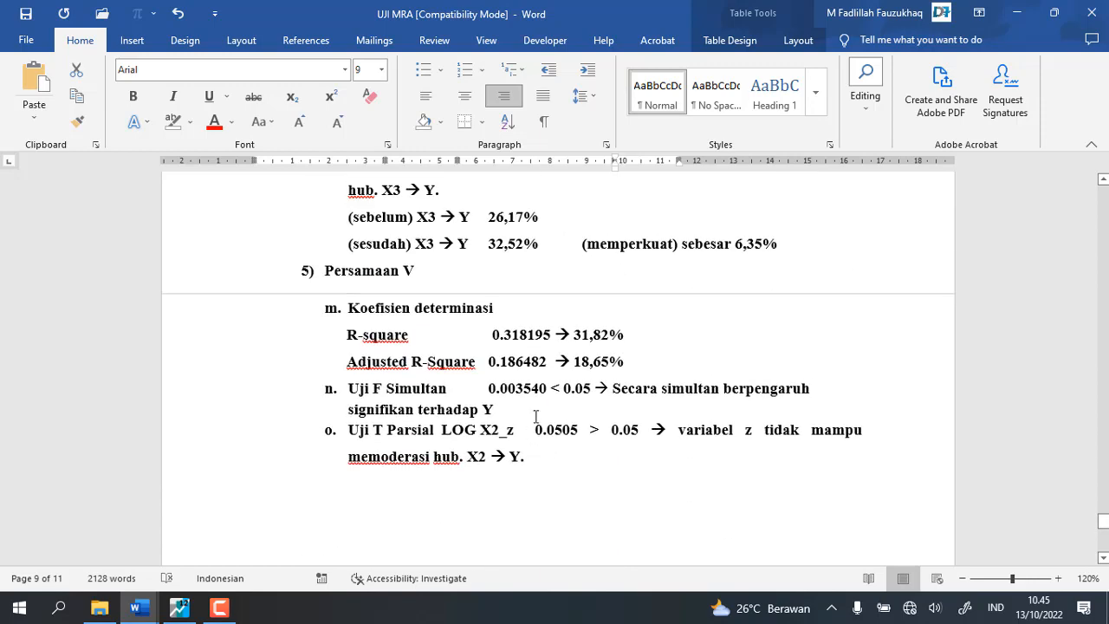
{"action": "left_click_drag", "start_coordinate": [547, 389], "coordinate": [488, 392]}
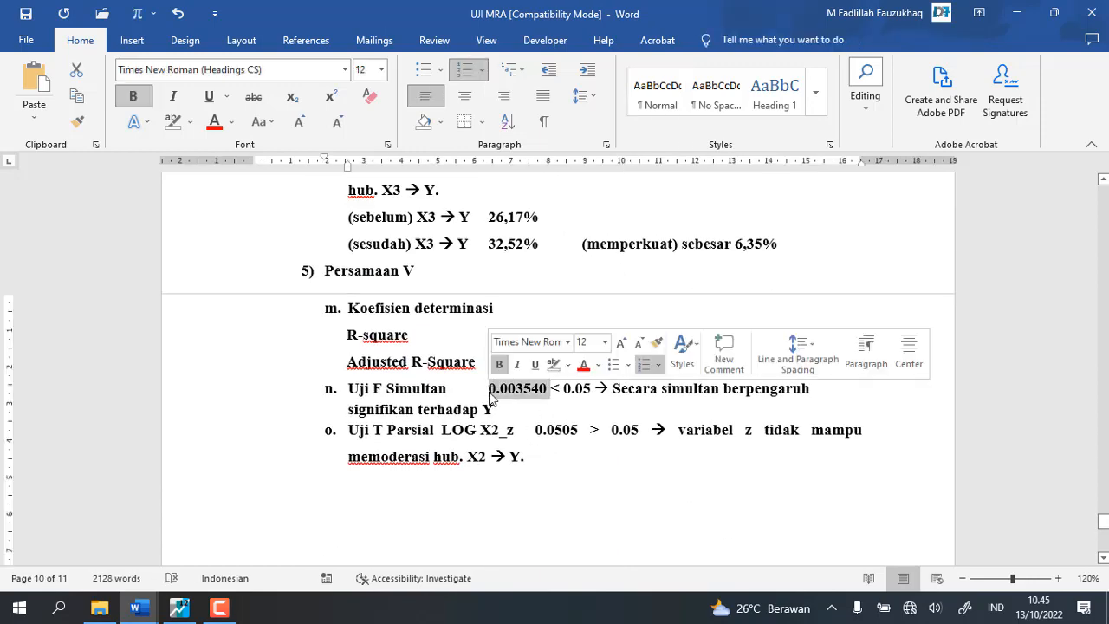
{"action": "right_click", "coordinate": [491, 391]}
{"action": "left_click", "coordinate": [596, 158]}
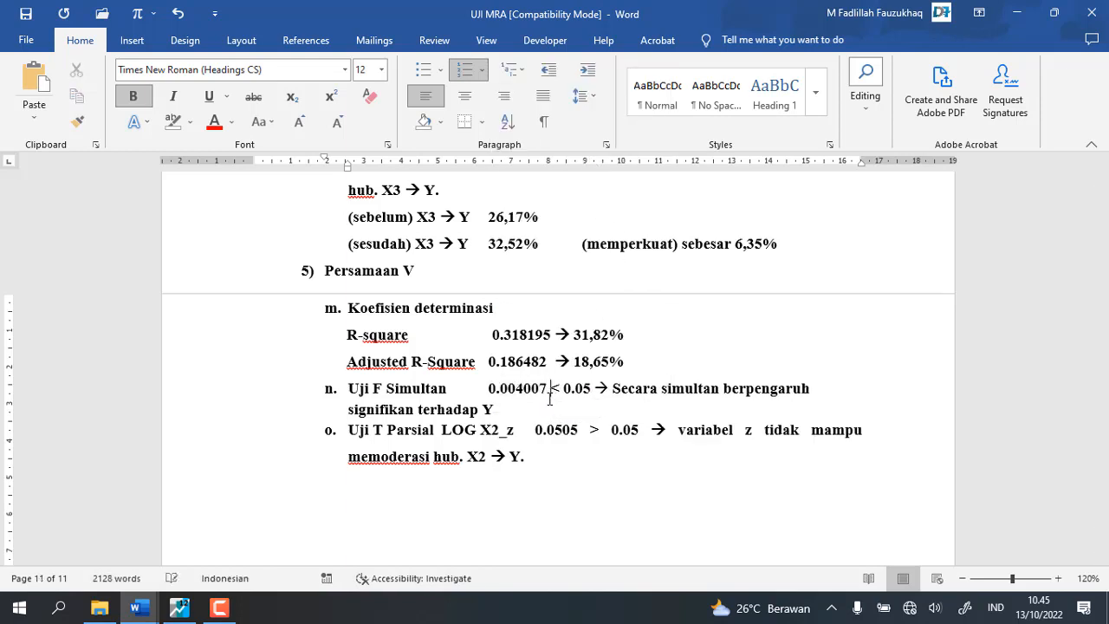
{"action": "left_click", "coordinate": [560, 390]}
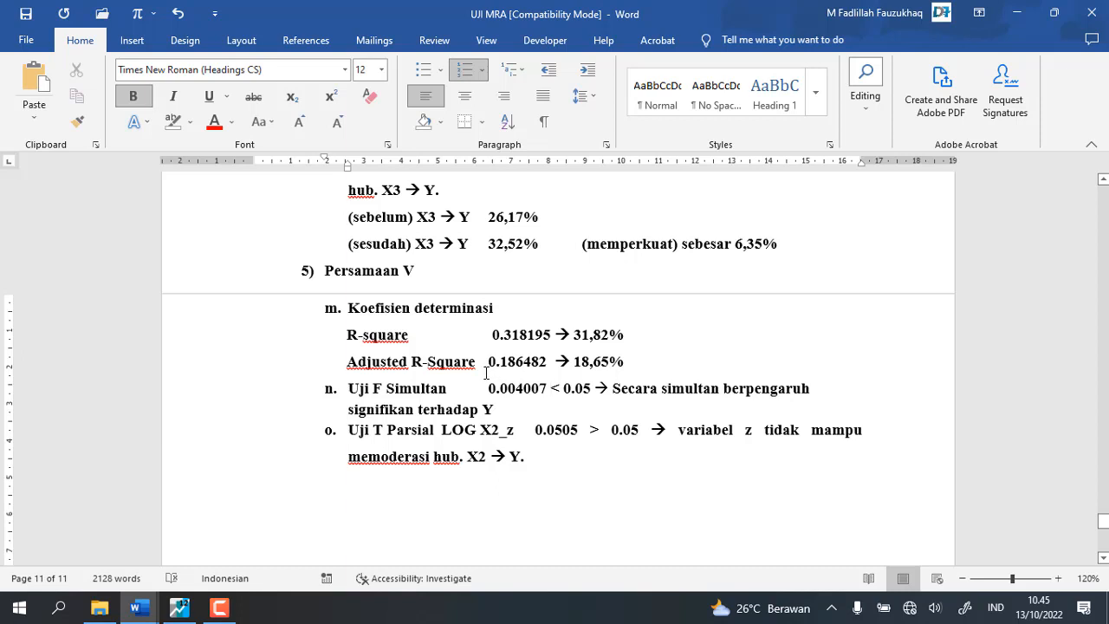
Step: Change the variable in Persamaan V's Uji T Parsial item to LOG X4_z and its moderated relationship to X4 → Y
{"action": "left_click", "coordinate": [499, 428]}
{"action": "key", "text": "BackSpace"}
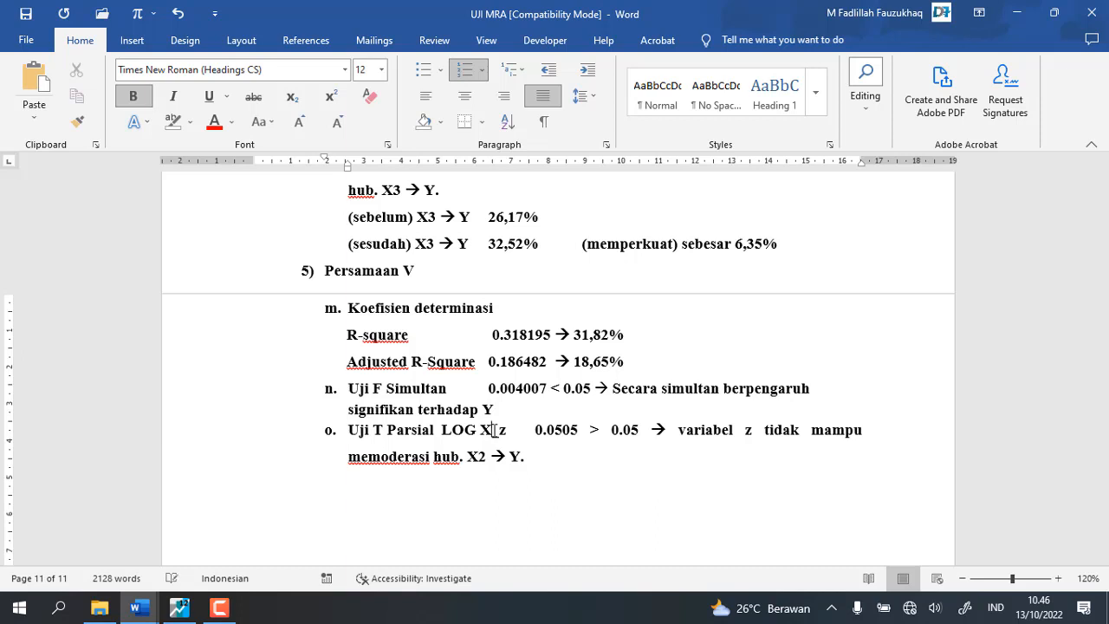
{"action": "type", "text": "4_"}
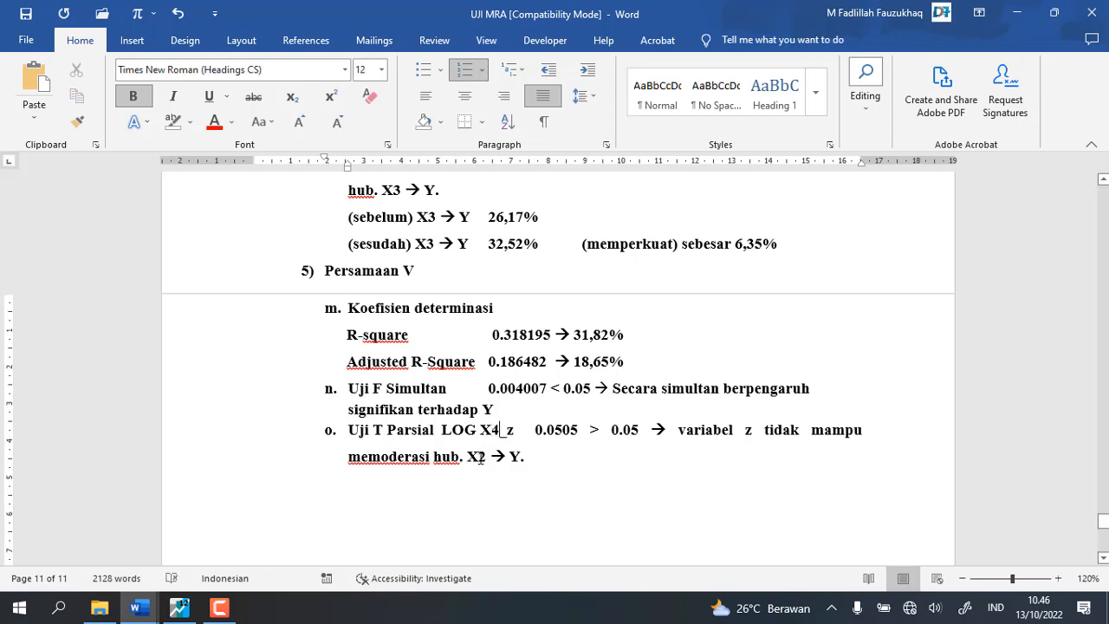
{"action": "key", "text": "BackSpace"}
{"action": "type", "text": "4"}
Step: Copy the LOGX4_Z probability 0.0630 from the last regression table above the Uji Hipotesis section
{"action": "scroll", "coordinate": [494, 421], "scroll_direction": "up", "scroll_amount": 15}
{"action": "scroll", "coordinate": [514, 419], "scroll_direction": "up", "scroll_amount": 4}
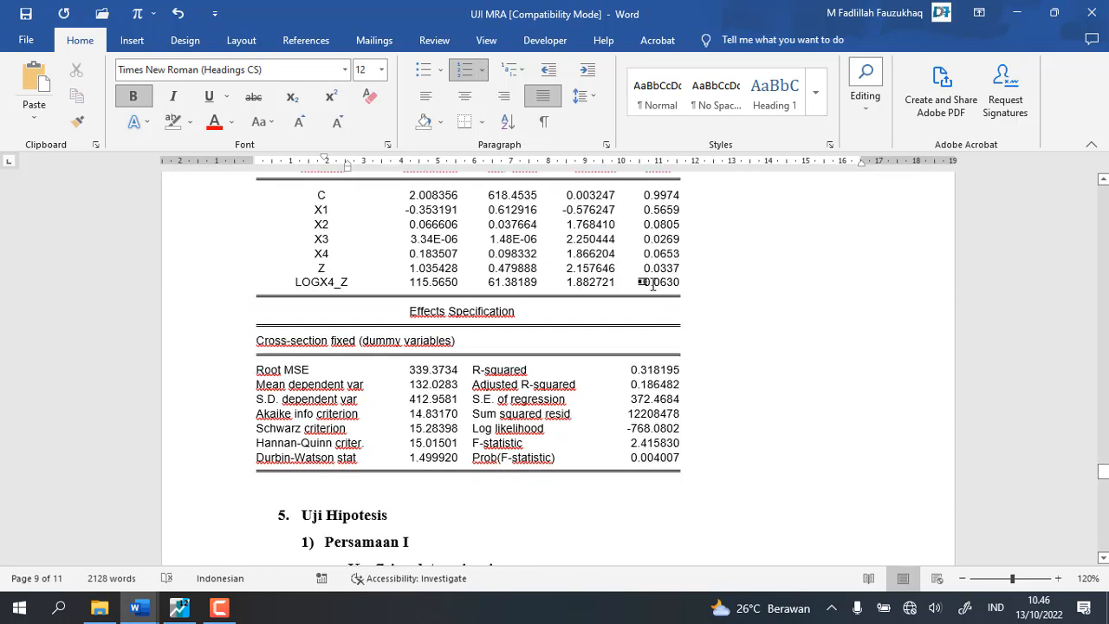
{"action": "left_click", "coordinate": [673, 284]}
{"action": "right_click", "coordinate": [674, 288]}
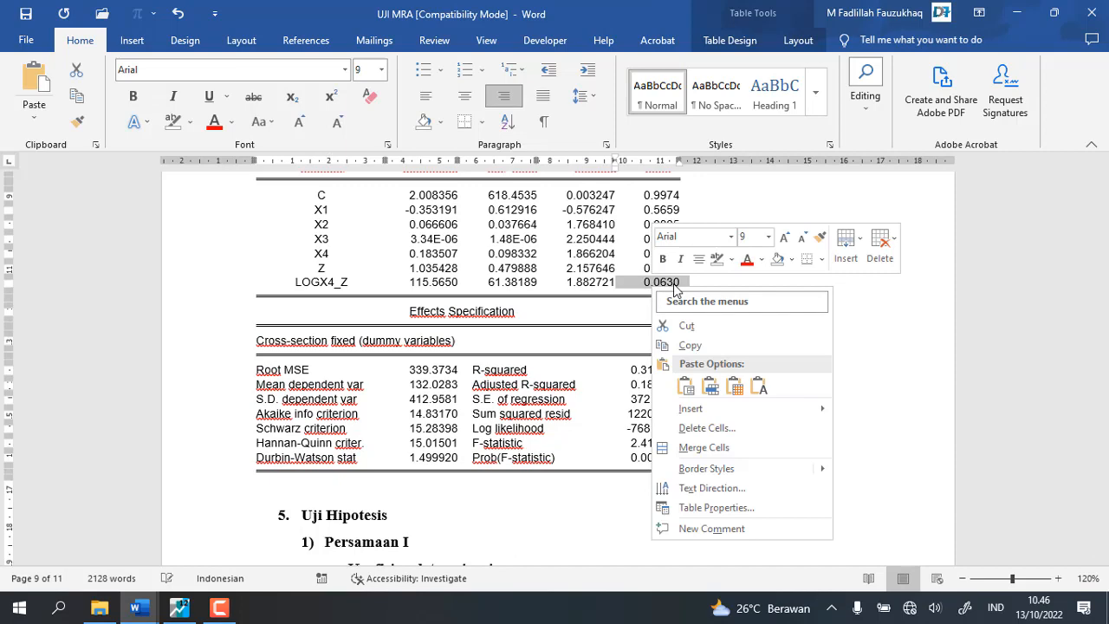
{"action": "left_click", "coordinate": [708, 349]}
Step: Replace the probability in Persamaan V's Uji T Parsial item with the copied 0.0630 as plain text, followed by ">"
{"action": "scroll", "coordinate": [651, 398], "scroll_direction": "down", "scroll_amount": 5}
{"action": "scroll", "coordinate": [651, 398], "scroll_direction": "down", "scroll_amount": 20}
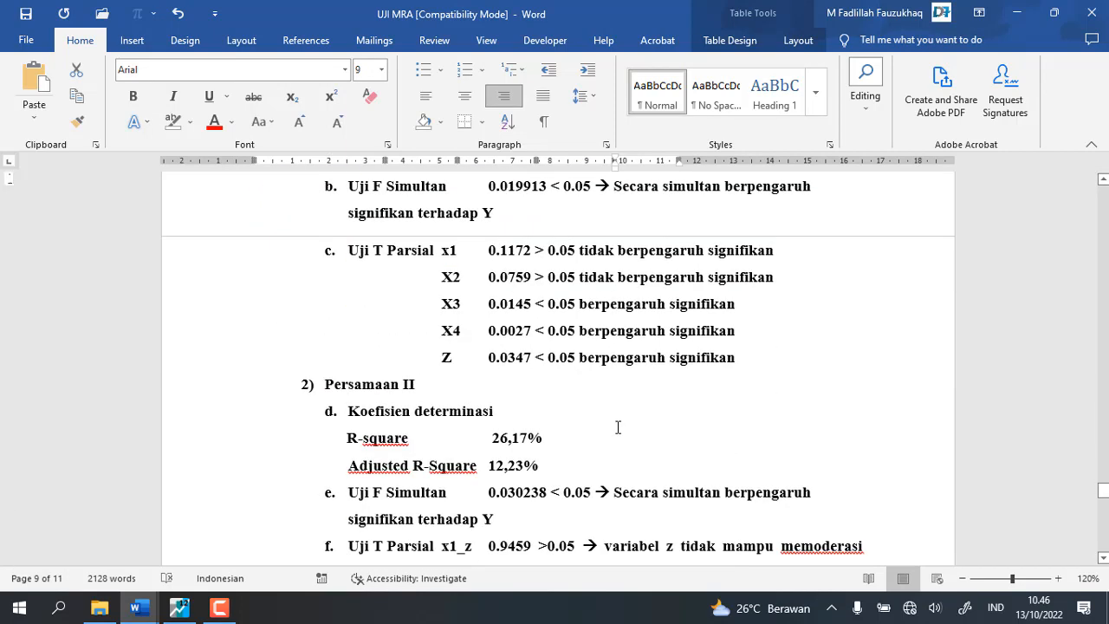
{"action": "scroll", "coordinate": [587, 346], "scroll_direction": "up", "scroll_amount": 1}
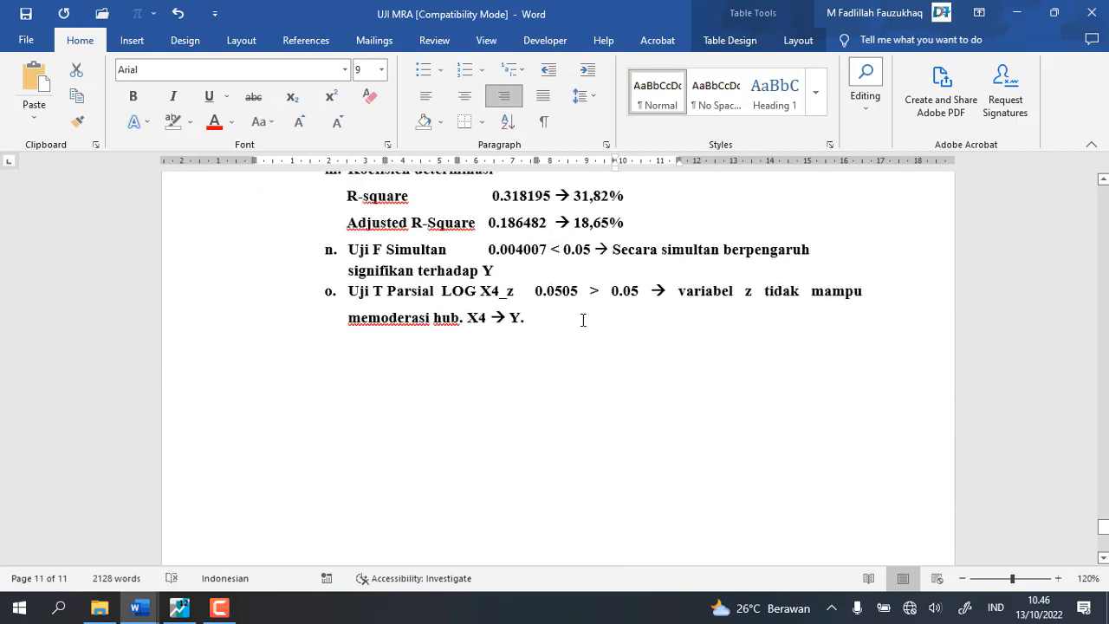
{"action": "left_click_drag", "start_coordinate": [580, 290], "coordinate": [532, 290]}
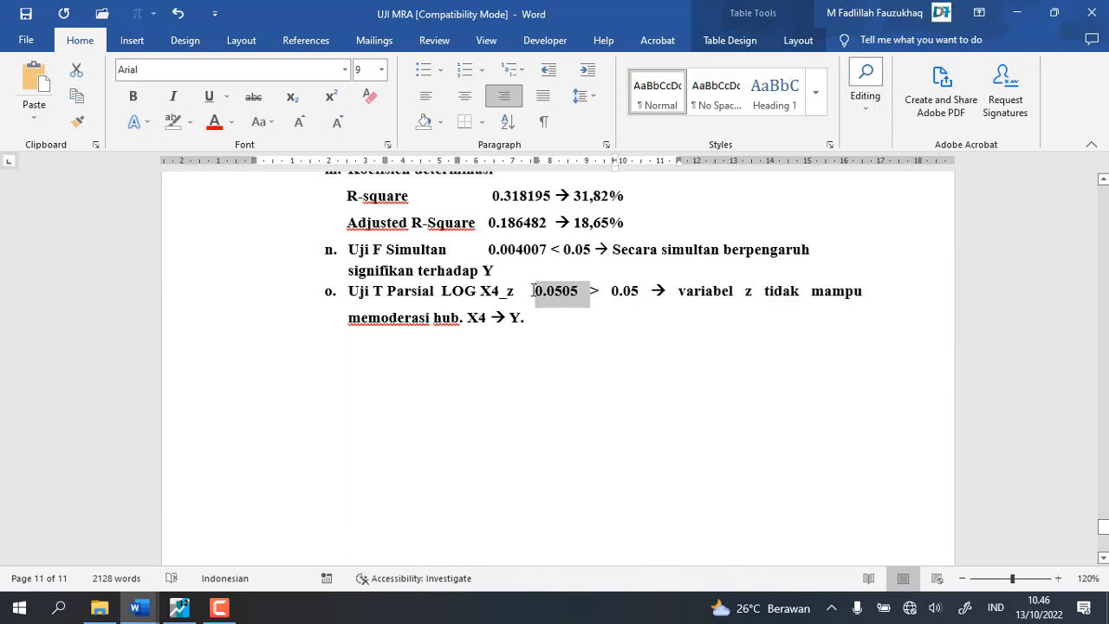
{"action": "key", "text": "ctrl+v"}
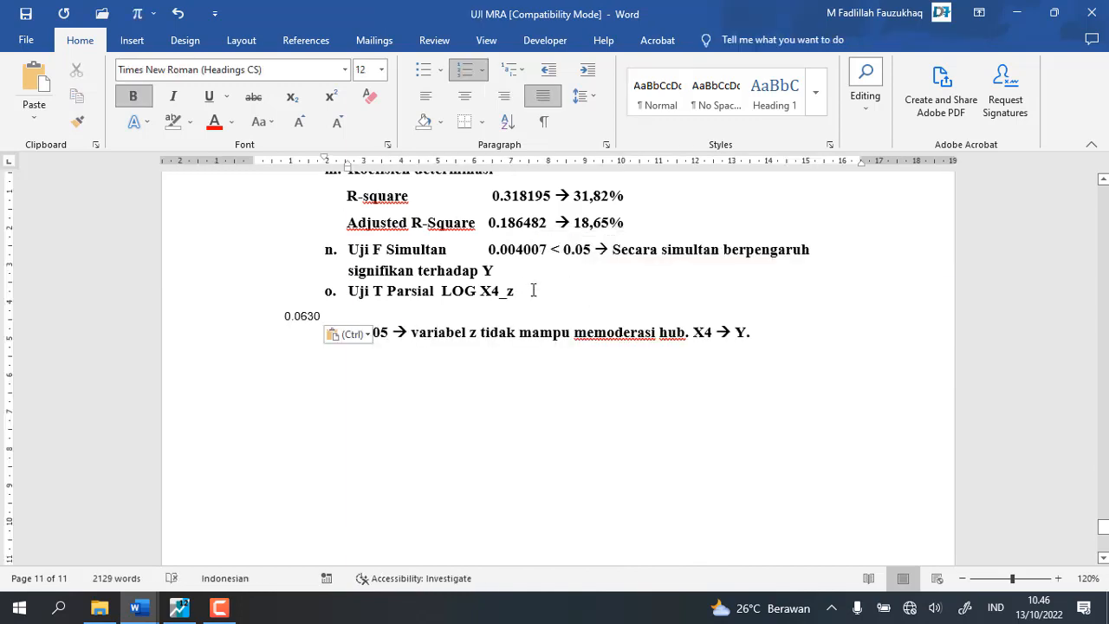
{"action": "key", "text": "ctrl+z"}
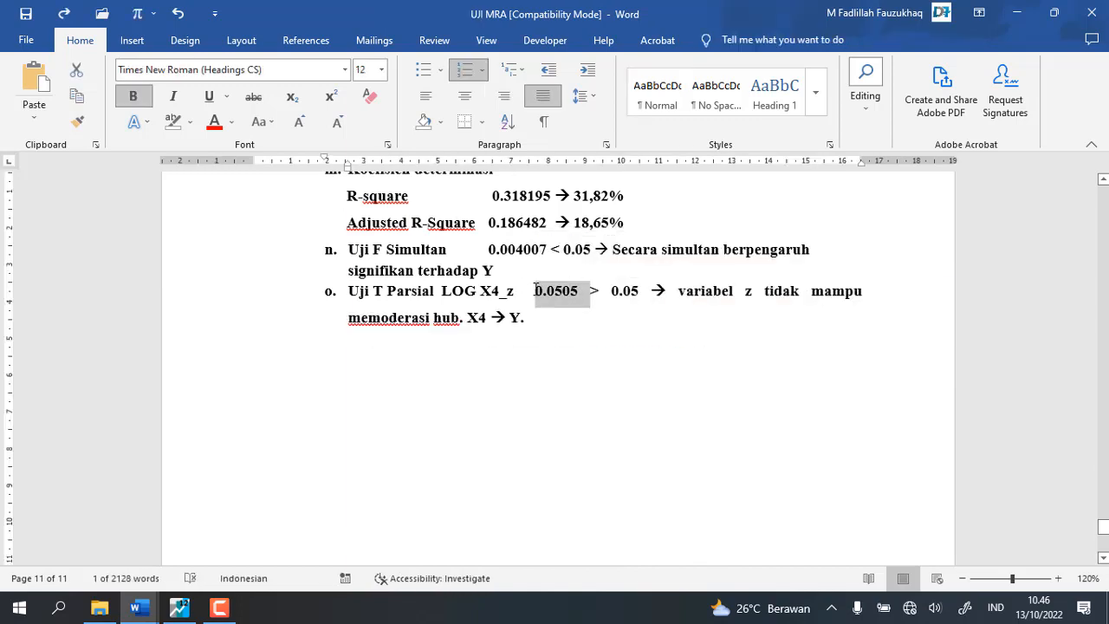
{"action": "right_click", "coordinate": [543, 298]}
{"action": "left_click", "coordinate": [650, 356]}
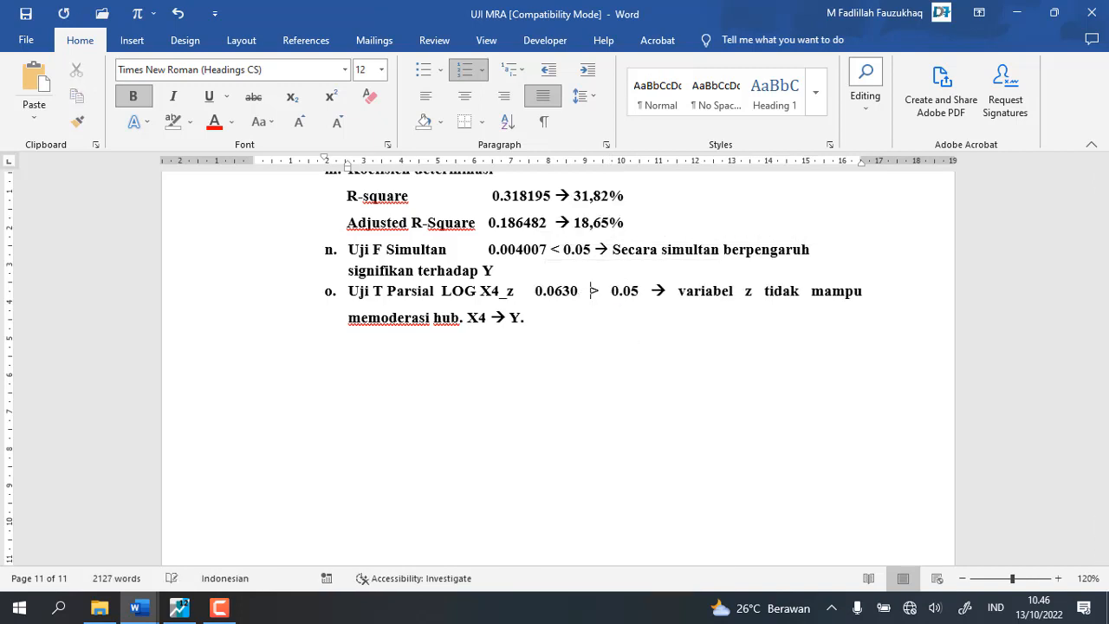
{"action": "key", "text": "Delete"}
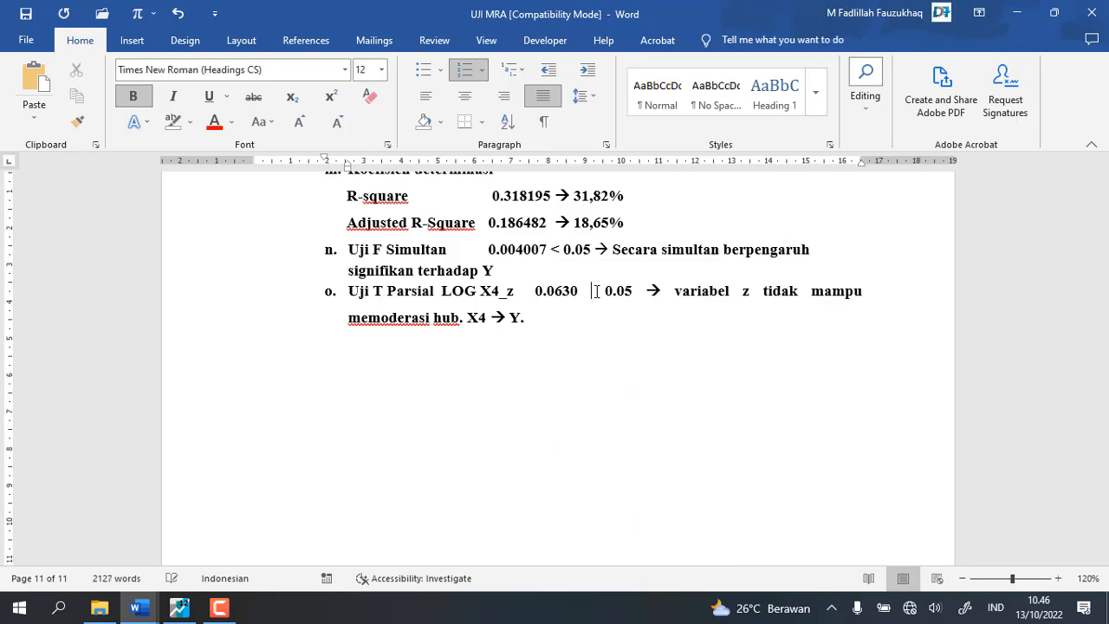
{"action": "type", "text": ">"}
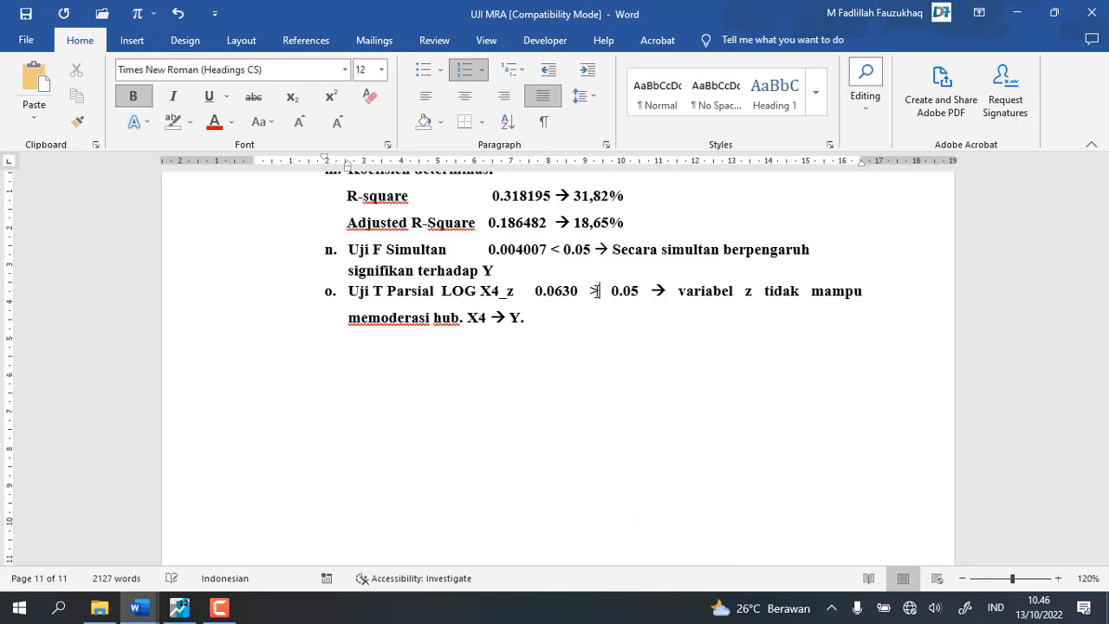
Step: Review the Uji Hipotesis results, examining the determination coefficients, F-tests and partial t-tests of Persamaan I through Persamaan V
{"action": "scroll", "coordinate": [596, 291], "scroll_direction": "up", "scroll_amount": 6}
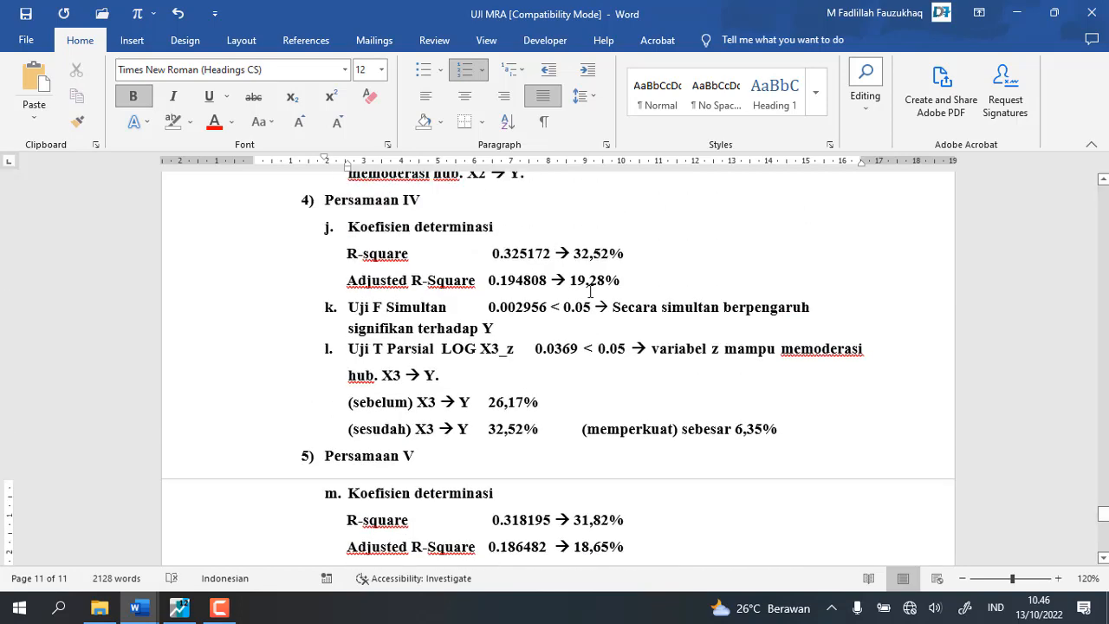
{"action": "scroll", "coordinate": [588, 321], "scroll_direction": "down", "scroll_amount": 5}
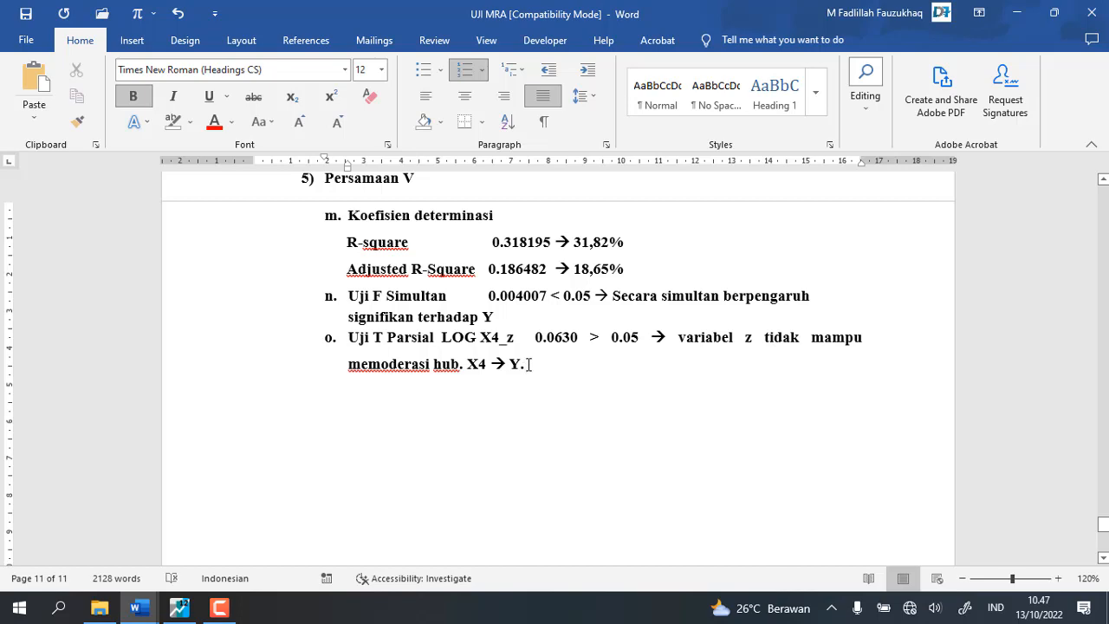
{"action": "scroll", "coordinate": [525, 366], "scroll_direction": "up", "scroll_amount": 2}
{"action": "scroll", "coordinate": [526, 365], "scroll_direction": "down", "scroll_amount": 1}
{"action": "scroll", "coordinate": [528, 365], "scroll_direction": "down", "scroll_amount": 2}
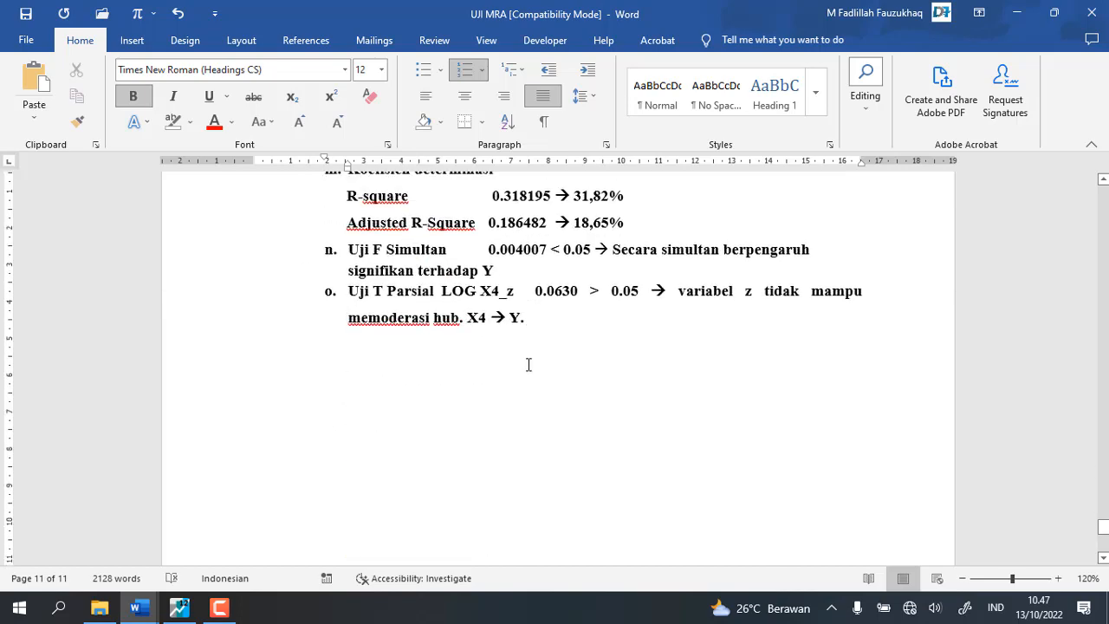
{"action": "scroll", "coordinate": [526, 364], "scroll_direction": "up", "scroll_amount": 7}
{"action": "scroll", "coordinate": [528, 362], "scroll_direction": "up", "scroll_amount": 8}
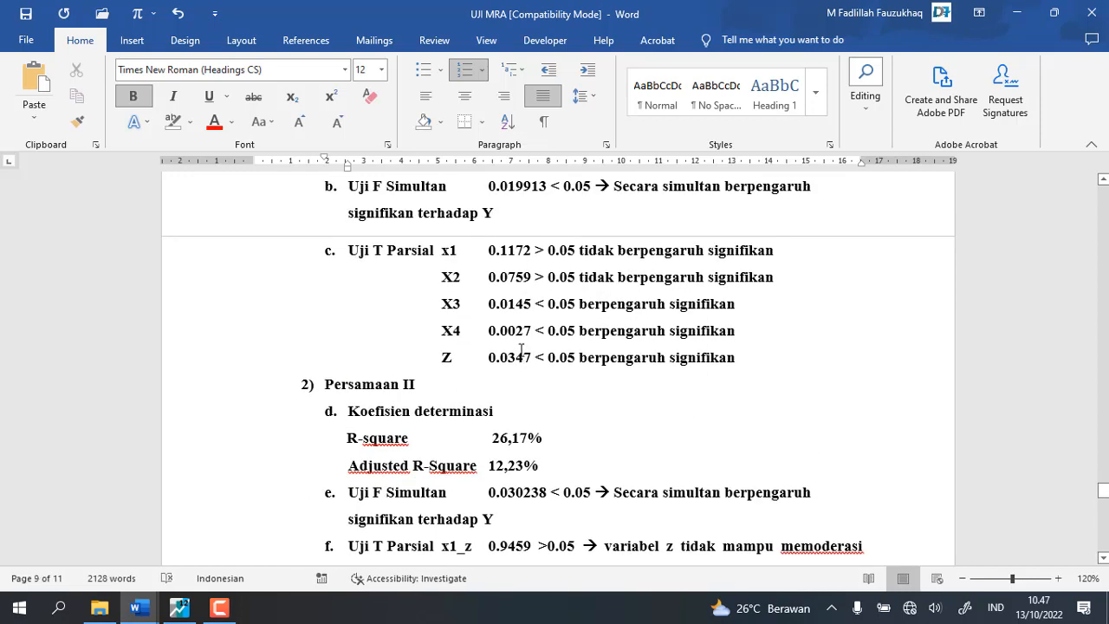
{"action": "scroll", "coordinate": [520, 350], "scroll_direction": "up", "scroll_amount": 1}
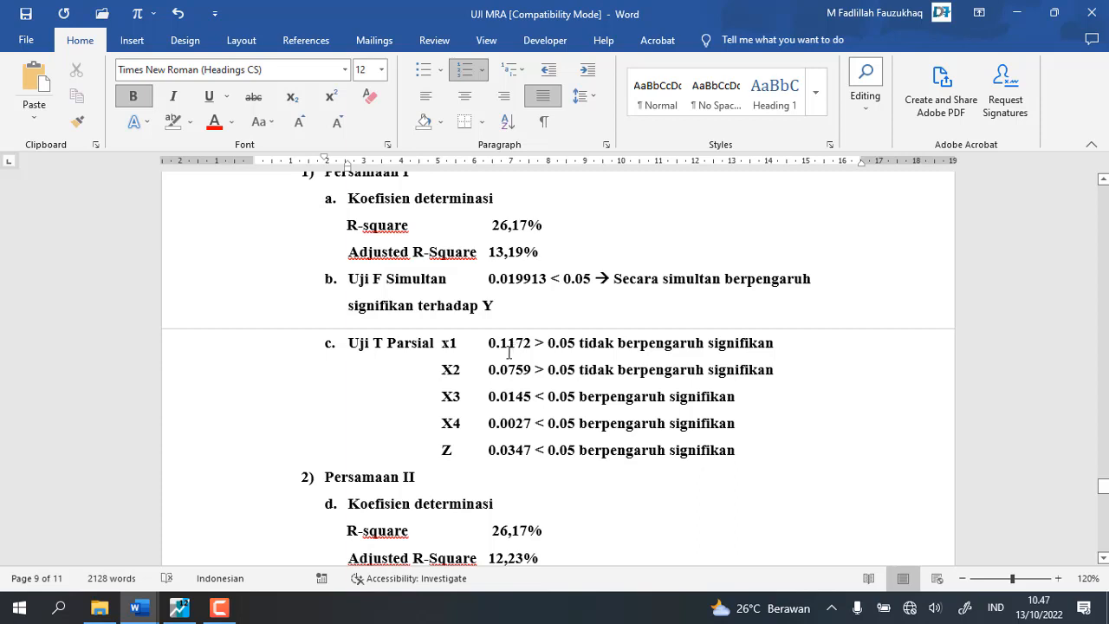
{"action": "scroll", "coordinate": [509, 351], "scroll_direction": "up", "scroll_amount": 1}
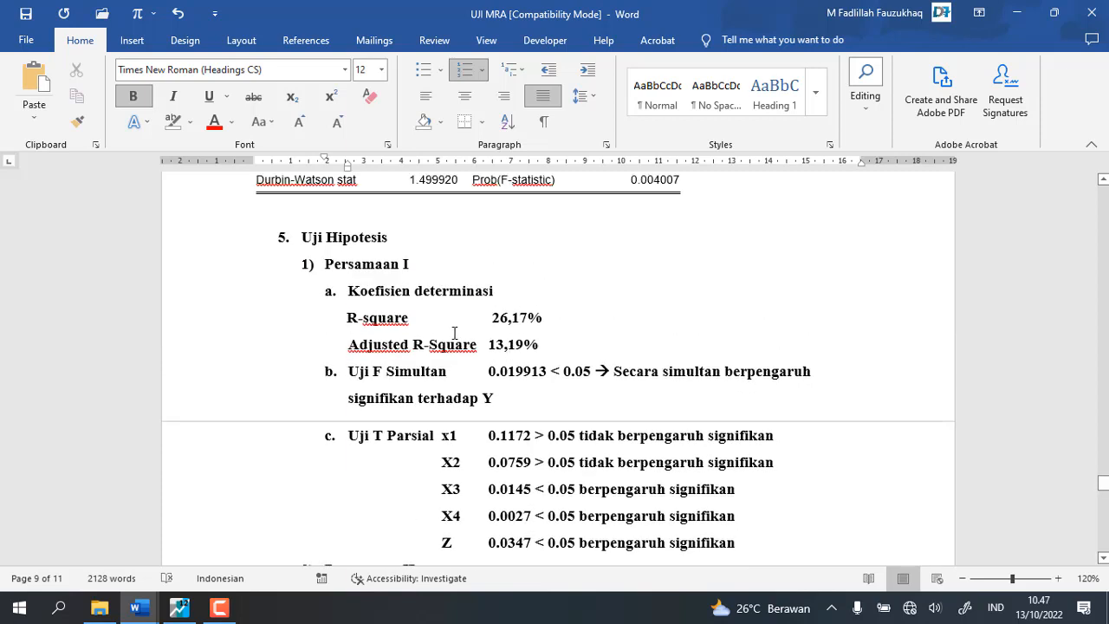
{"action": "scroll", "coordinate": [454, 329], "scroll_direction": "down", "scroll_amount": 1}
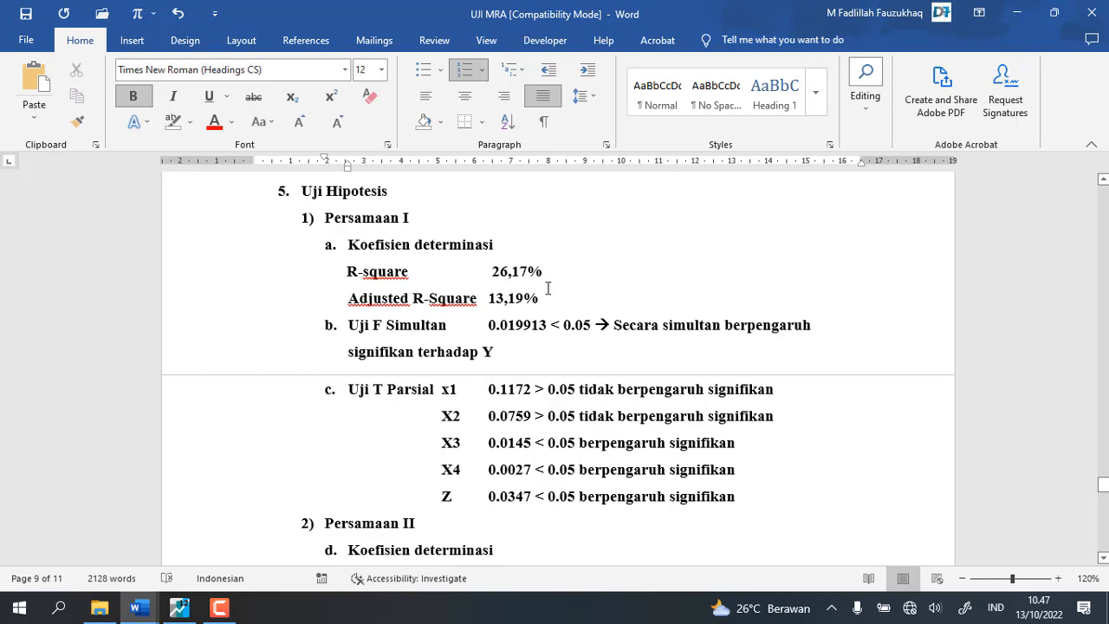
{"action": "scroll", "coordinate": [546, 288], "scroll_direction": "down", "scroll_amount": 2}
{"action": "scroll", "coordinate": [528, 303], "scroll_direction": "down", "scroll_amount": 5}
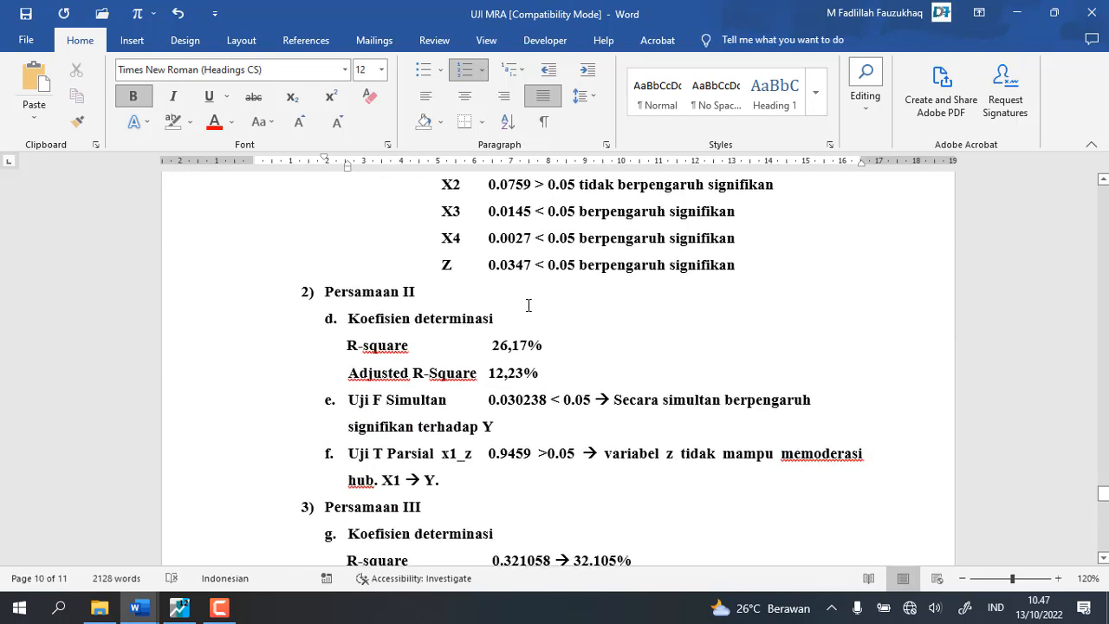
{"action": "scroll", "coordinate": [528, 305], "scroll_direction": "down", "scroll_amount": 4}
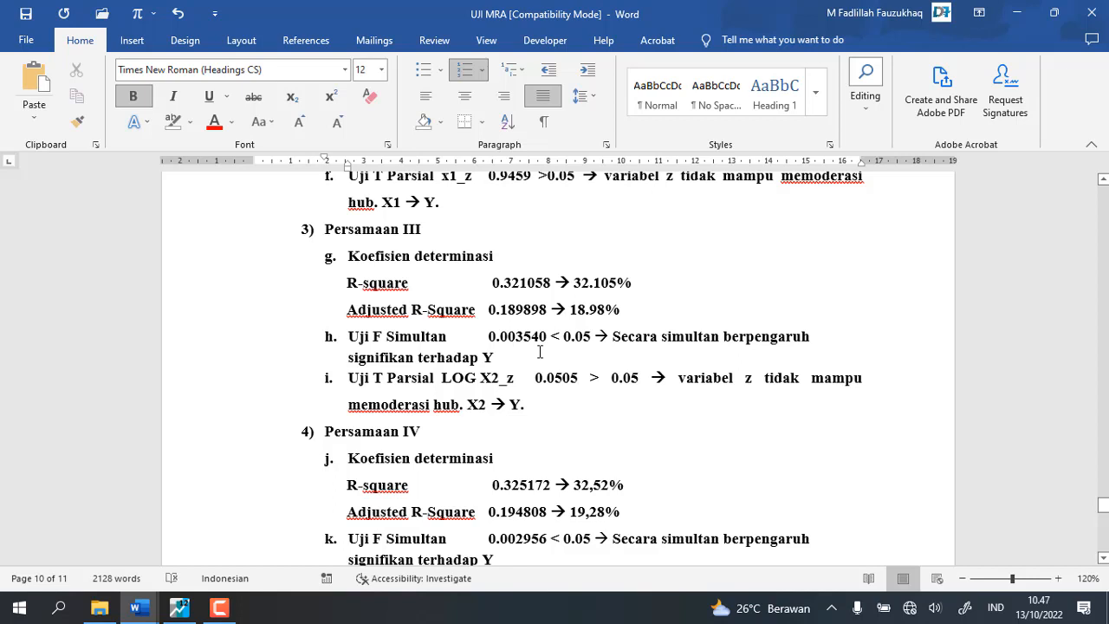
{"action": "left_click", "coordinate": [492, 283]}
{"action": "left_click", "coordinate": [493, 283]}
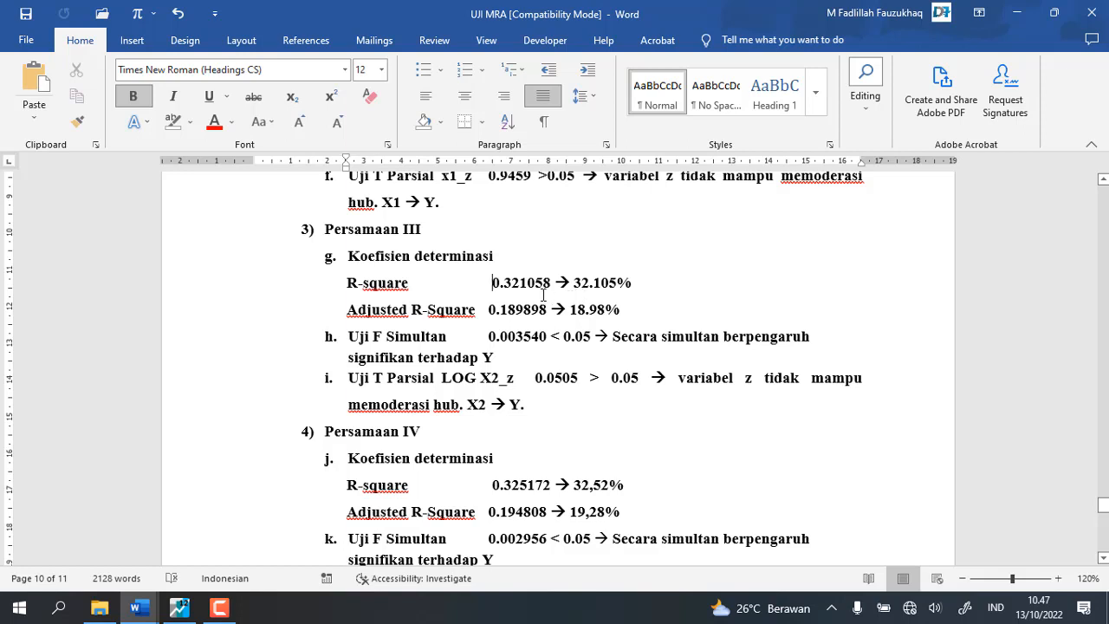
{"action": "scroll", "coordinate": [547, 304], "scroll_direction": "down", "scroll_amount": 1}
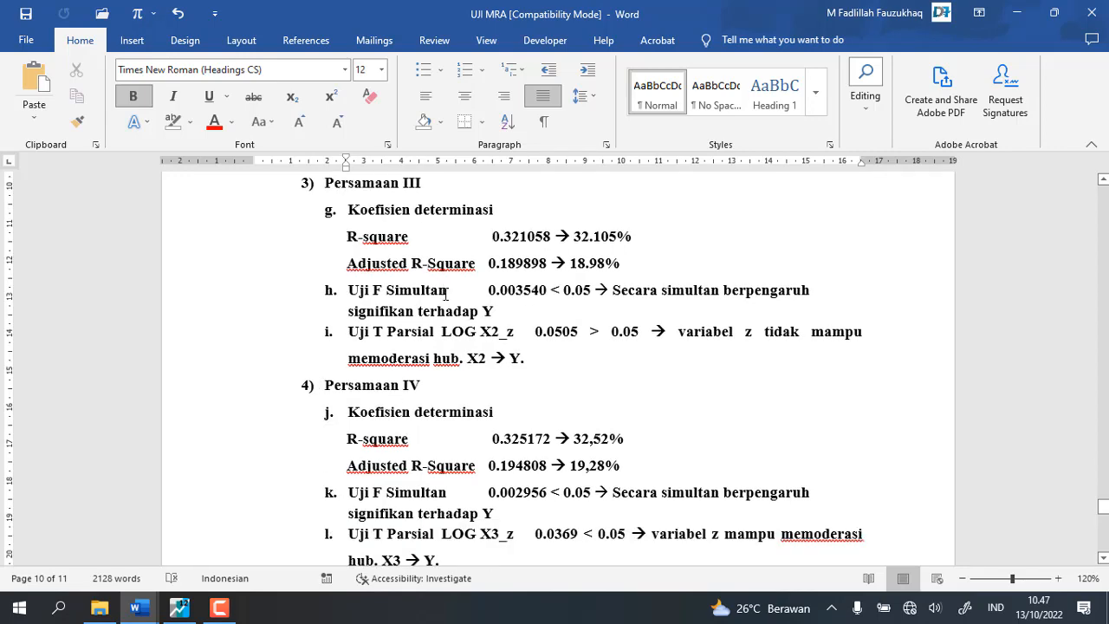
{"action": "scroll", "coordinate": [555, 328], "scroll_direction": "down", "scroll_amount": 1}
{"action": "scroll", "coordinate": [555, 327], "scroll_direction": "down", "scroll_amount": 3}
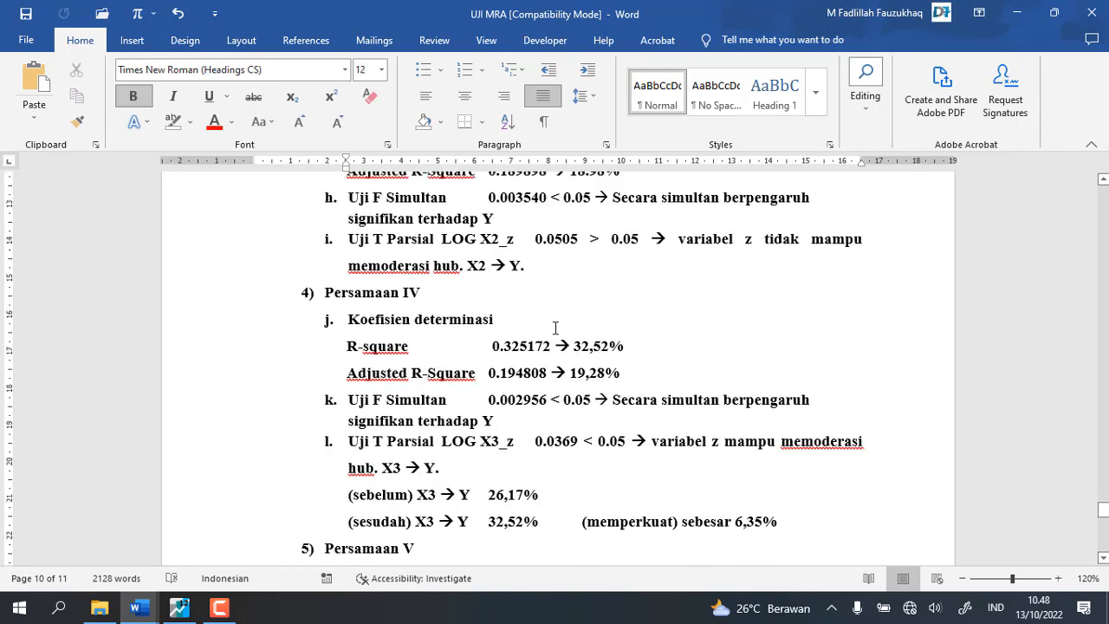
Step: Reread the conclusions from Persamaan I to Persamaan V, comparing whether variable z moderates each X → Y relationship
{"action": "scroll", "coordinate": [563, 329], "scroll_direction": "up", "scroll_amount": 15}
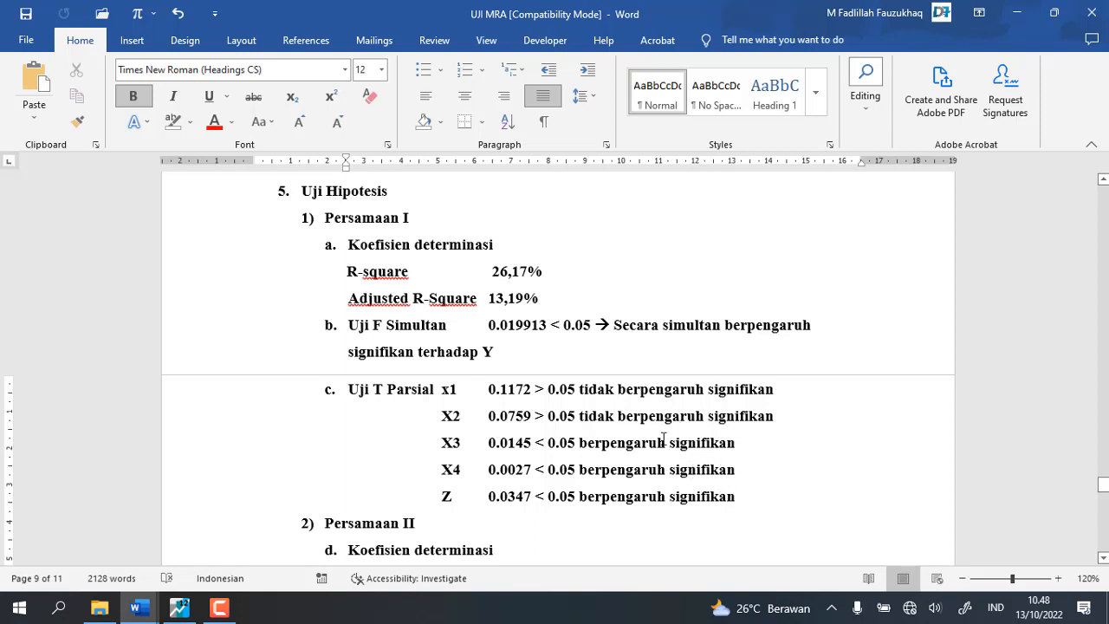
{"action": "scroll", "coordinate": [684, 474], "scroll_direction": "down", "scroll_amount": 5}
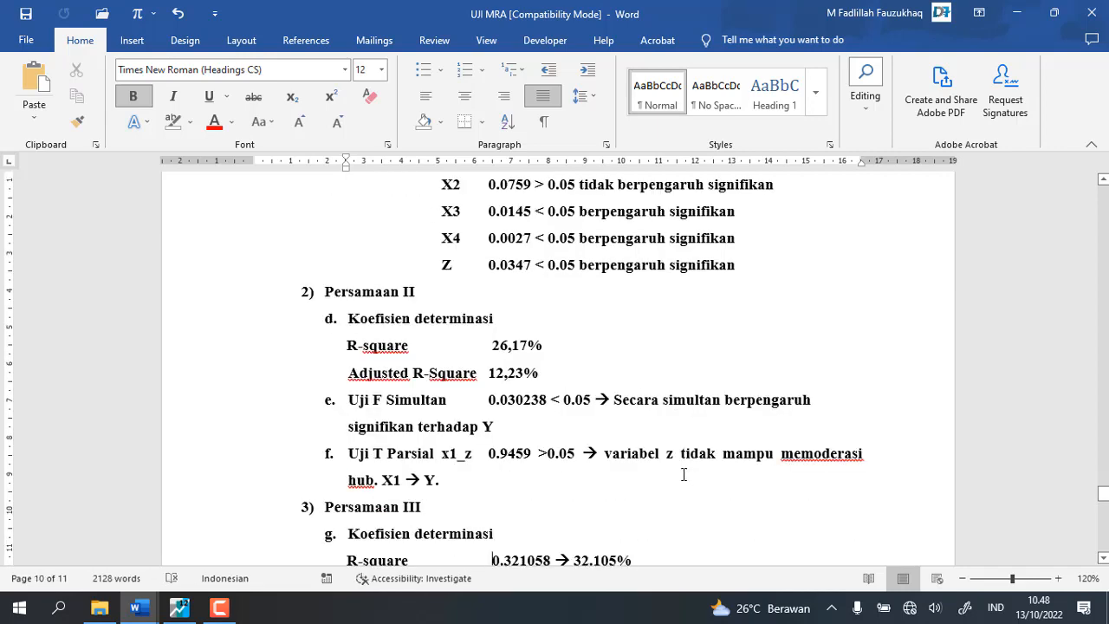
{"action": "scroll", "coordinate": [658, 463], "scroll_direction": "down", "scroll_amount": 2}
{"action": "scroll", "coordinate": [511, 399], "scroll_direction": "down", "scroll_amount": 1}
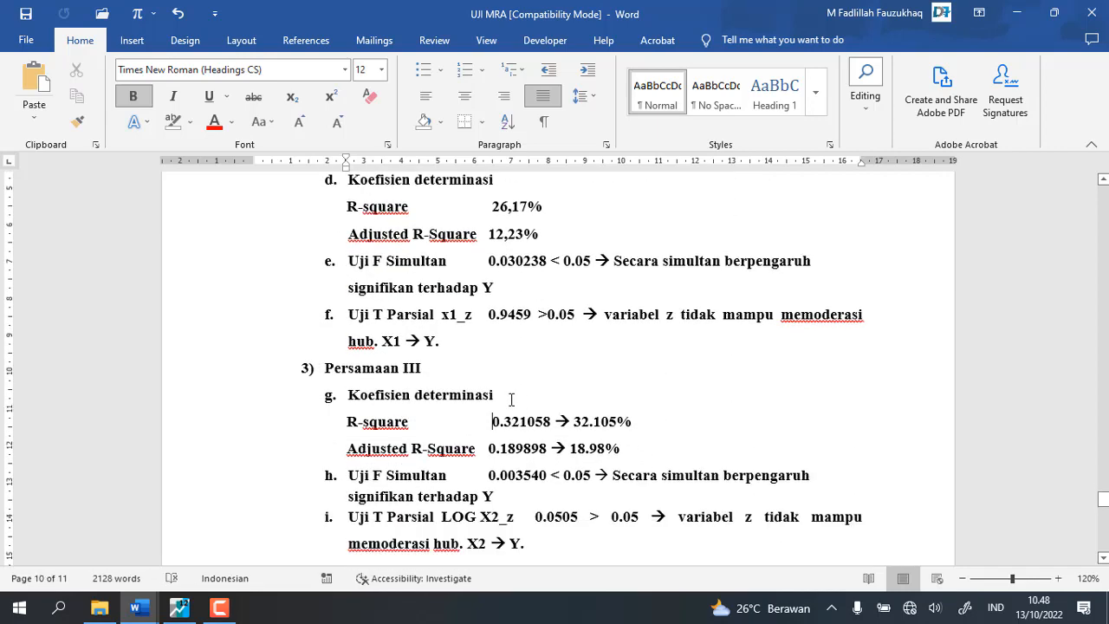
{"action": "scroll", "coordinate": [511, 399], "scroll_direction": "down", "scroll_amount": 1}
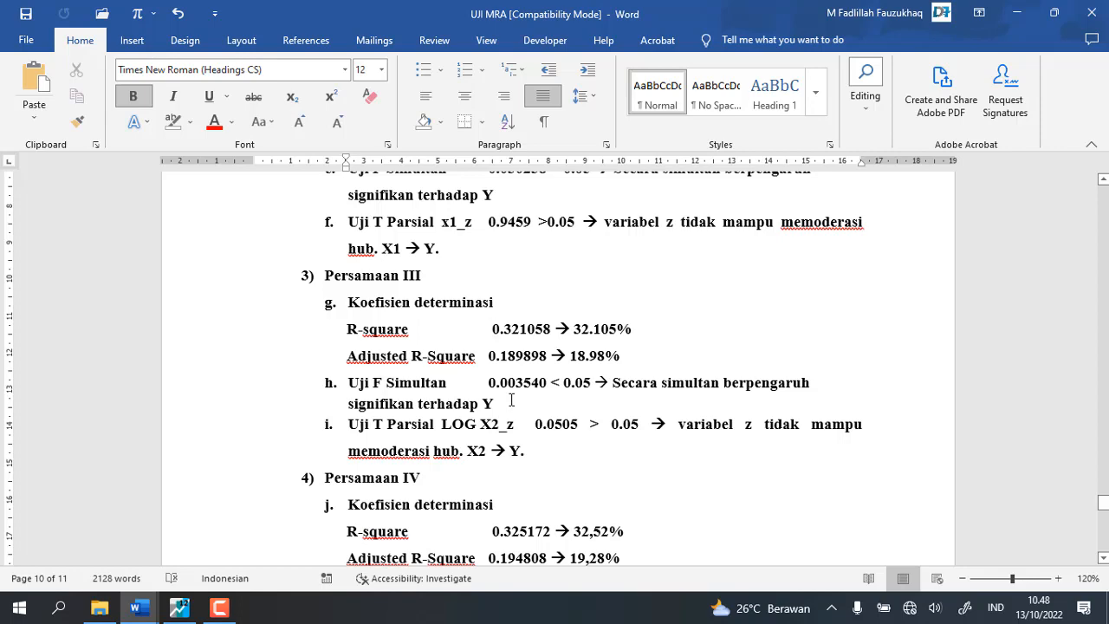
{"action": "scroll", "coordinate": [511, 400], "scroll_direction": "down", "scroll_amount": 2}
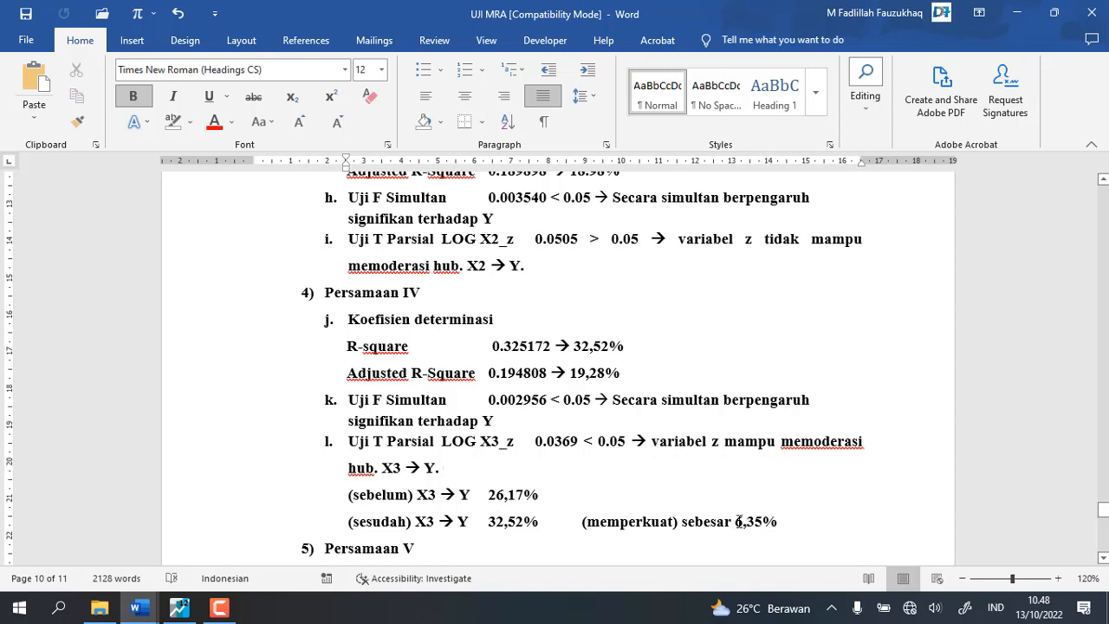
{"action": "scroll", "coordinate": [782, 519], "scroll_direction": "down", "scroll_amount": 1}
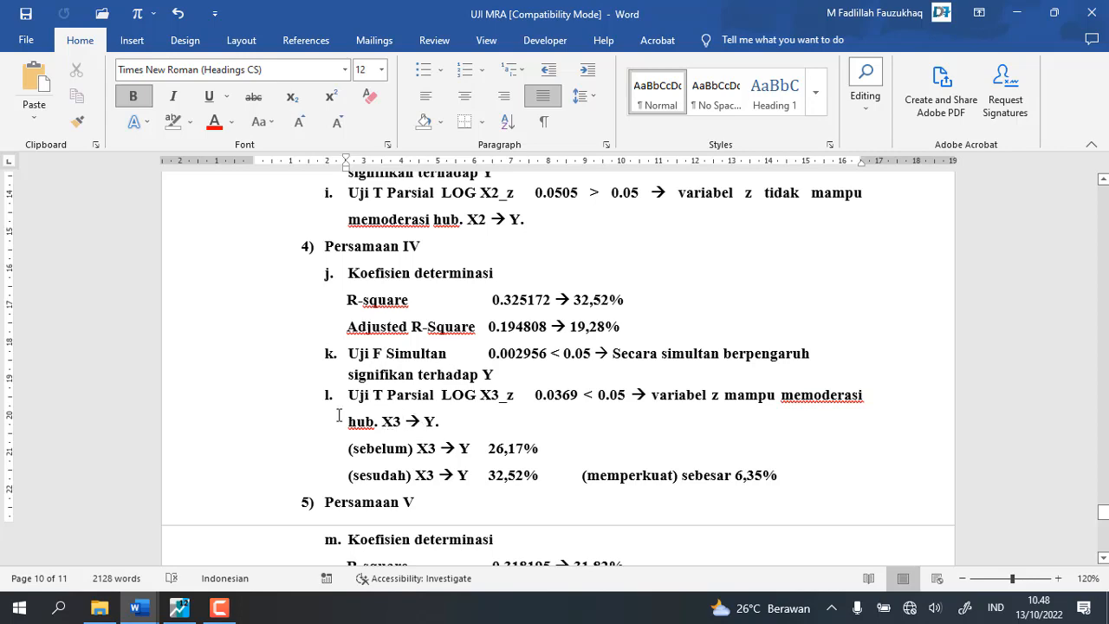
{"action": "scroll", "coordinate": [536, 460], "scroll_direction": "up", "scroll_amount": 1}
{"action": "scroll", "coordinate": [536, 459], "scroll_direction": "up", "scroll_amount": 2}
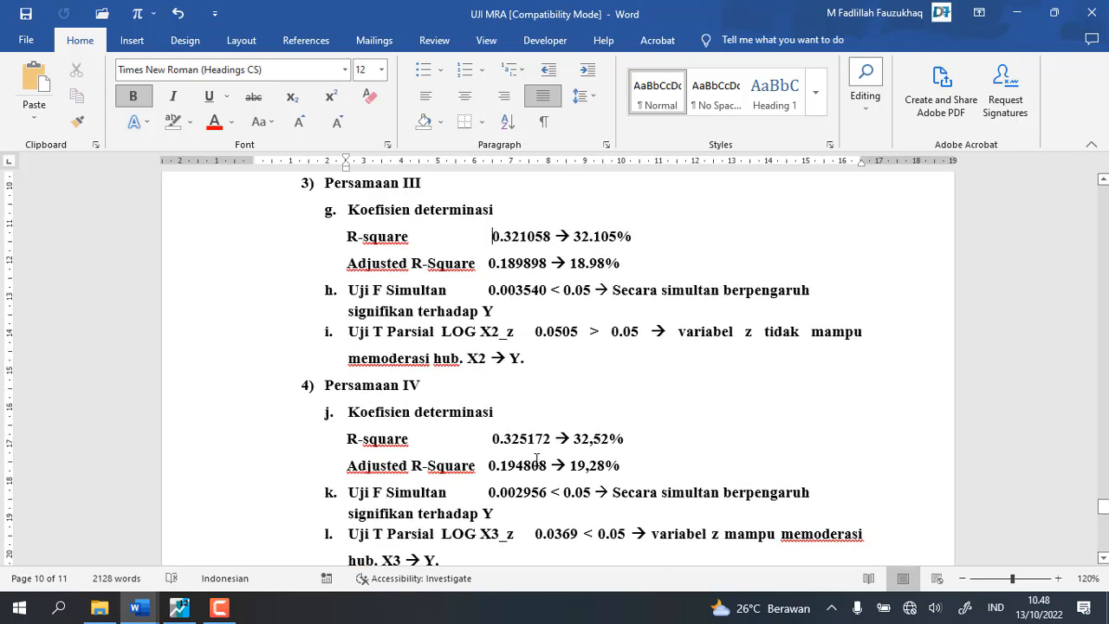
{"action": "scroll", "coordinate": [536, 460], "scroll_direction": "down", "scroll_amount": 11}
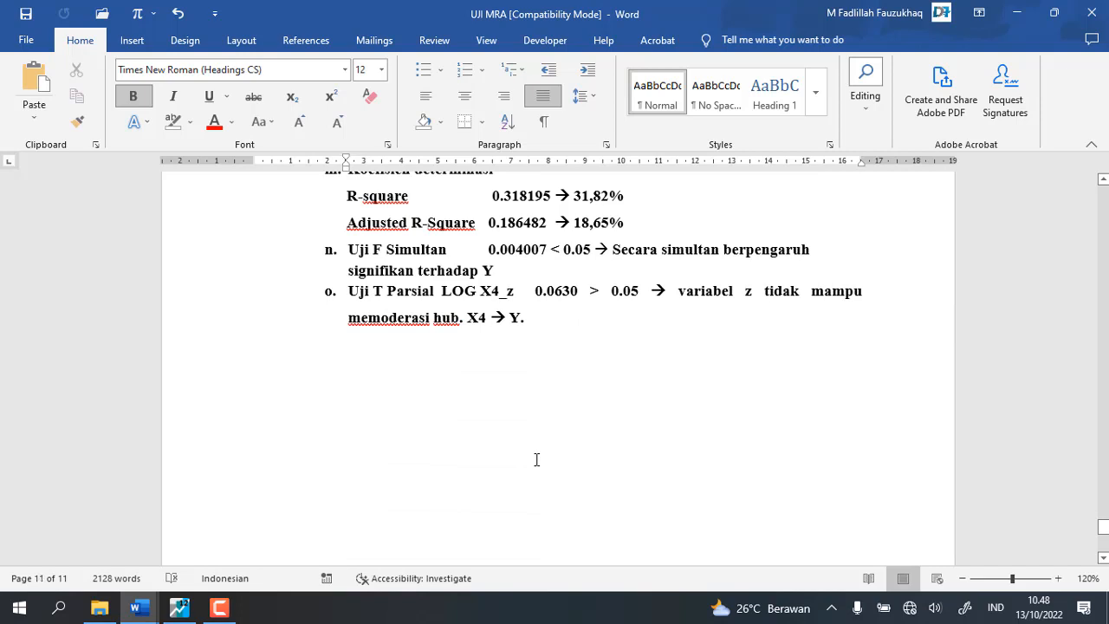
{"action": "scroll", "coordinate": [536, 460], "scroll_direction": "up", "scroll_amount": 3}
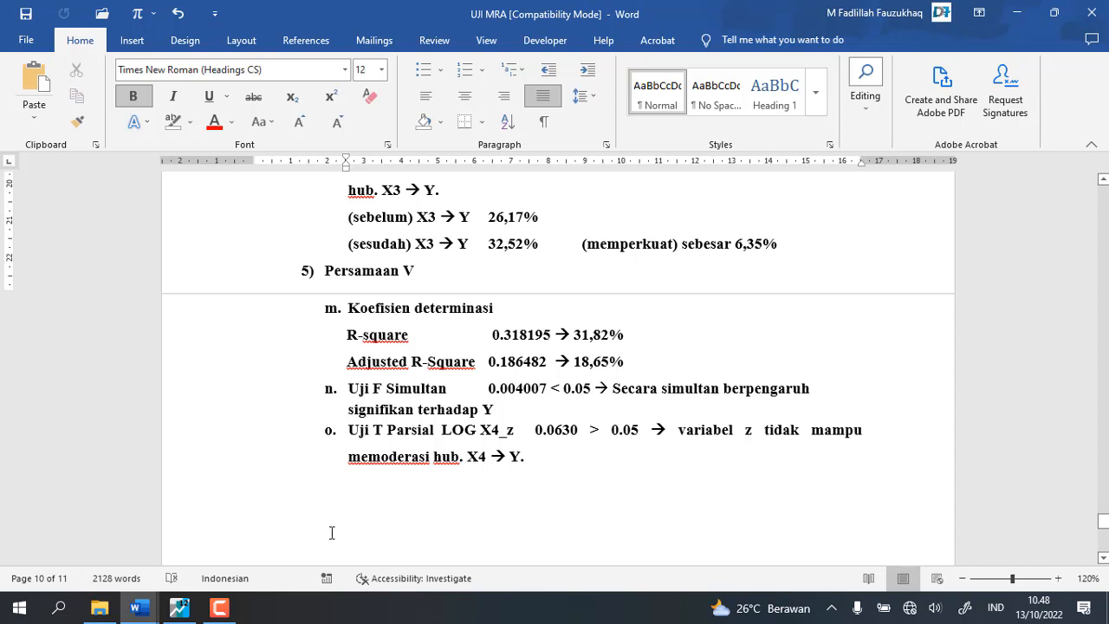
{"action": "mouse_move", "coordinate": [220, 612]}
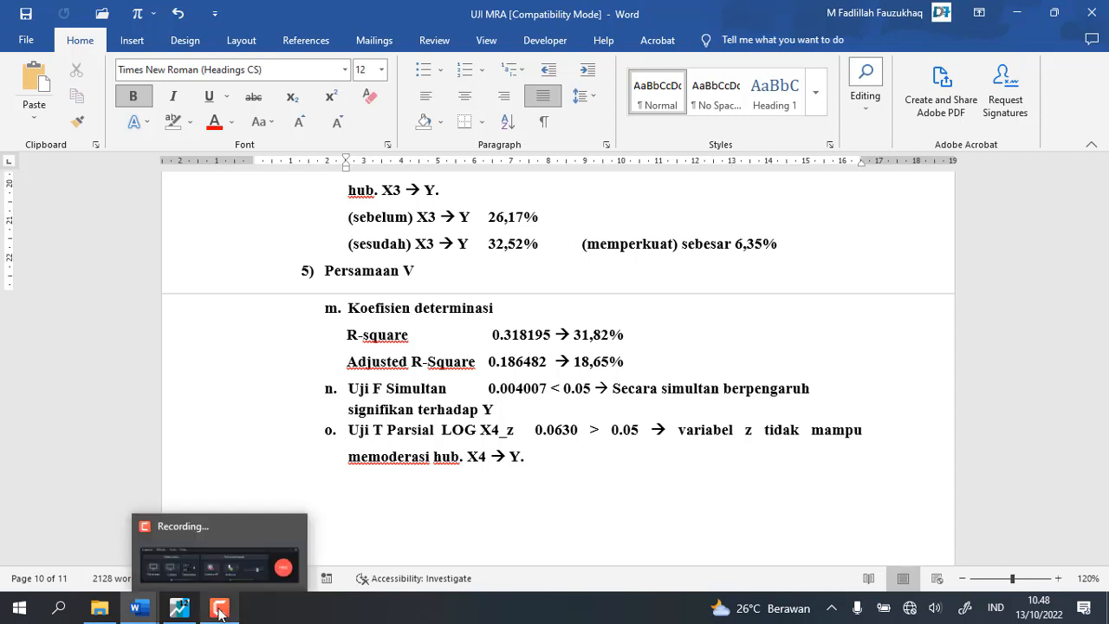